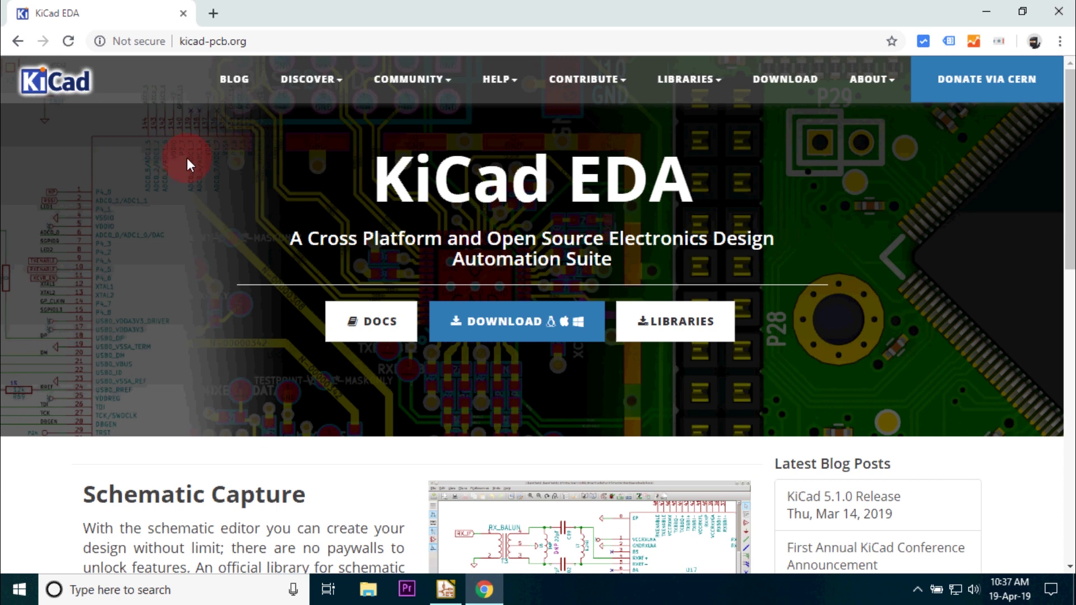
- Go to the KiCad download page and open the Windows downloads
click(496, 324)
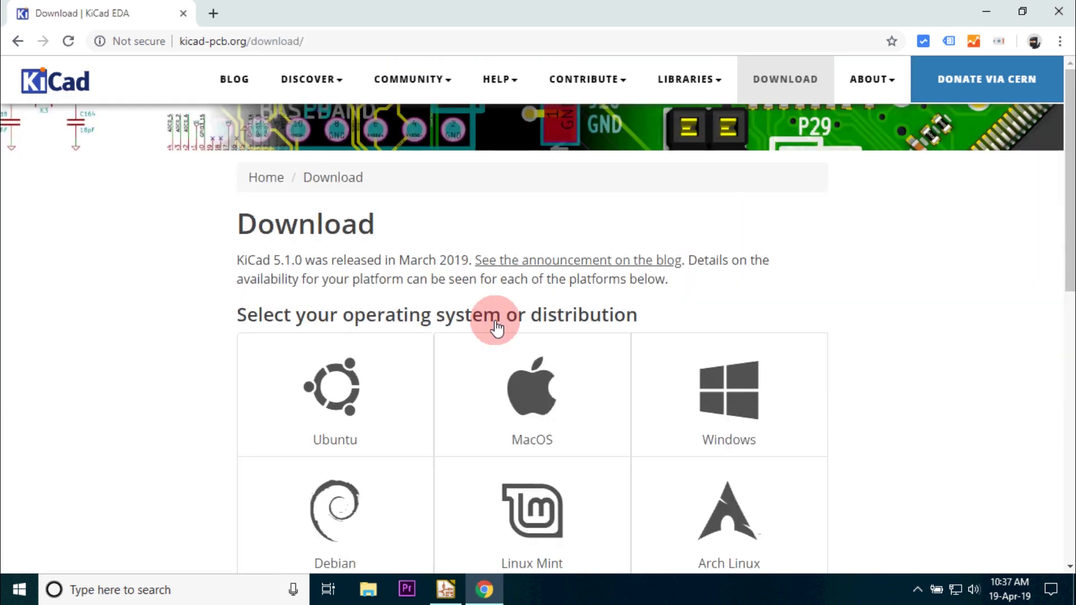
scroll(849, 267, down, 3)
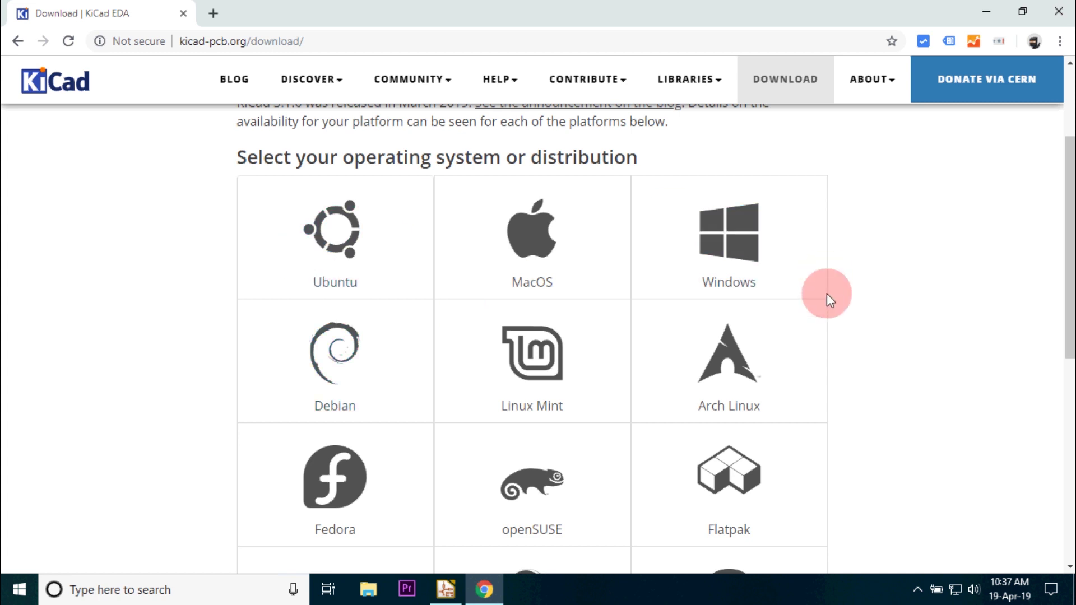
scroll(826, 296, down, 3)
scroll(826, 297, up, 4)
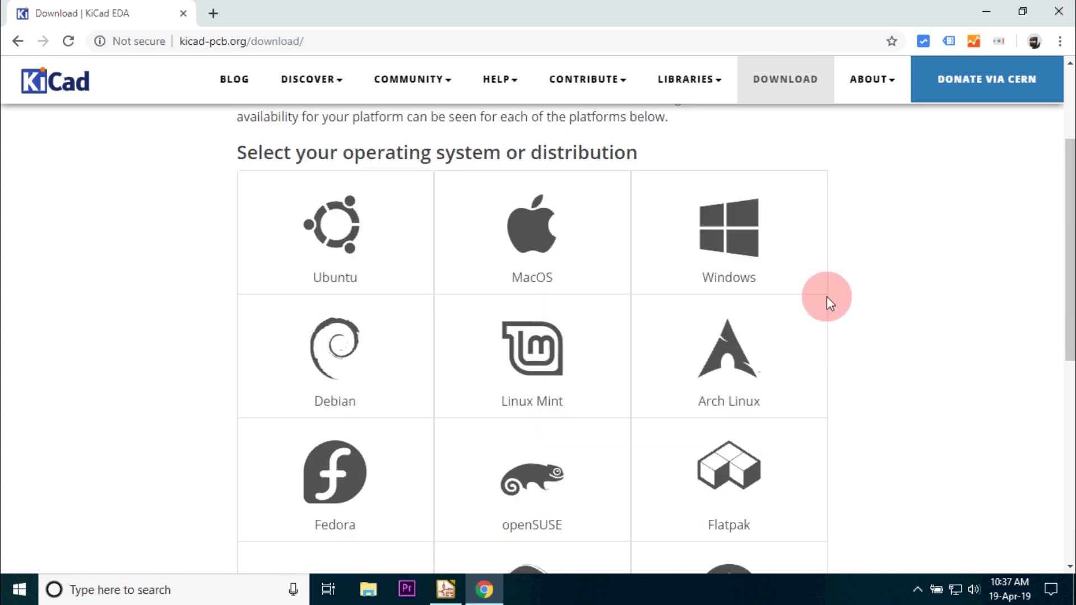
click(723, 251)
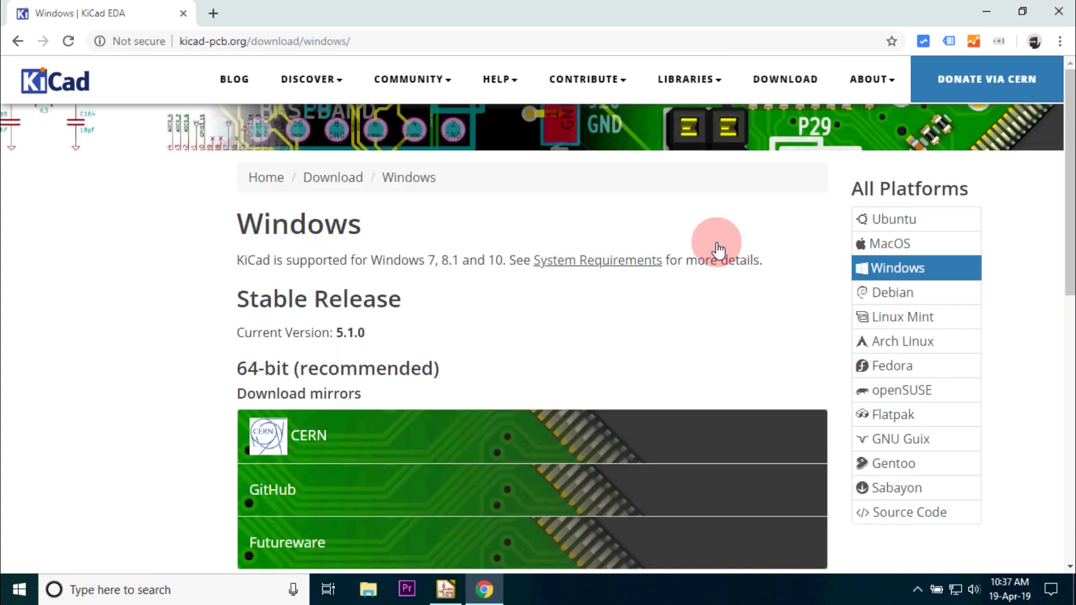
- Download the 64-bit KiCad 5.1.0 installer from the GitHub mirror, then return to KiCad
scroll(391, 305, down, 3)
scroll(348, 298, up, 3)
click(311, 291)
click(252, 427)
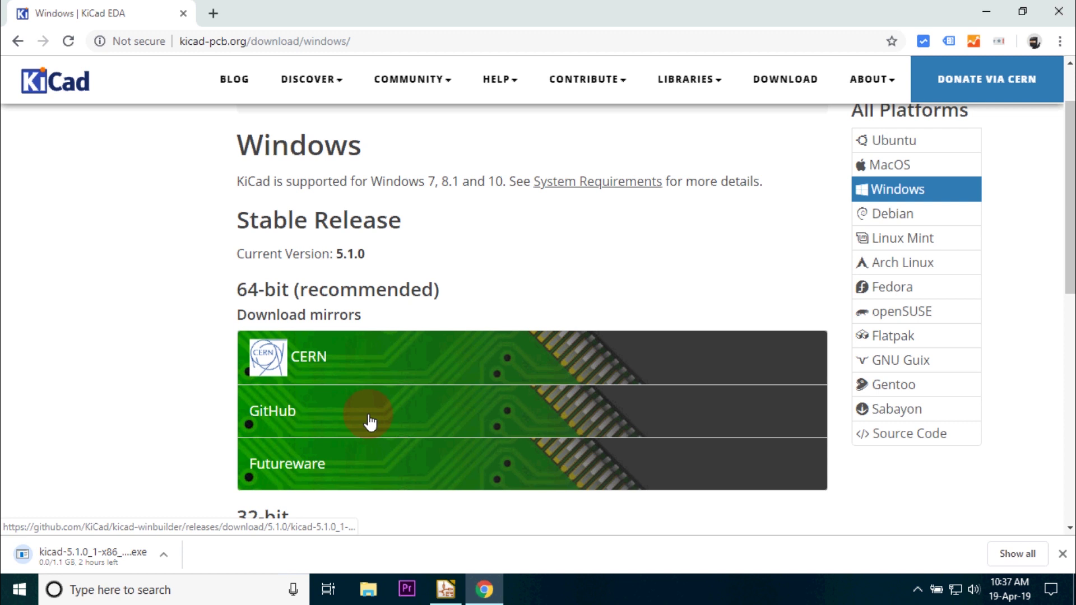
click(212, 357)
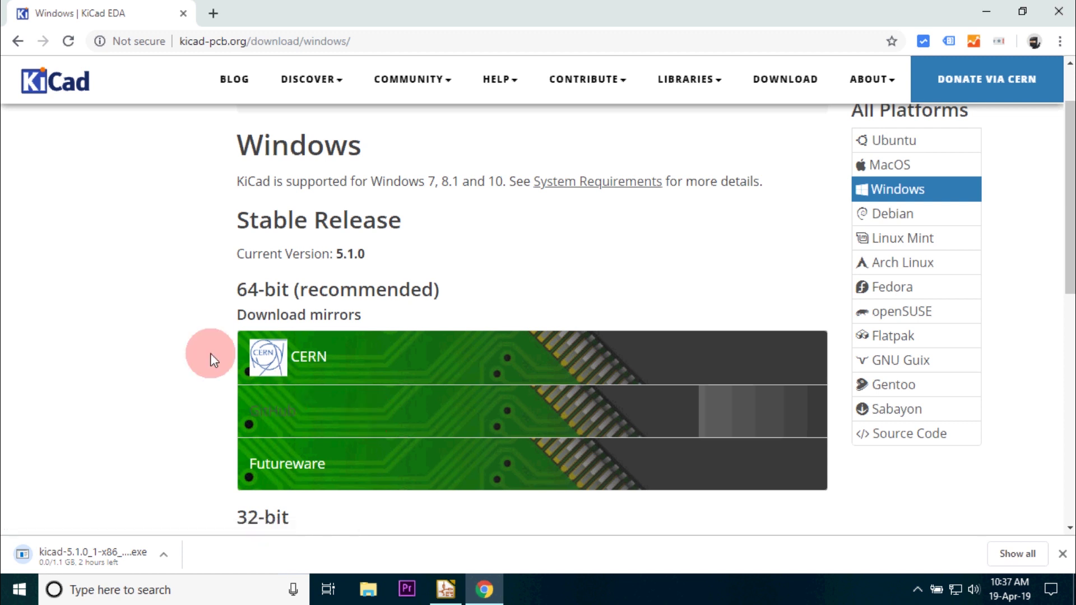
key(alt+Tab)
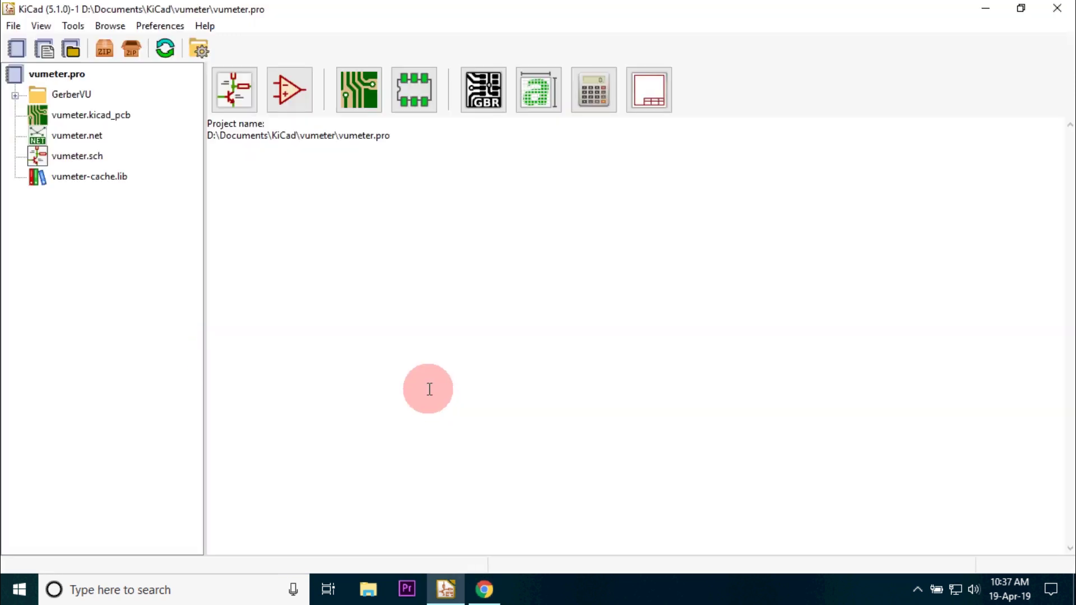
- Show the File > New submenu with its Project and Project from Template entries
click(16, 26)
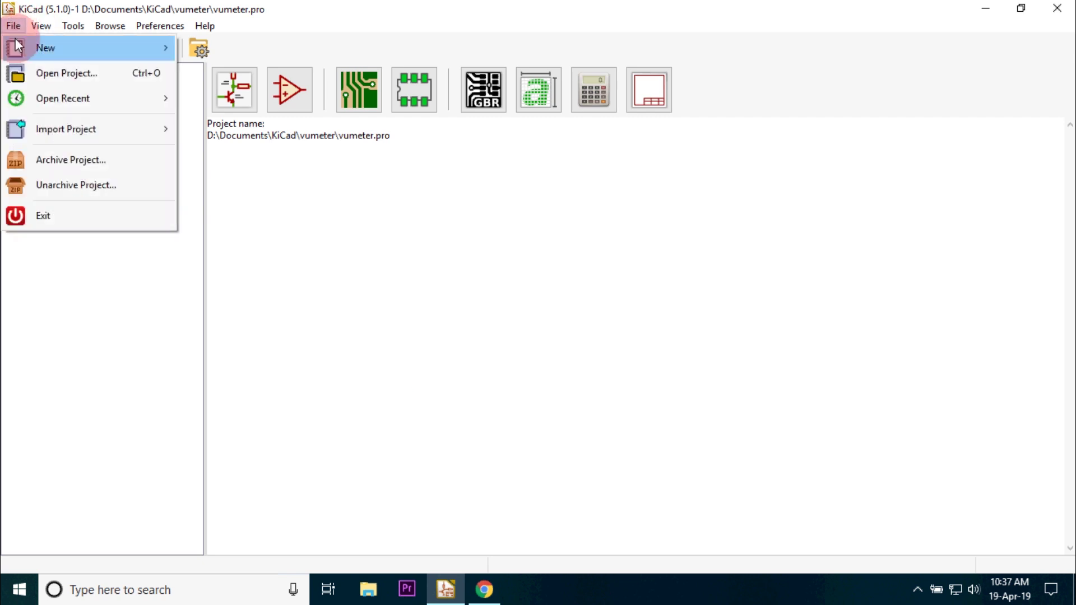
mouse_move(63, 55)
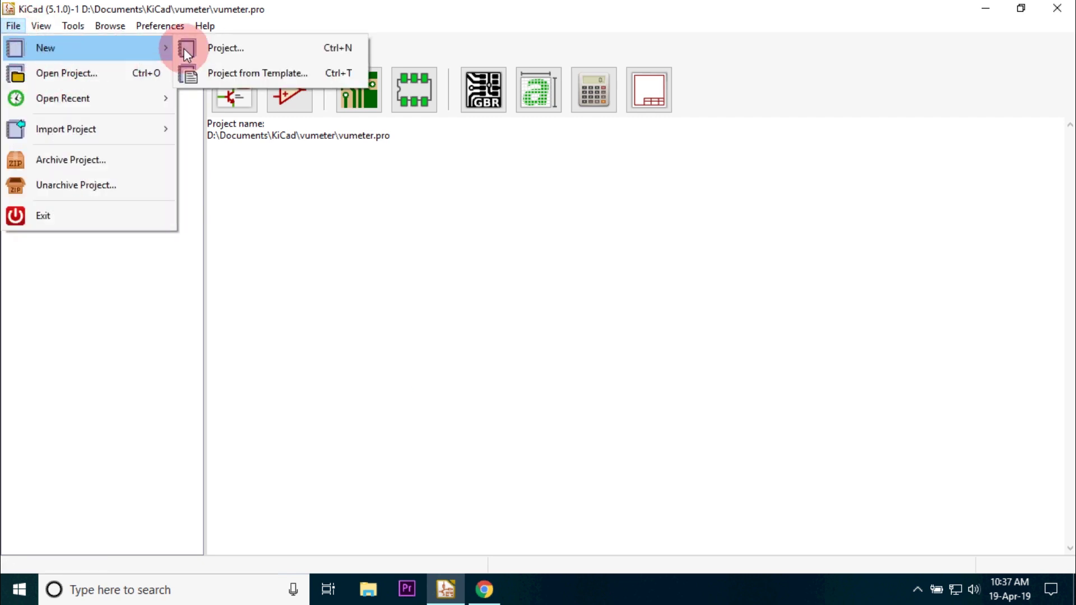
- Create a 'Test Project' folder in the KiCad directory and save Test Project.pro inside it
click(233, 48)
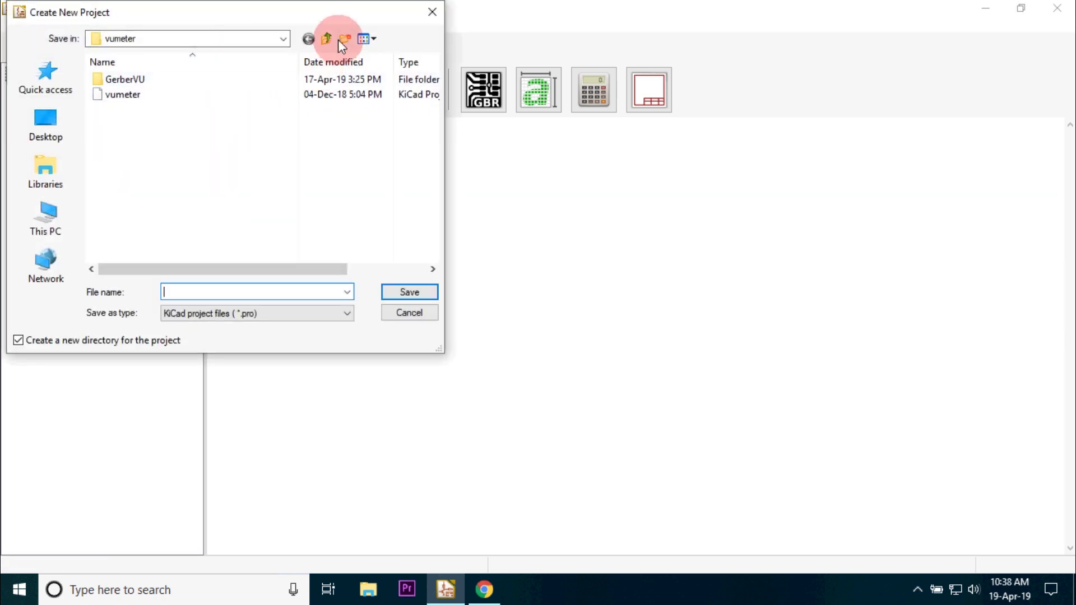
click(329, 39)
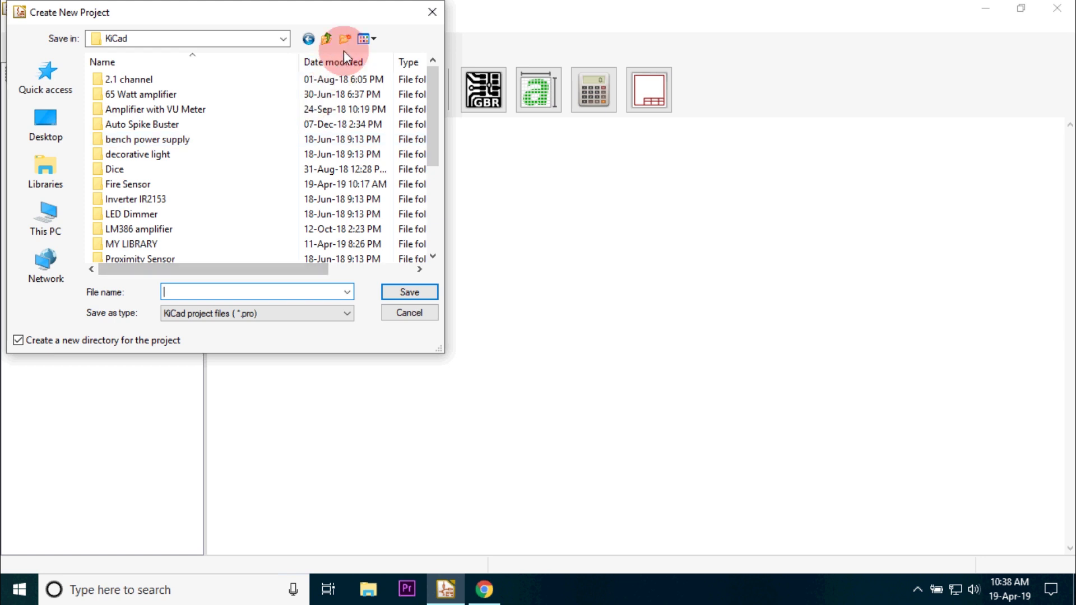
click(346, 39)
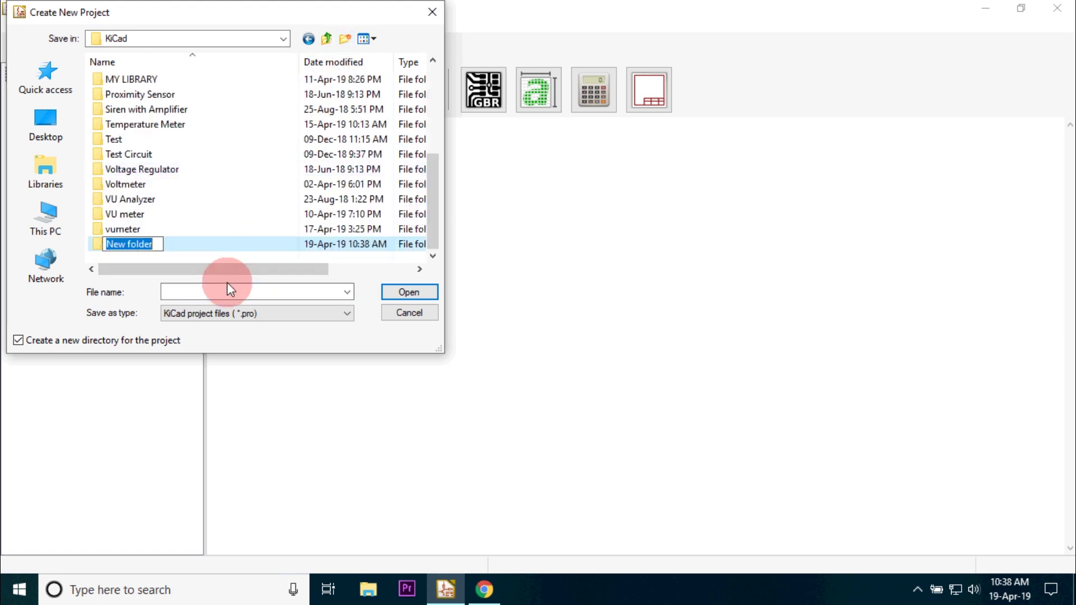
text(Tee)
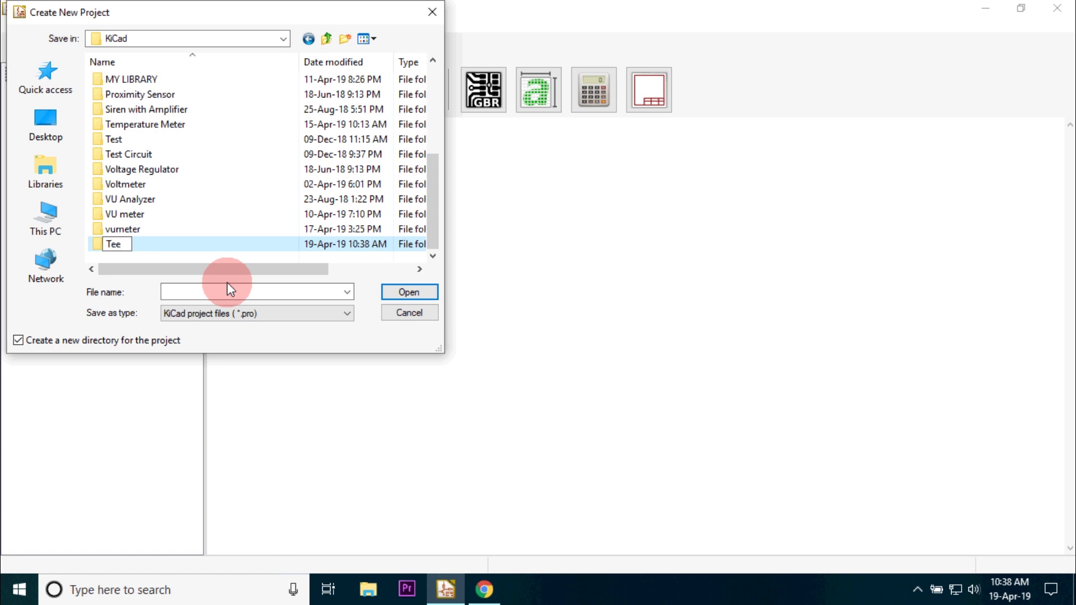
key(BackSpace)
text(st Project)
key(Return)
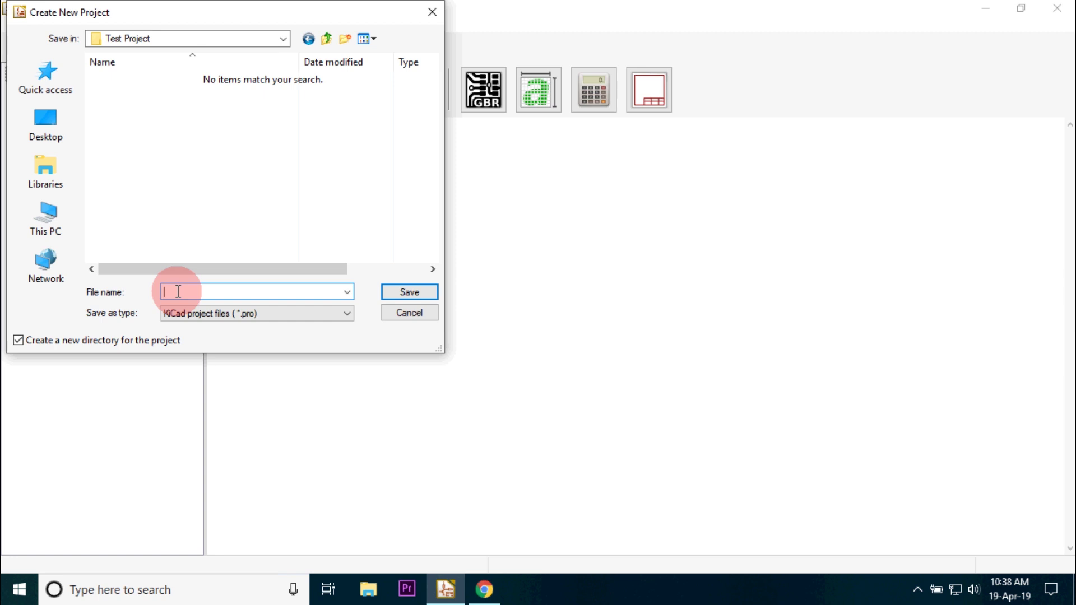
text(Test Project)
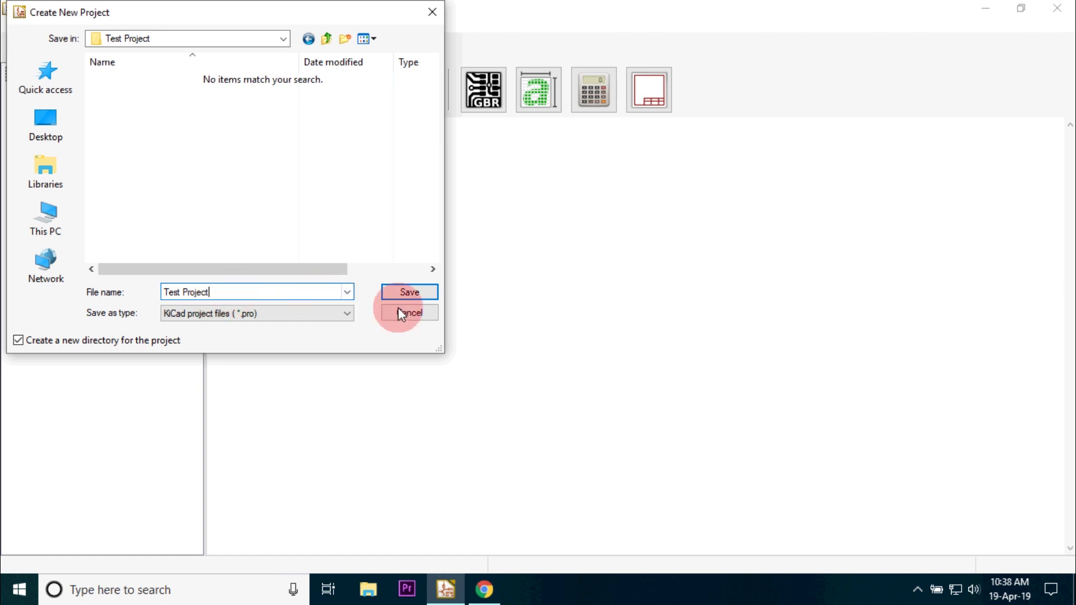
click(406, 291)
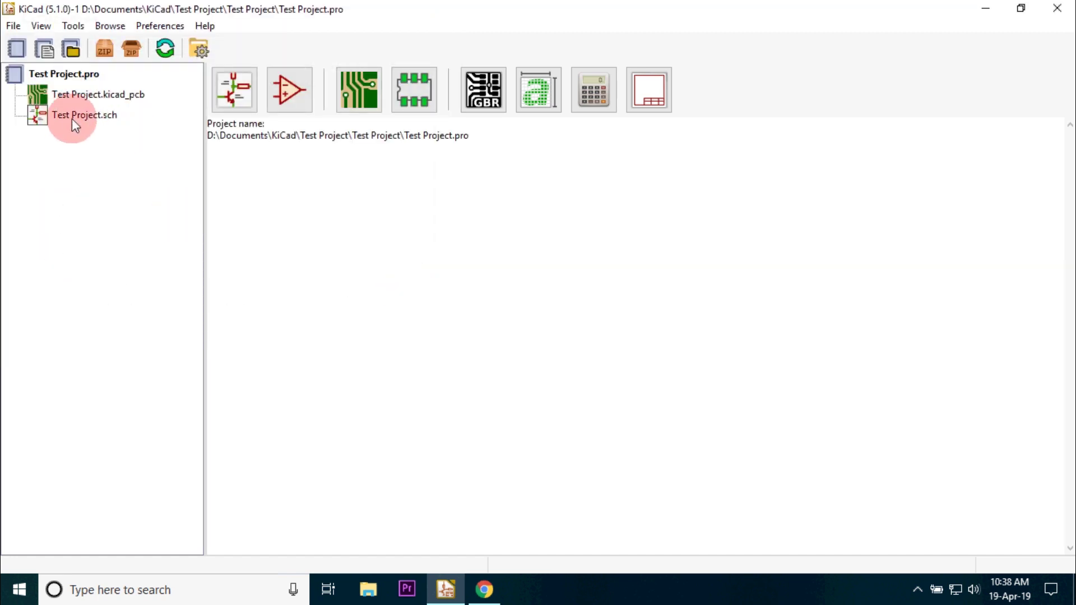
- Open Test Project.sch in Eeschema and zoom into the empty sheet
click(96, 118)
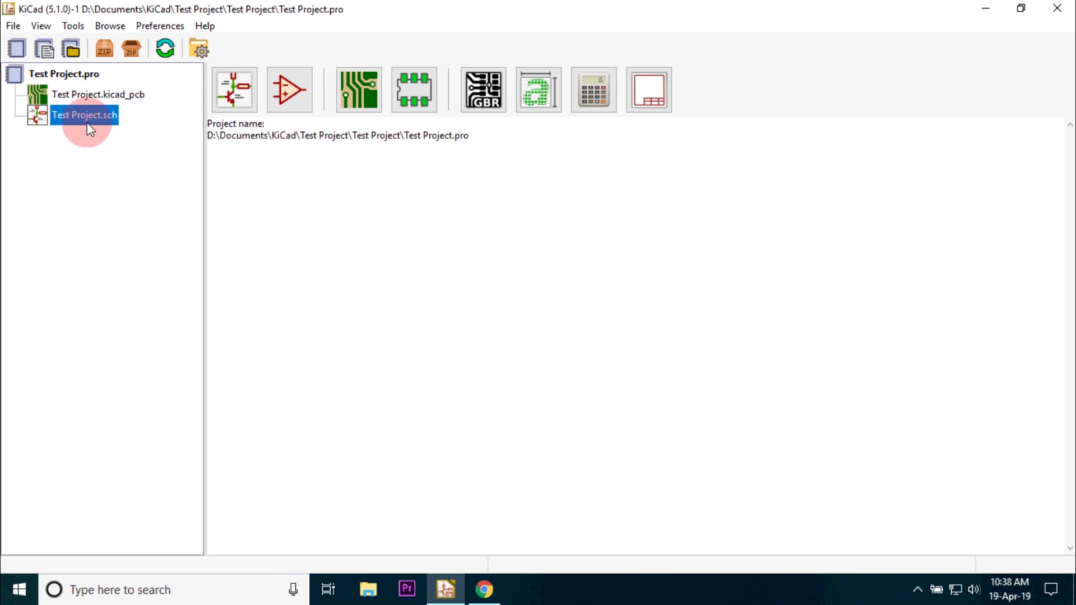
double_click(93, 117)
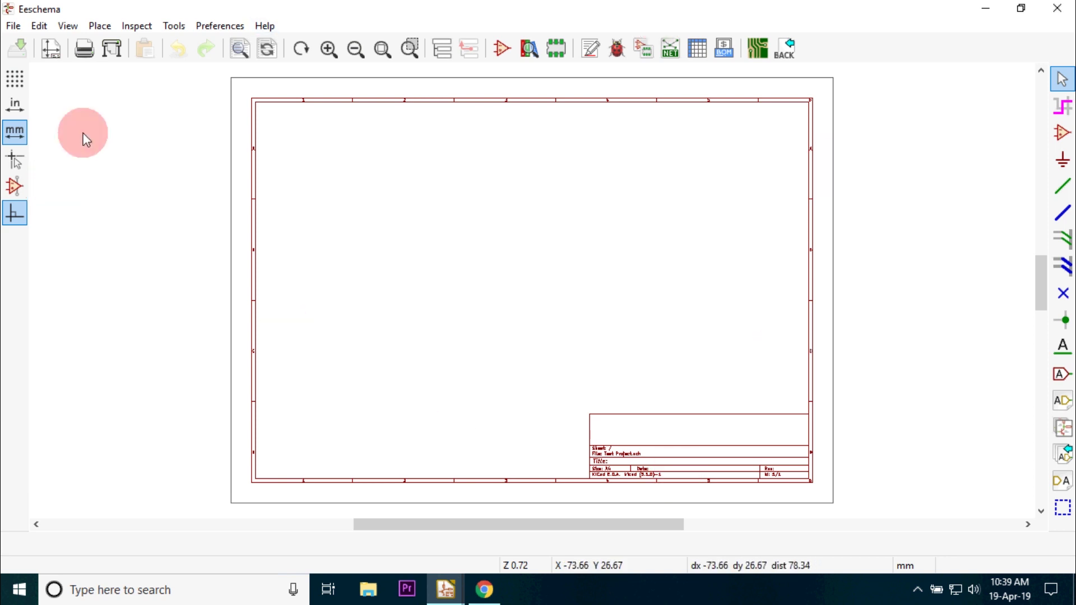
scroll(419, 179, up, 1)
drag(1041, 264, 1041, 288)
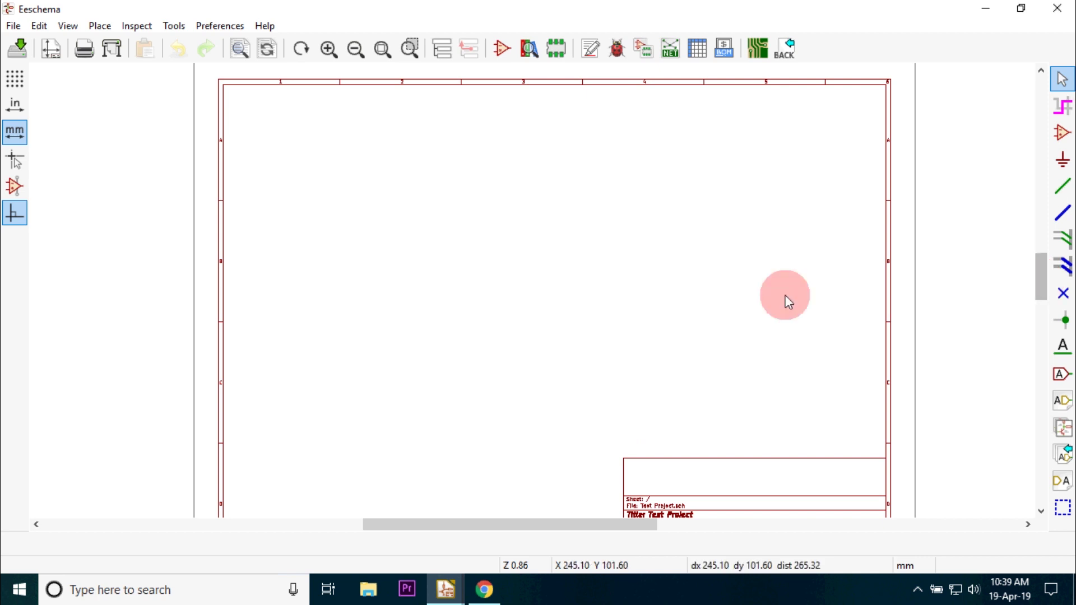
- Place a generic resistor R symbol on the sheet
click(1063, 139)
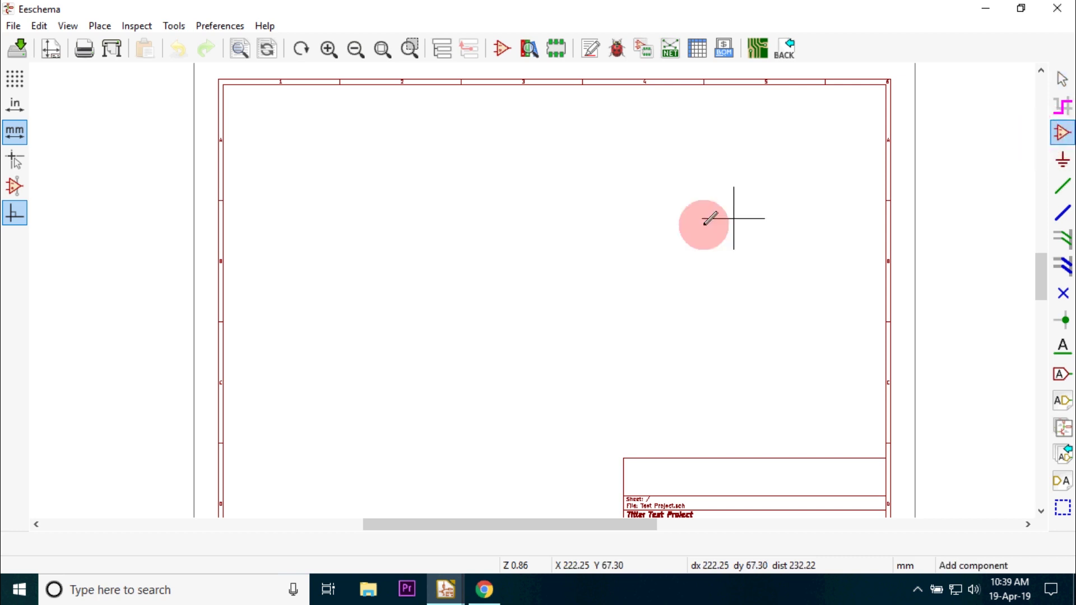
click(567, 212)
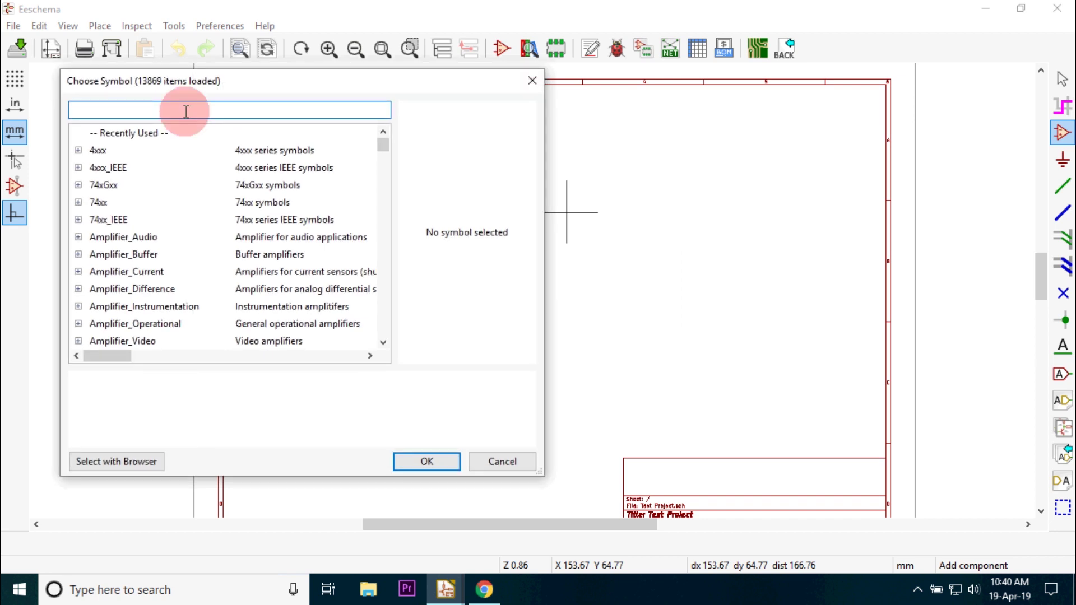
text(res)
drag(385, 144, 252, 166)
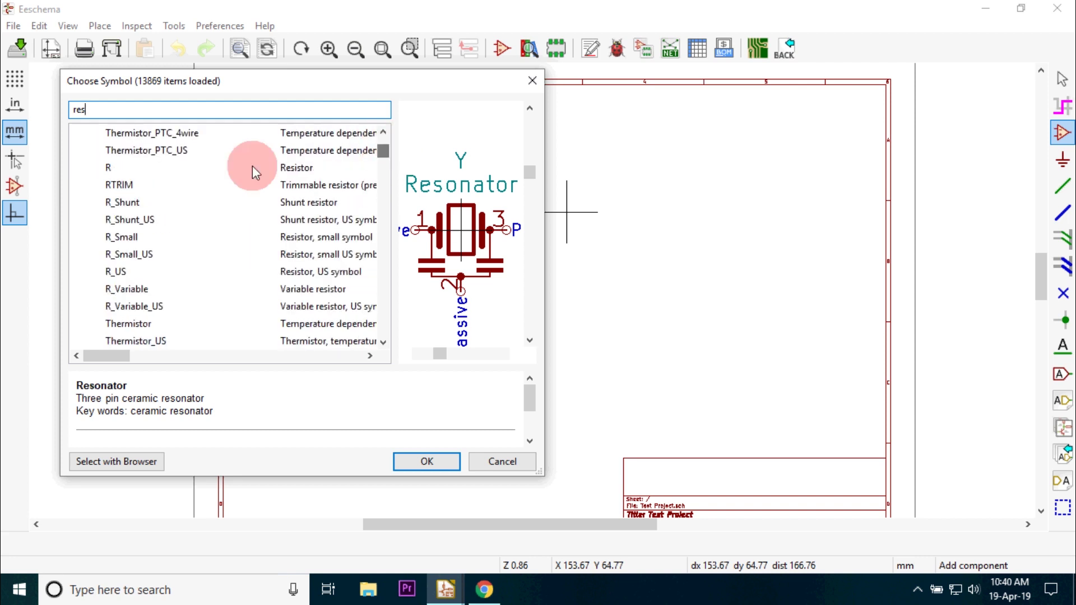
double_click(179, 168)
click(441, 200)
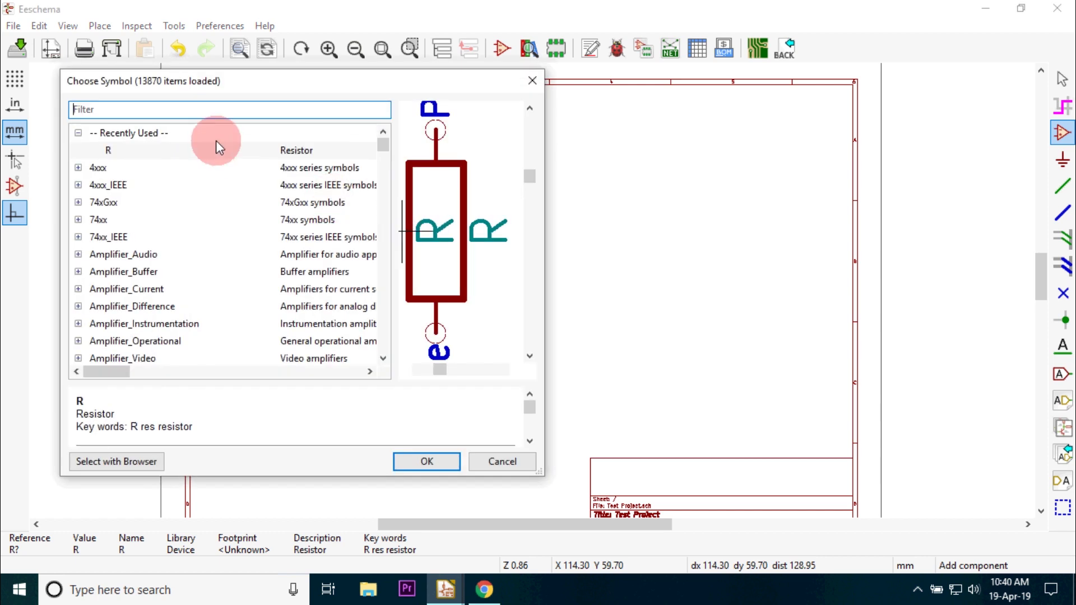
- Place a Thermistor symbol beside the resistor
click(182, 111)
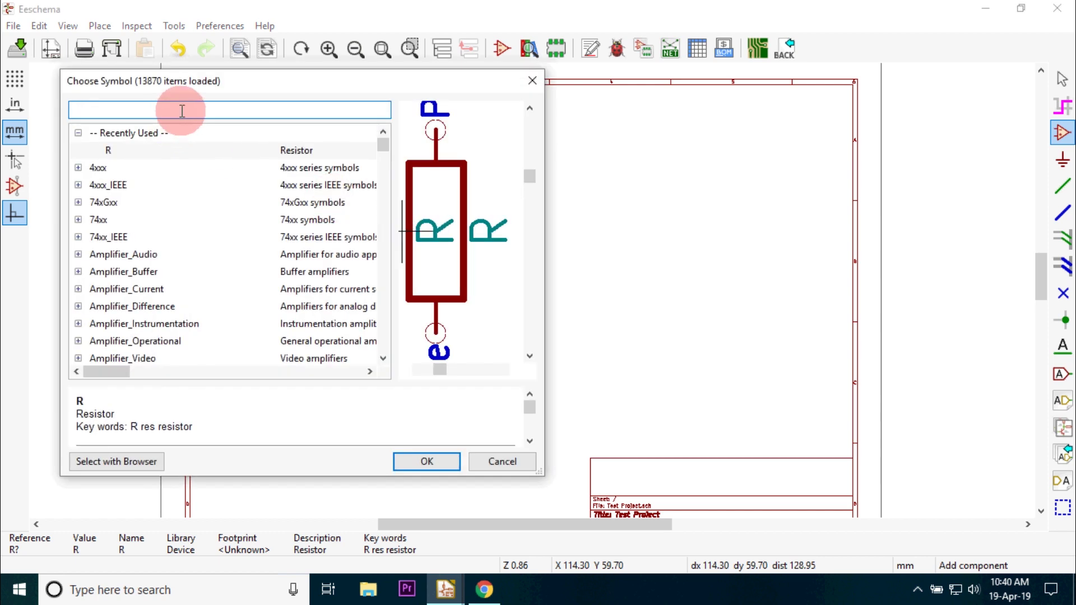
text(therm)
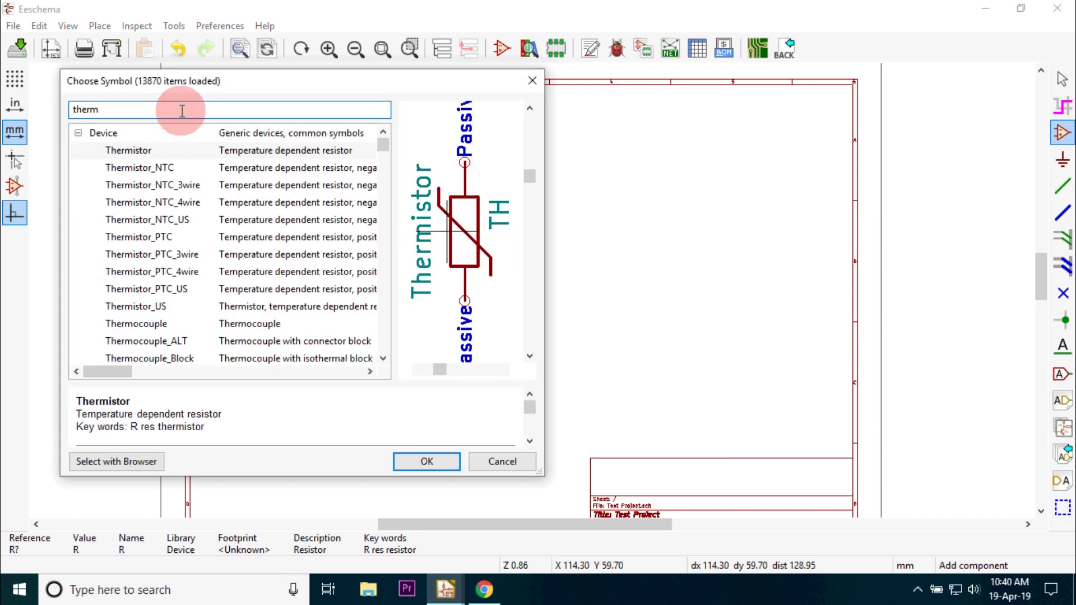
click(152, 150)
double_click(152, 150)
click(409, 205)
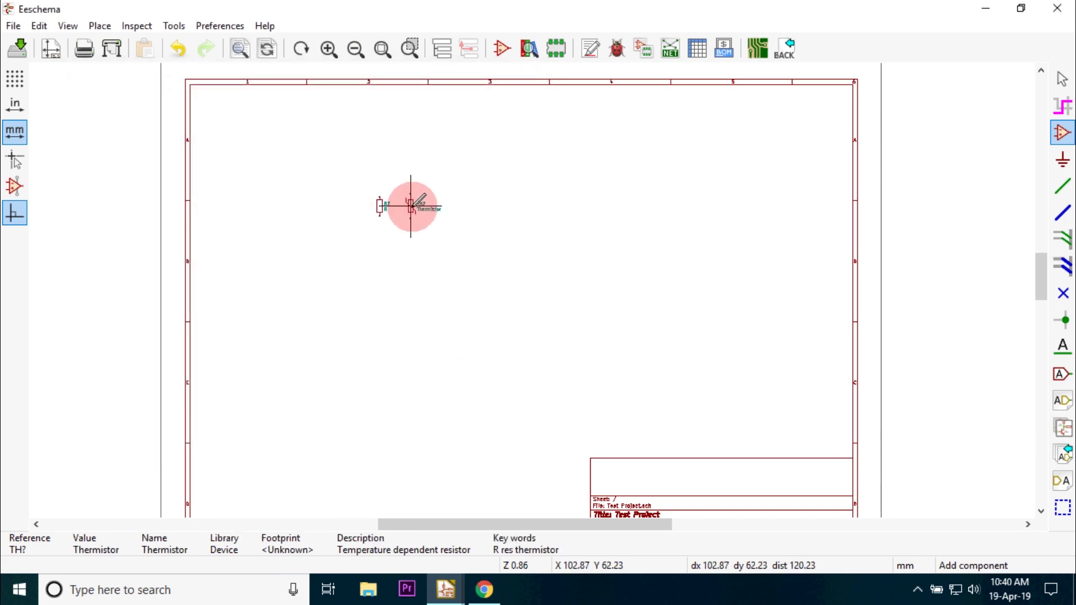
- Place a DIODE symbol beside the thermistor
click(464, 205)
text(diode)
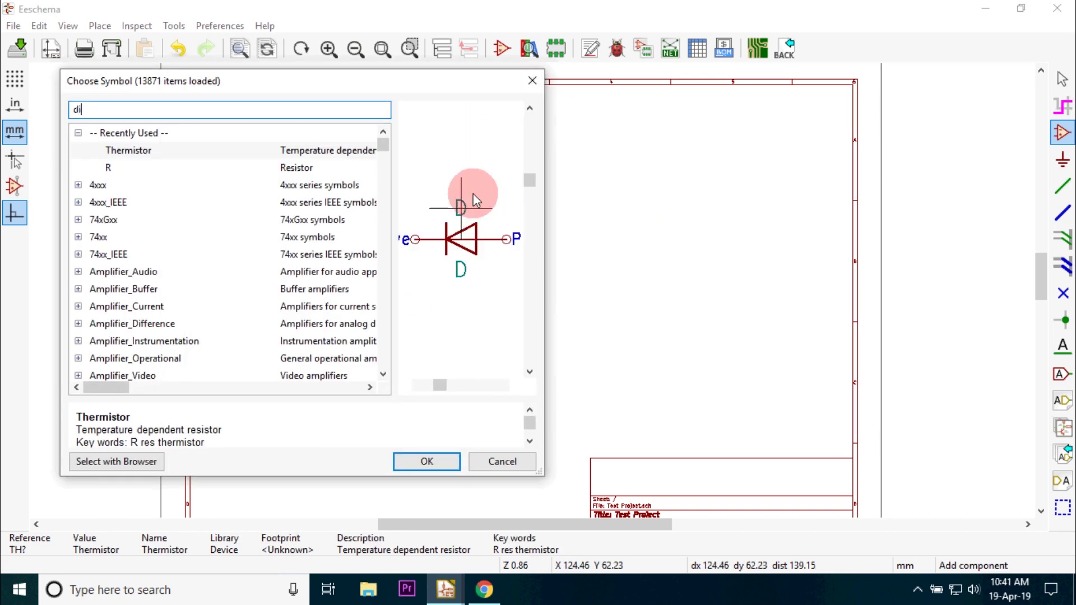
click(427, 462)
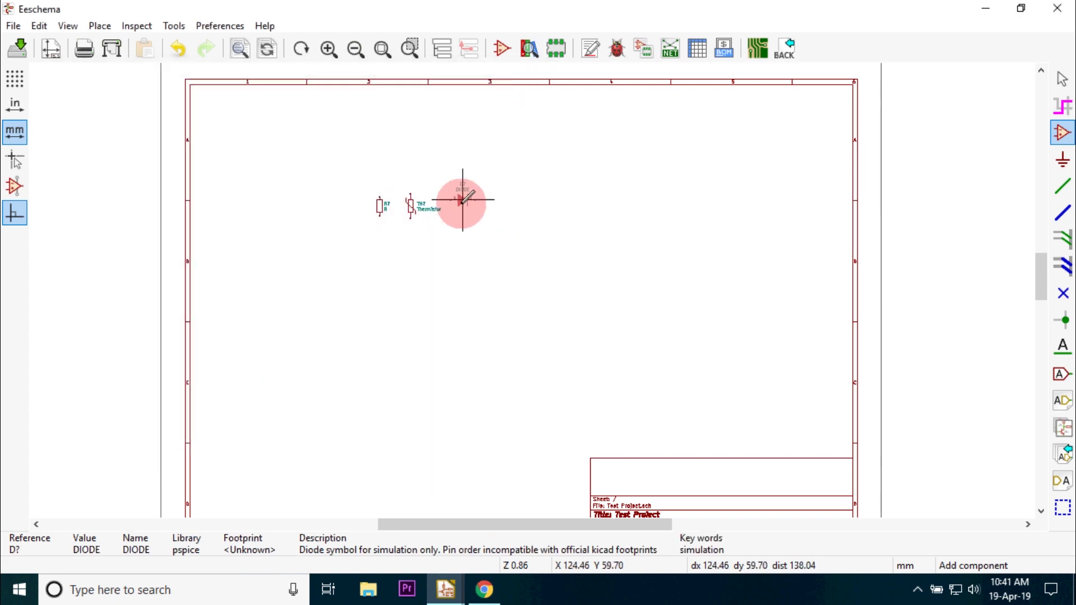
click(461, 203)
- Place a CP polarized capacitor symbol beside the diode
click(500, 197)
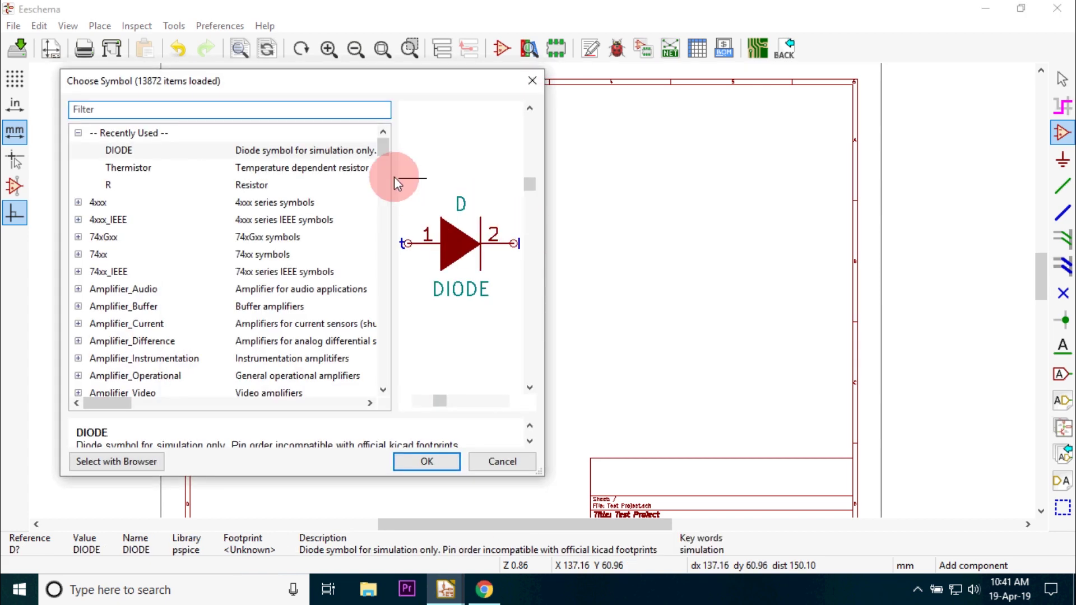
text(cap)
click(293, 155)
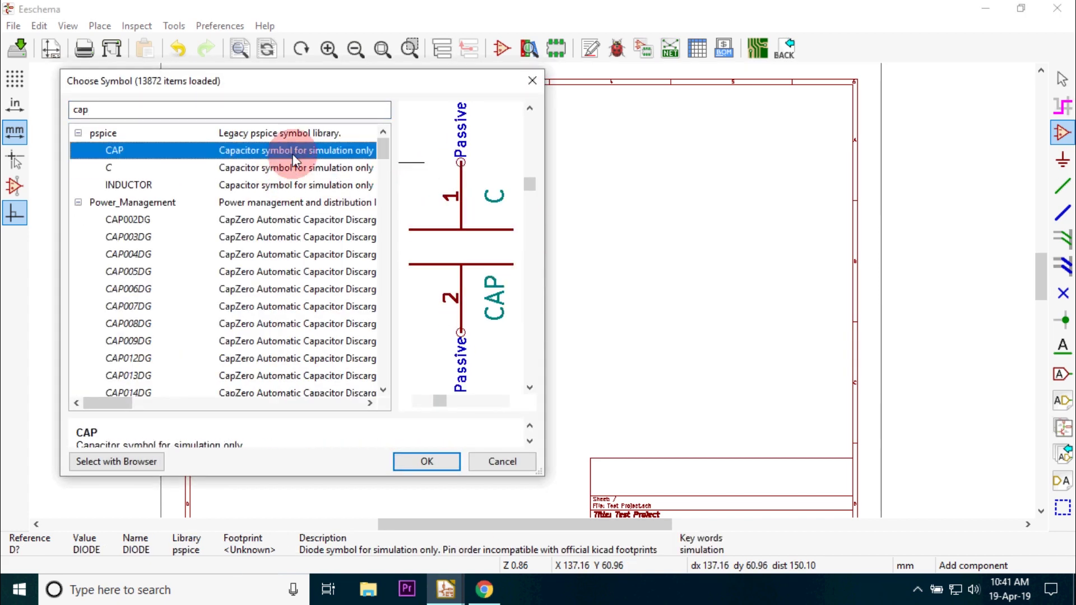
scroll(292, 163, down, 10)
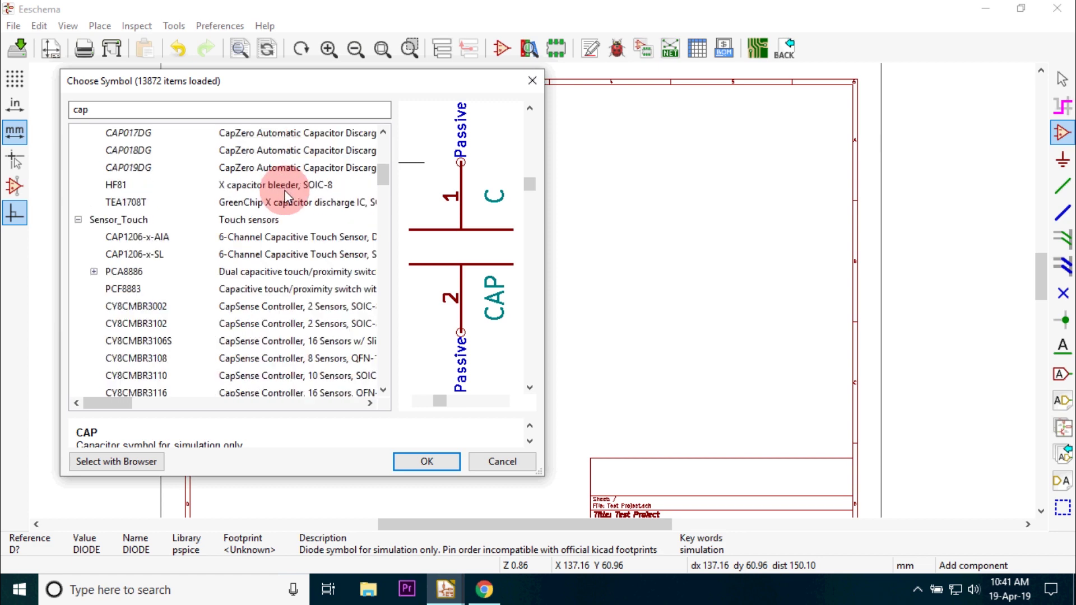
click(237, 321)
double_click(236, 321)
click(493, 203)
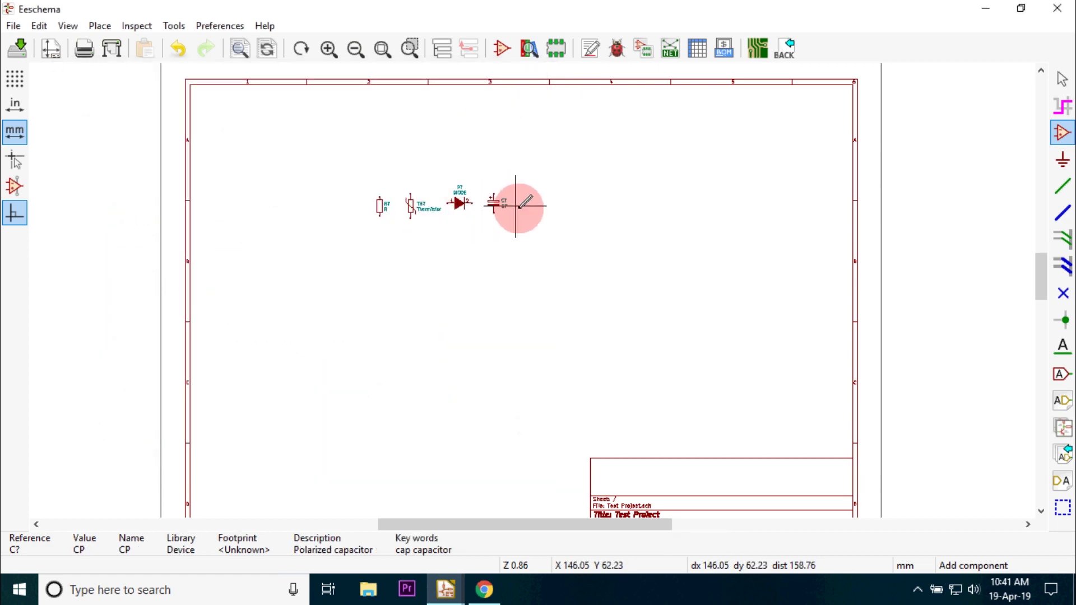
- Place a Buzzer symbol beside the capacitor
click(527, 203)
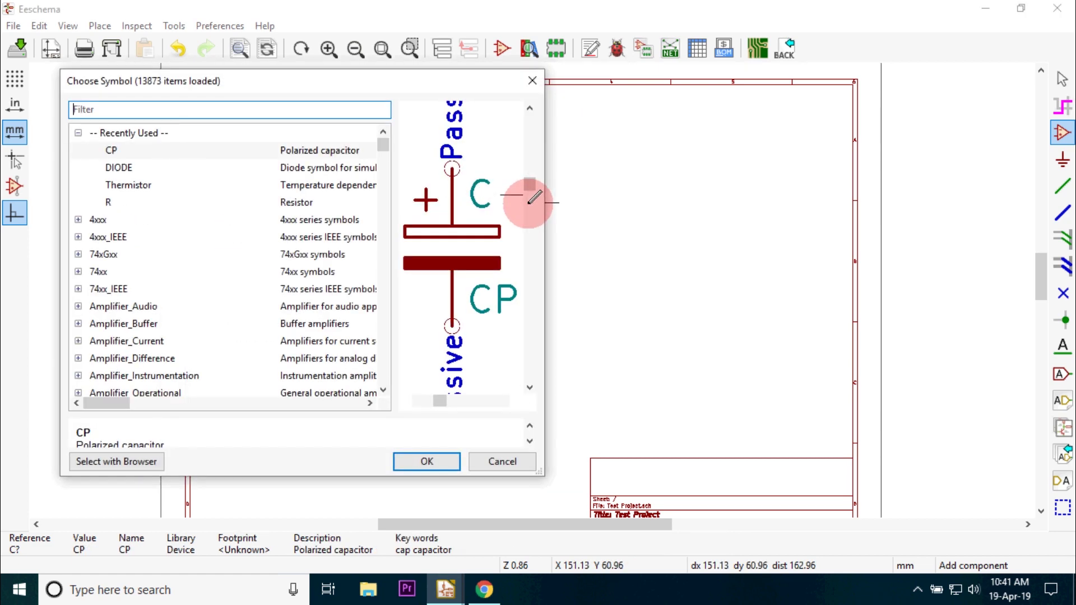
click(229, 117)
text(bu)
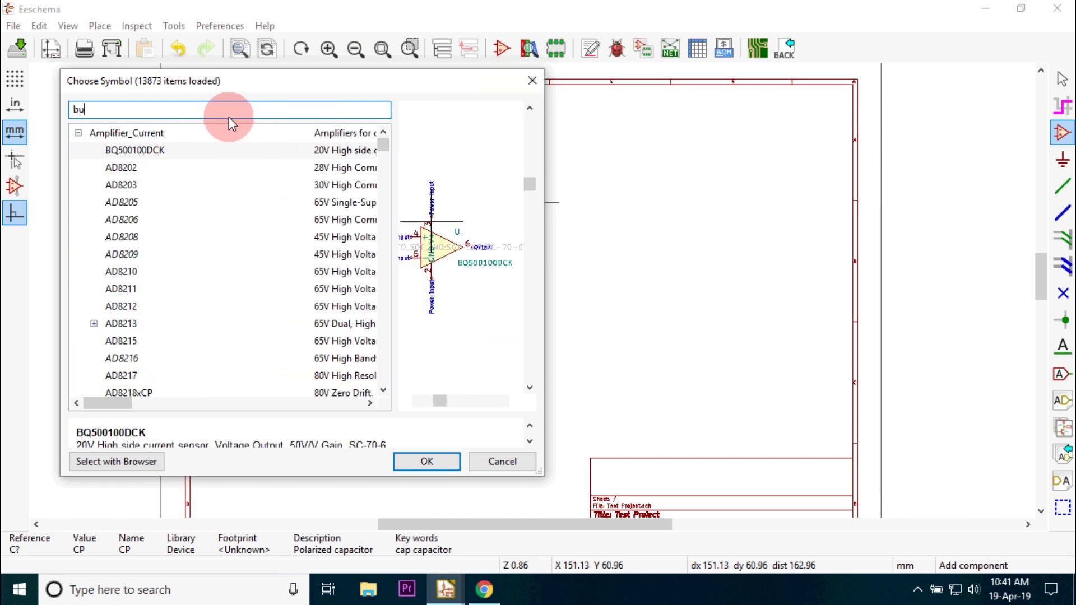
text(zz)
click(183, 151)
click(427, 461)
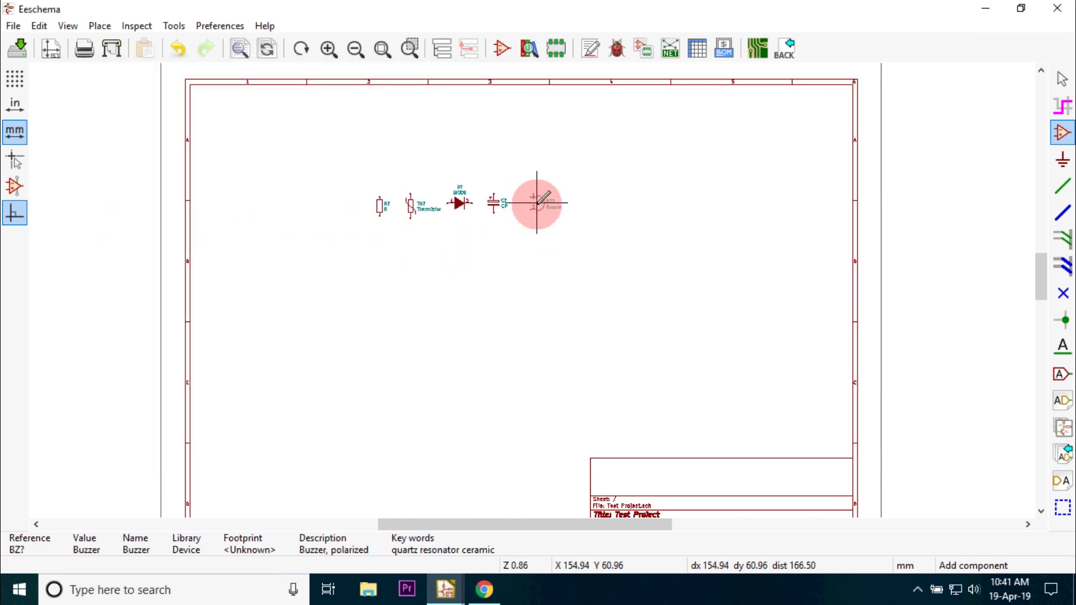
click(537, 203)
- Place a 2N2219 transistor beside the buzzer
click(589, 206)
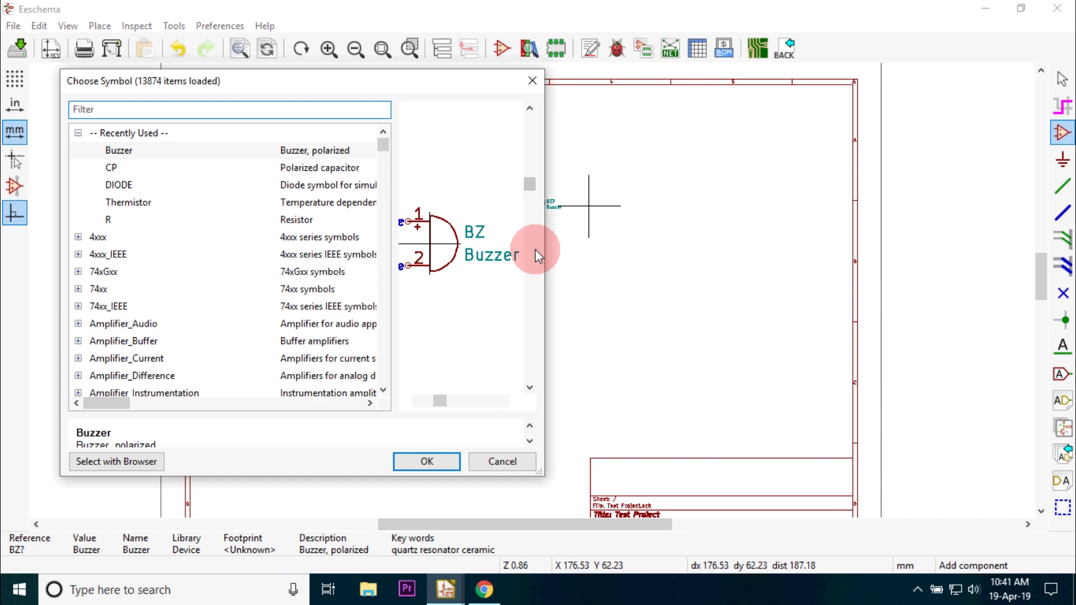
text(2n22)
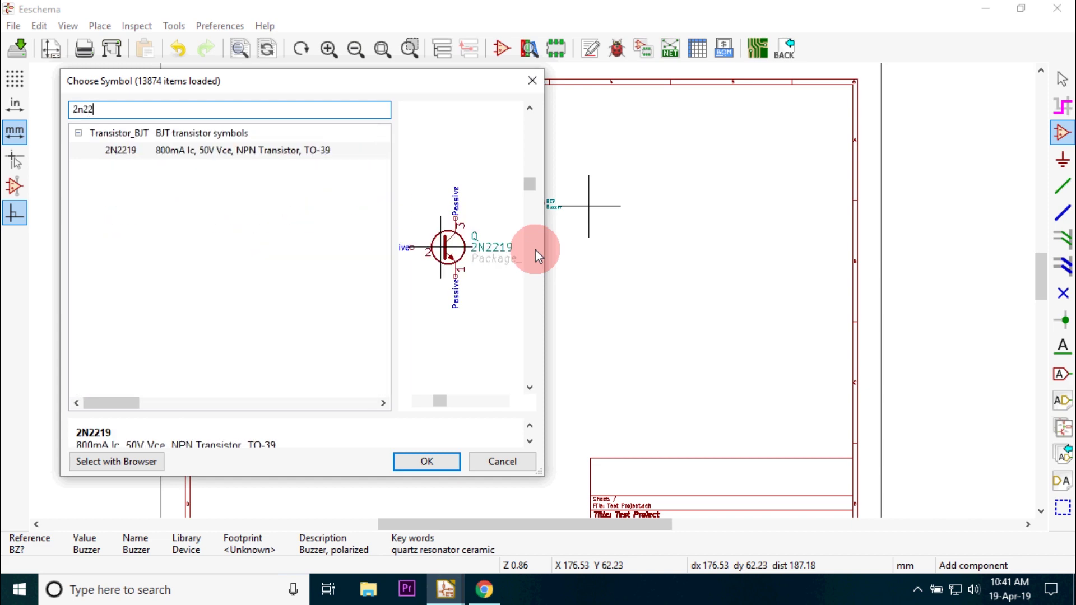
key(BackSpace)
key(BackSpace)
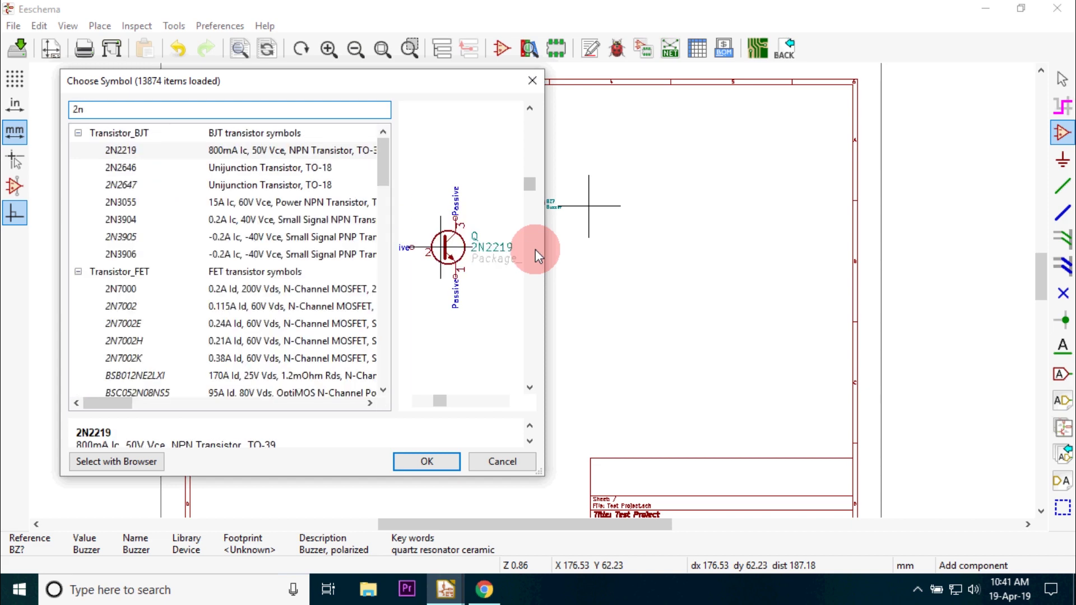
click(427, 462)
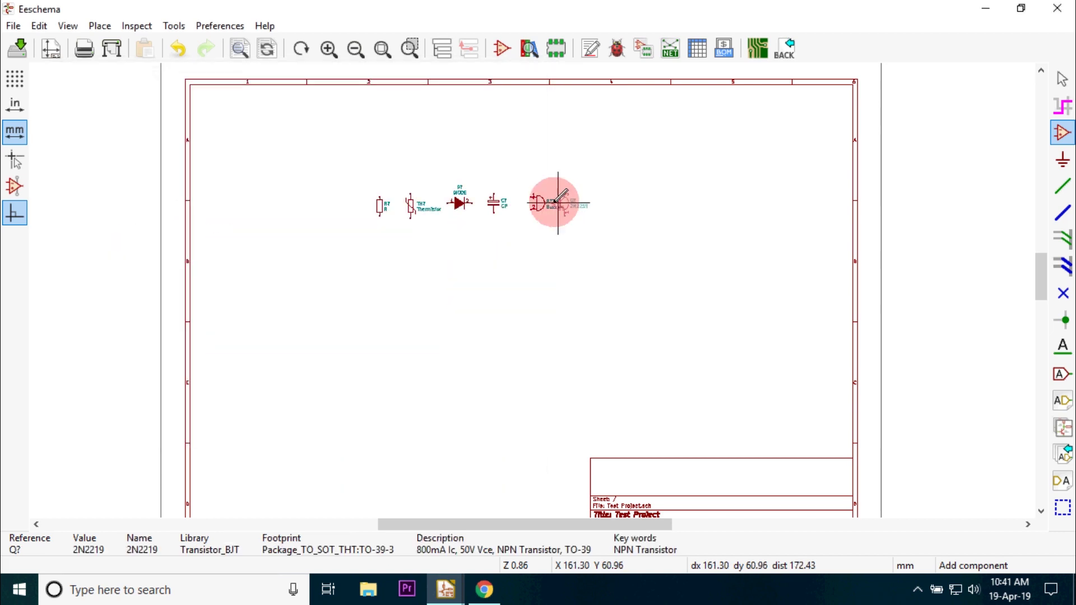
click(583, 203)
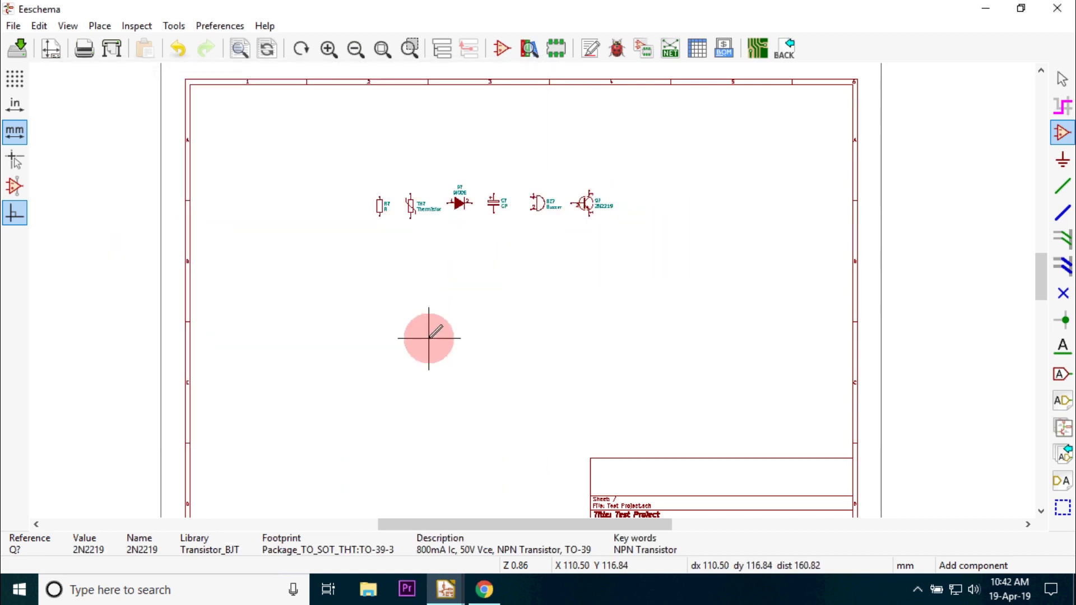
- Place a Conn_01x03_Male connector below the resistor
click(565, 240)
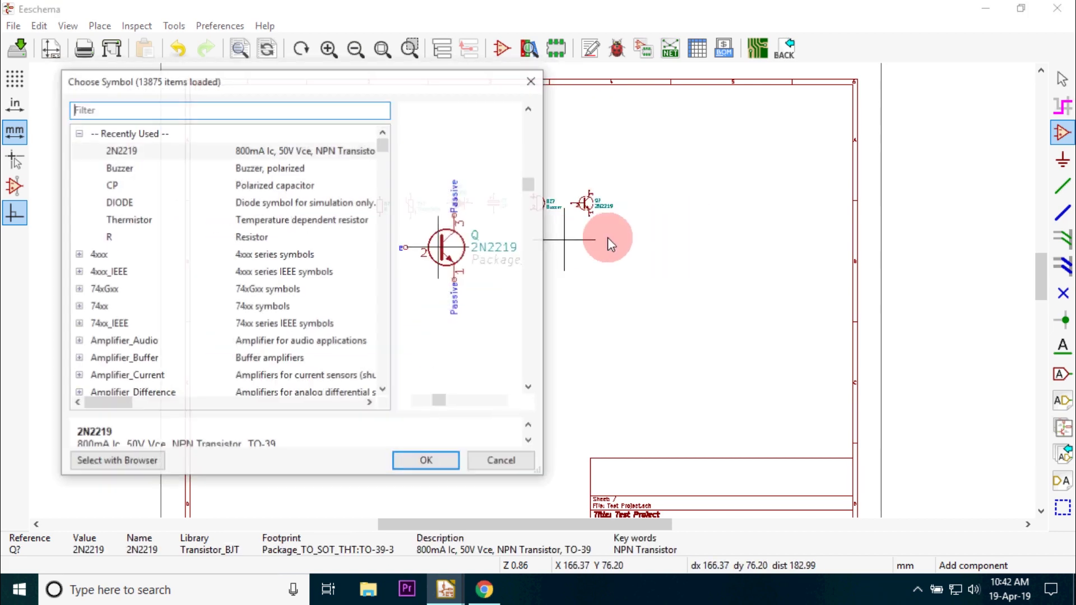
text(con)
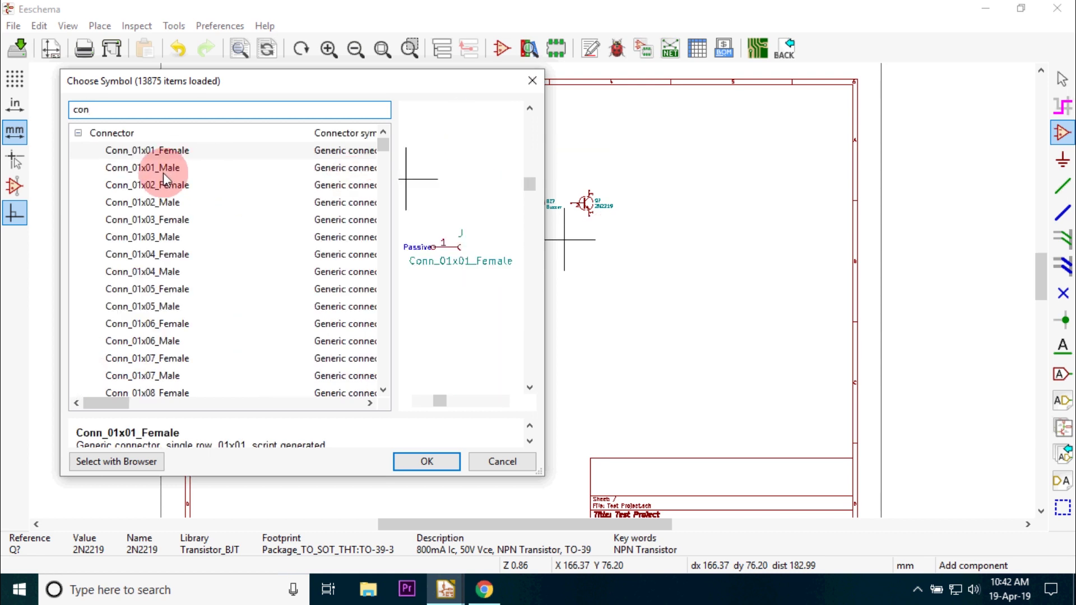
click(162, 203)
click(167, 238)
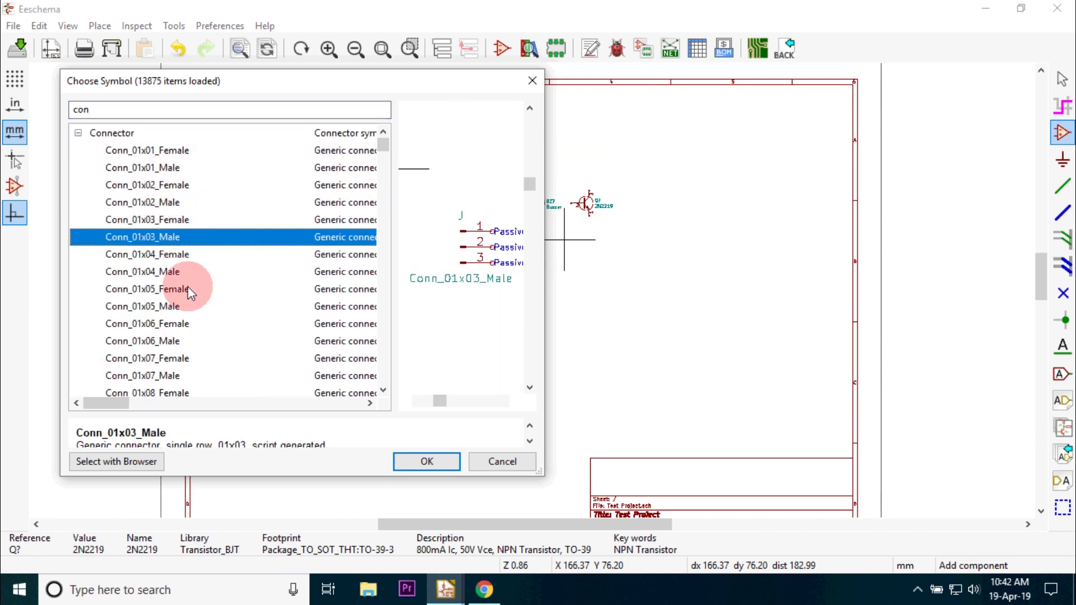
click(401, 459)
click(386, 252)
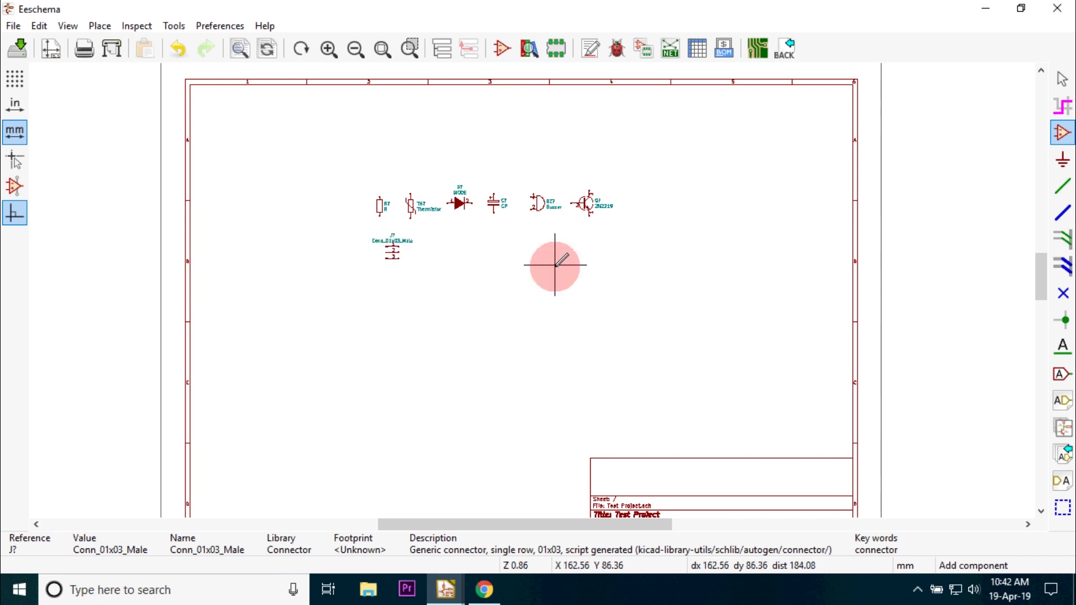
scroll(555, 267, up, 3)
scroll(532, 290, down, 4)
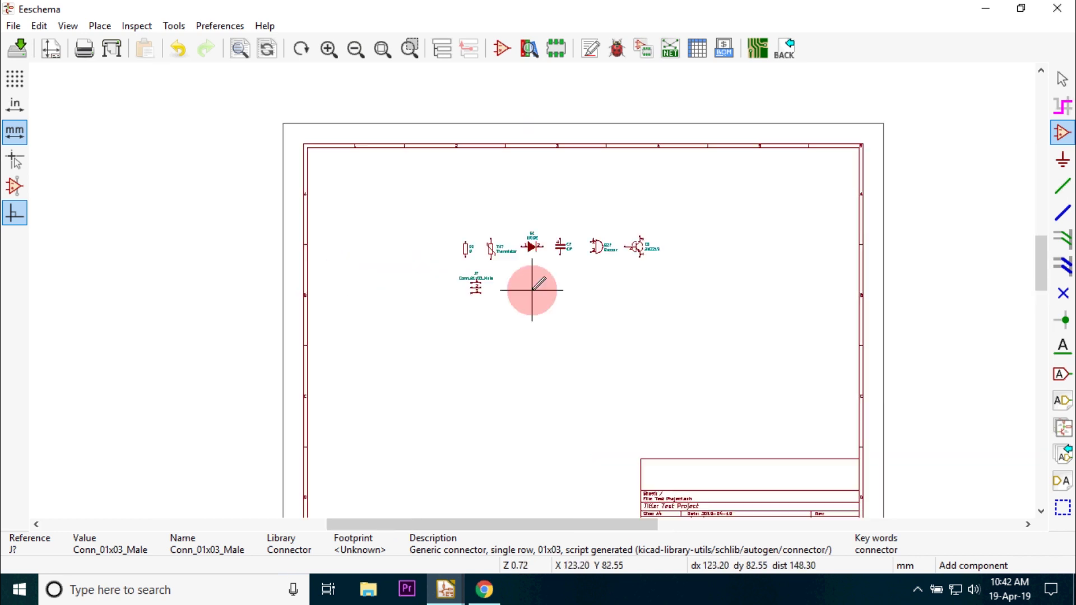
scroll(532, 290, up, 1)
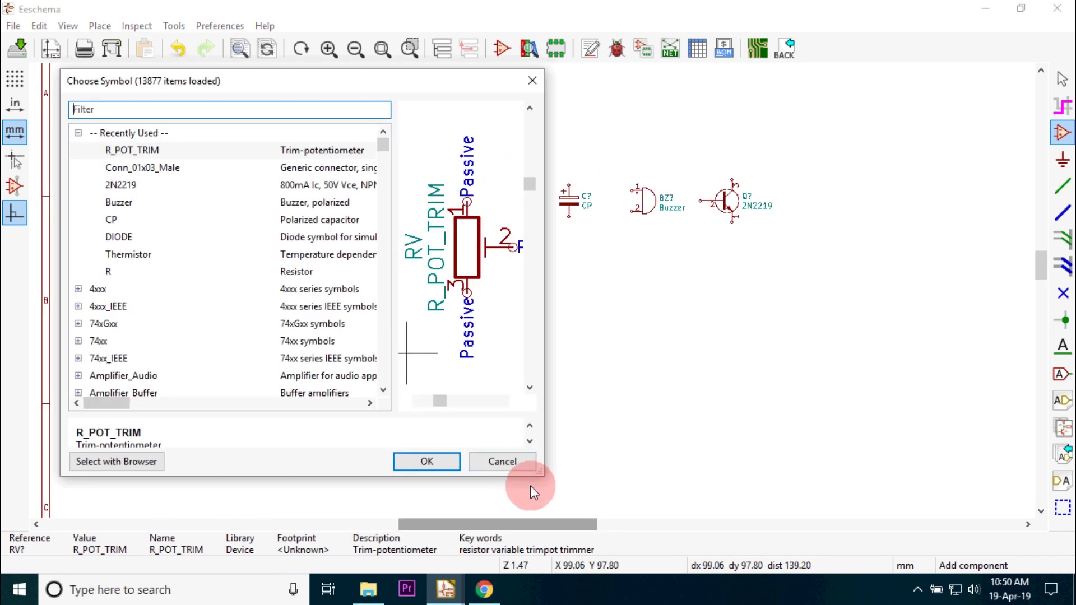
click(519, 468)
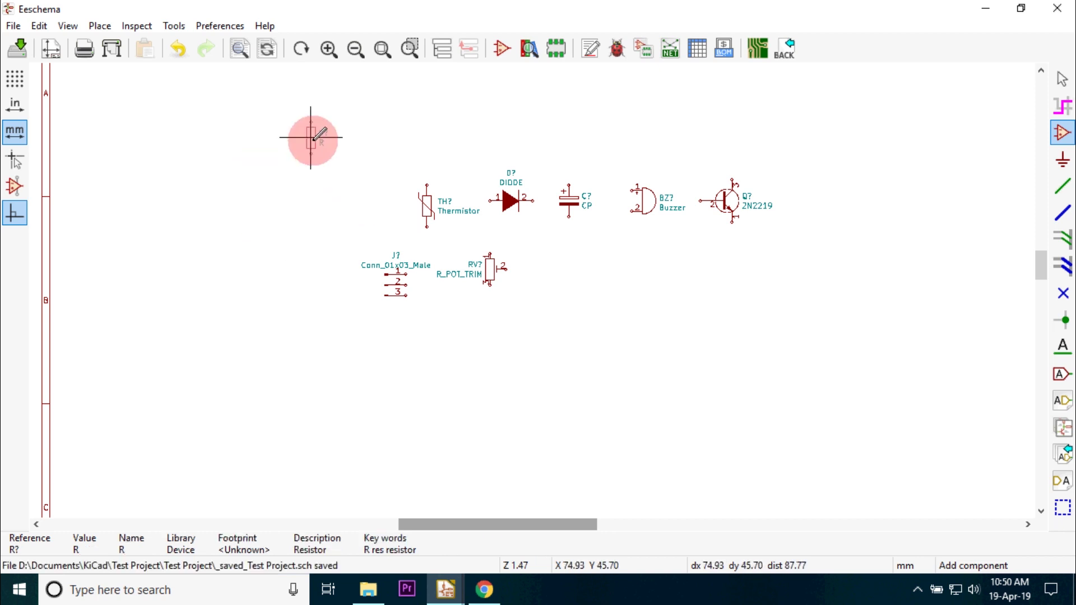
- Move the resistor to the upper left, rotate it horizontal, and place a copy below
key(m)
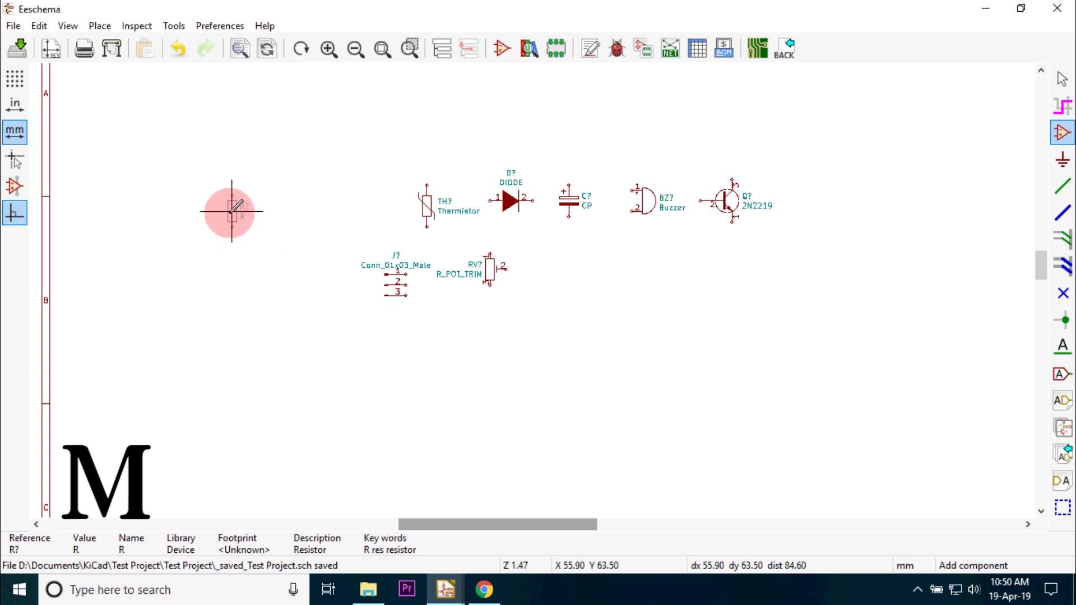
click(272, 178)
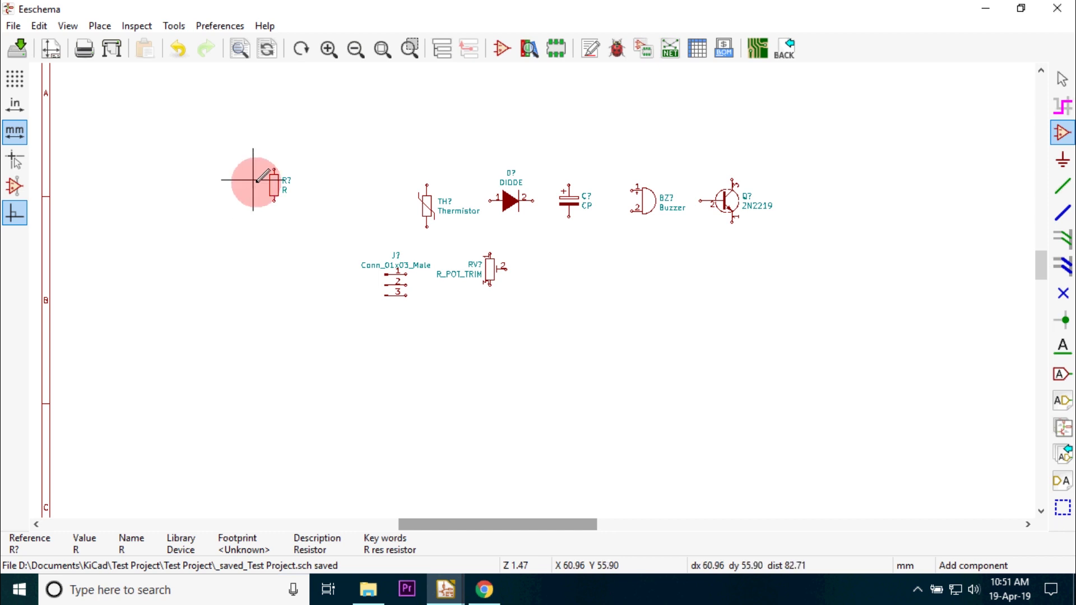
key(r)
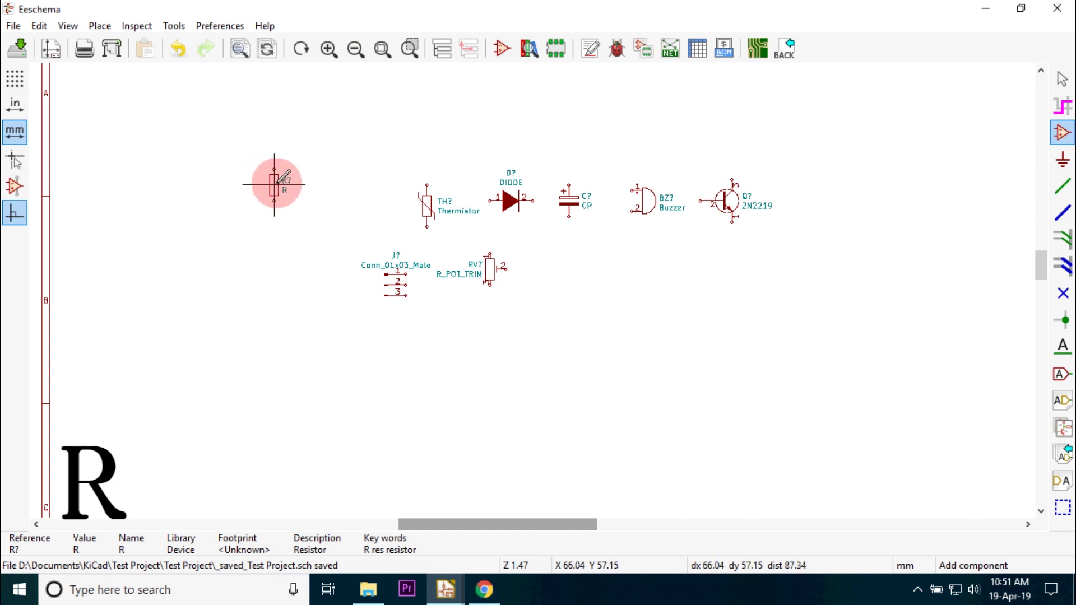
key(r)
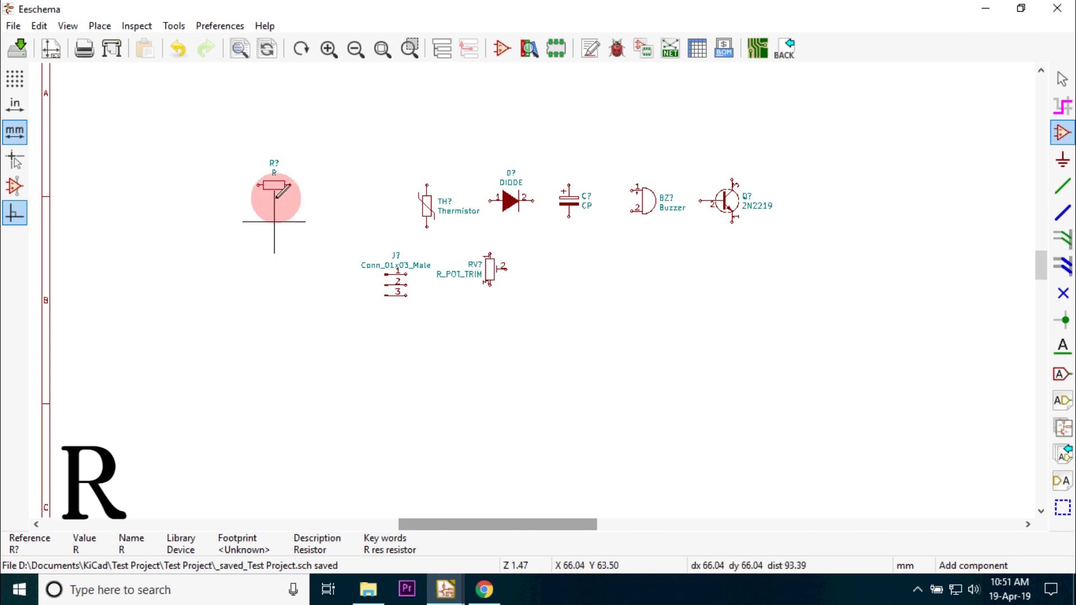
key(r)
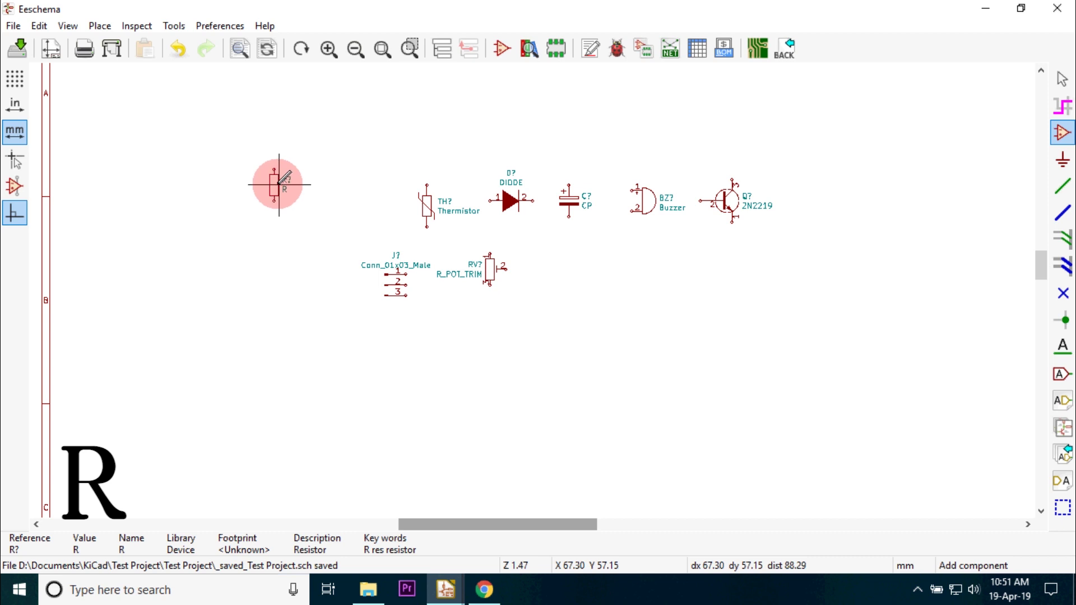
key(r)
click(275, 181)
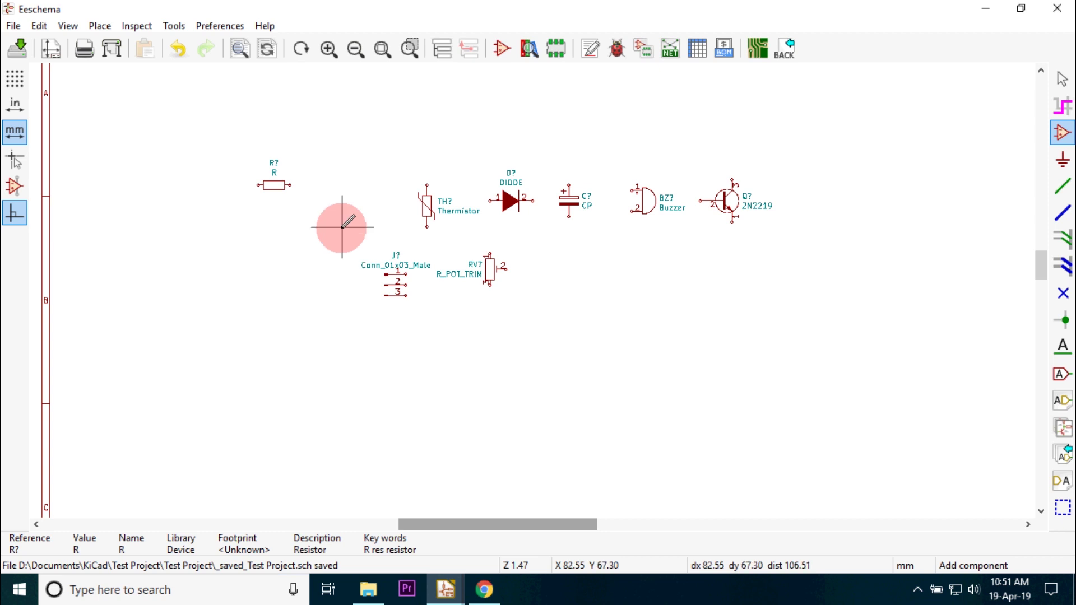
key(c)
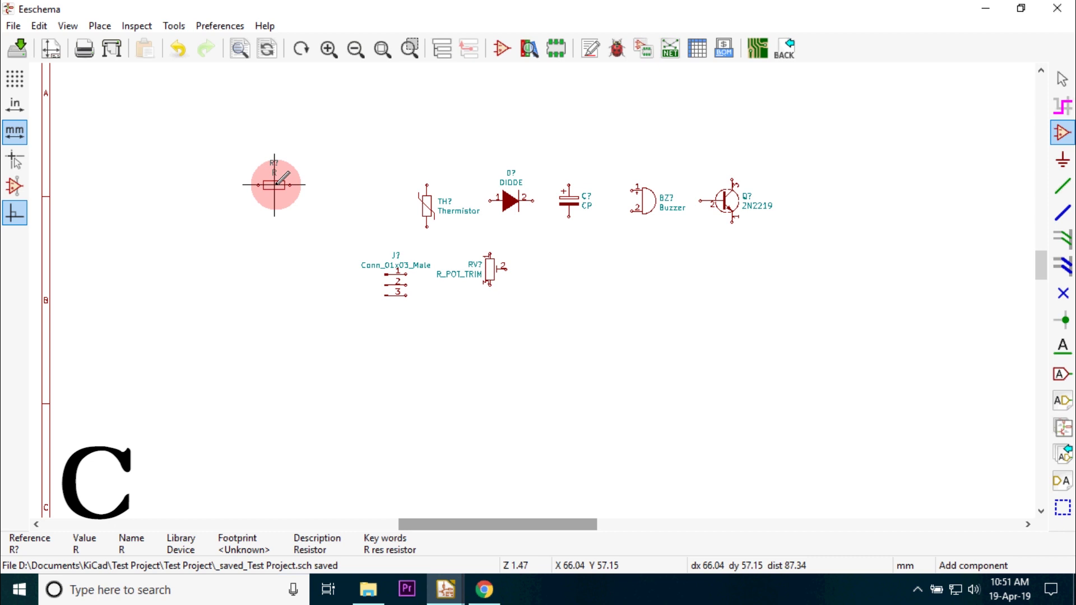
click(274, 221)
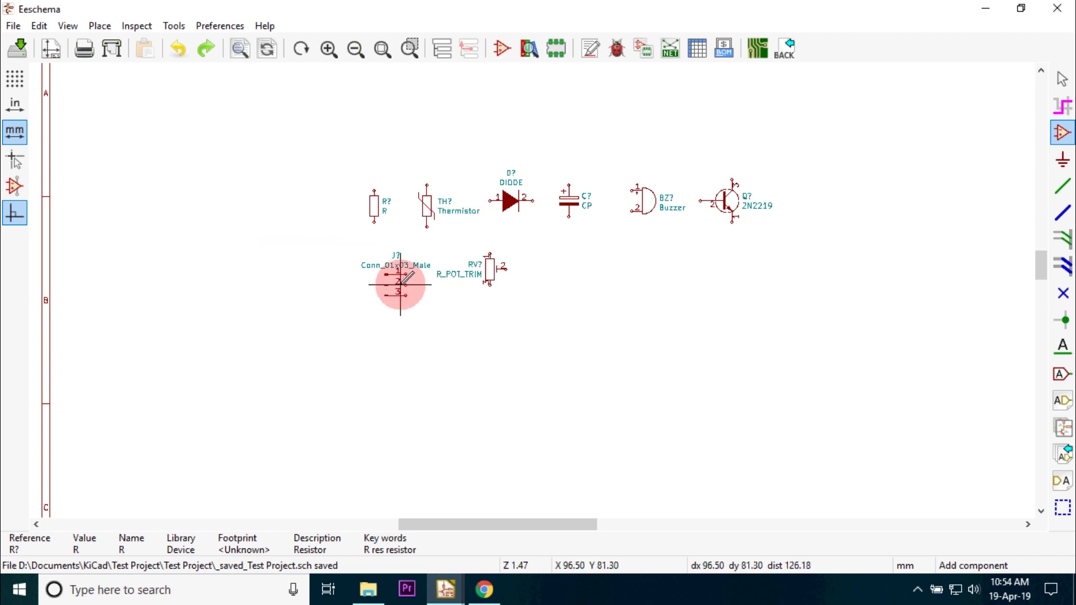
- Move the connector J?, thermistor TH? and trimpot RV? to the left side
drag(400, 285, 111, 227)
click(423, 211)
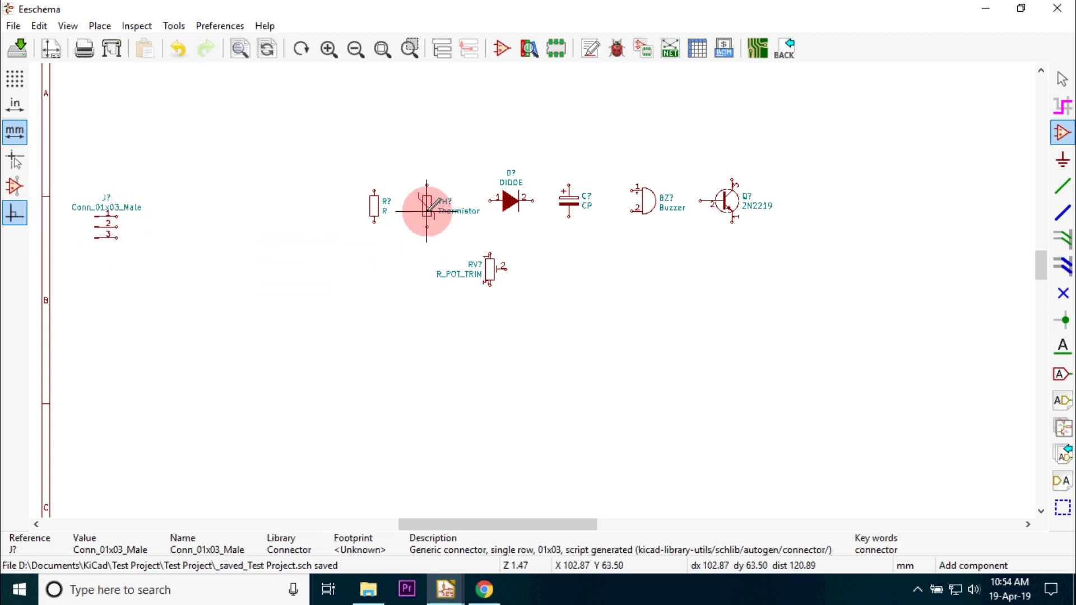
drag(427, 212, 168, 145)
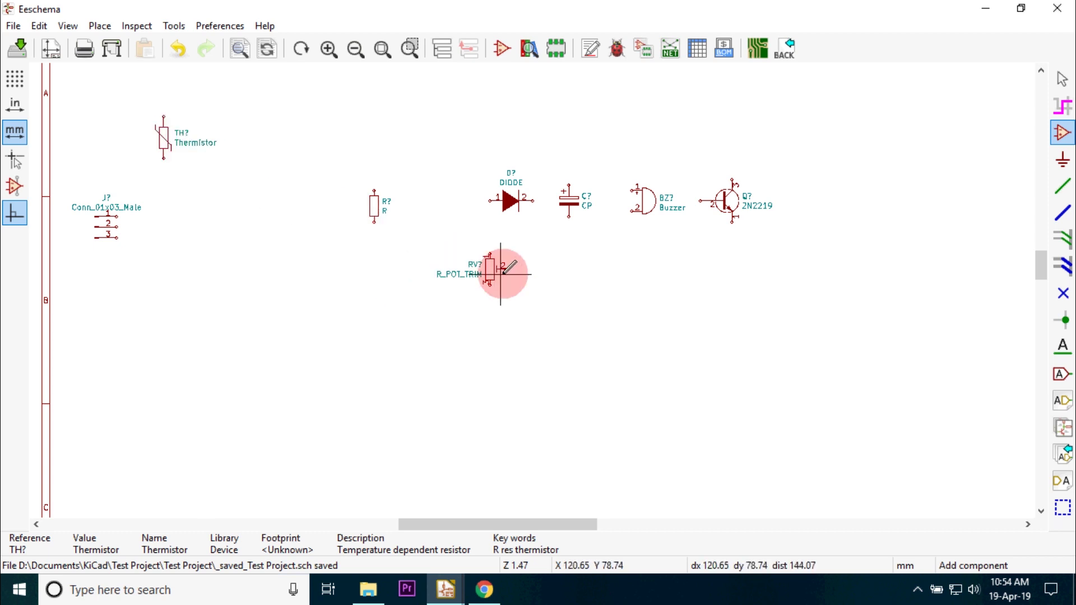
drag(501, 274, 163, 280)
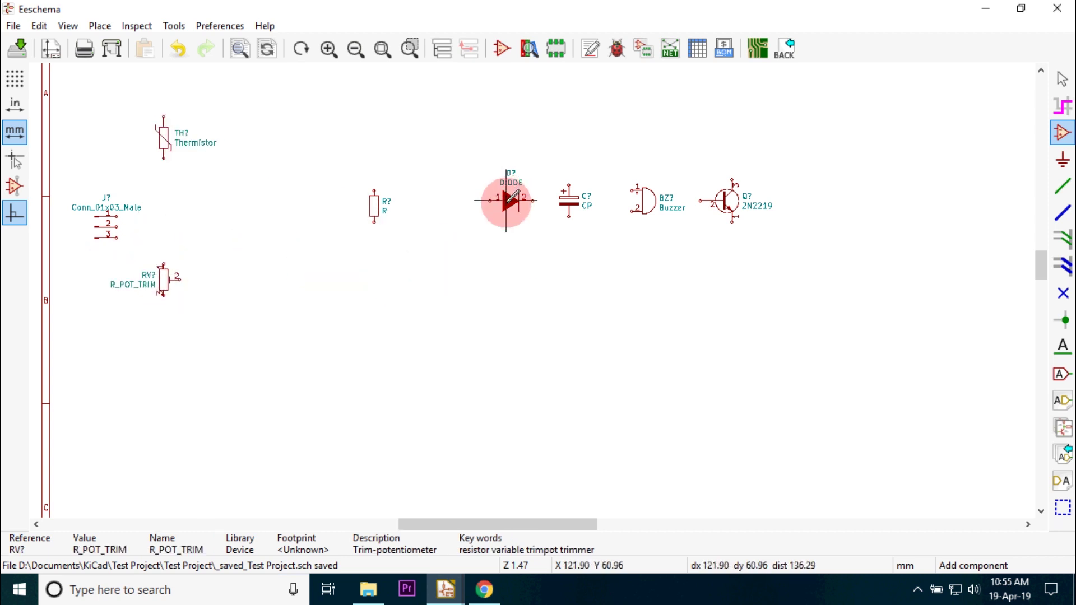
- Reposition the diode, capacitor, horizontal resistor, transistor and buzzer beside the connector
drag(507, 200, 225, 212)
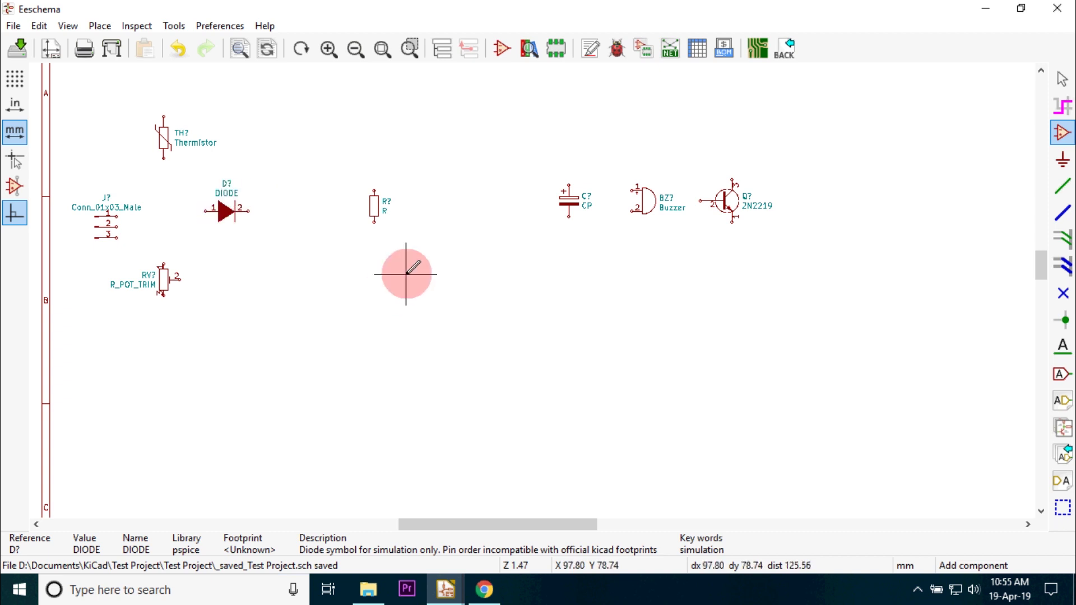
drag(569, 200, 275, 272)
drag(376, 205, 327, 211)
key(r)
drag(726, 201, 404, 211)
drag(644, 204, 443, 125)
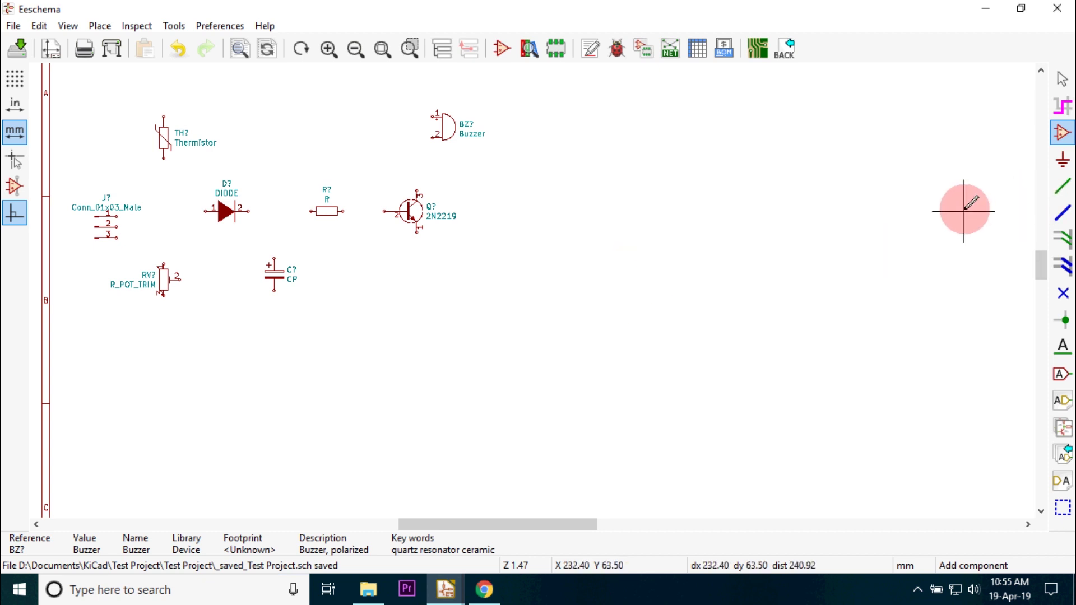
- Wire the connector to the thermistor, the thermistor to the buzzer, and the transistor collector to the buzzer
click(1063, 189)
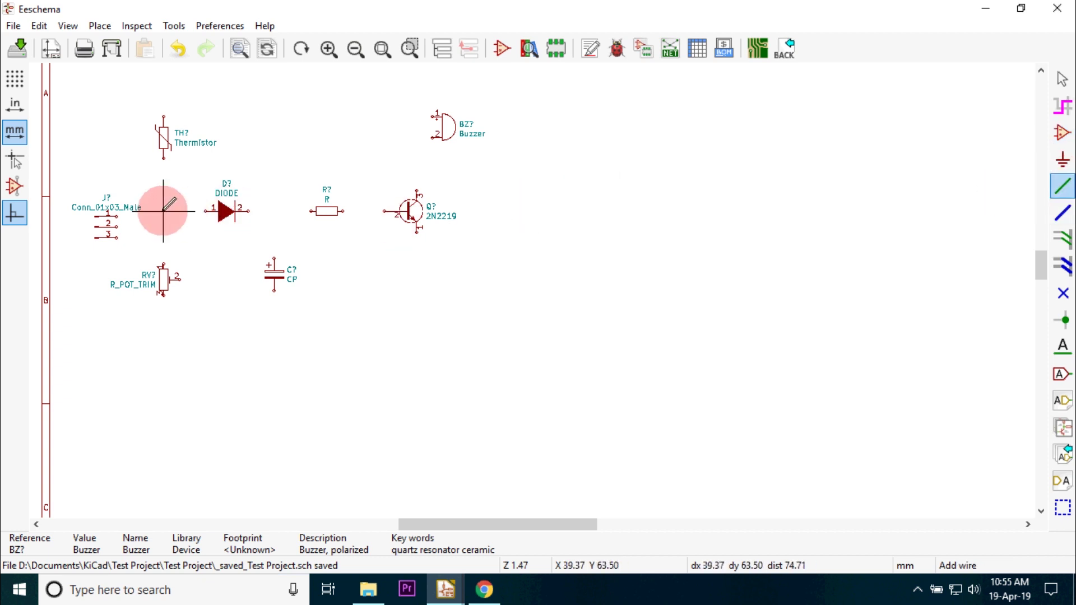
click(116, 214)
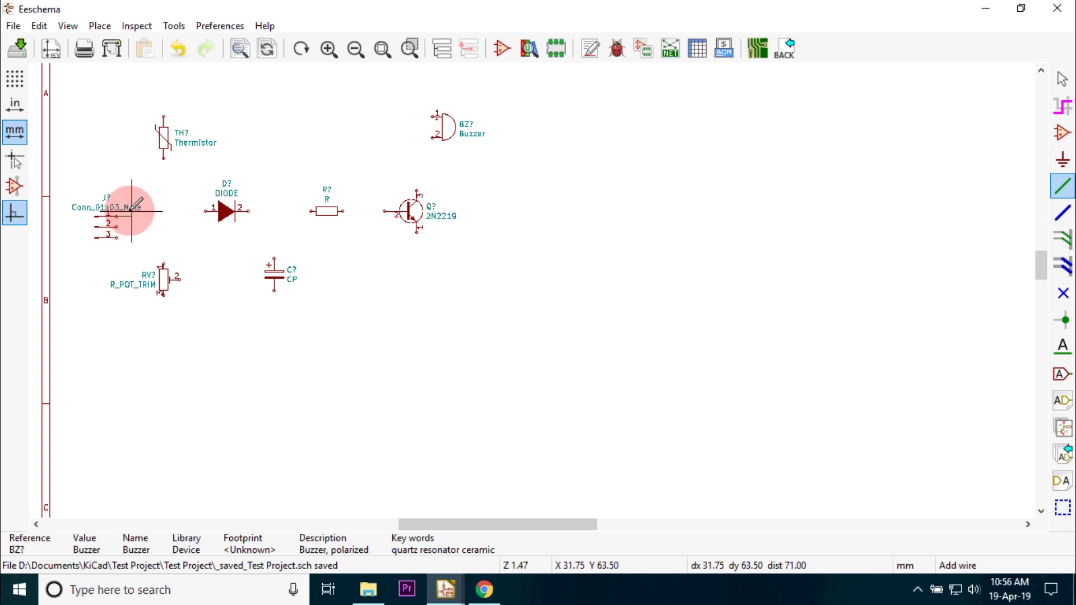
shift+scroll(132, 104, up, 1)
click(131, 130)
click(163, 139)
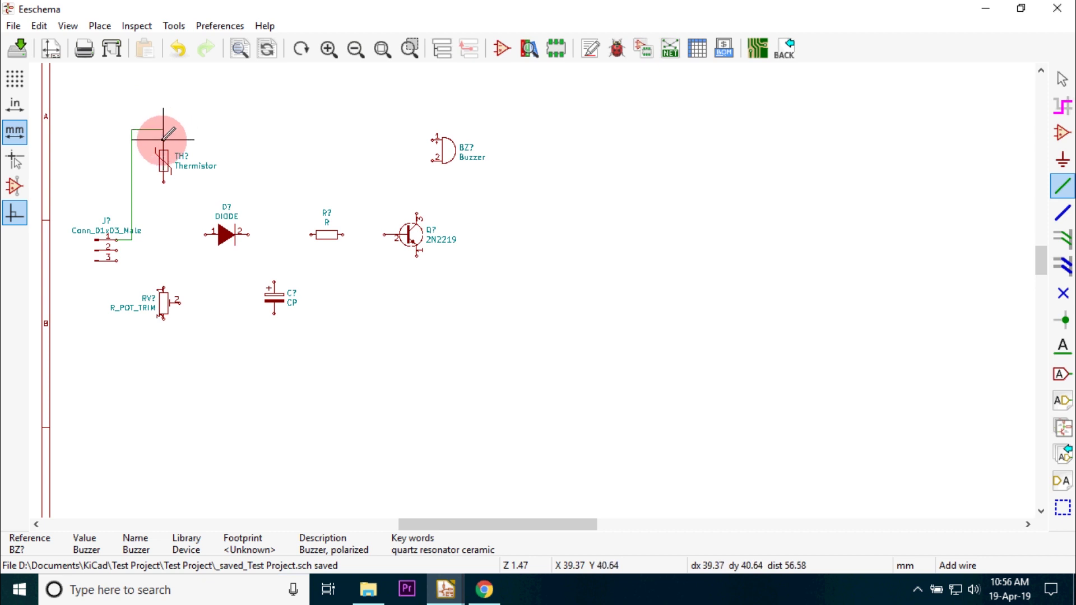
click(163, 130)
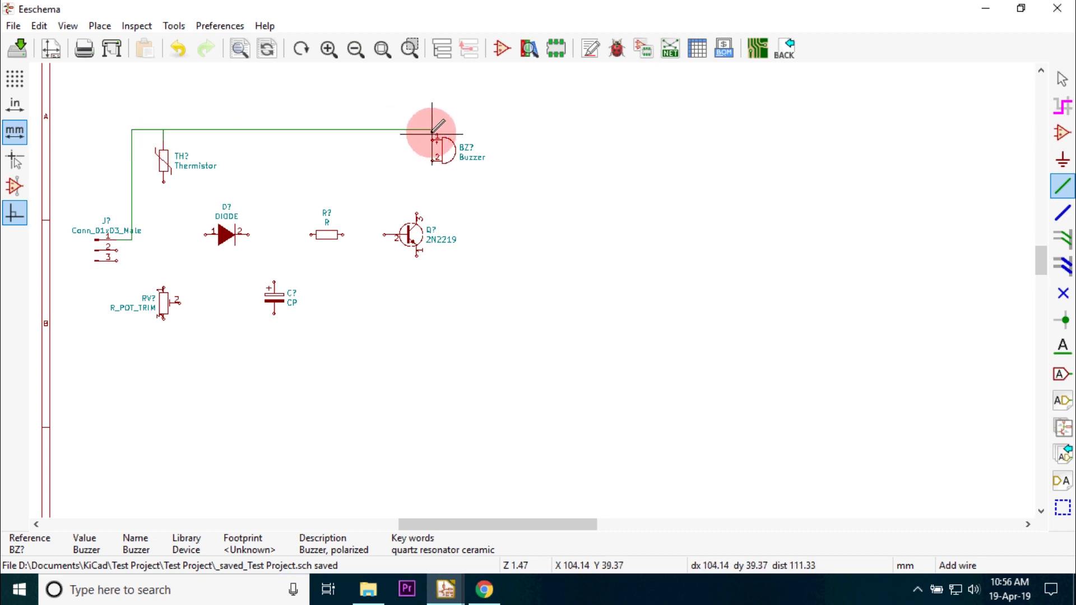
click(421, 136)
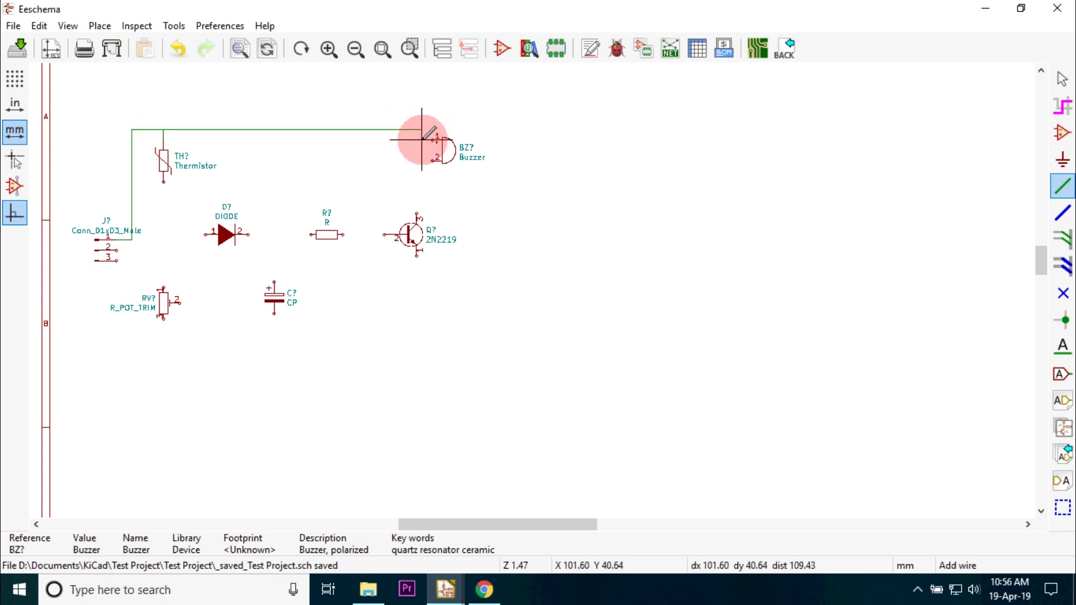
click(416, 214)
click(432, 160)
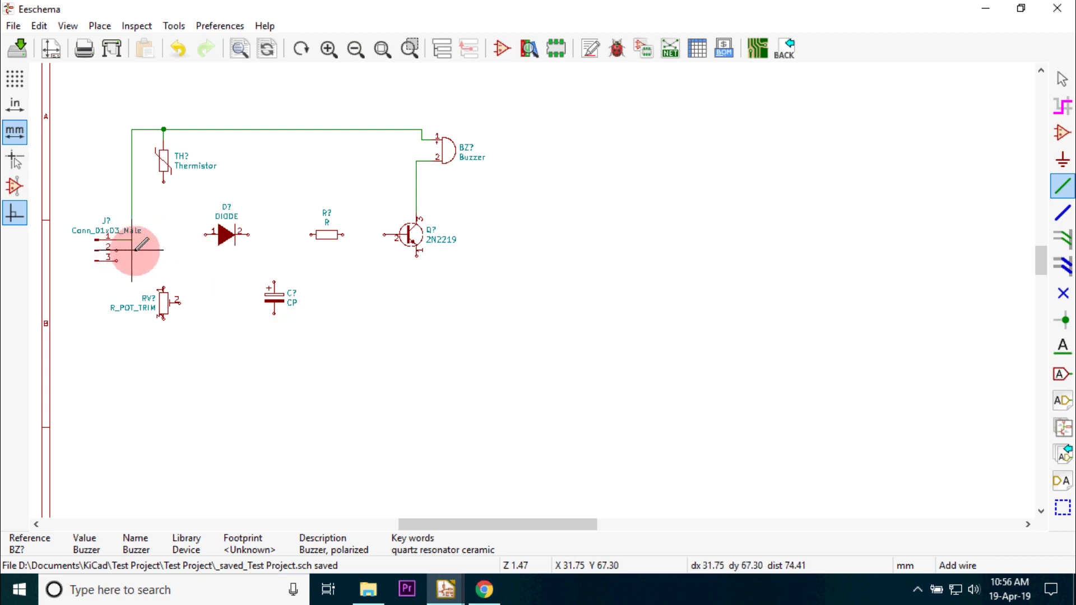
- Run a bottom wire from connector pin 2 to the capacitor and transistor emitter
click(132, 271)
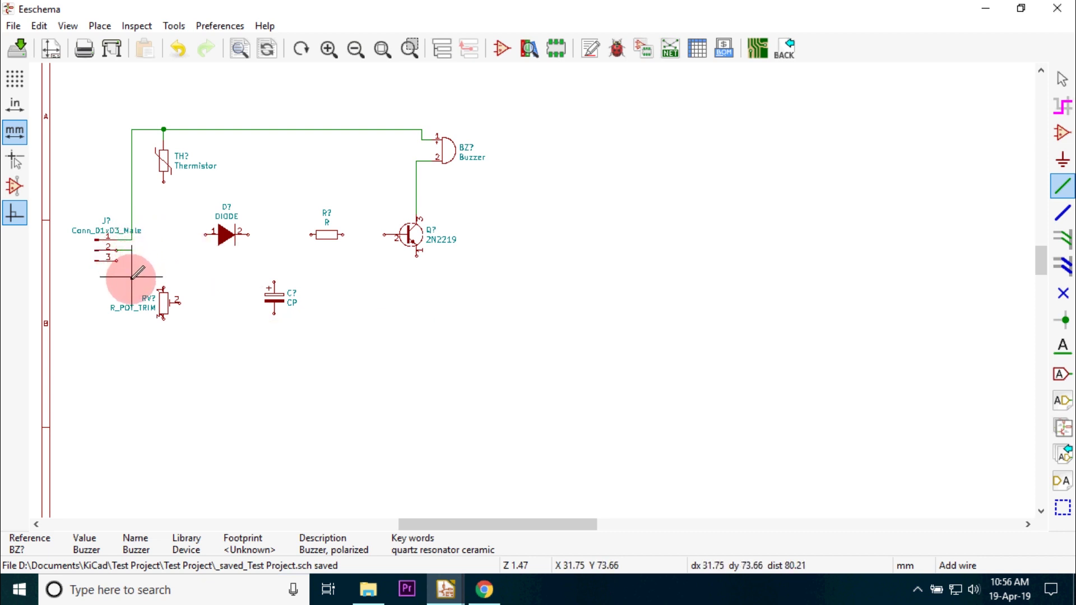
click(164, 287)
key(ctrl+z)
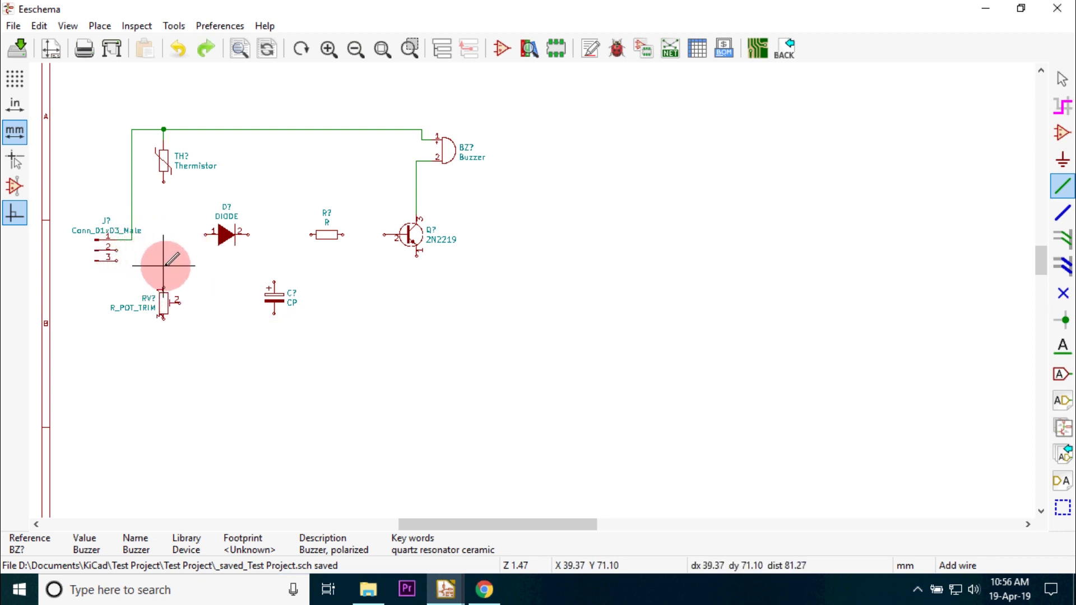
click(117, 250)
click(131, 344)
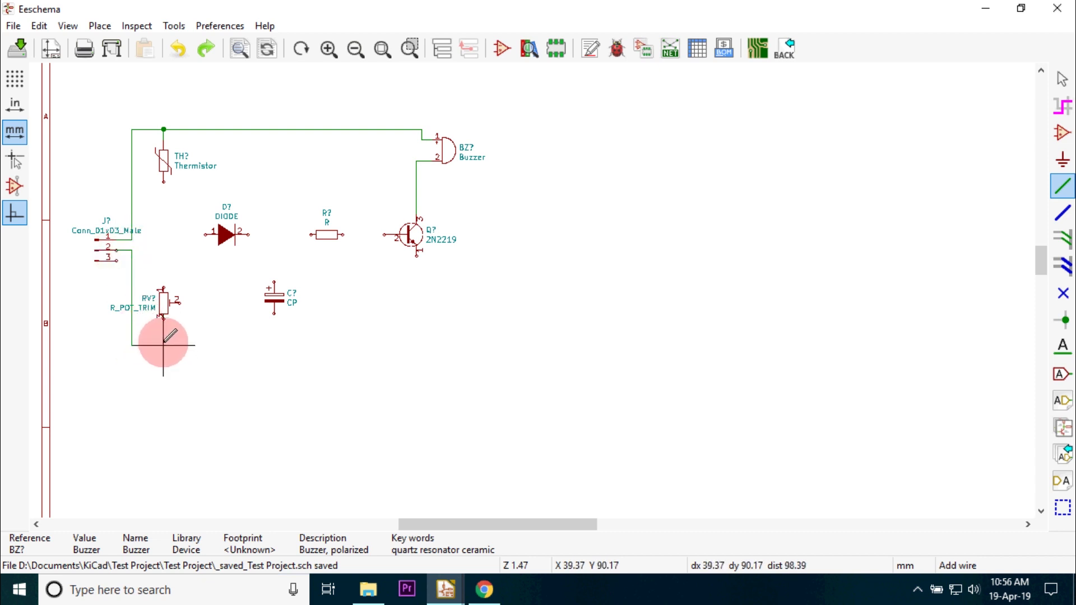
click(274, 314)
click(274, 344)
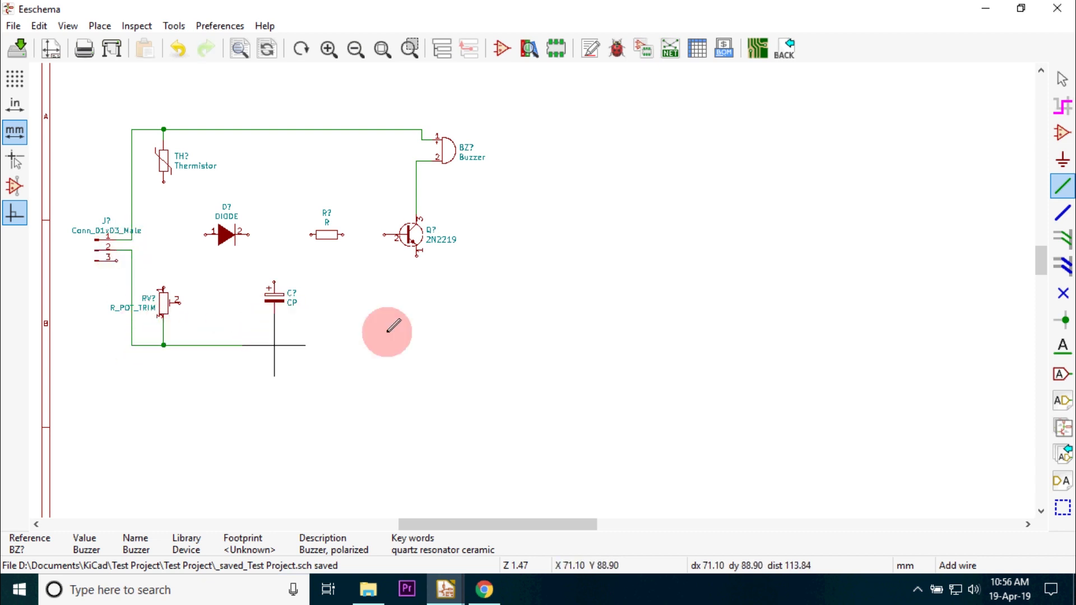
click(417, 251)
- Wire the diode to the resistor, the resistor to the transistor base, and the capacitor to that line
click(343, 234)
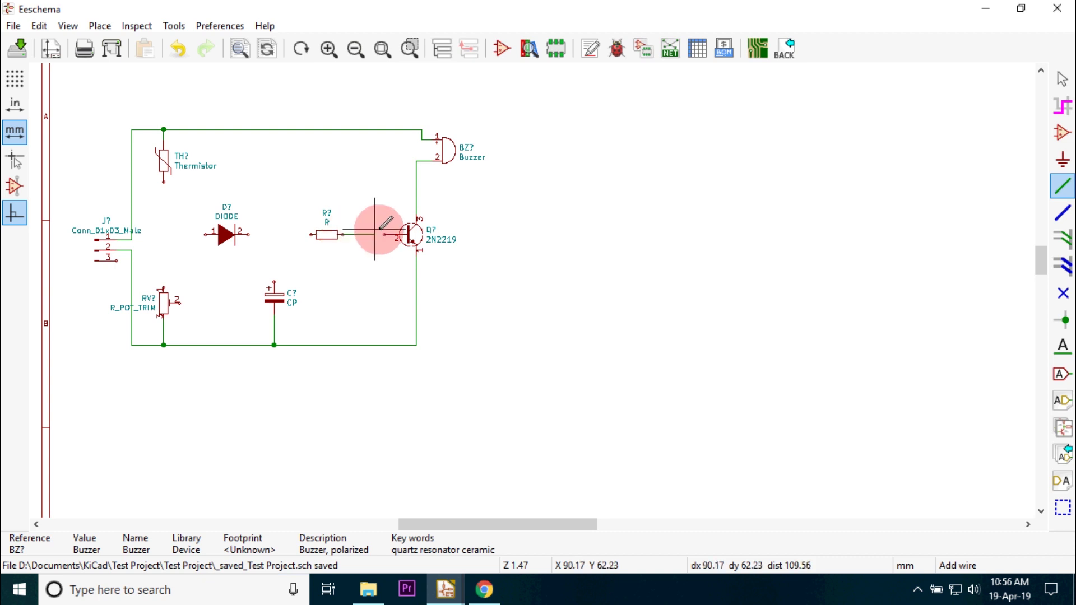
click(395, 234)
click(248, 234)
click(311, 235)
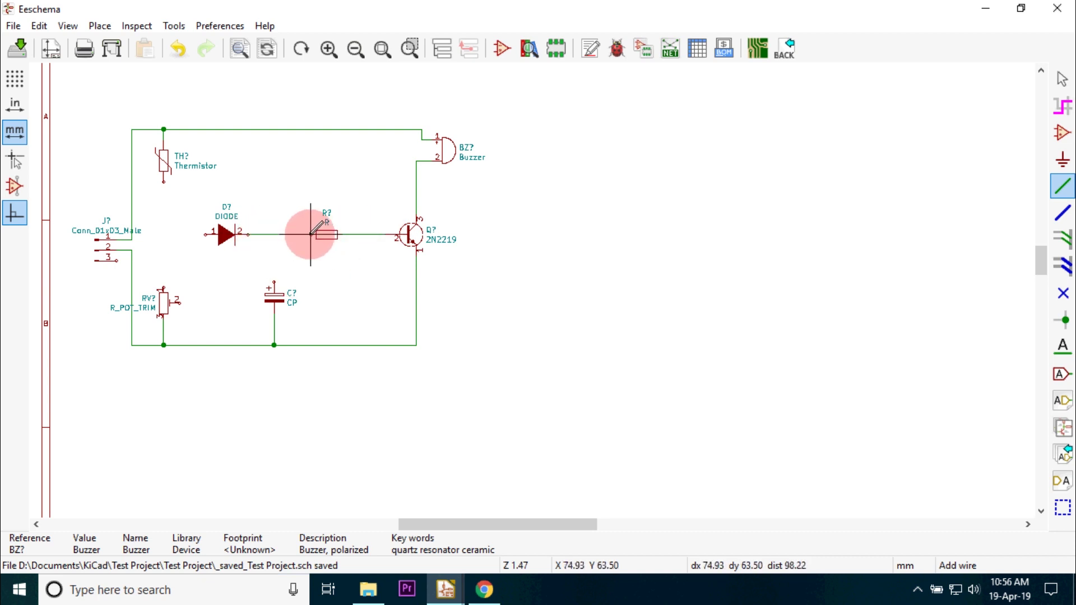
click(274, 284)
click(274, 234)
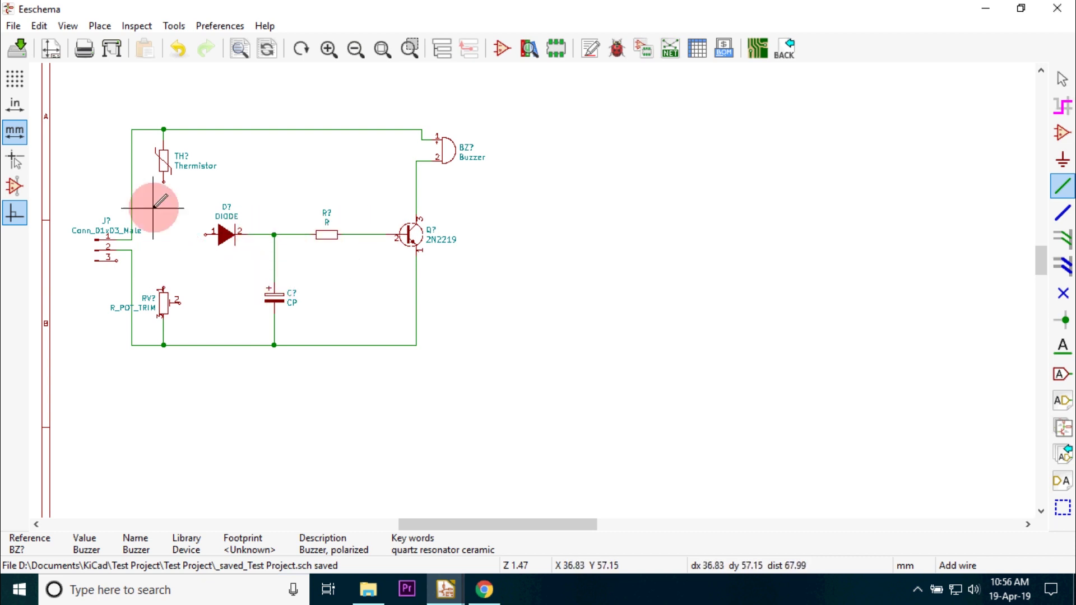
- Connect the potentiometer to the thermistor, the bottom wire and diode pin 1
click(163, 287)
click(164, 182)
click(181, 302)
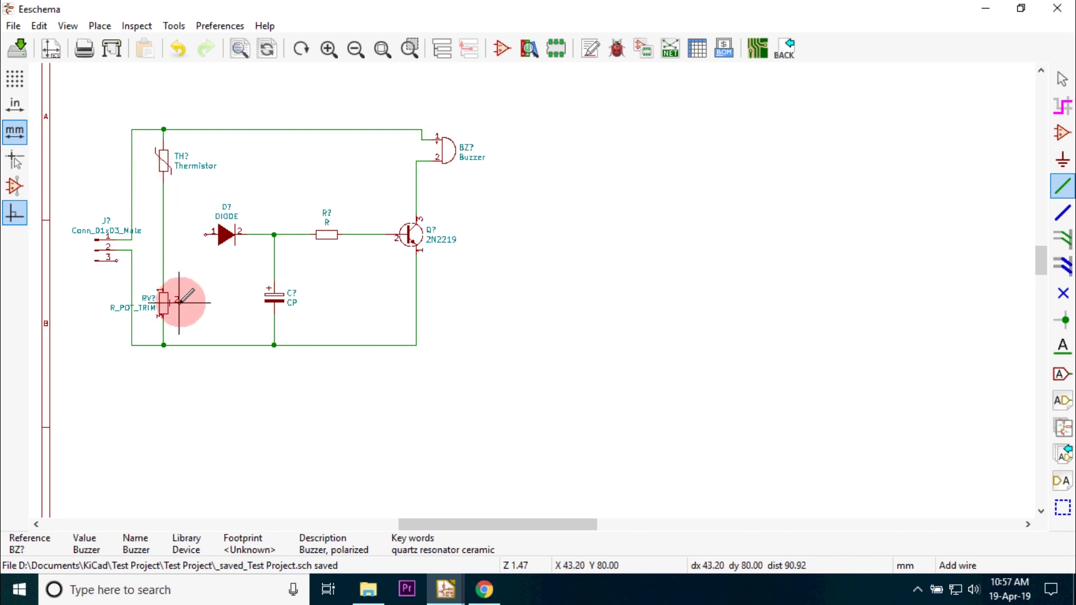
click(200, 345)
click(206, 234)
click(164, 234)
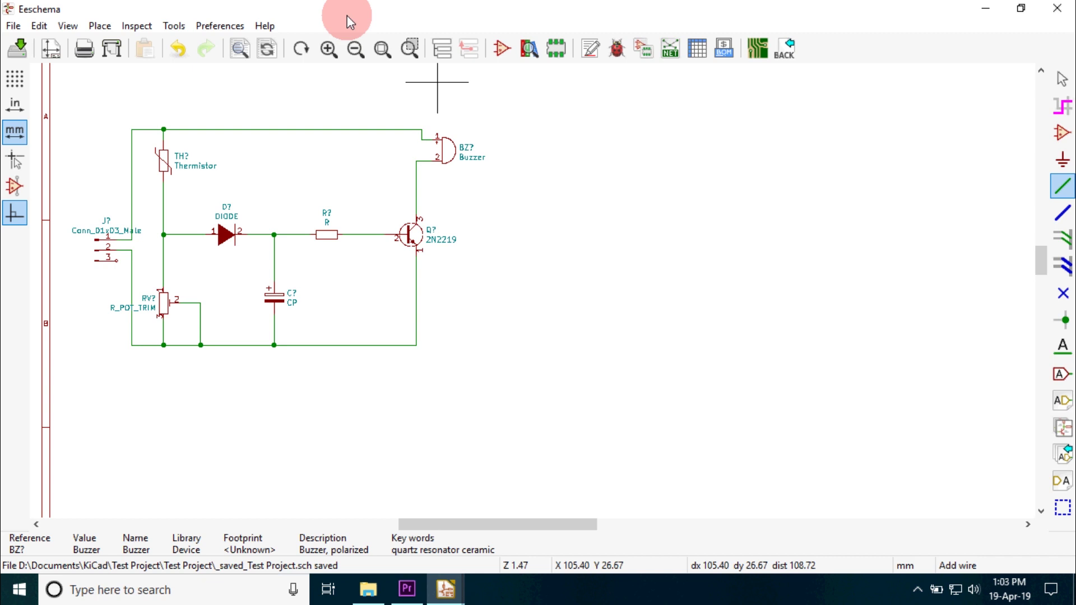
- Annotate the schematic with the default options so every symbol gets a numbered reference
scroll(243, 207, up, 3)
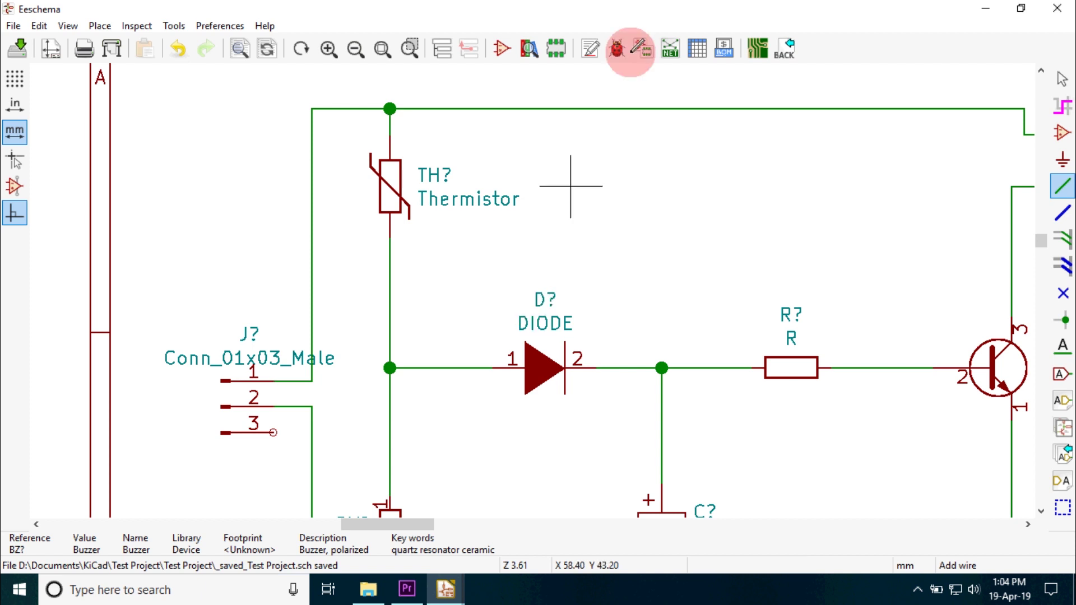
click(591, 51)
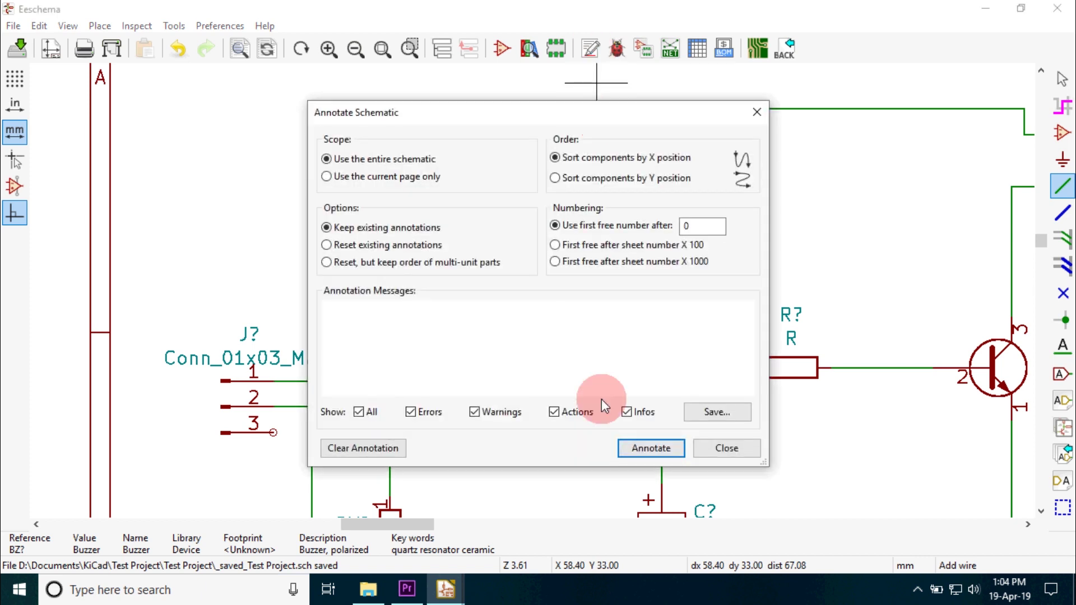
click(643, 448)
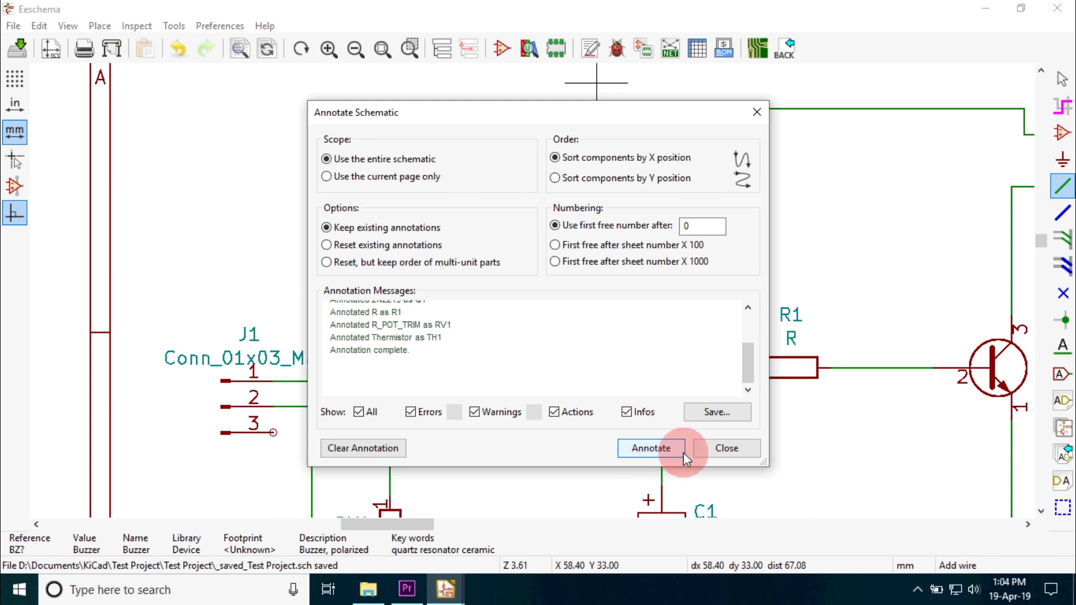
click(727, 449)
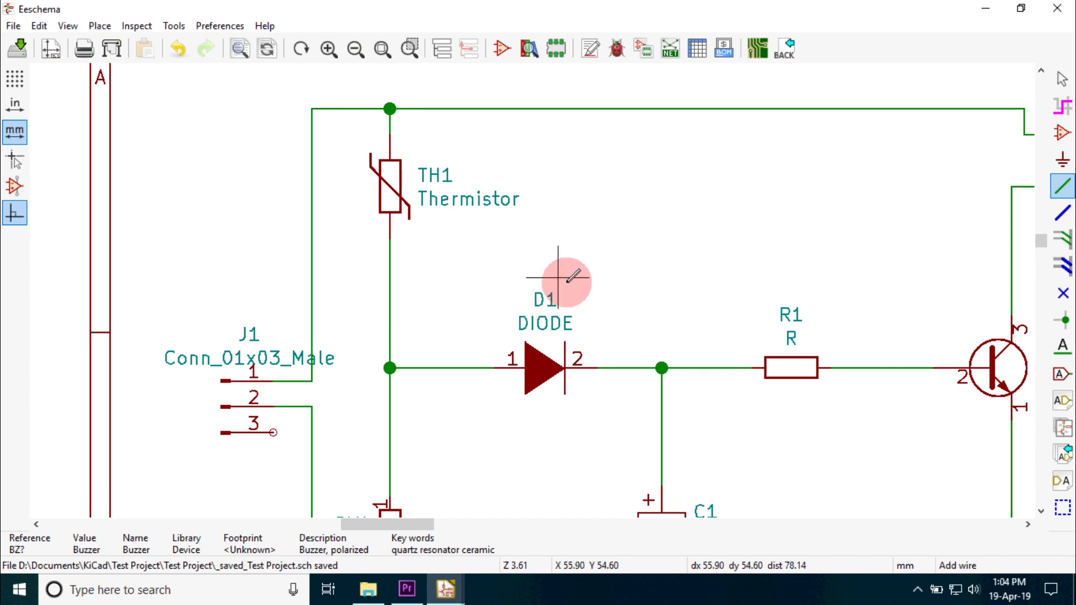
- Set trimmer RV1's value to 5K and capacitor C1's value to 10uF
scroll(532, 290, down, 1)
scroll(532, 290, down, 1)
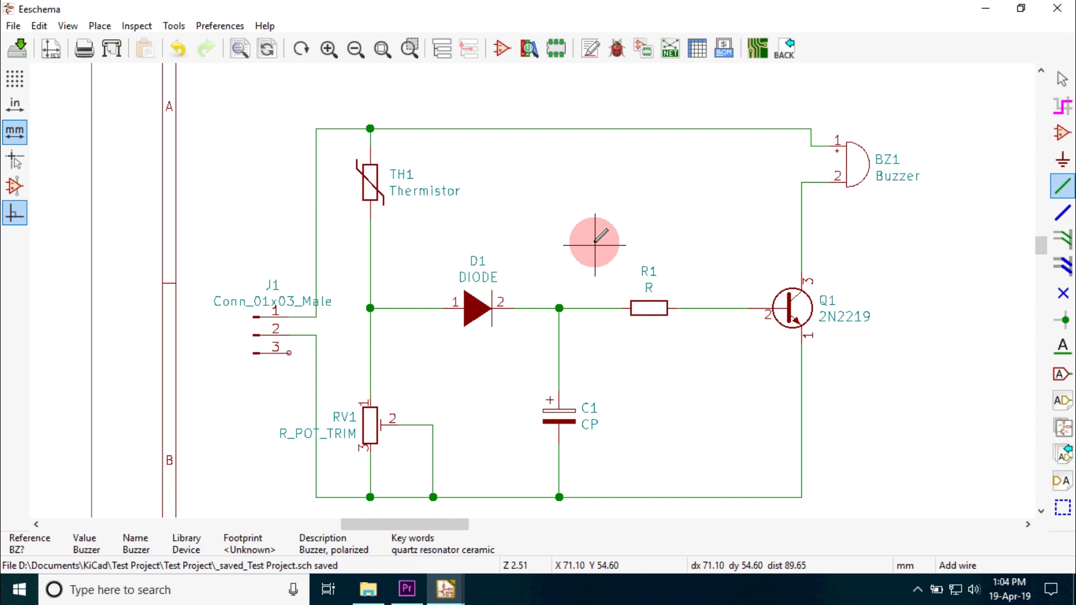
scroll(362, 438, up, 5)
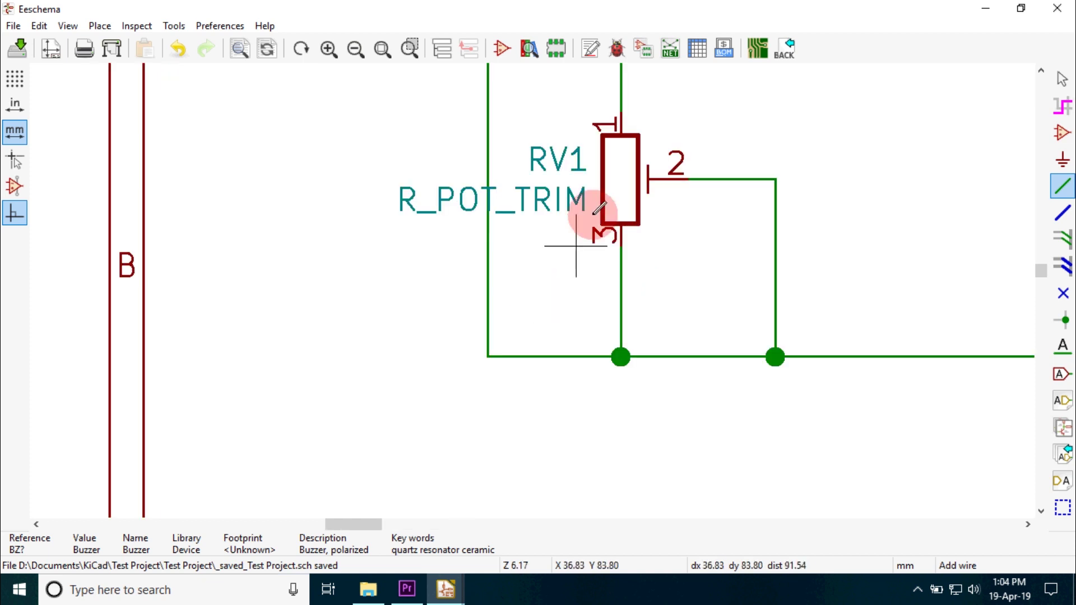
scroll(548, 156, down, 7)
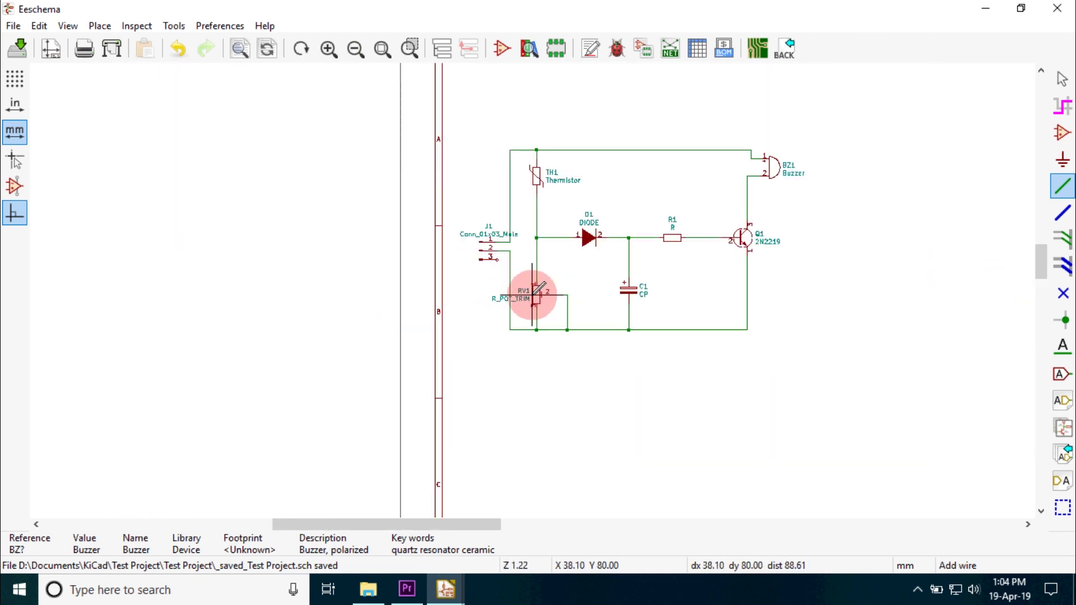
scroll(533, 293, up, 6)
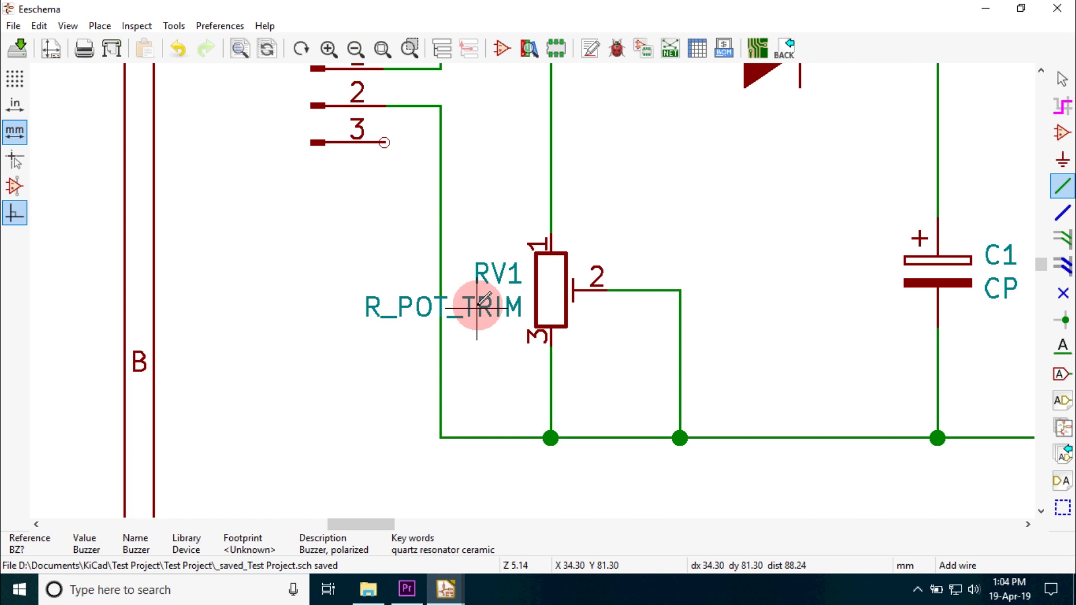
key(e)
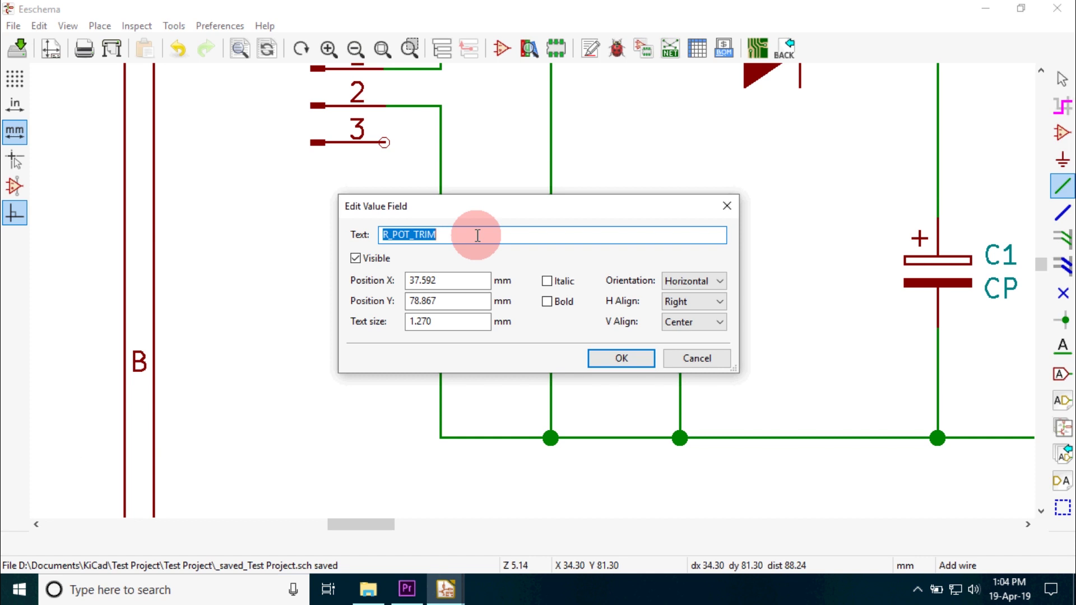
text(5K)
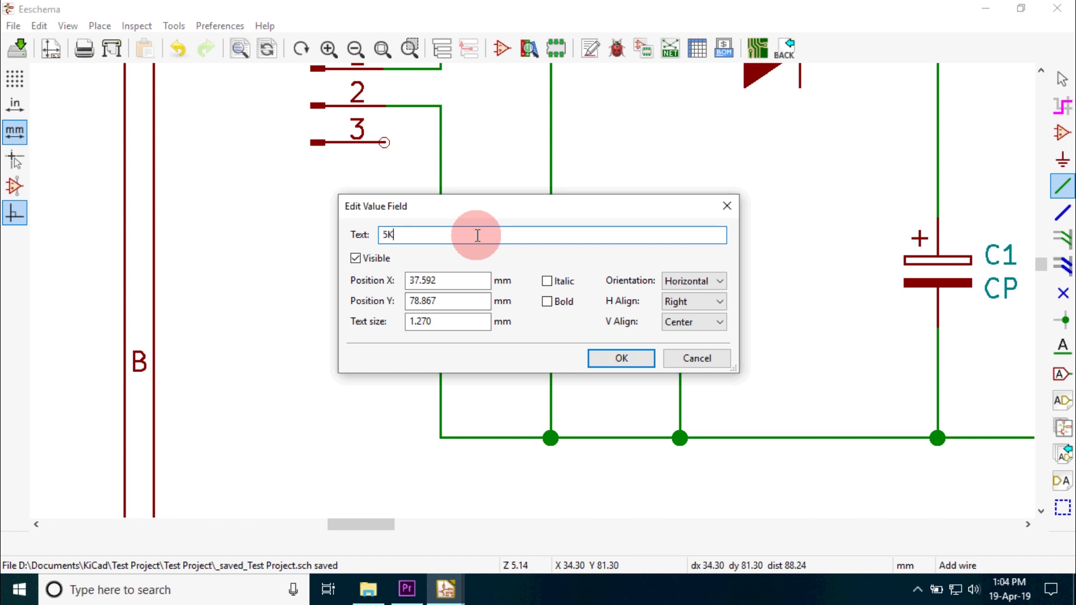
key(Return)
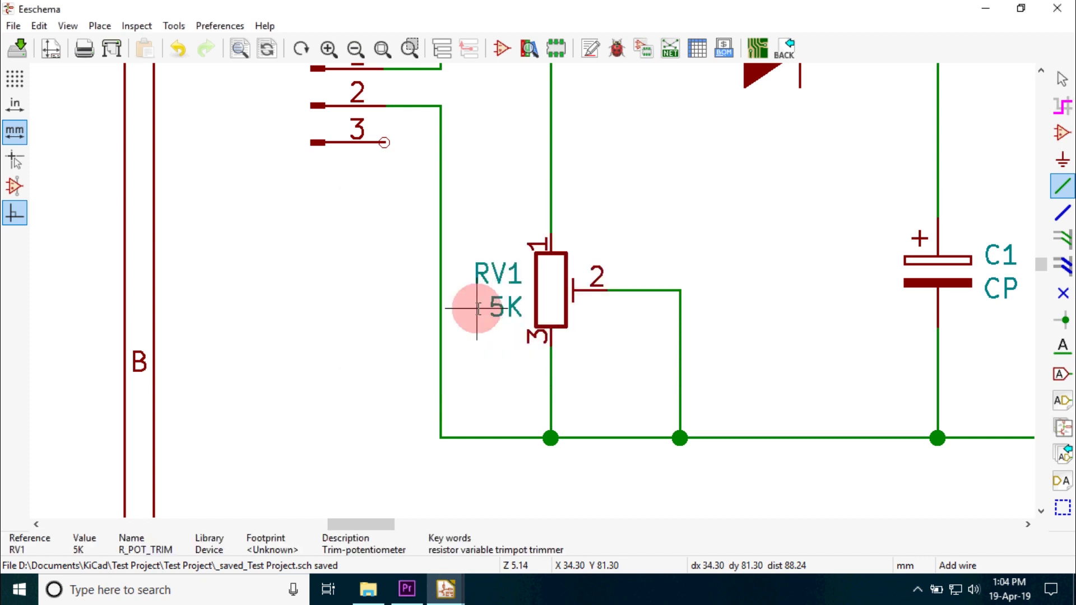
scroll(644, 272, down, 1)
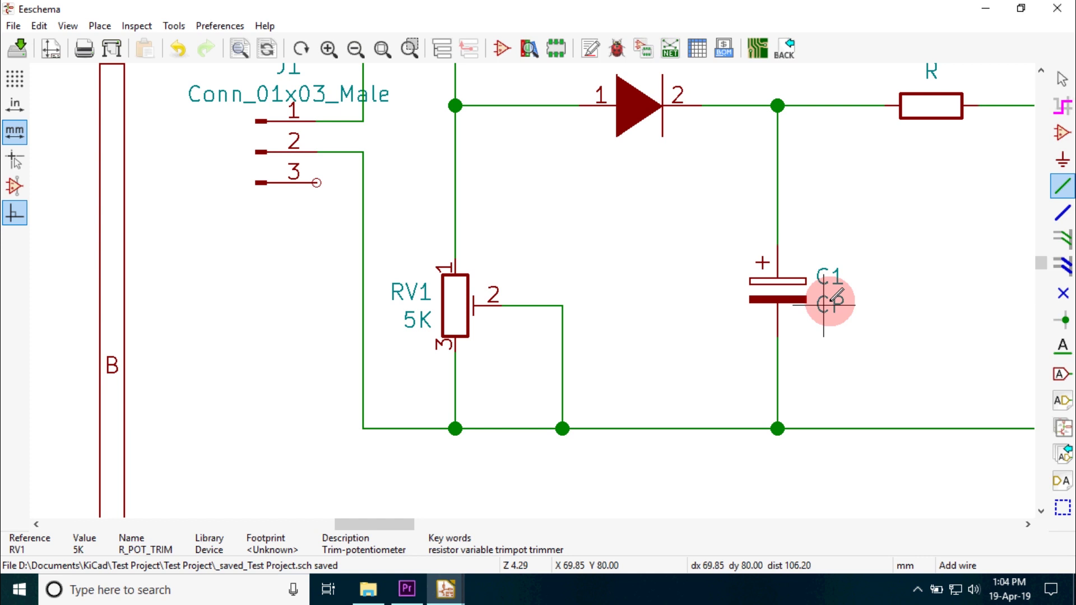
key(v)
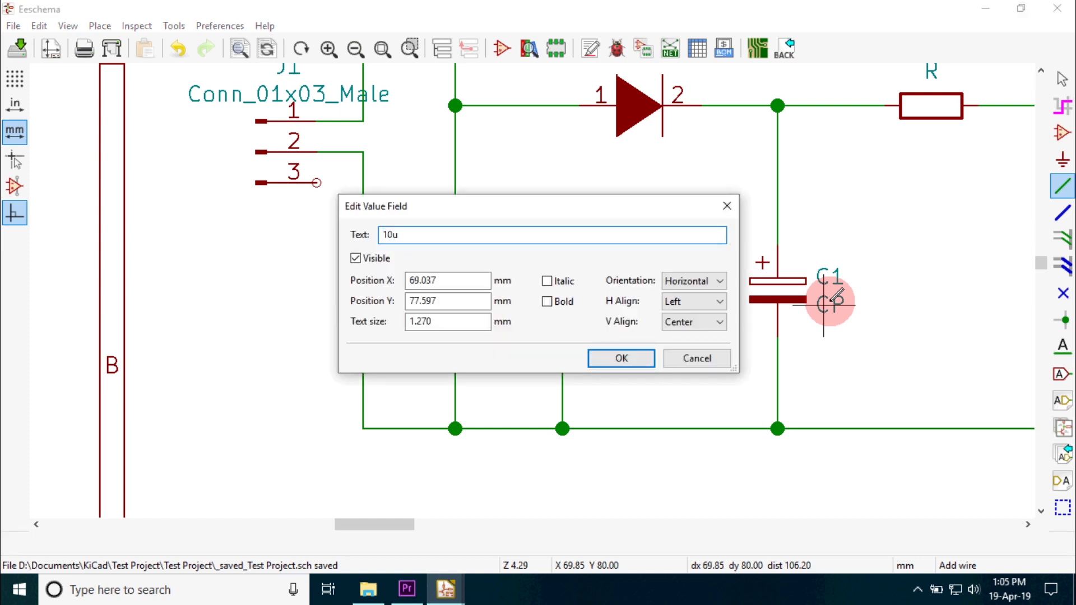
key(Return)
- Set R1's value to 33K, J1's value to DC and thermistor TH1's value to 5K
scroll(829, 288, up, 2)
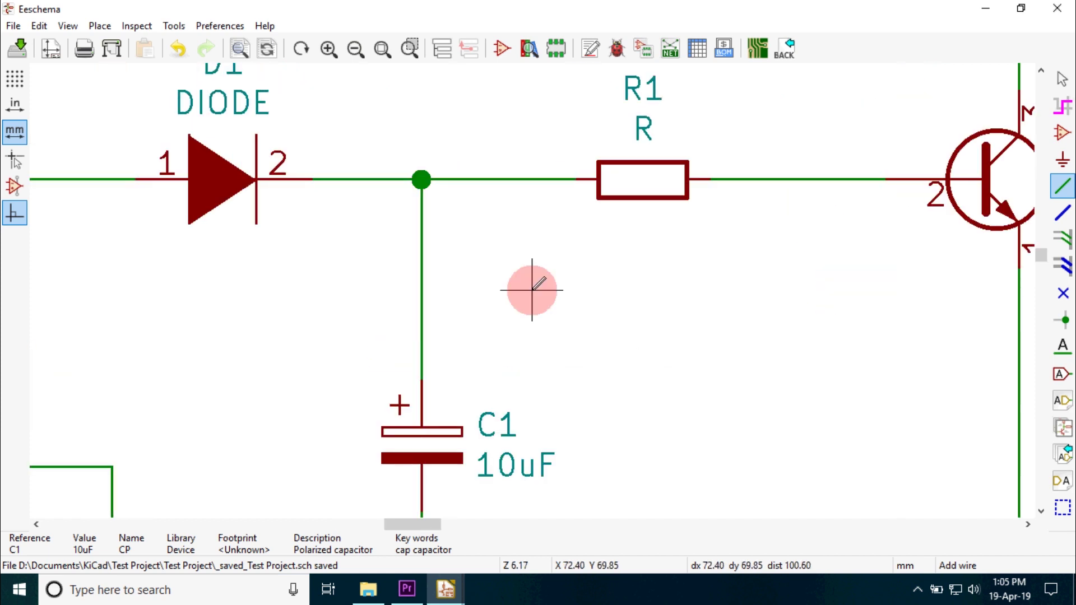
text(v)
text(33)
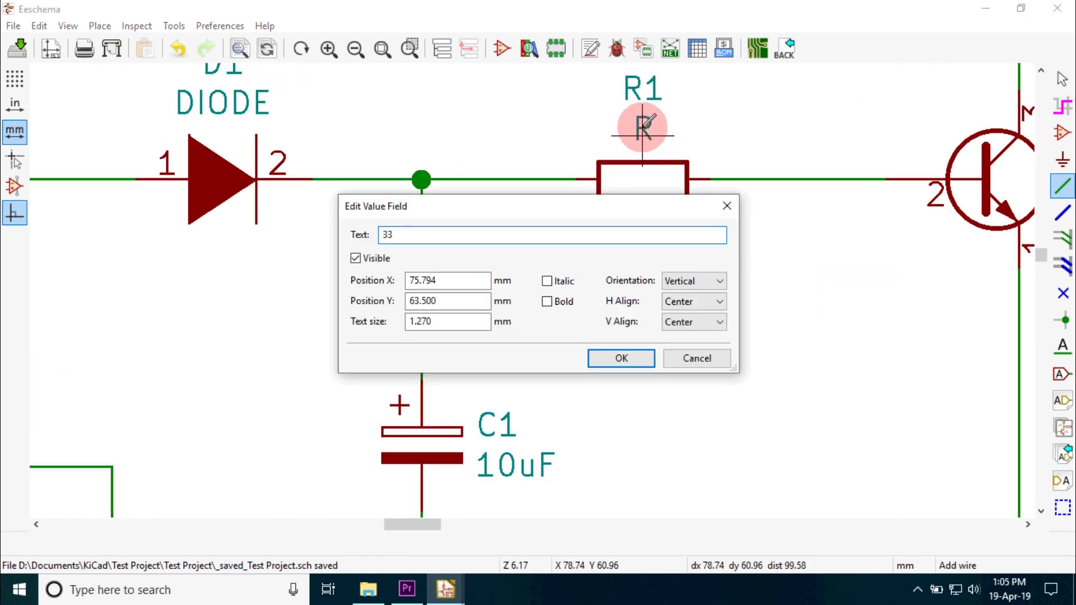
text(K)
key(Return)
scroll(532, 289, down, 2)
scroll(248, 209, down, 2)
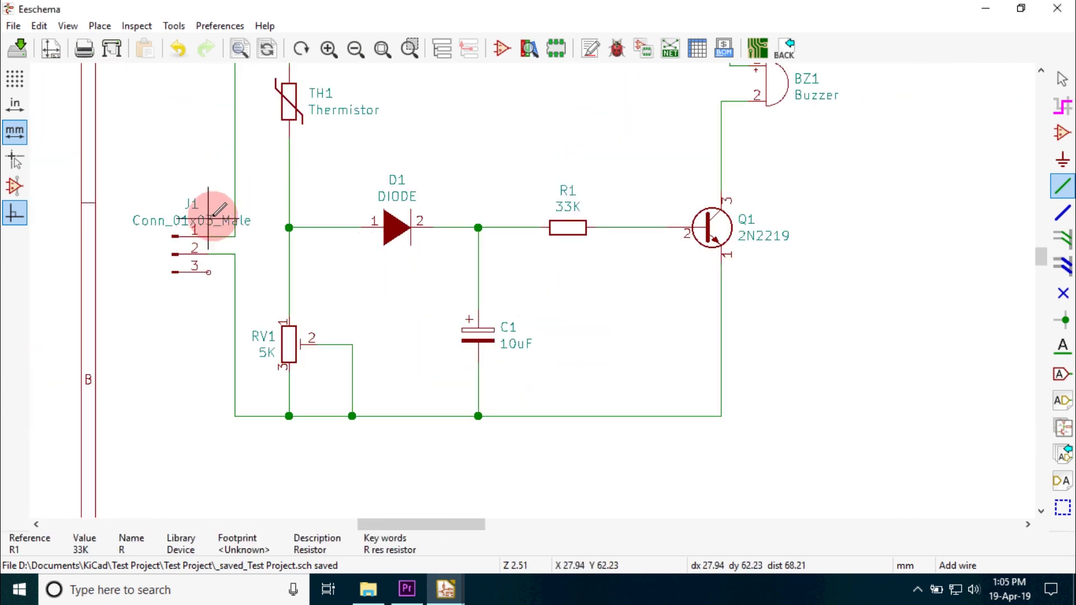
text(v)
text(DC)
key(Return)
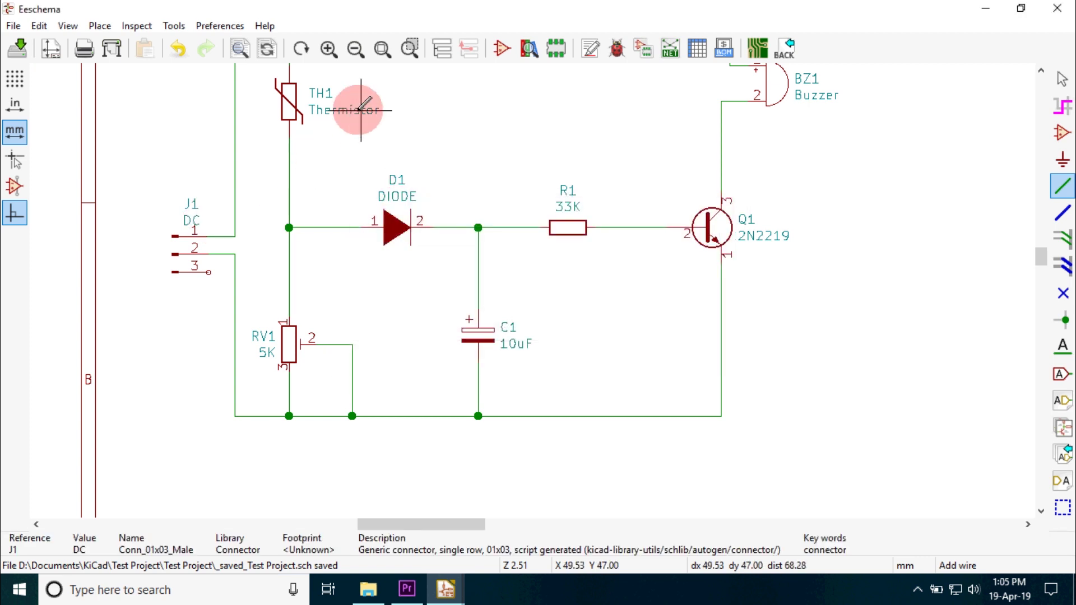
text(v)
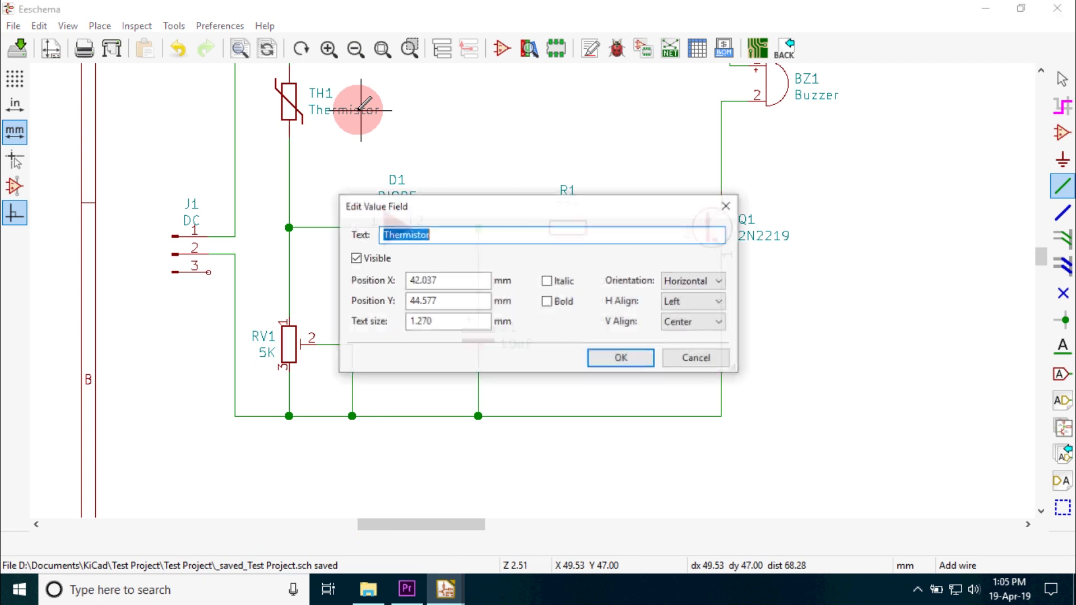
text(5K)
key(Return)
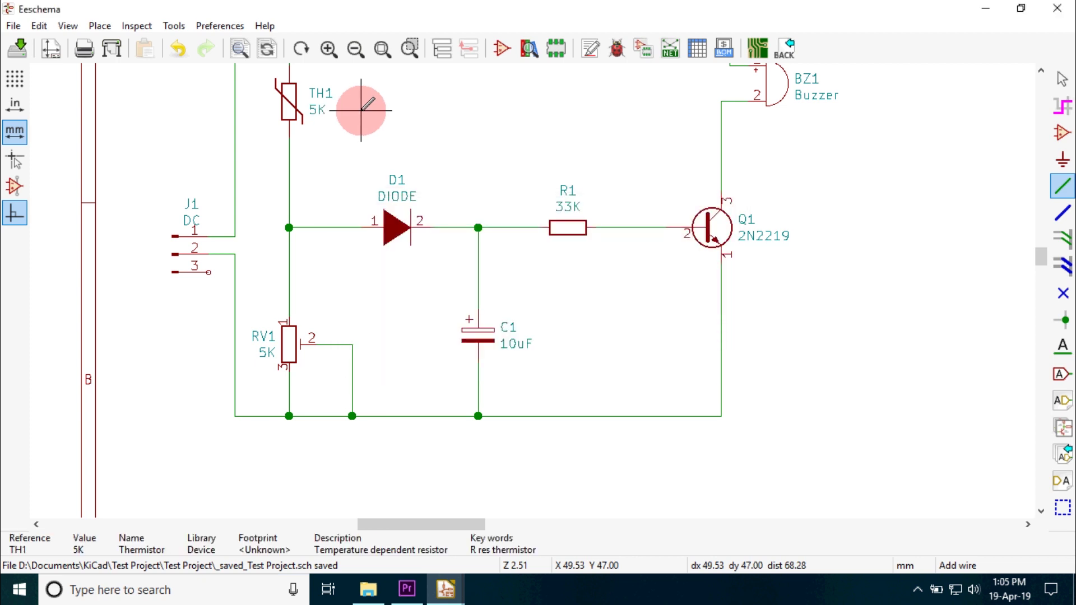
- Change diode D1's value to 1N4007
scroll(1043, 247, up, 3)
drag(1043, 248, 1041, 251)
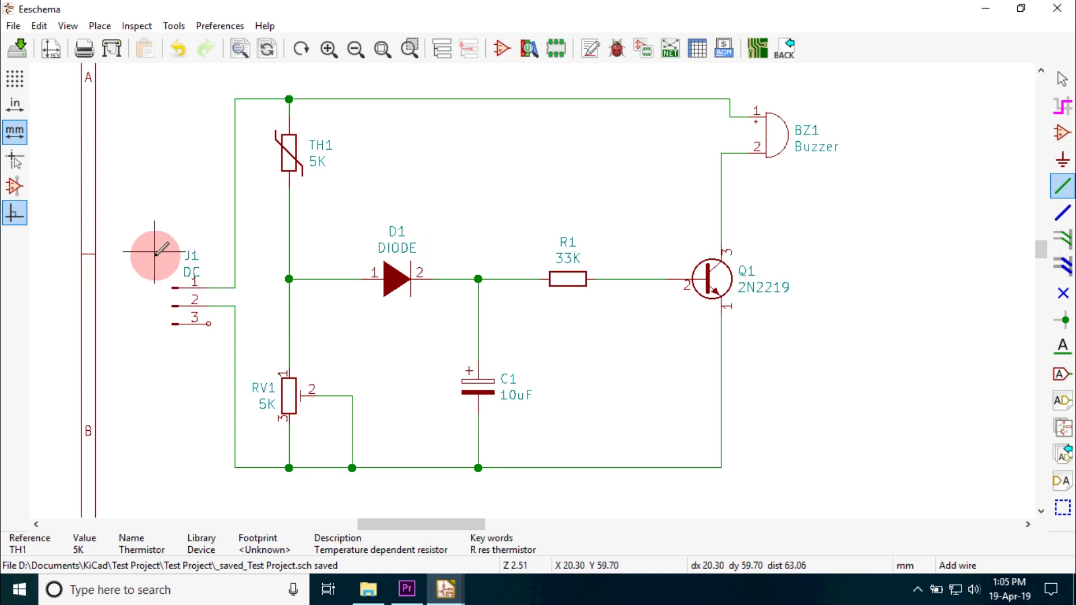
double_click(408, 243)
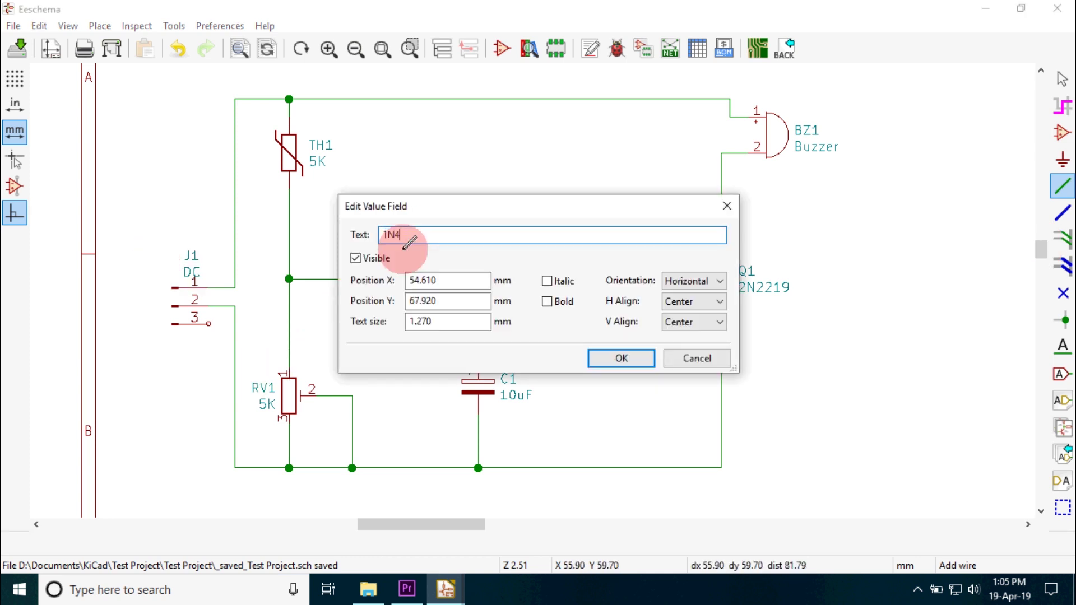
key(Return)
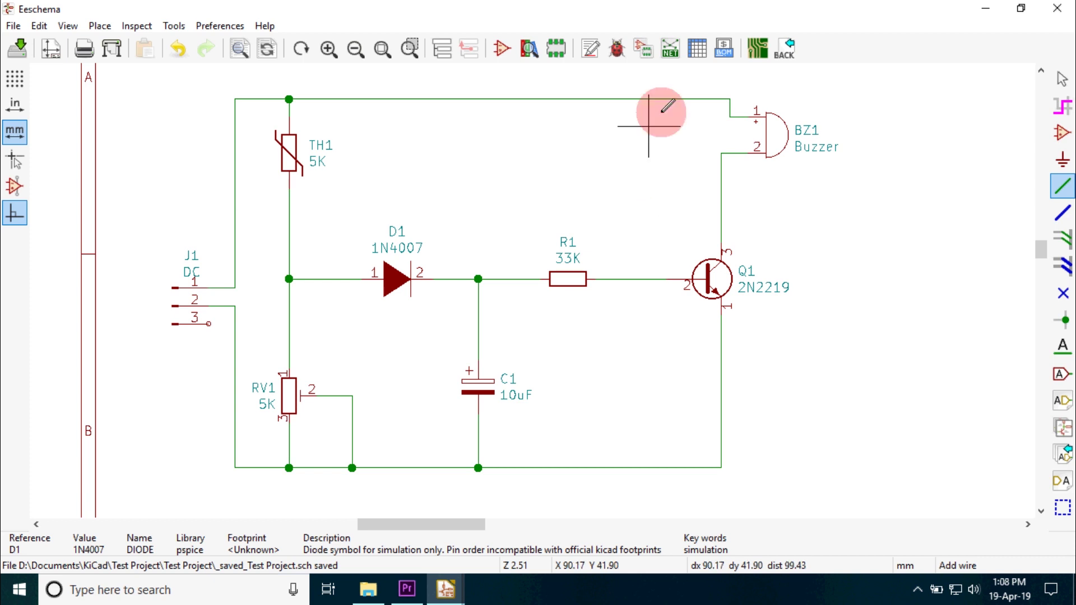
- Generate the Pcbnew netlist and save it as Test Project.net, reporting 52 nets
click(670, 50)
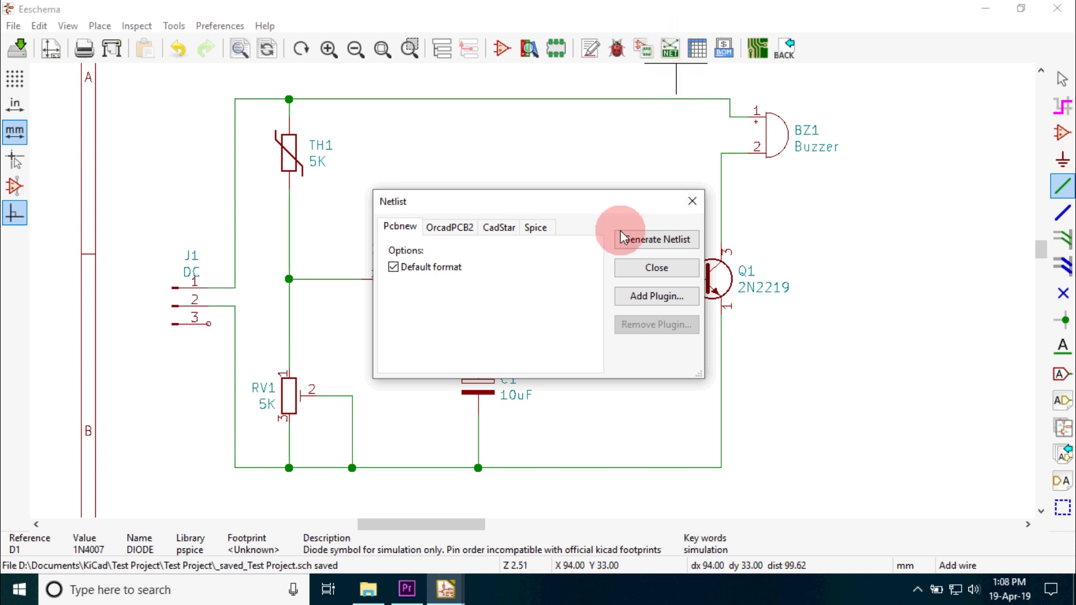
click(648, 241)
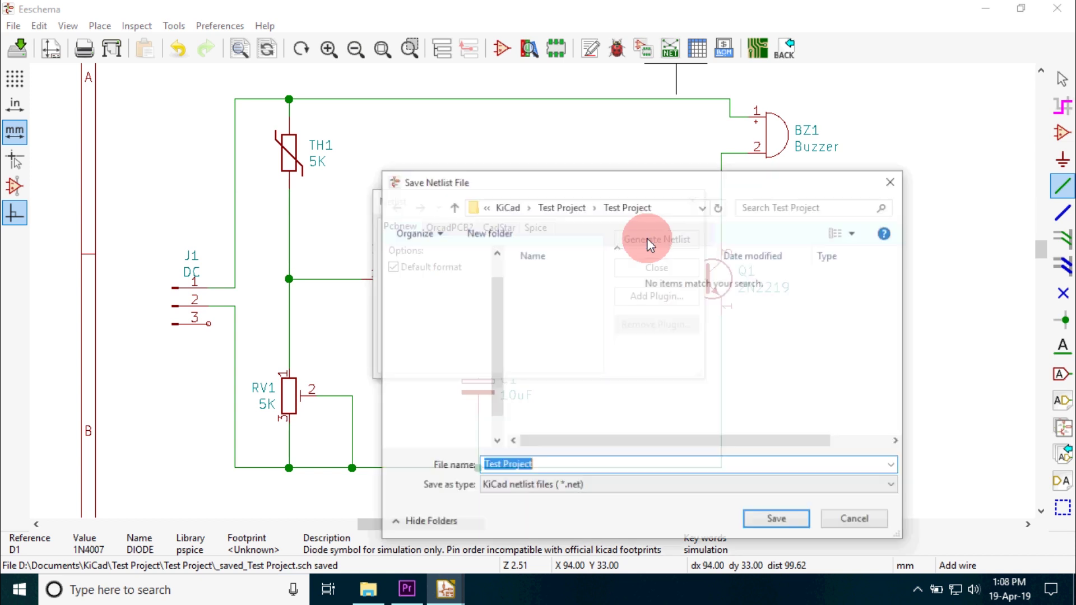
click(761, 524)
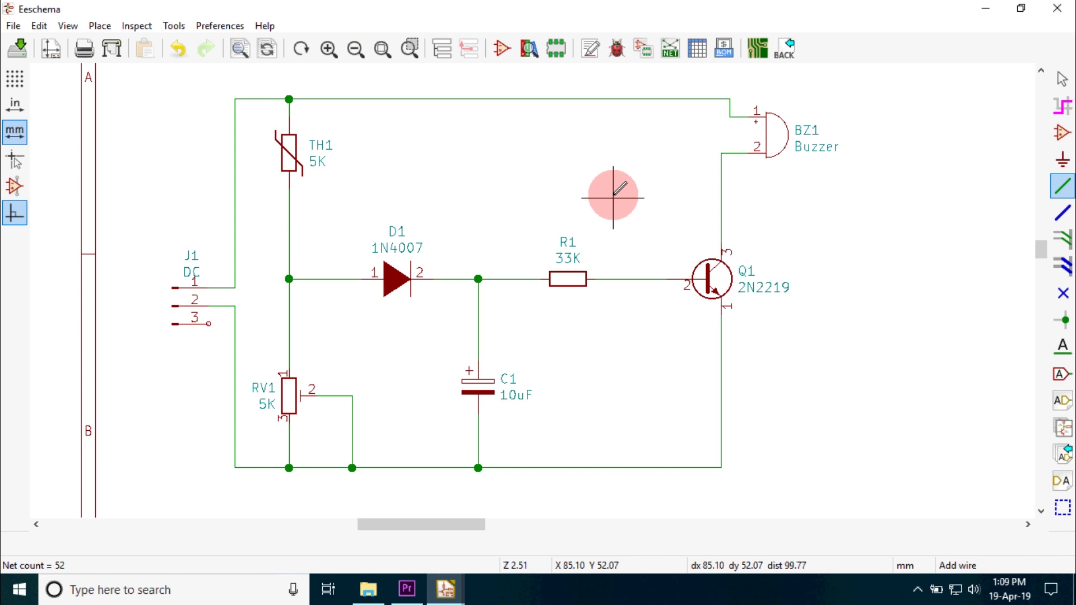
- In Assign Footprints, preview and assign Buzzers_Beepers:BUZZER to buzzer BZ1
click(645, 48)
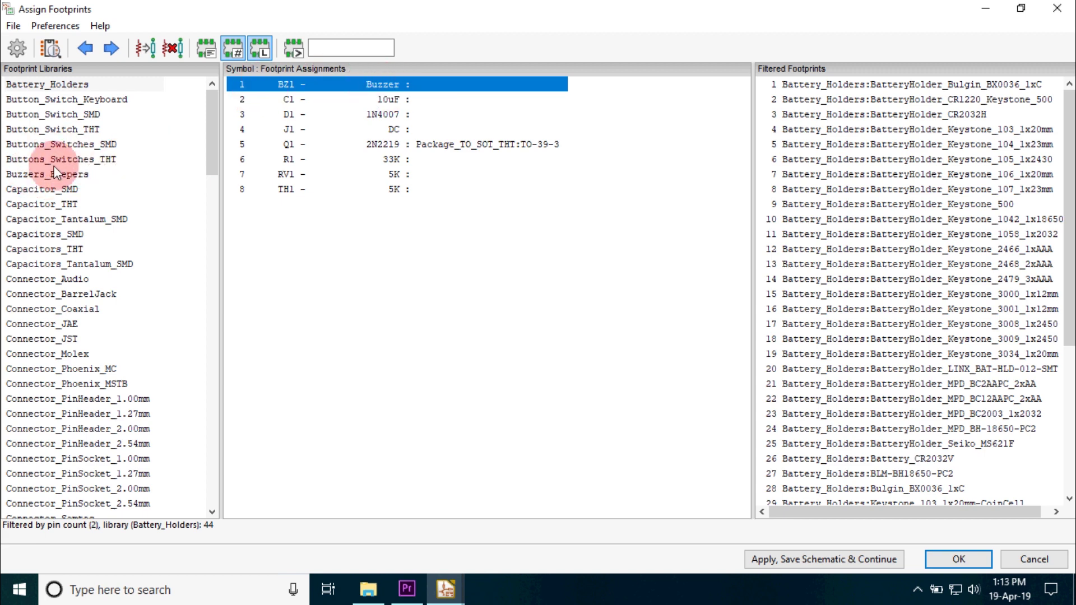
click(40, 174)
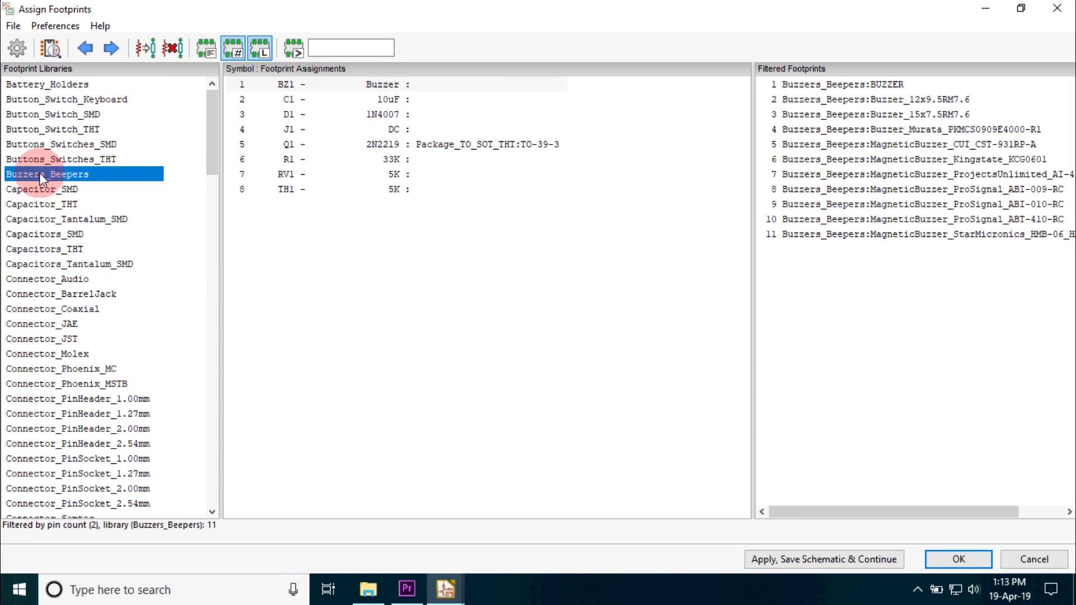
click(835, 90)
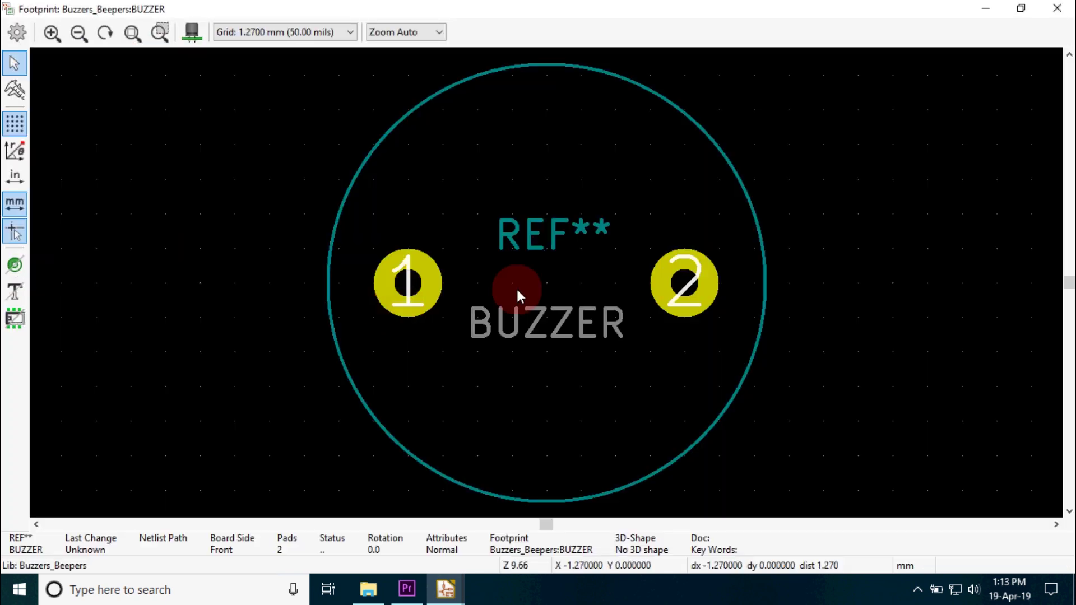
scroll(516, 289, down, 5)
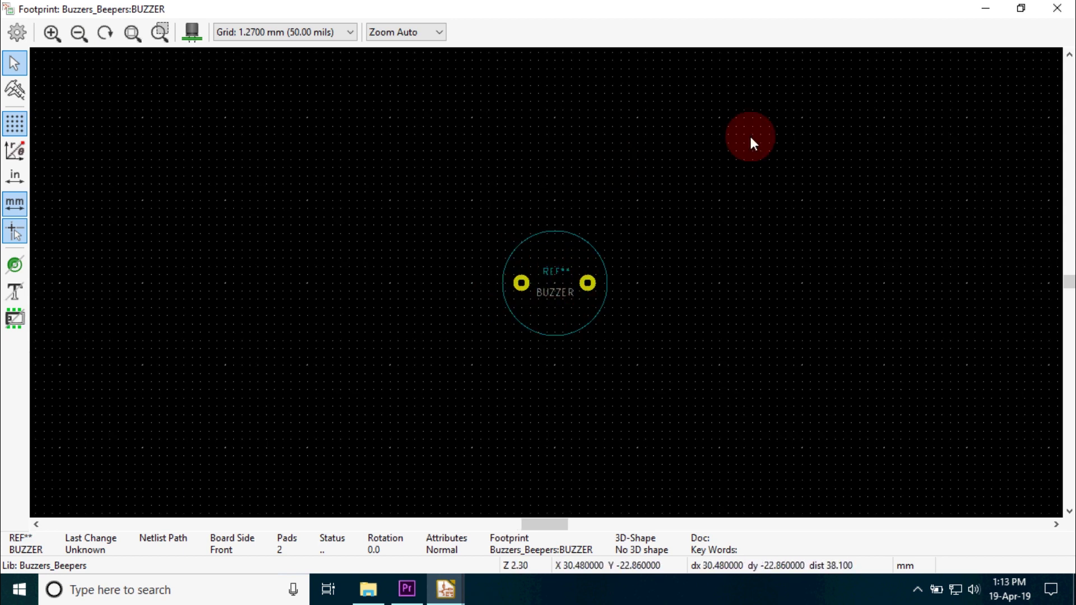
click(1057, 8)
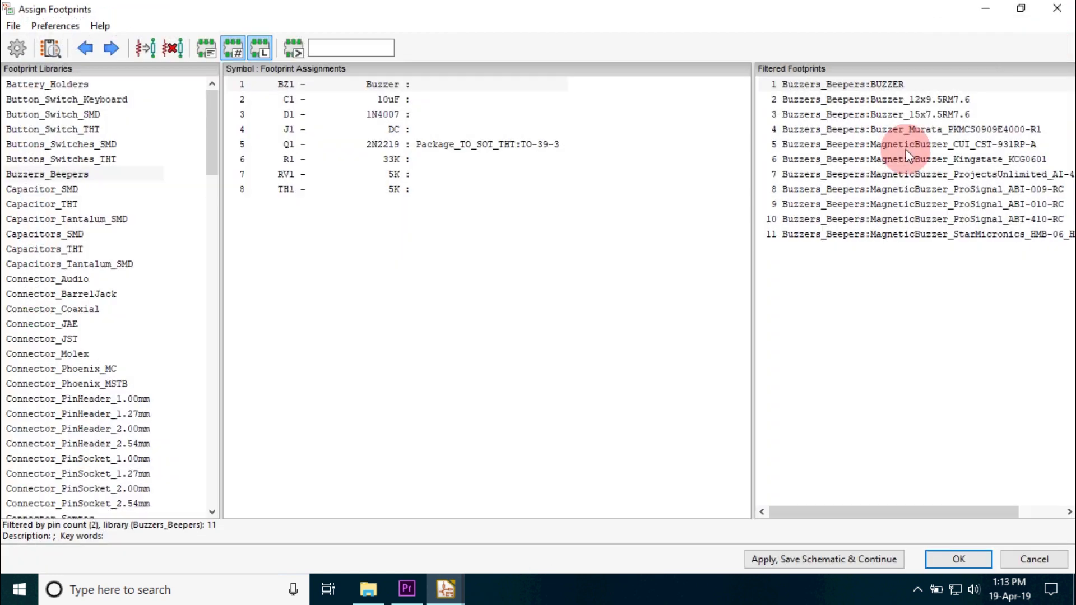
double_click(892, 86)
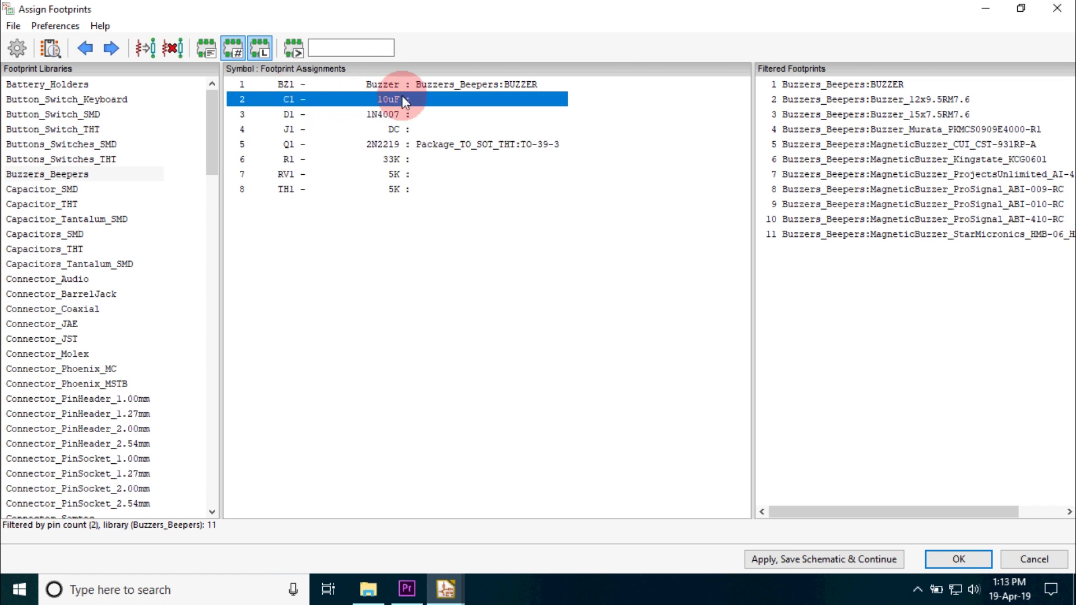
- Assign Capacitor_THT:CP_Radial_D10.0mm_P3.50mm to capacitor C1 after previewing it
click(67, 206)
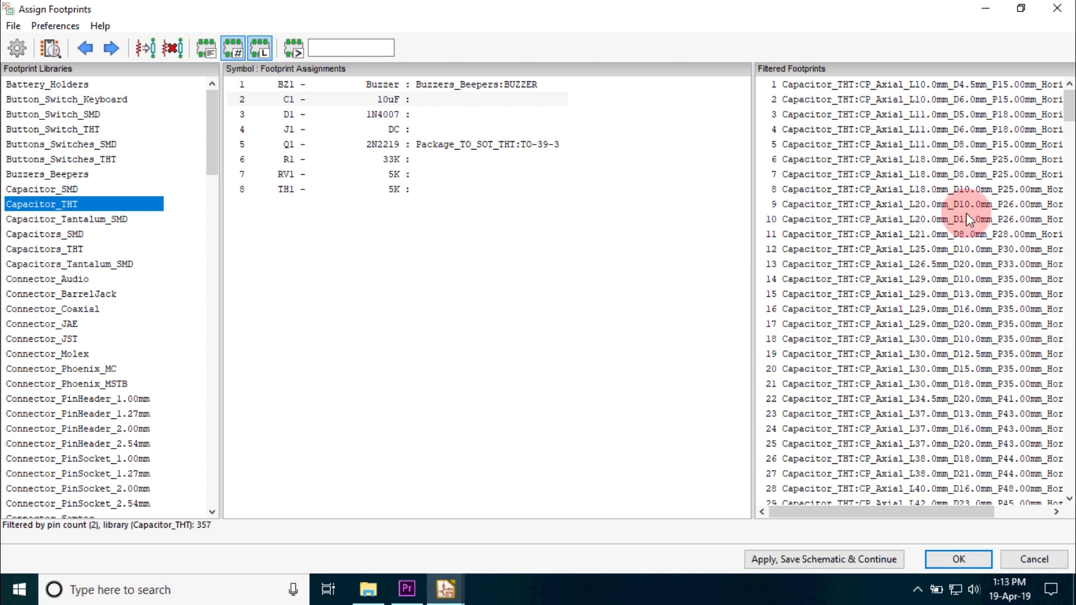
click(1069, 159)
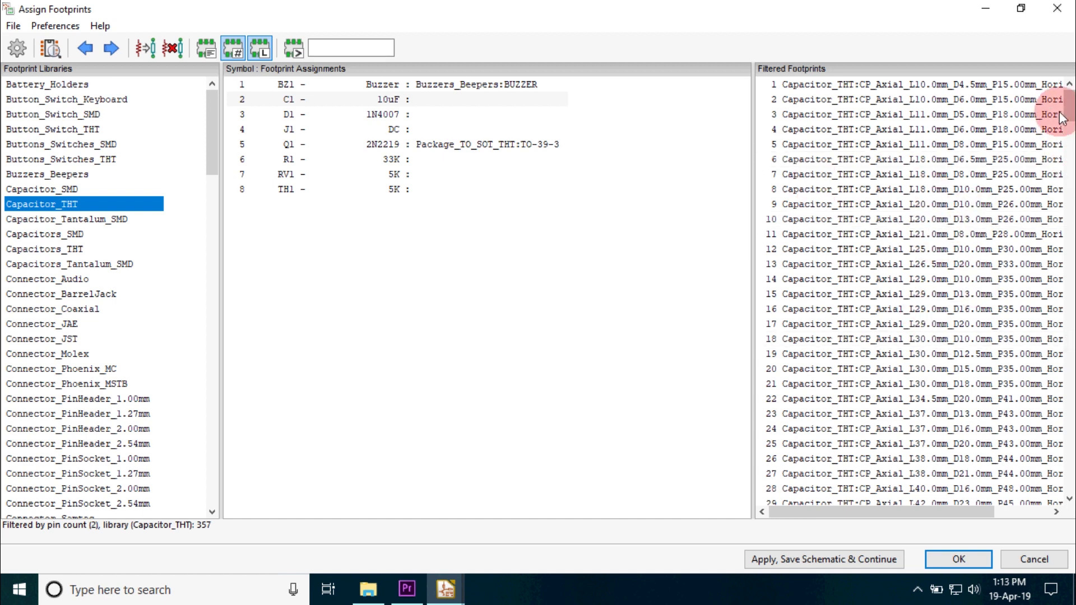
drag(1071, 104, 1072, 118)
scroll(934, 241, down, 15)
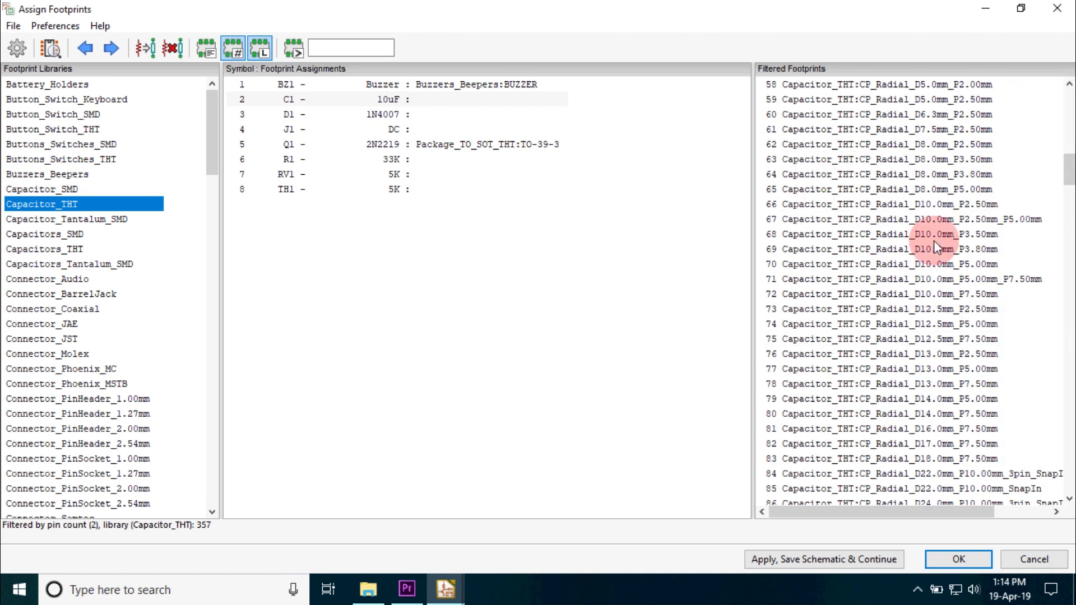
click(897, 234)
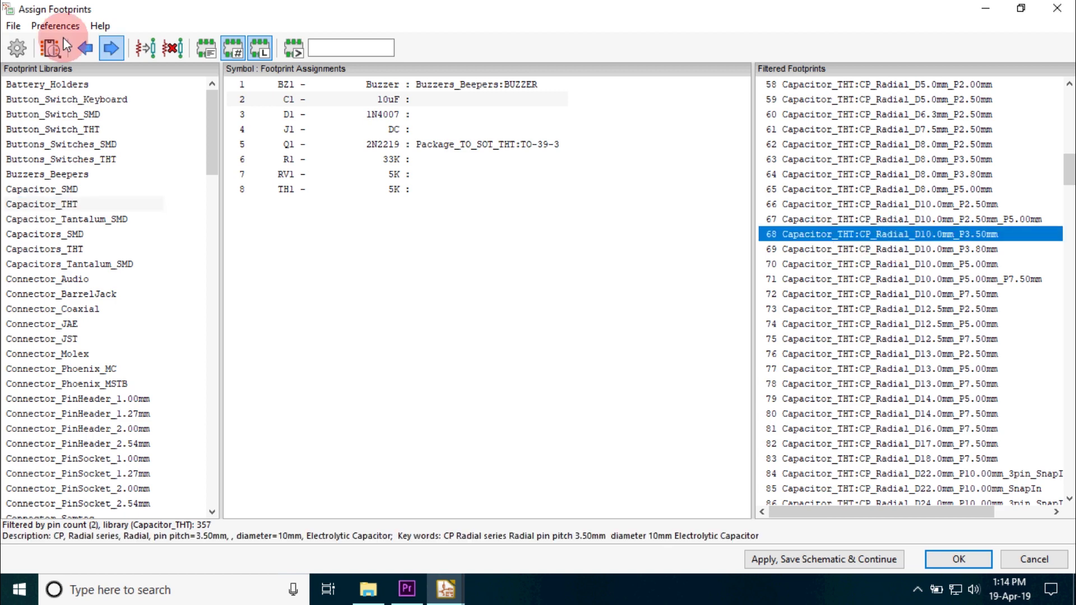
click(52, 48)
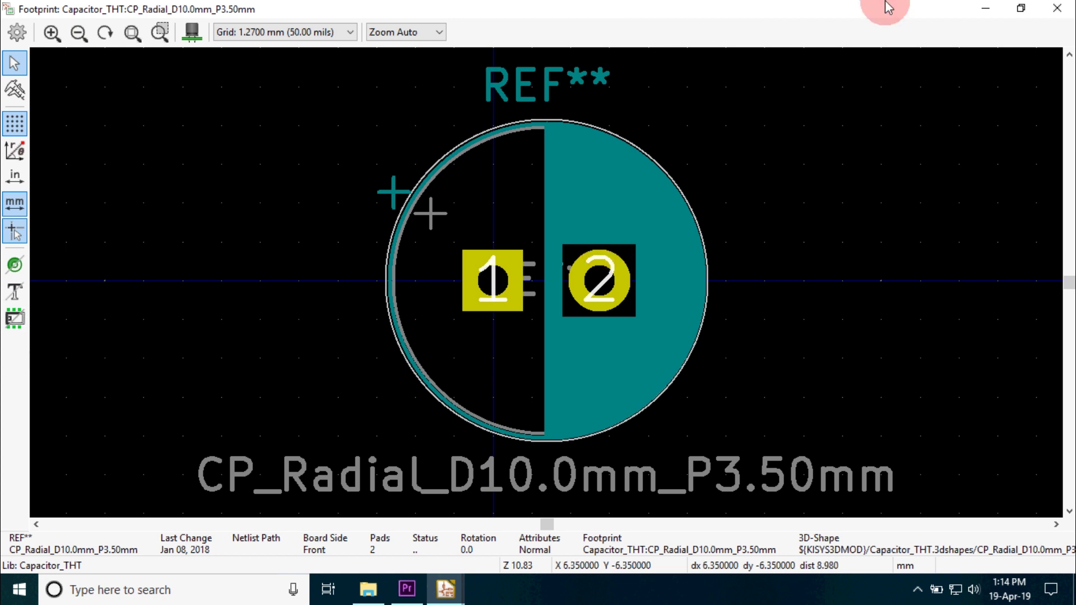
click(1046, 8)
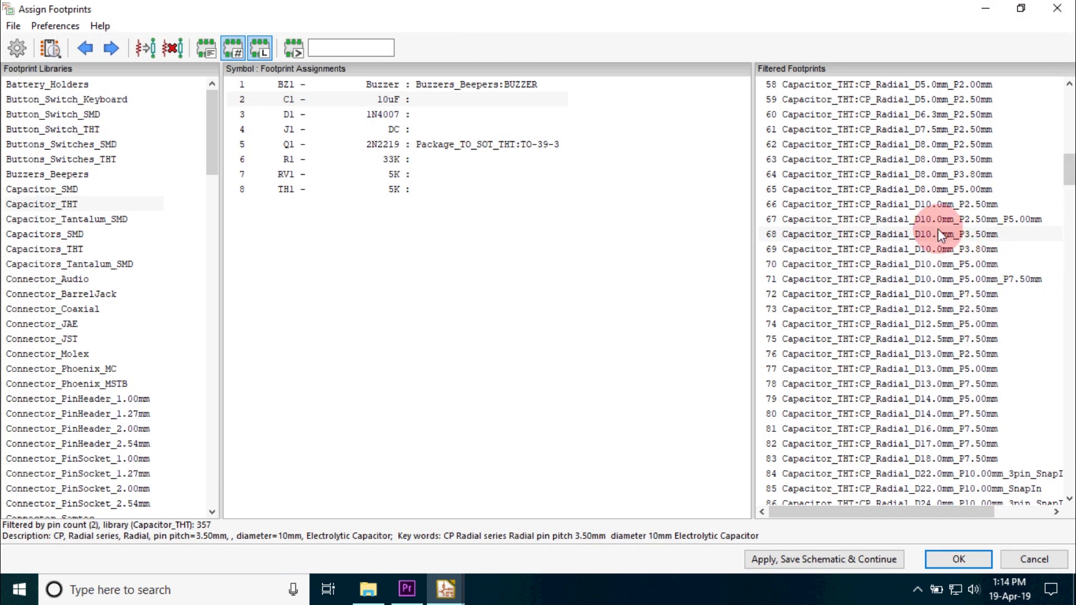
double_click(935, 233)
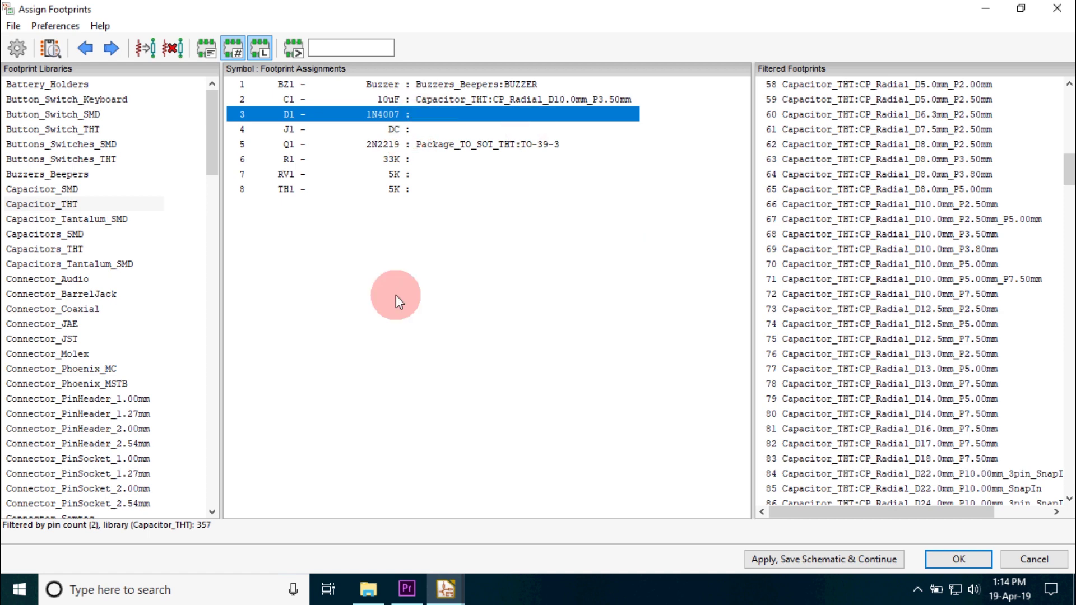
- Assign Diodes_THT:D_5W_P10.16mm_Horizontal to diode D1 after previewing it
drag(213, 145, 207, 257)
click(33, 324)
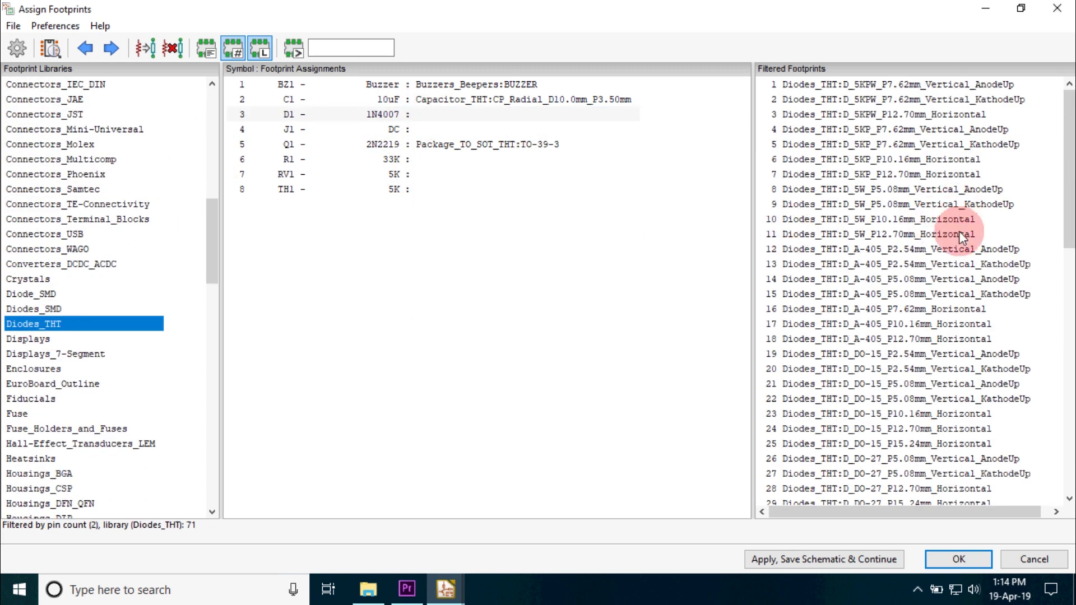
click(935, 221)
click(51, 48)
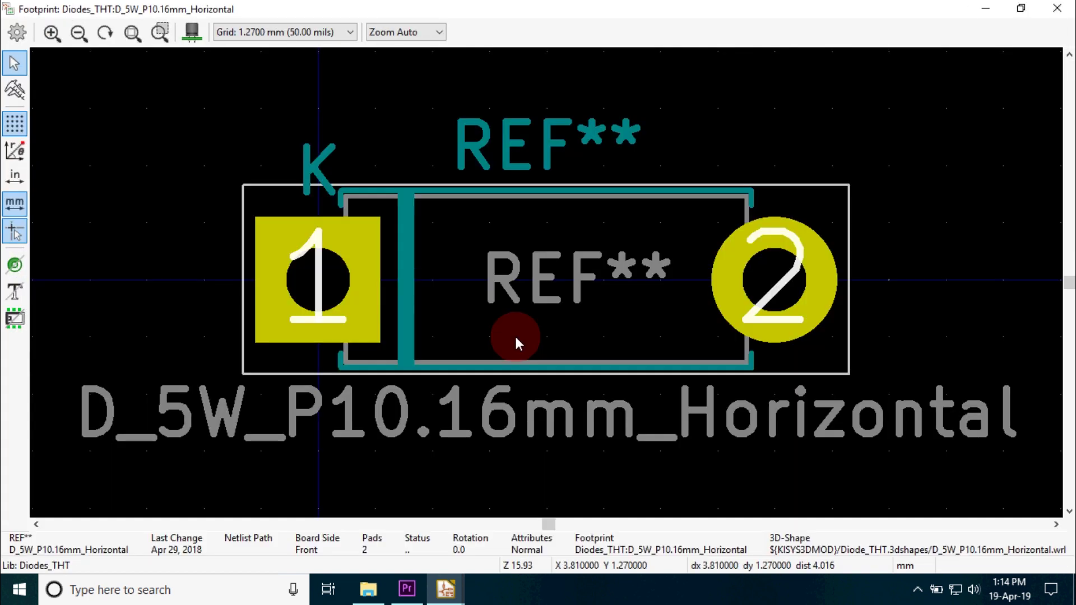
click(1057, 8)
double_click(926, 216)
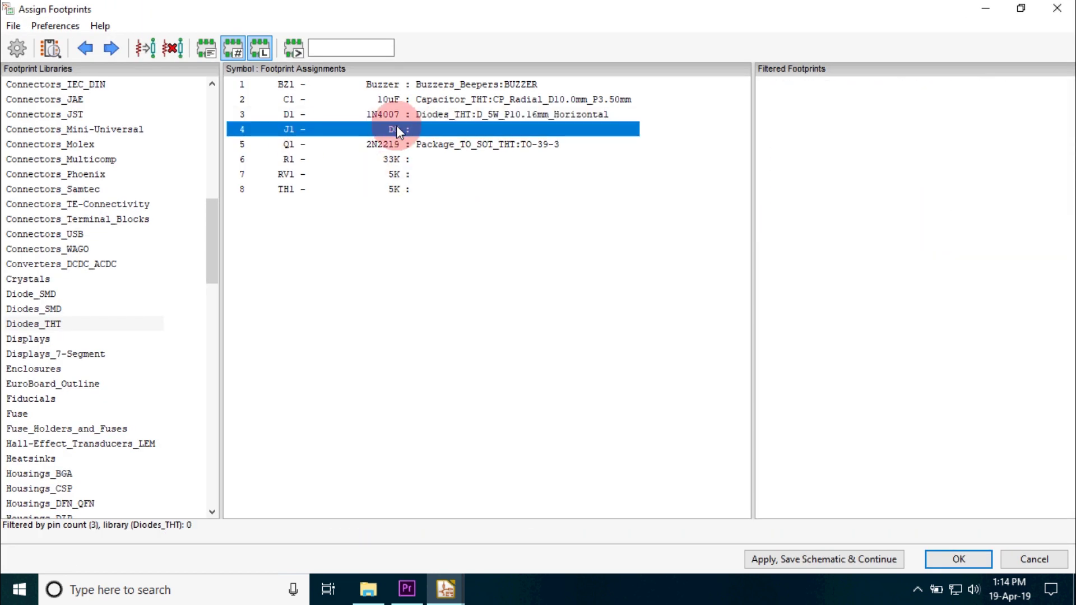
- Assign the Connector_BarrelJack BarrelJack_Horizontal footprint to connector J1
drag(215, 270, 212, 162)
click(107, 249)
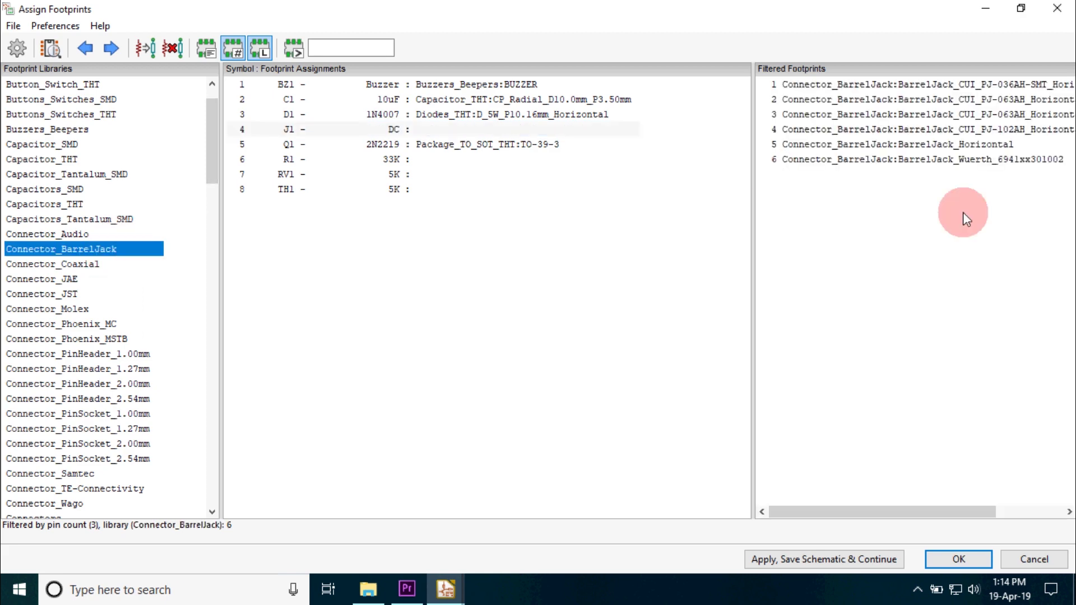
click(979, 144)
click(51, 48)
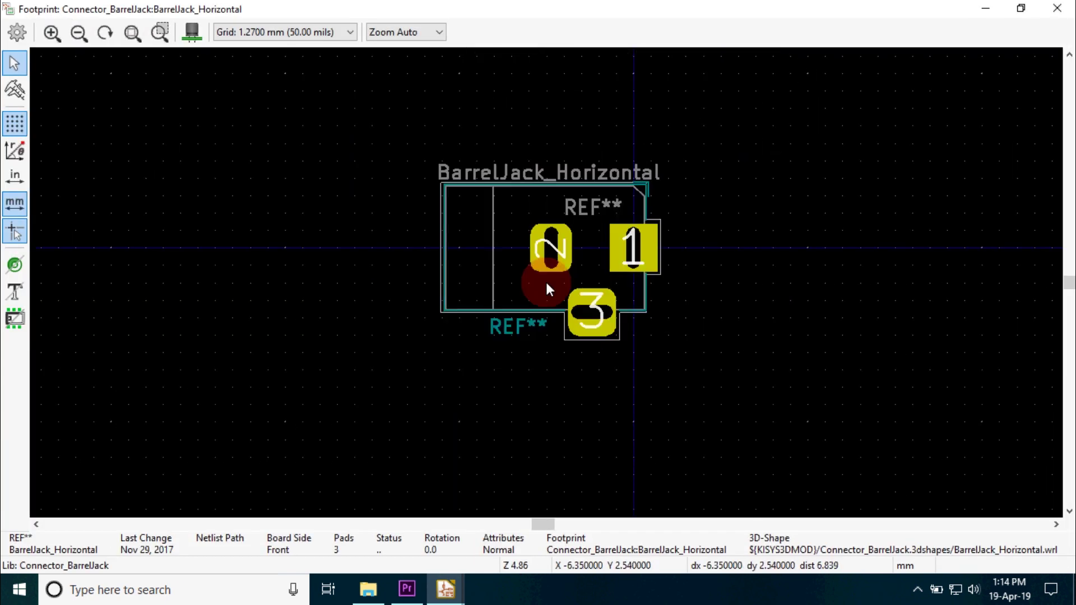
click(1058, 8)
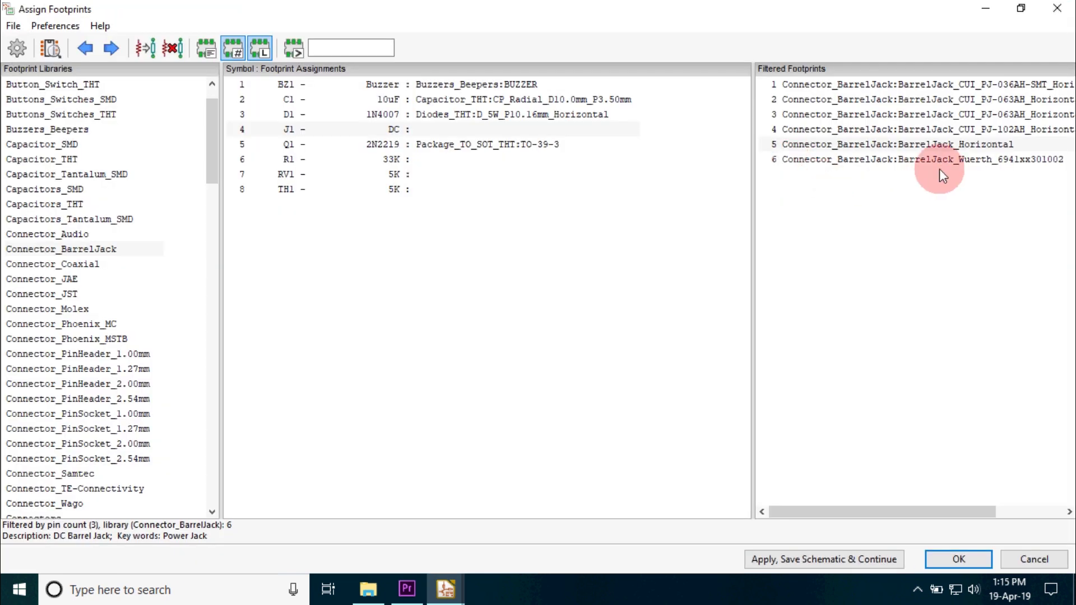
double_click(940, 163)
- Assign R_Axial_DIN0411_L9.9mm_D3.6mm_P12.70mm_Horizontal from Resistors_THT to R1
click(444, 162)
drag(212, 150, 227, 413)
click(47, 324)
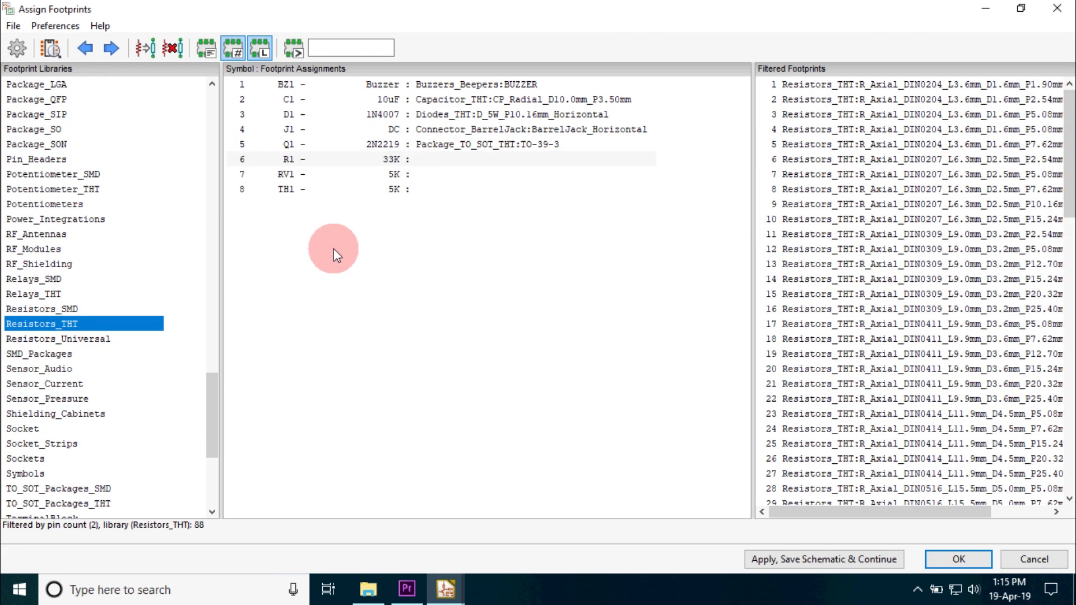
mouse_move(1067, 207)
mouse_down()
mouse_move(1068, 477)
mouse_move(1068, 219)
mouse_up()
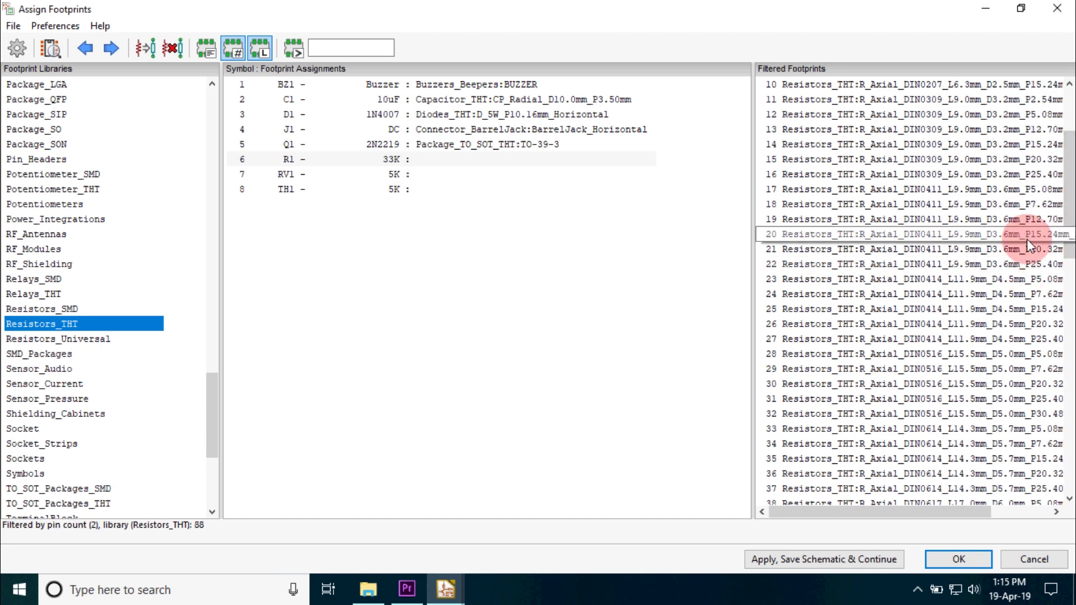
double_click(1027, 220)
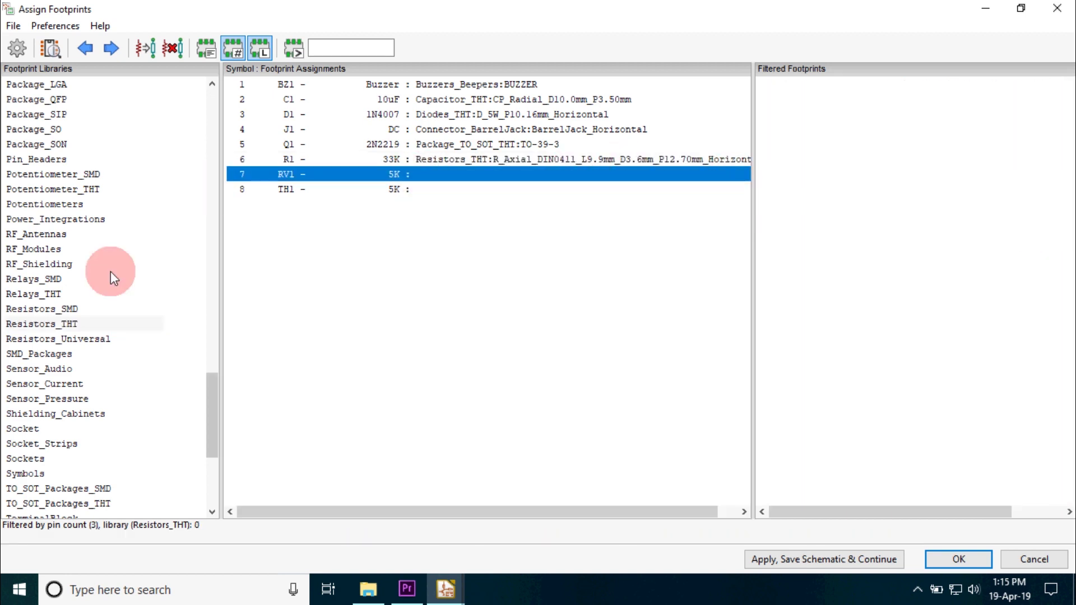
- Assign Potentiometer_Trimmer_ACP_CA6v_Horizontal from the Potentiometers library to RV1
drag(217, 426, 213, 418)
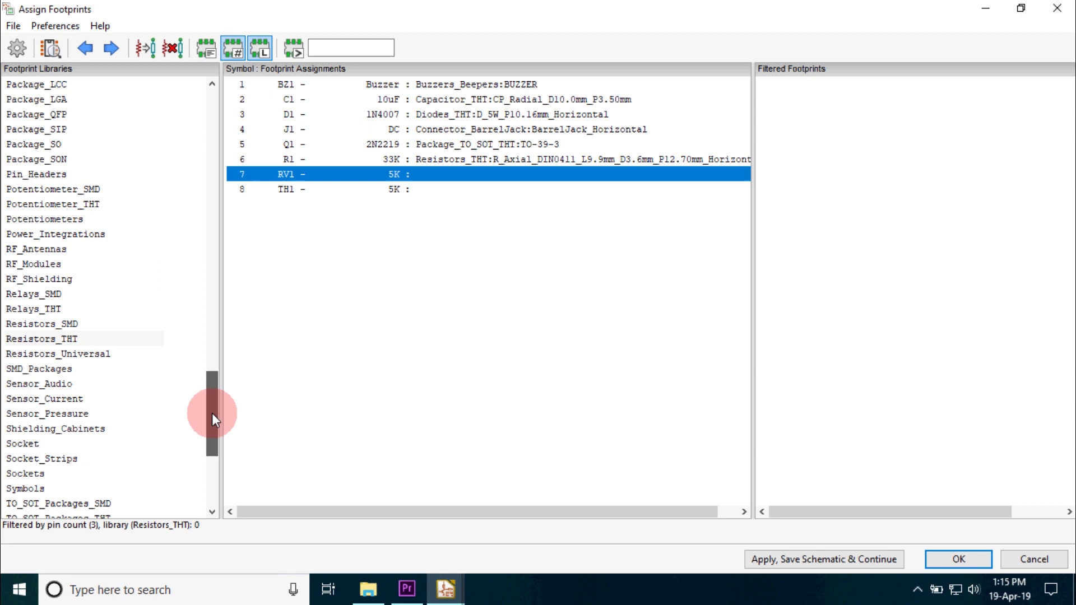
click(80, 218)
drag(1069, 115, 1018, 283)
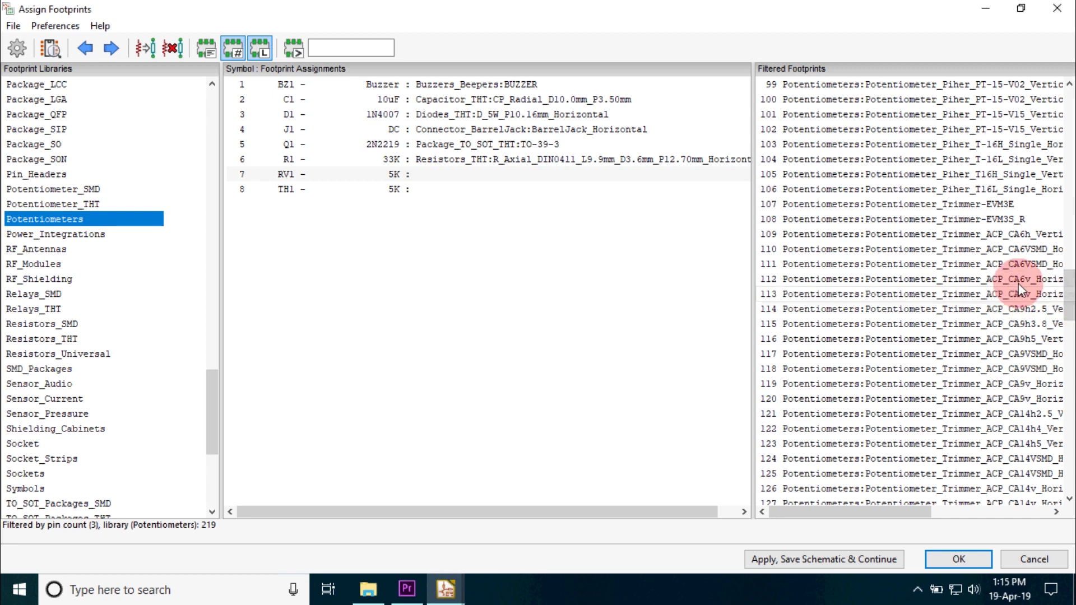
click(1025, 280)
double_click(1025, 279)
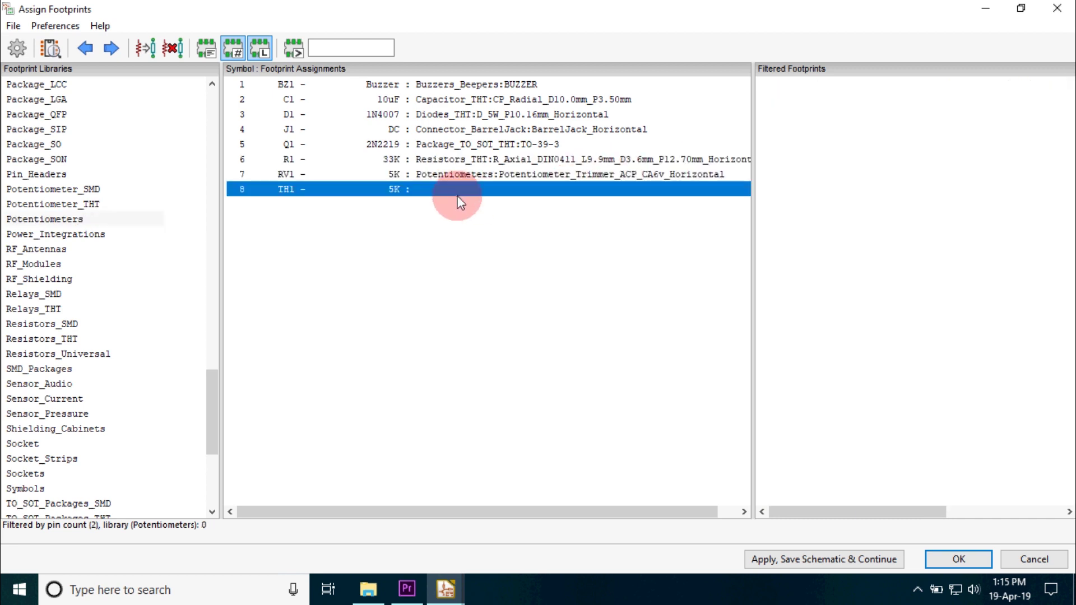
- Assign Pin_Header_Straight_1x02_Pitch2.54mm to TH1, then save the assignments to the schematic
drag(213, 405, 206, 463)
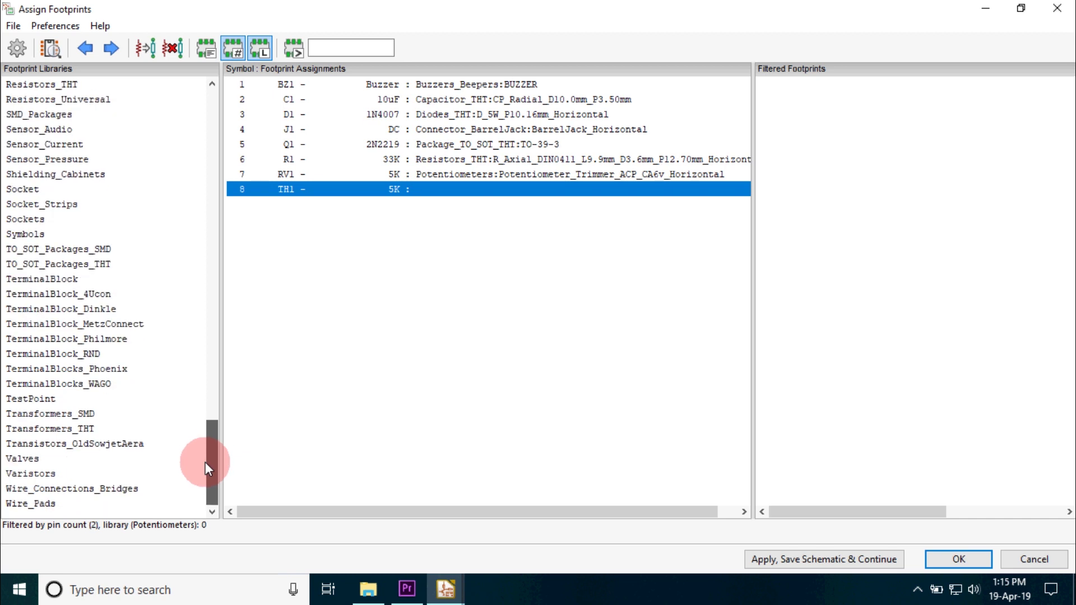
drag(206, 462, 211, 129)
click(332, 43)
text(ther)
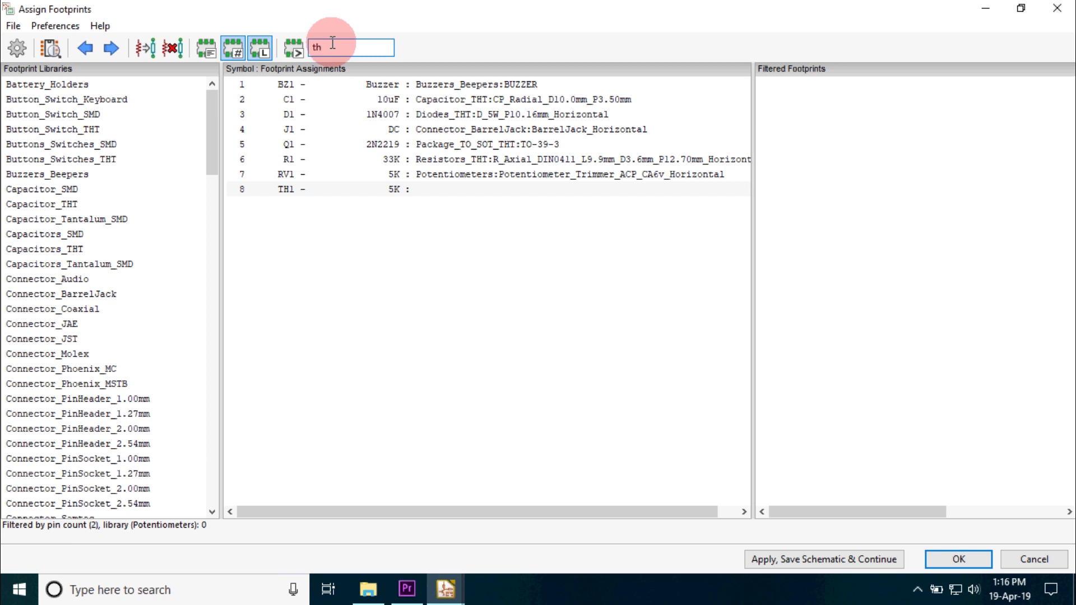
key(BackSpace)
key(BackSpace)
key(BackSpace)
key(BackSpace)
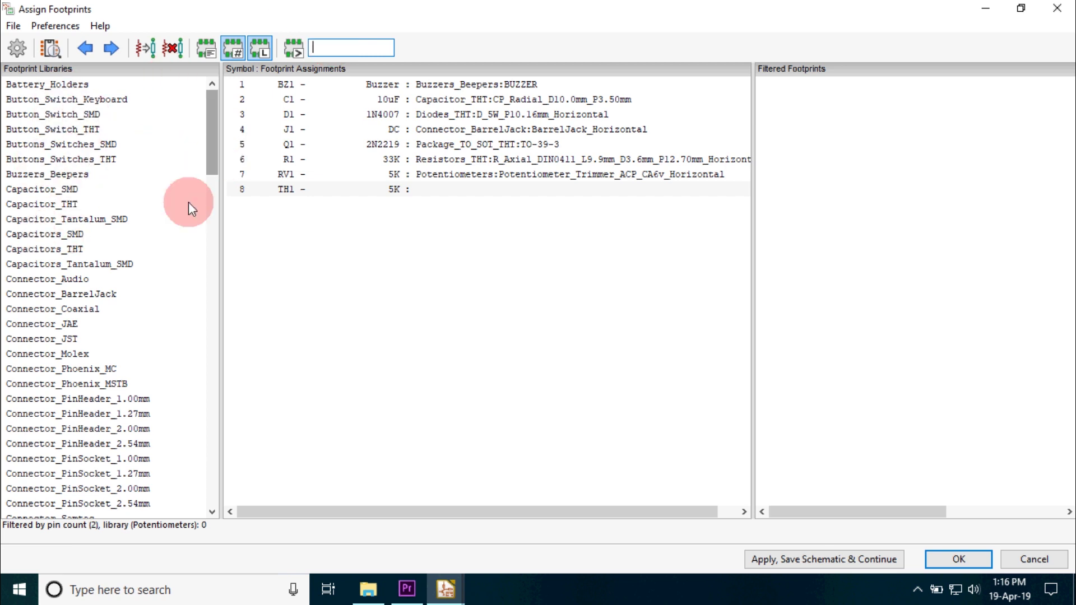
drag(210, 135, 222, 377)
click(41, 323)
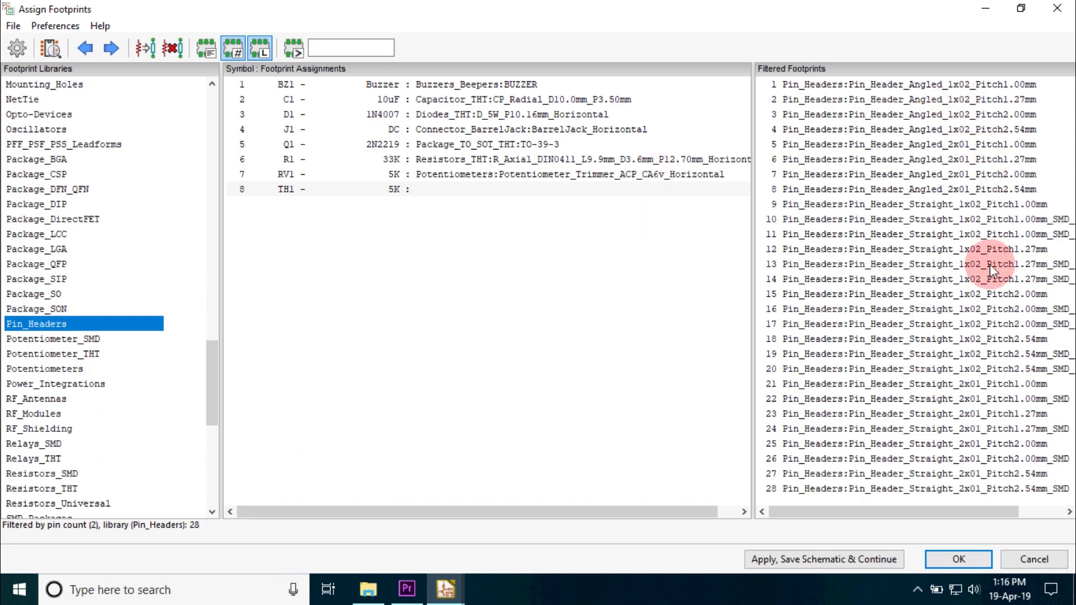
double_click(992, 340)
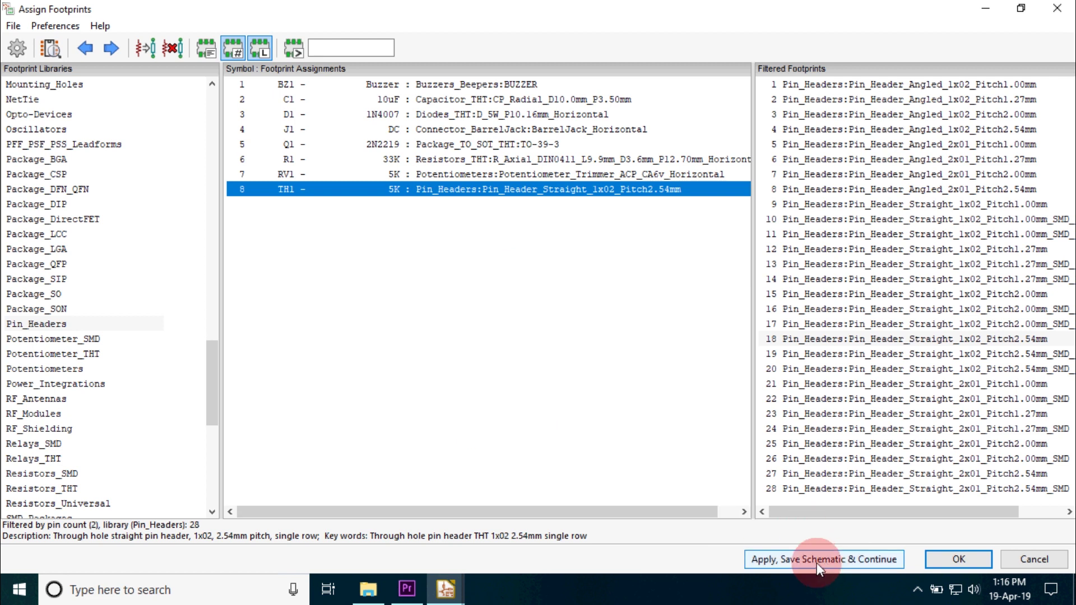
click(846, 561)
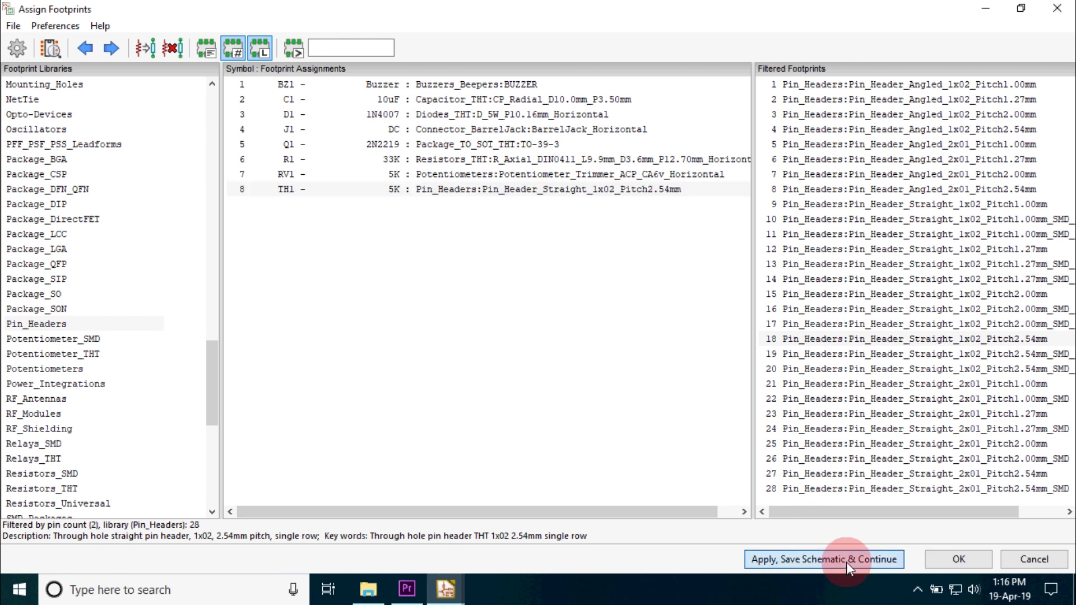
click(951, 558)
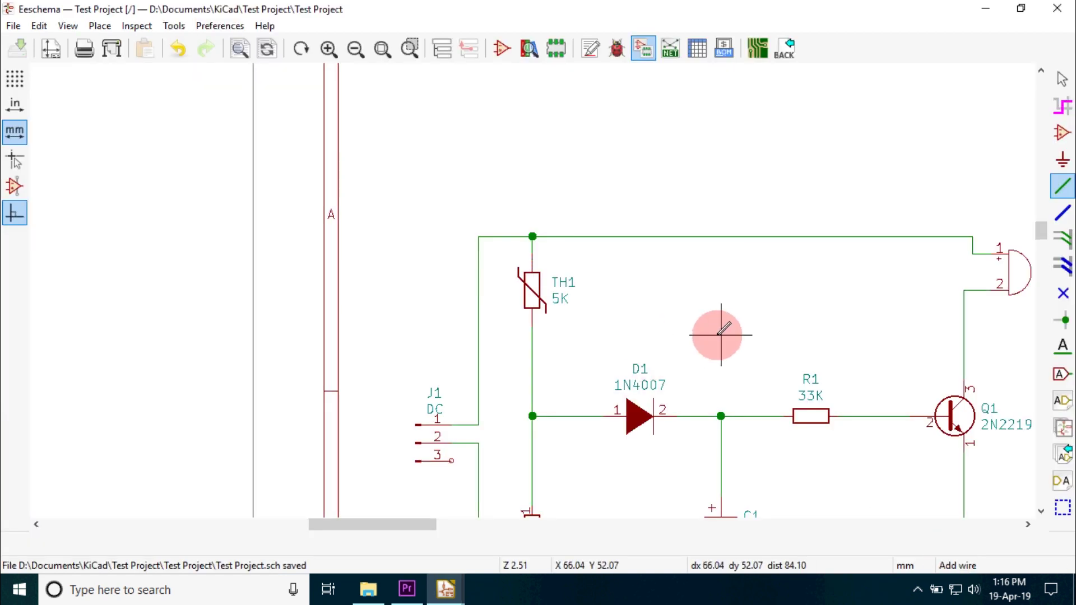
- Regenerate the Pcbnew netlist with 52 nets and save the netlist file
scroll(721, 336, down, 1)
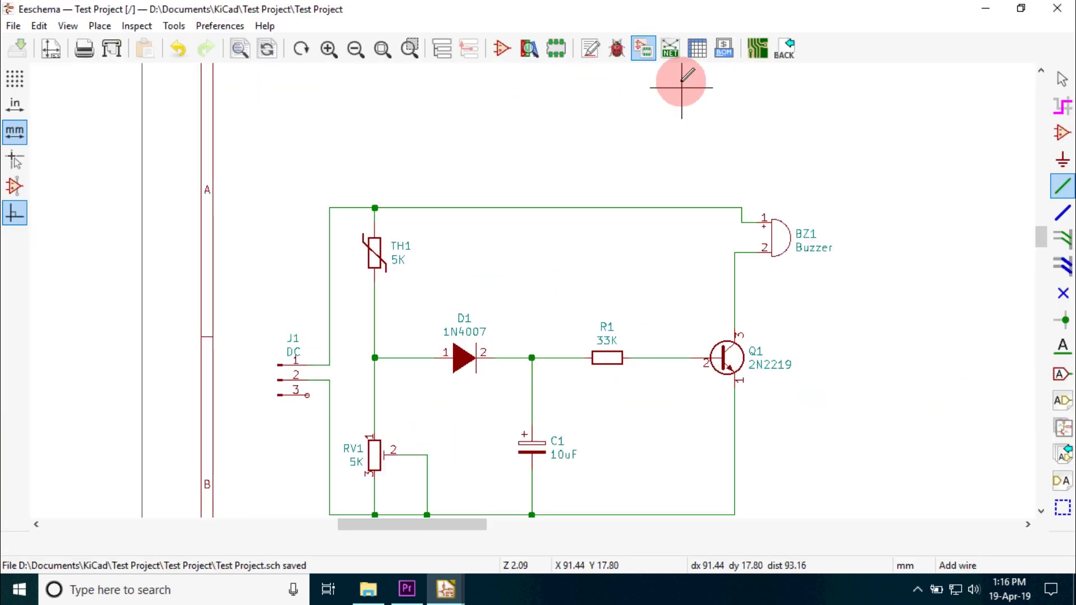
click(672, 49)
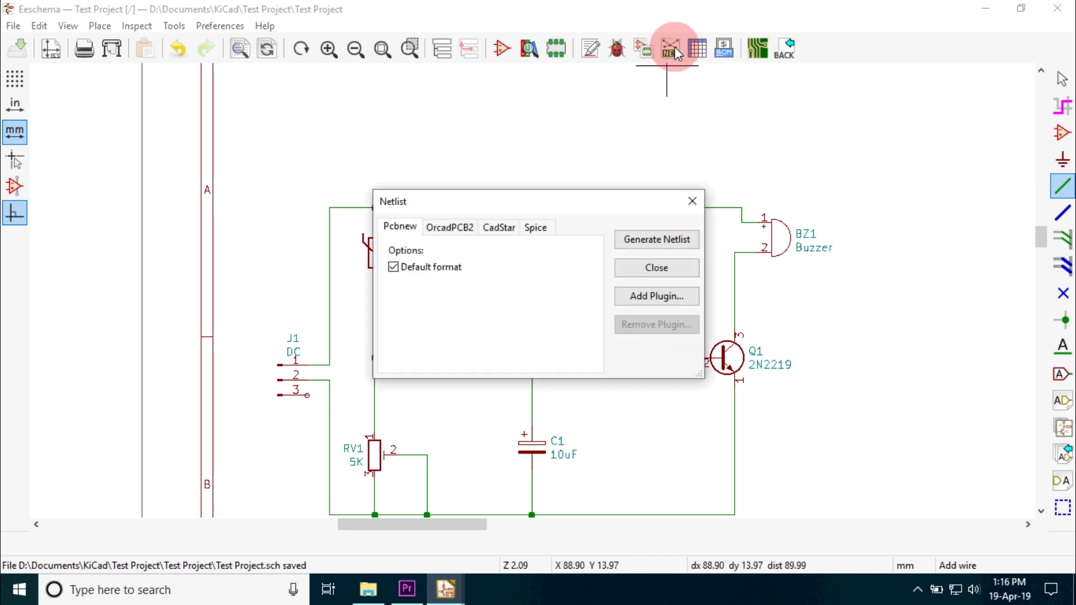
click(661, 243)
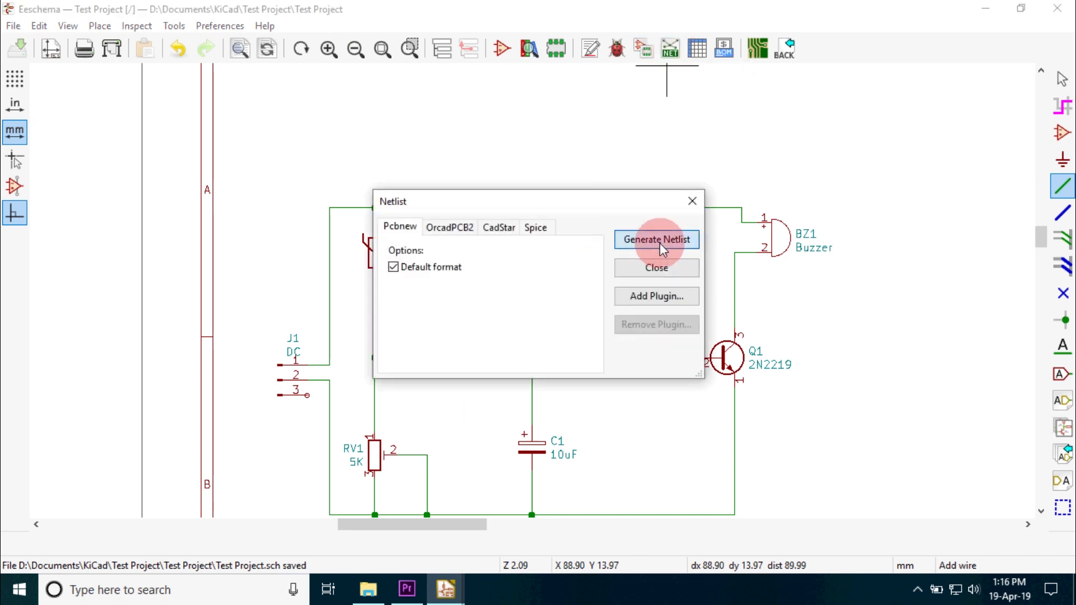
click(778, 521)
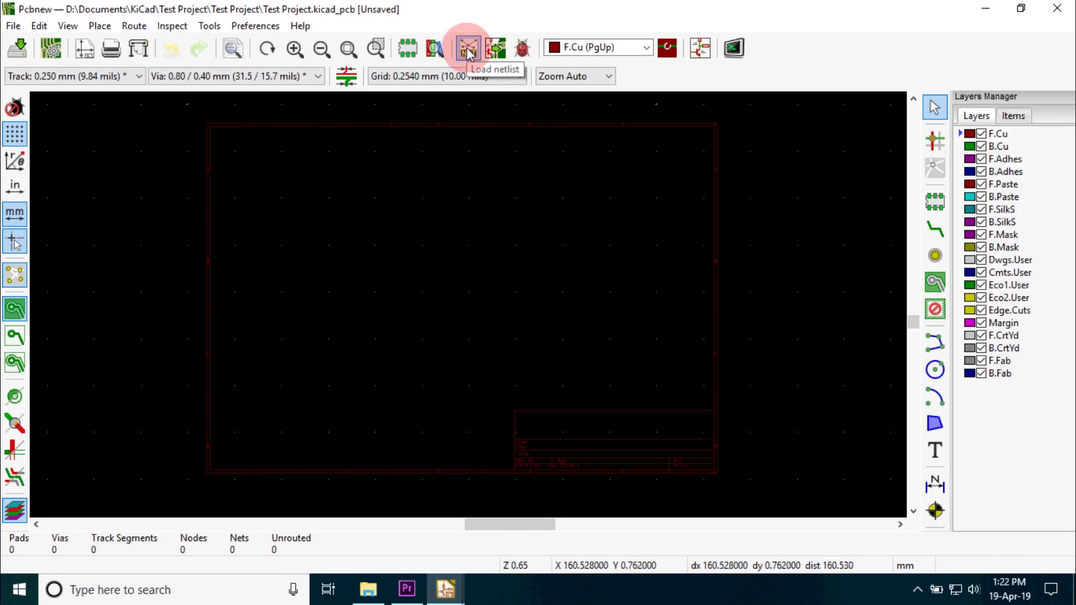
- Load the default netlist into the board with Update PCB, adding the footprints and 7 nets
click(469, 51)
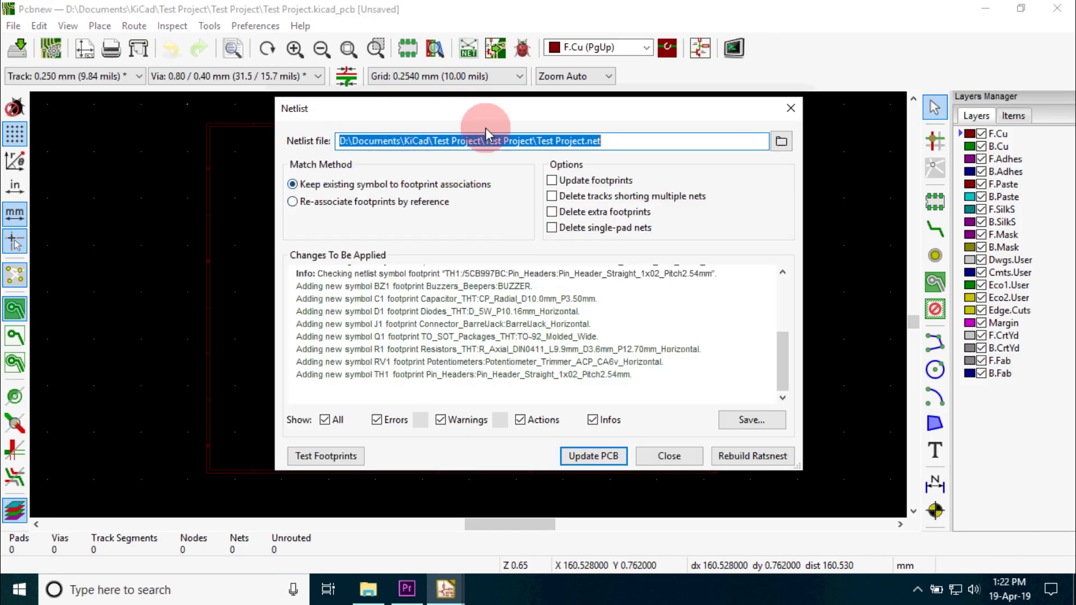
click(617, 140)
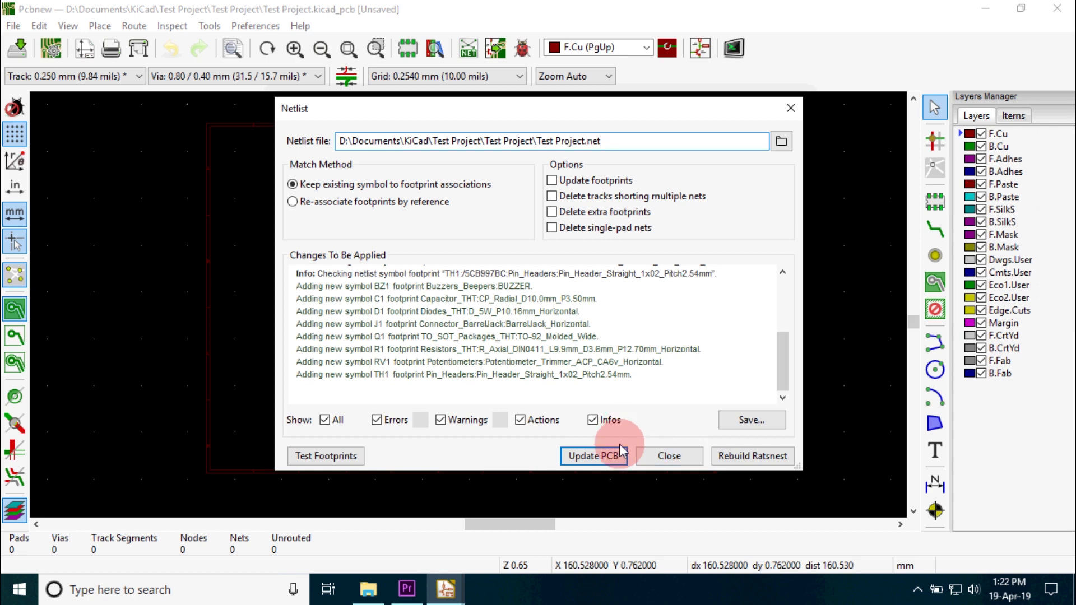
click(606, 459)
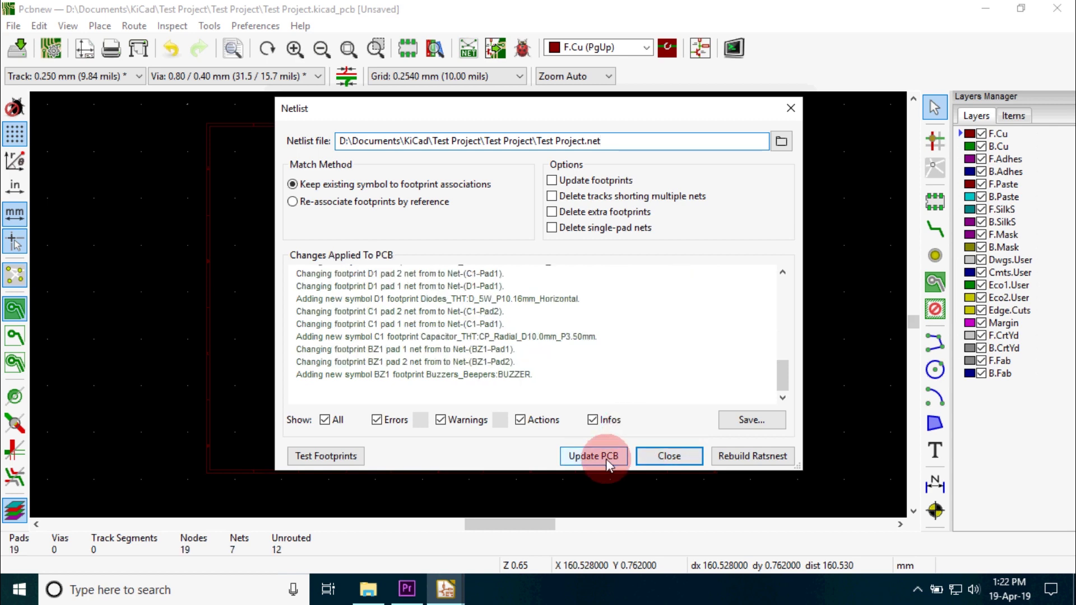
click(682, 458)
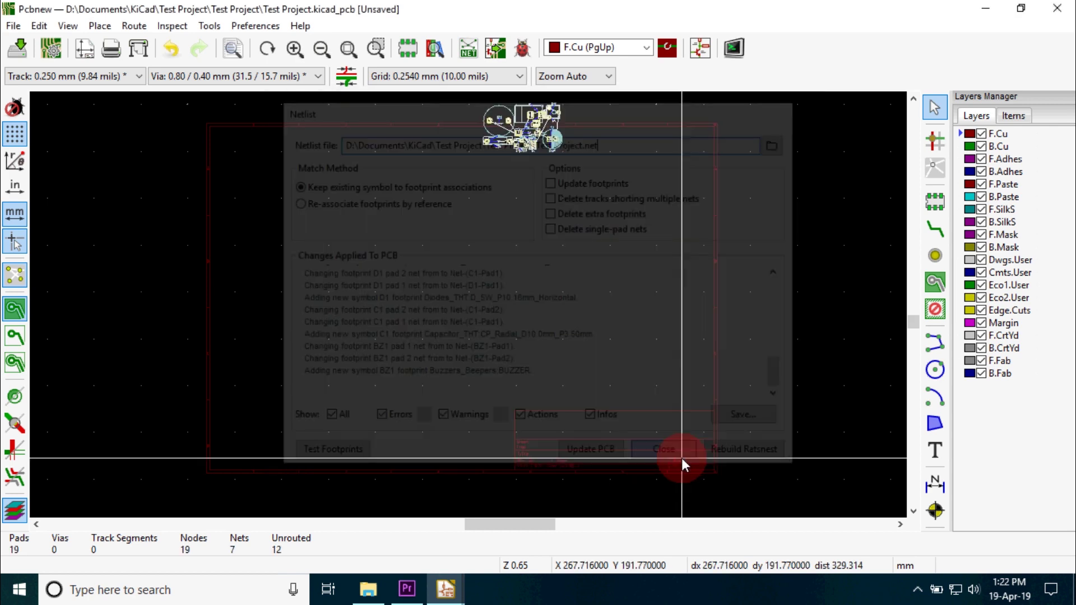
- Drop the imported footprint cluster onto the board and zoom in on it
click(512, 244)
drag(512, 244, 633, 571)
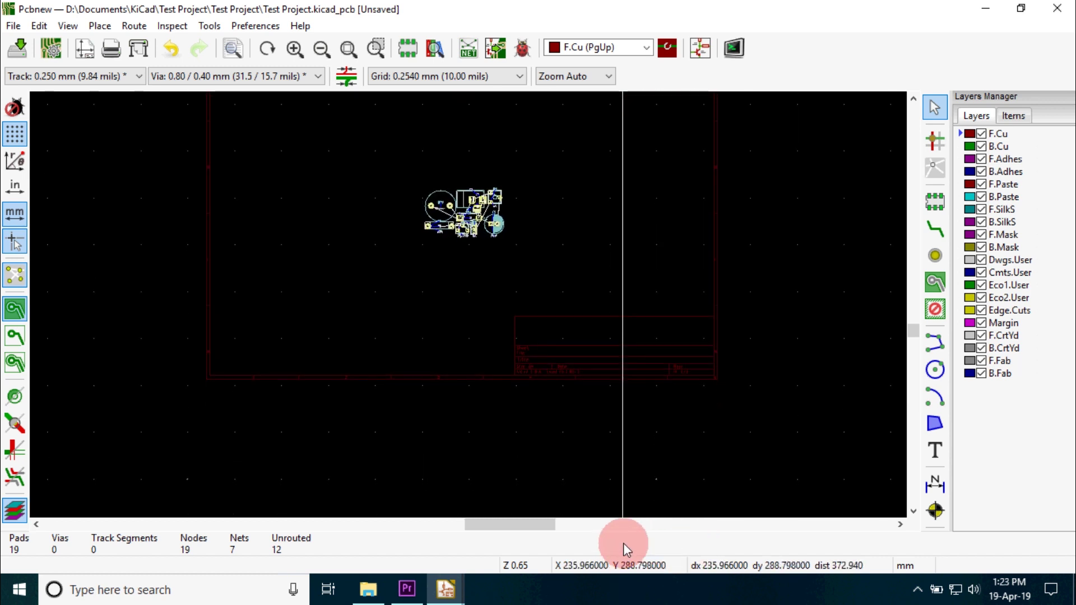
middle_drag(624, 543, 469, 306)
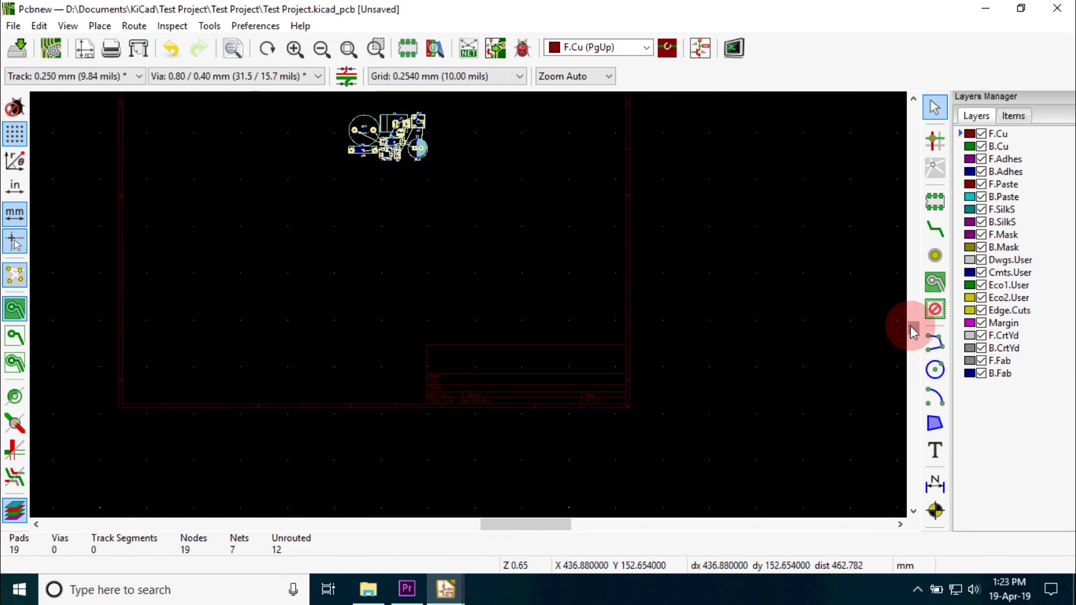
drag(913, 331, 913, 316)
middle_drag(372, 185, 469, 308)
scroll(469, 308, up, 5)
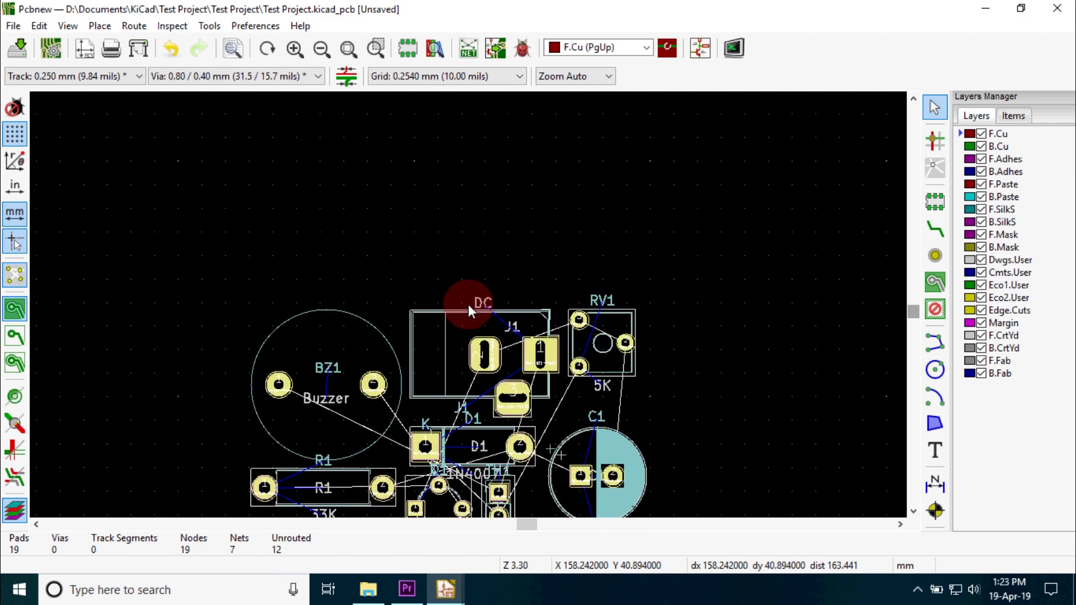
scroll(469, 305, up, 2)
scroll(469, 305, down, 5)
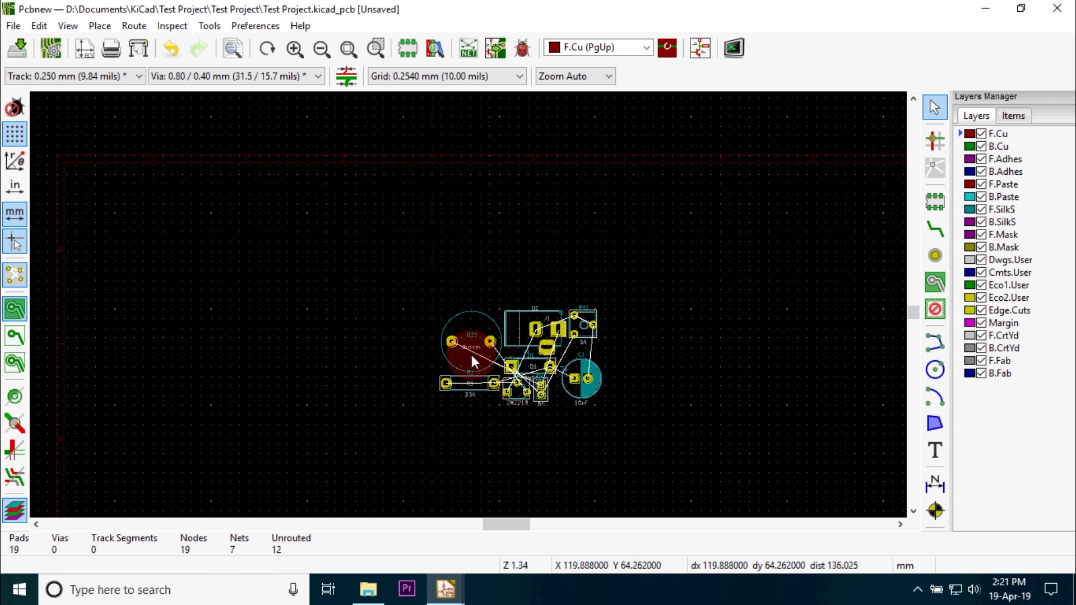
- Move buzzer BZ1, capacitor C1 and barrel jack J1 out to the left side
click(541, 386)
click(513, 379)
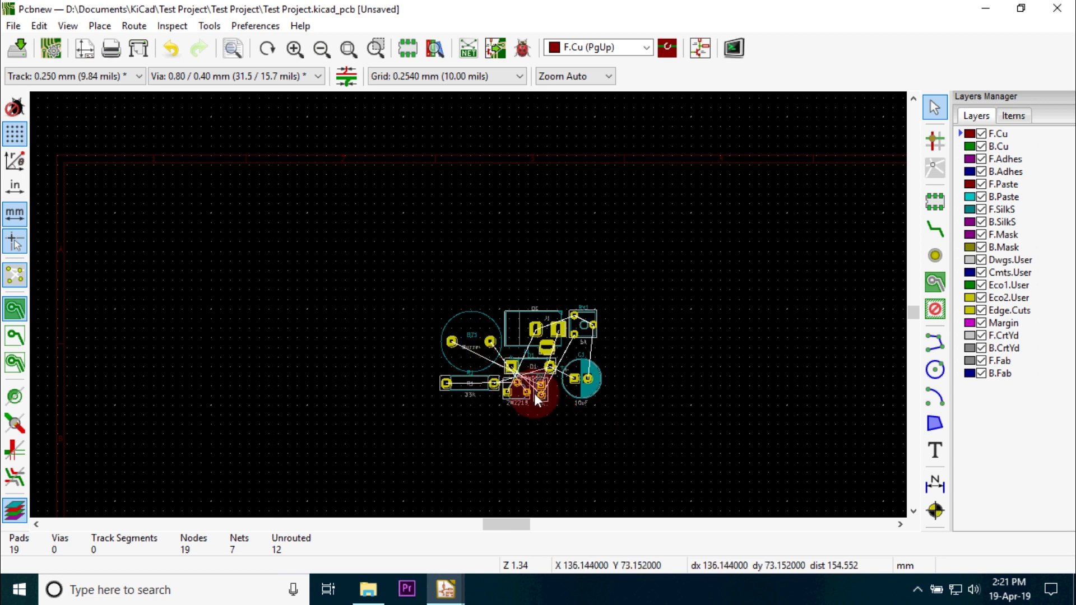
click(481, 366)
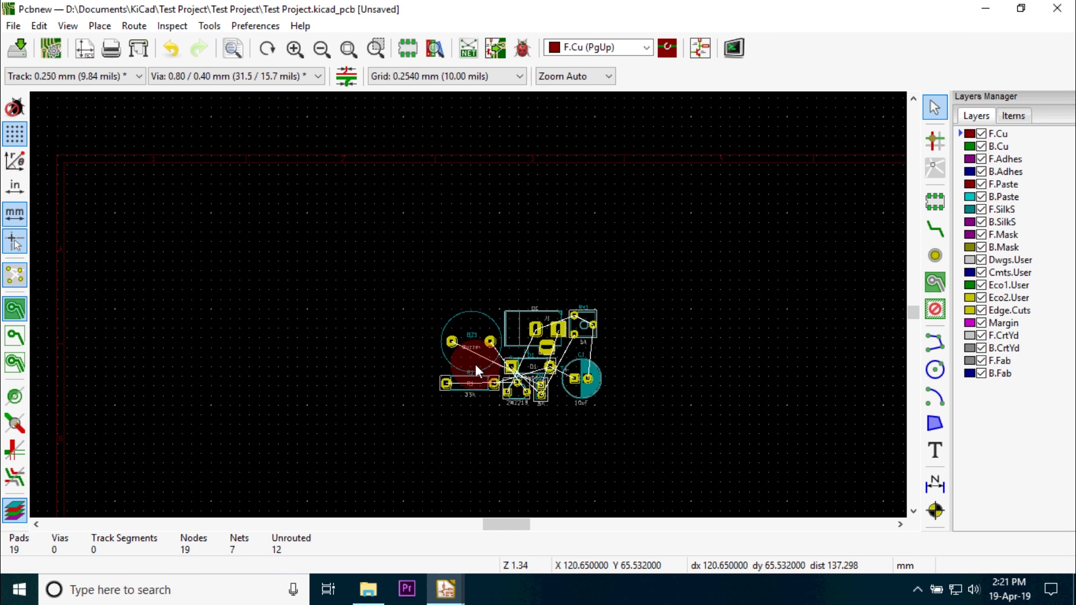
drag(475, 364, 122, 233)
drag(574, 383, 188, 227)
drag(506, 335, 150, 290)
- Place capacitor C1 below barrel jack J1, rotated 90 degrees
click(194, 241)
drag(200, 234, 110, 355)
double_click(109, 355)
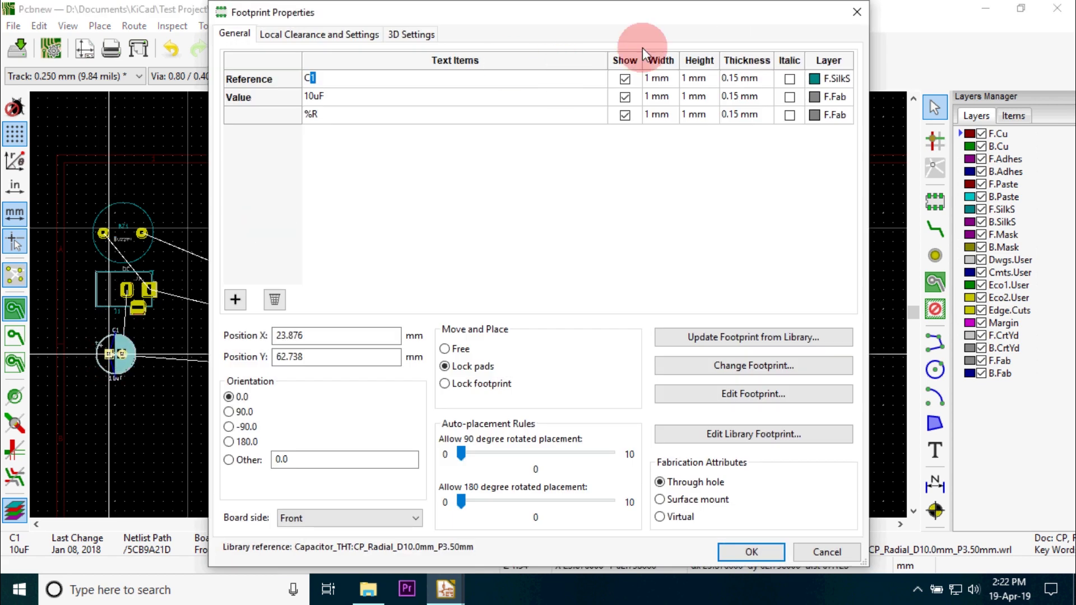
key(Escape)
key(r)
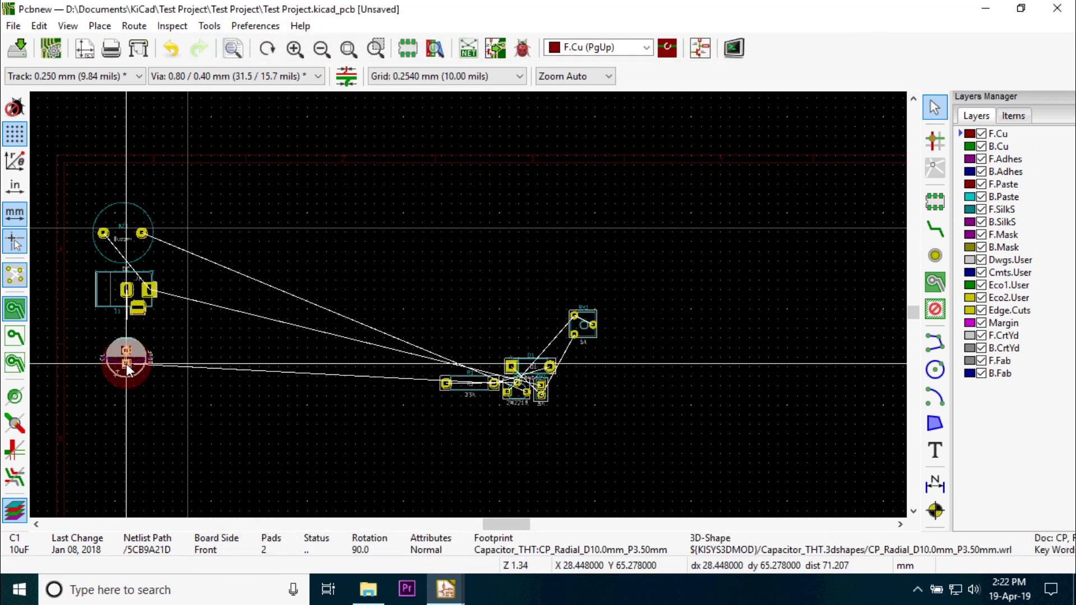
click(128, 347)
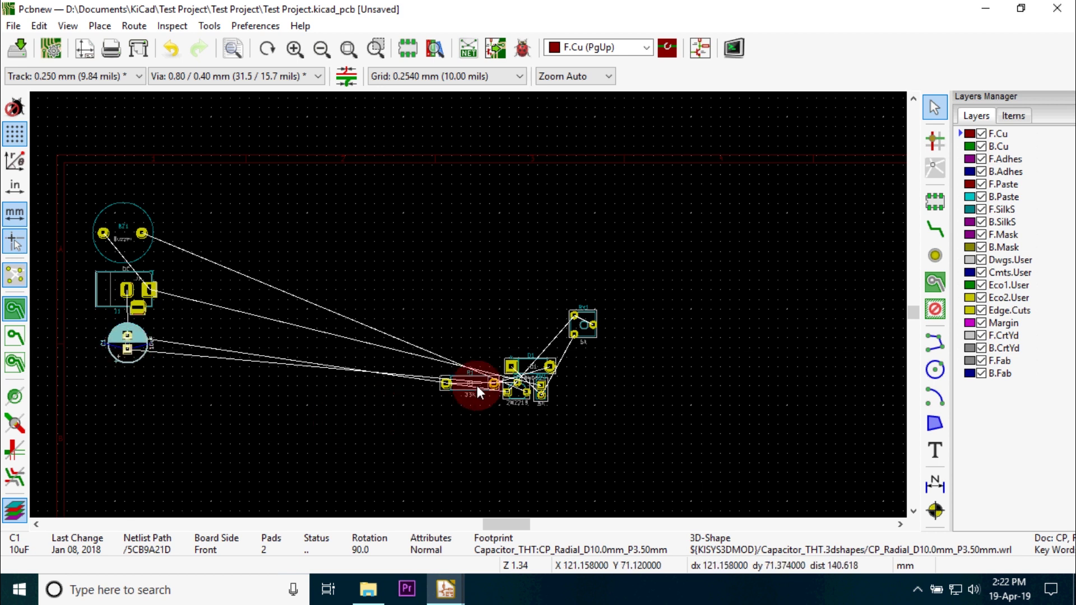
- Rotate R1 by 180 degrees and bring R1 and diode D1 beside C1
drag(466, 386, 176, 376)
key(r)
key(r)
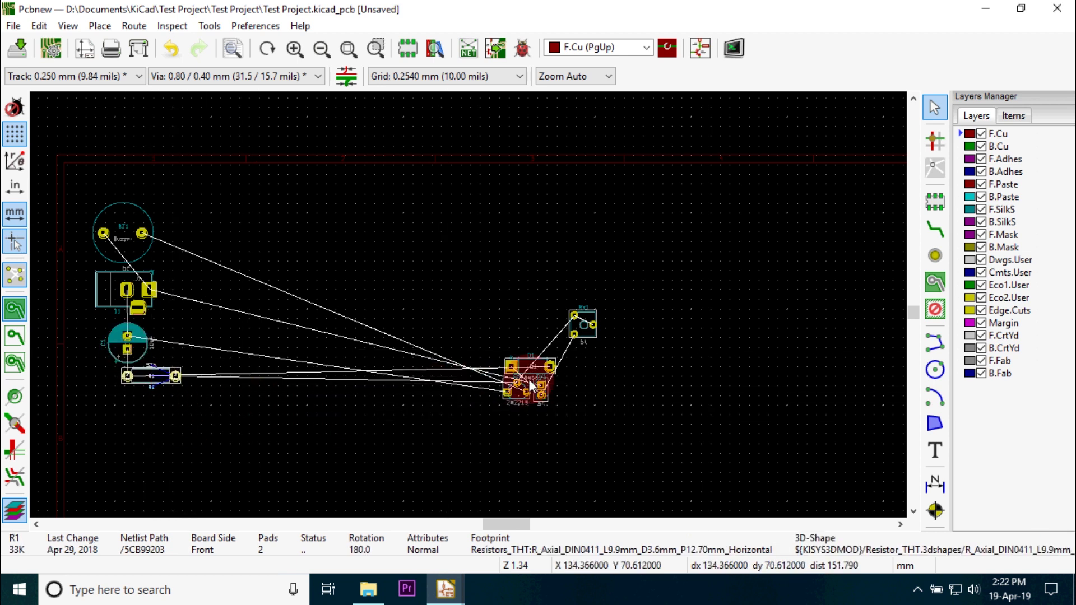
click(532, 367)
click(536, 363)
drag(537, 363, 206, 348)
click(518, 396)
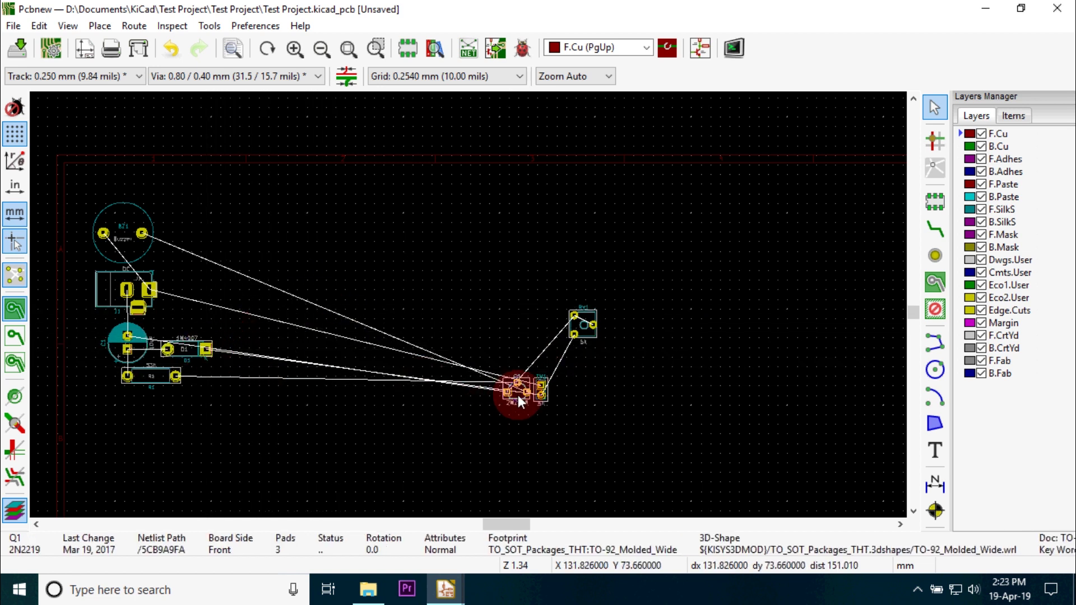
- Move Q1 beside BZ1, RV1 just above D1, and TH1 next to them
drag(518, 396, 169, 233)
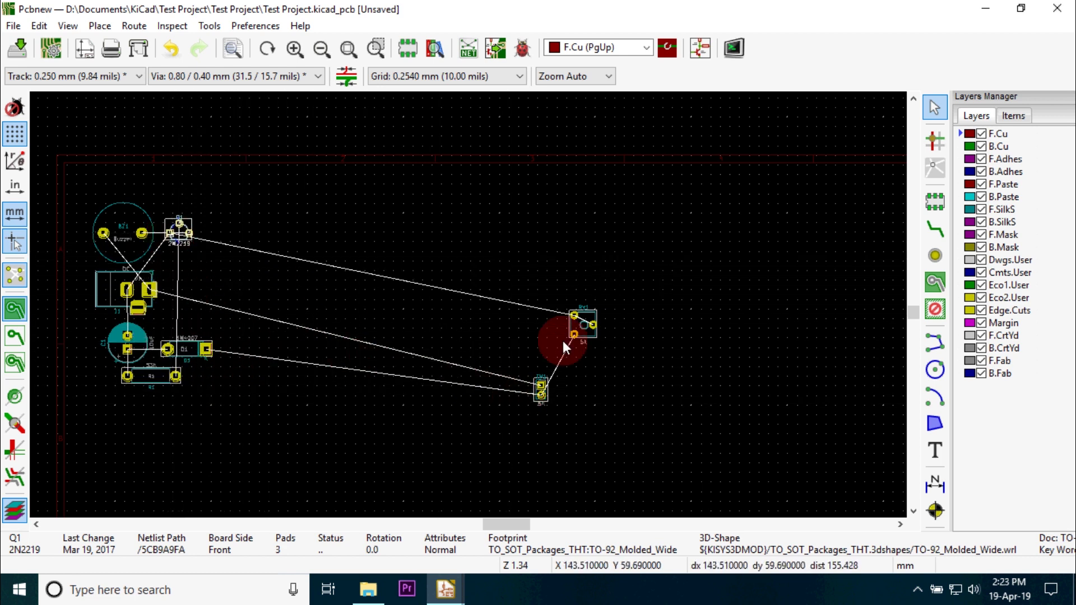
drag(583, 328, 169, 322)
click(542, 396)
drag(547, 399, 199, 276)
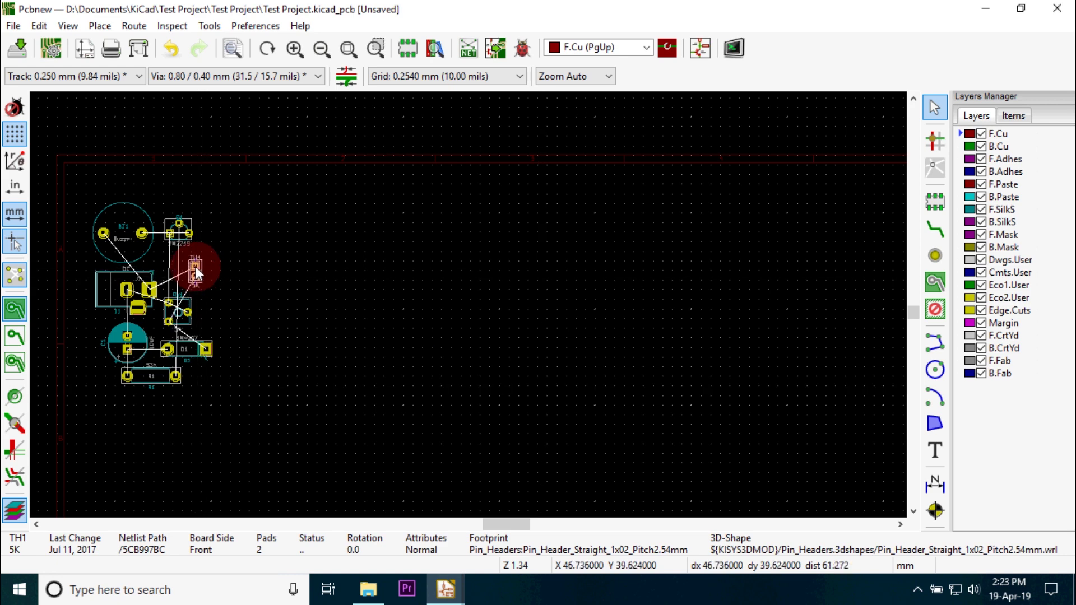
drag(513, 523, 488, 524)
drag(914, 313, 914, 311)
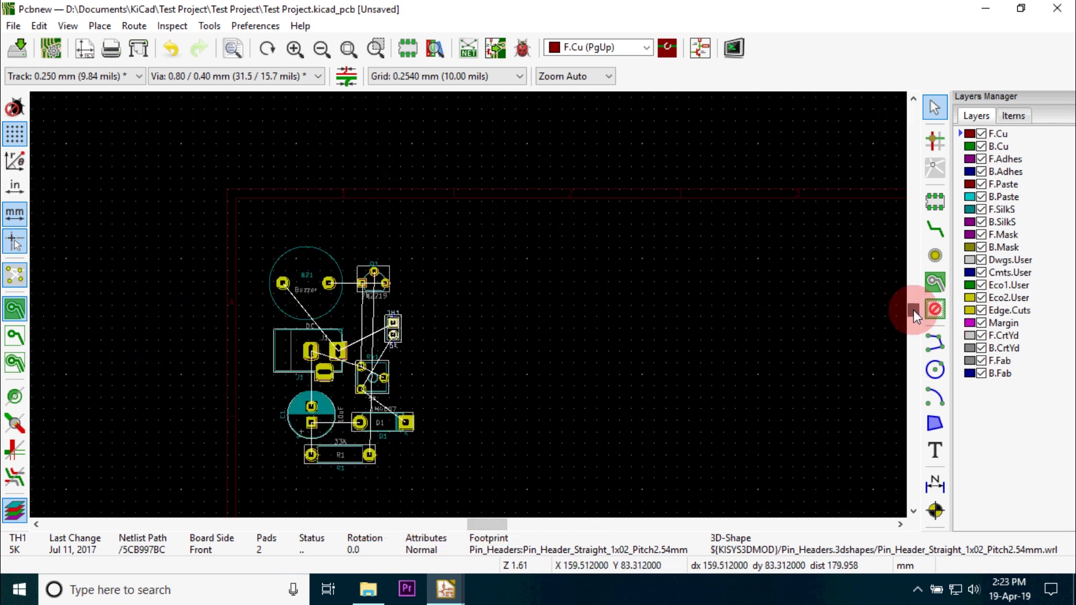
scroll(443, 414, up, 2)
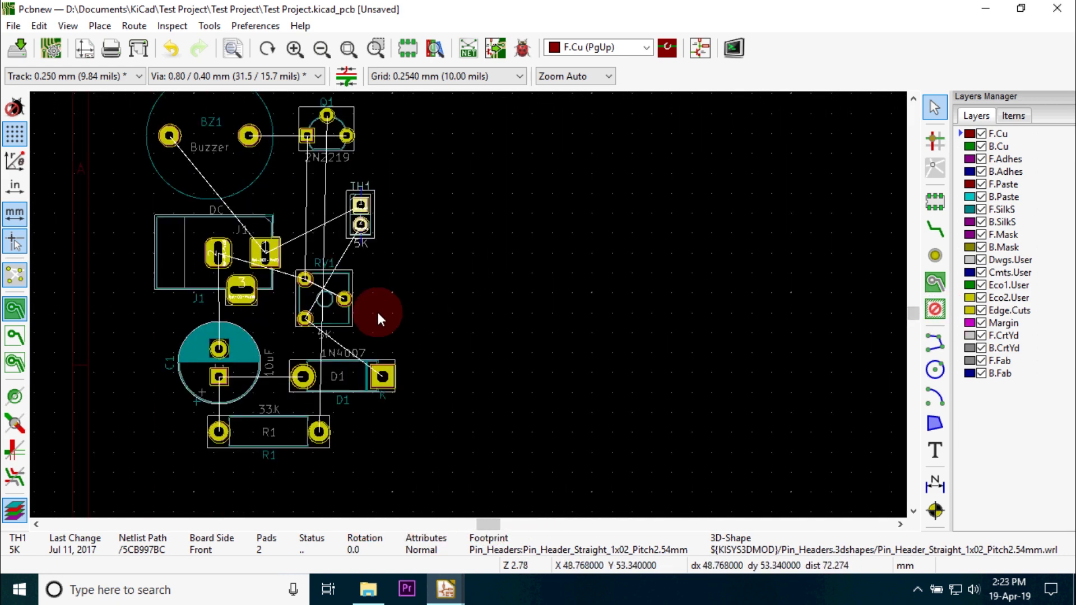
- Rotate Q1 90 degrees beside the buzzer and RV1 90 degrees above D1, then deselect
mouse_move(324, 133)
mouse_down()
mouse_move(297, 120)
mouse_move(288, 139)
mouse_move(344, 139)
mouse_move(350, 160)
mouse_move(306, 133)
mouse_up()
key(r)
key(r)
key(r)
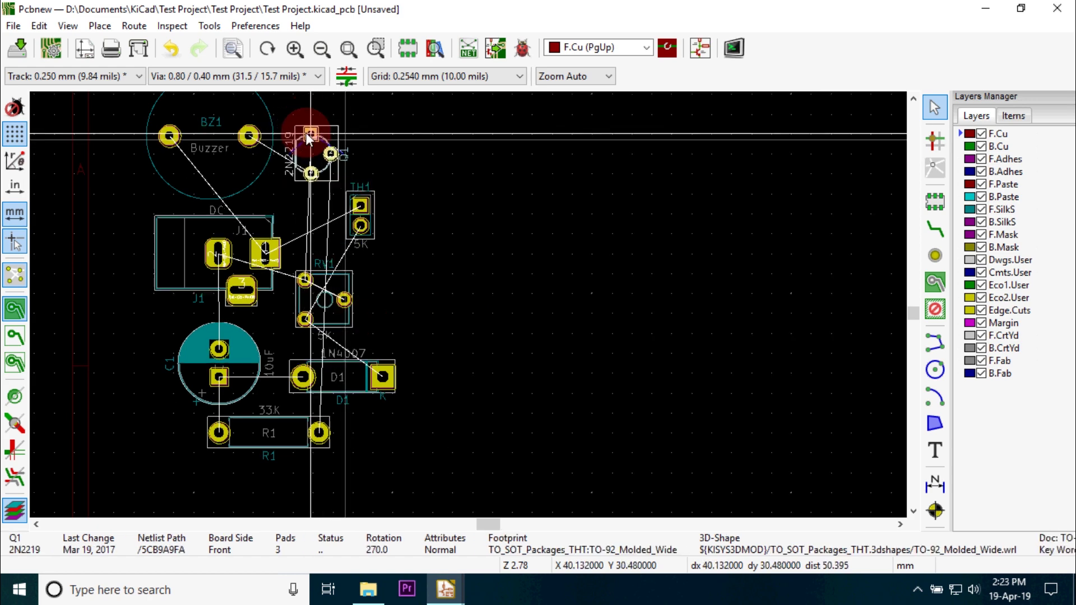
click(306, 133)
click(417, 247)
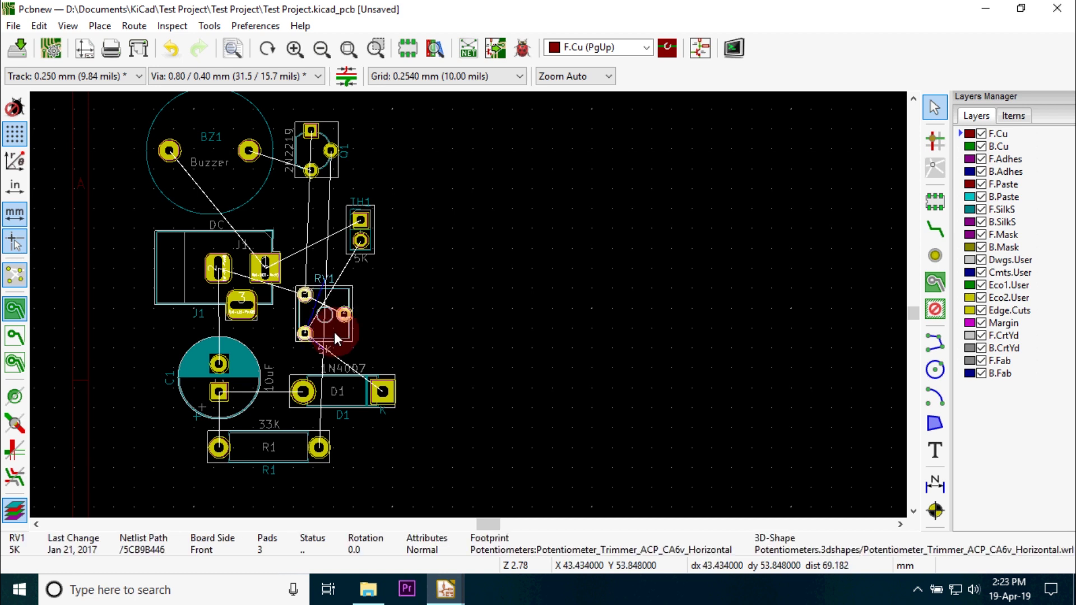
key(r)
drag(334, 332, 329, 362)
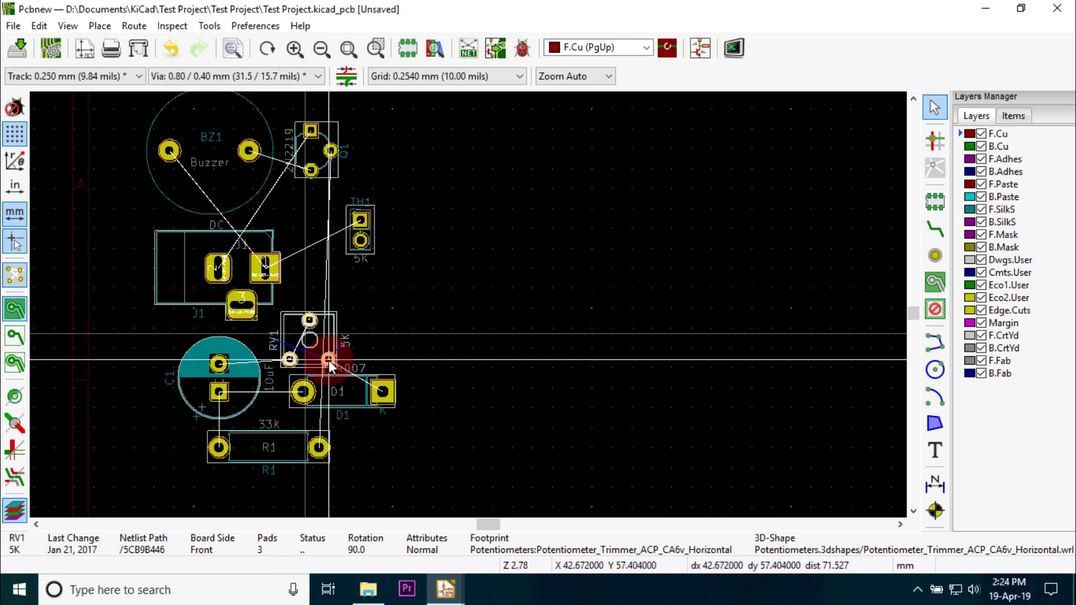
click(461, 360)
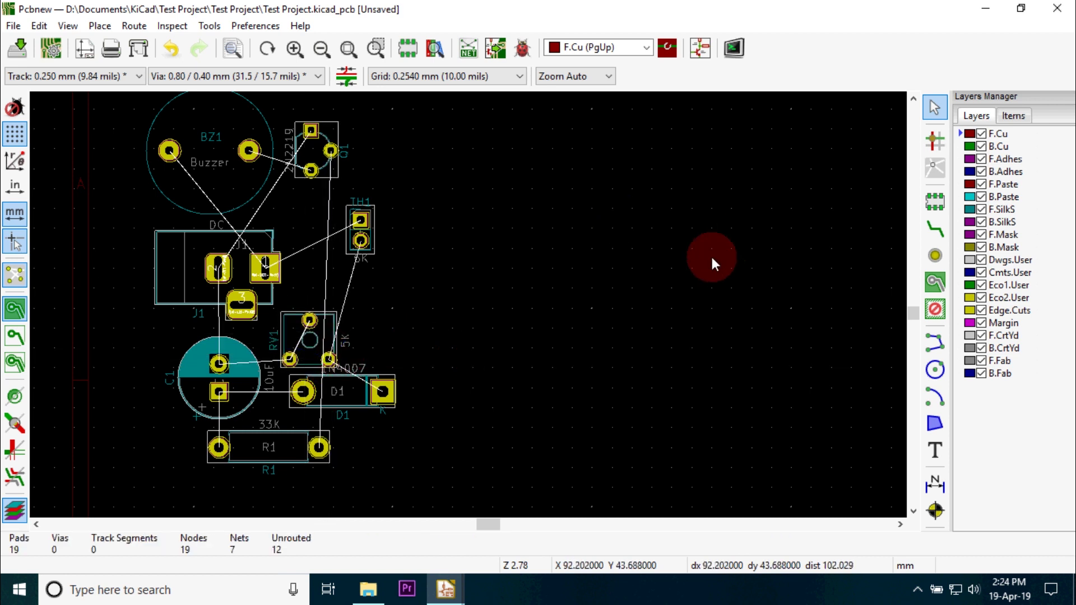
scroll(913, 311, up, 2)
- Show the preset track widths in the toolbar's Track width dropdown
scroll(438, 361, down, 1)
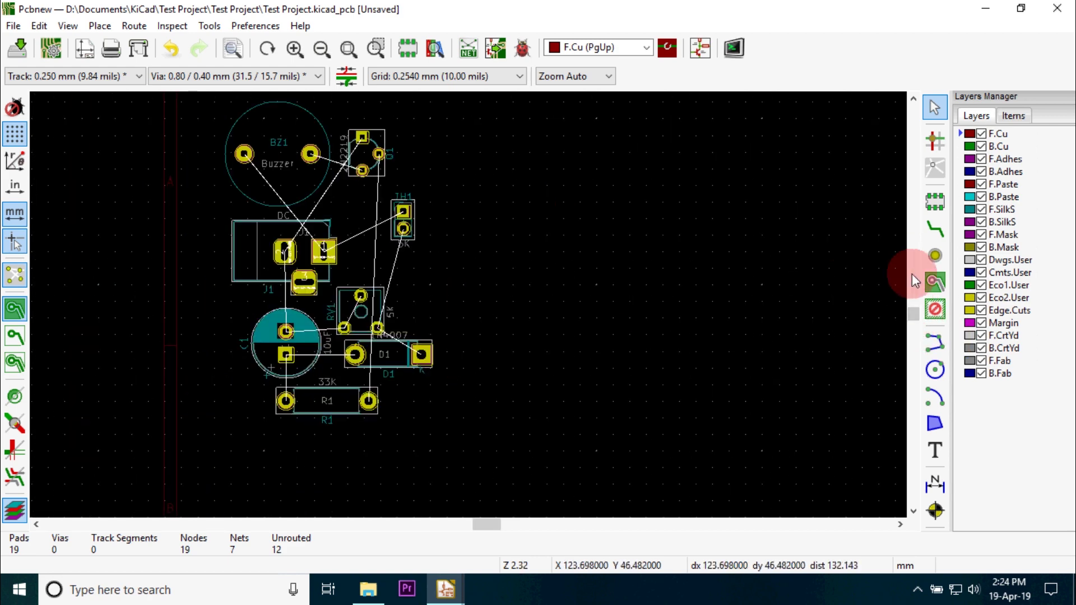
scroll(909, 303, up, 2)
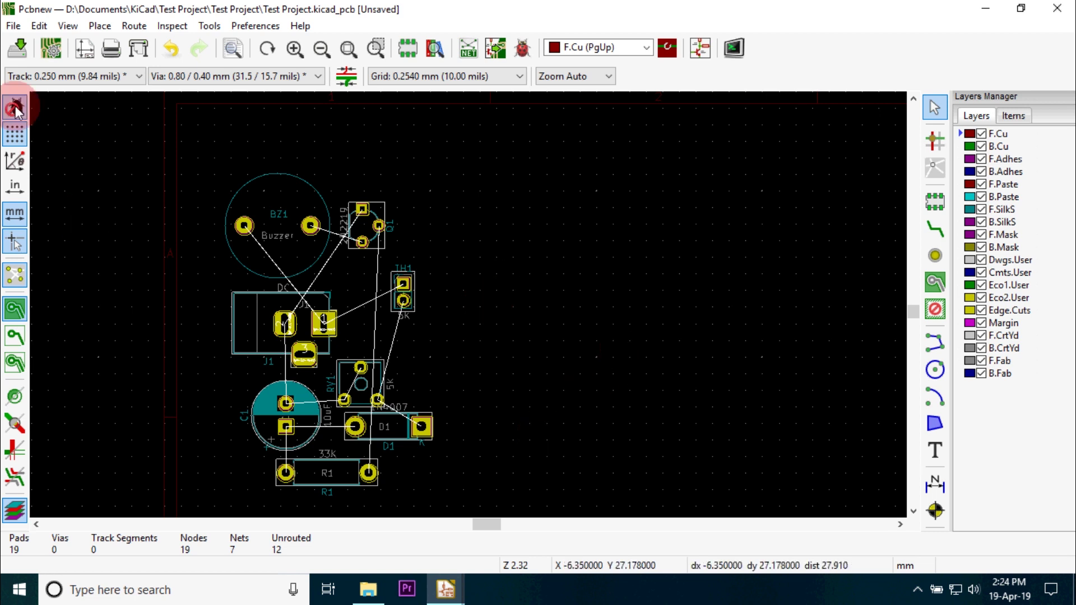
click(105, 76)
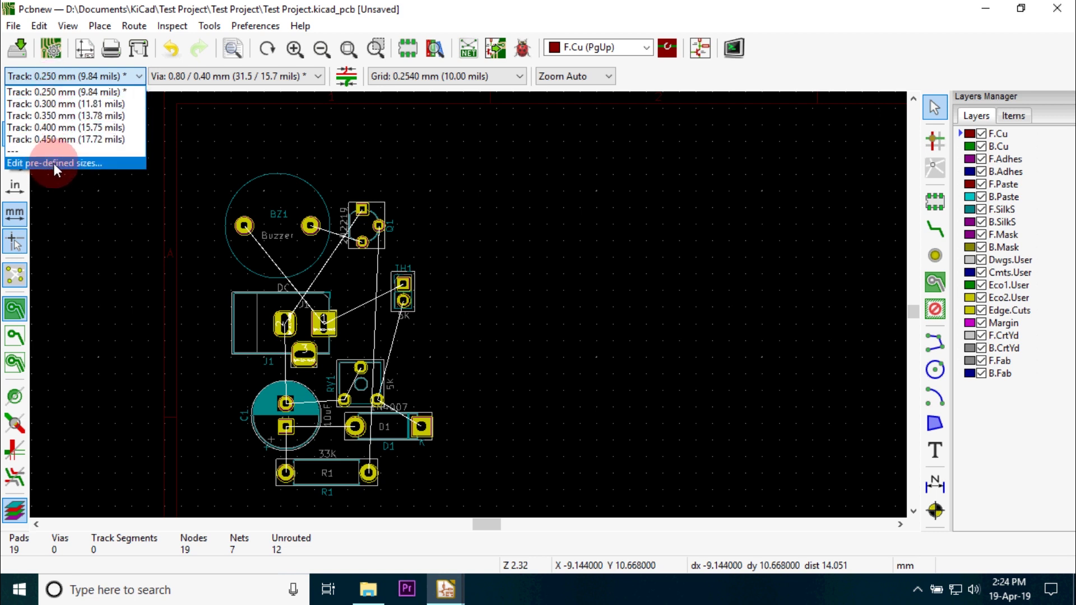
- Add a 0.5 mm entry to the predefined track widths and apply it
click(74, 164)
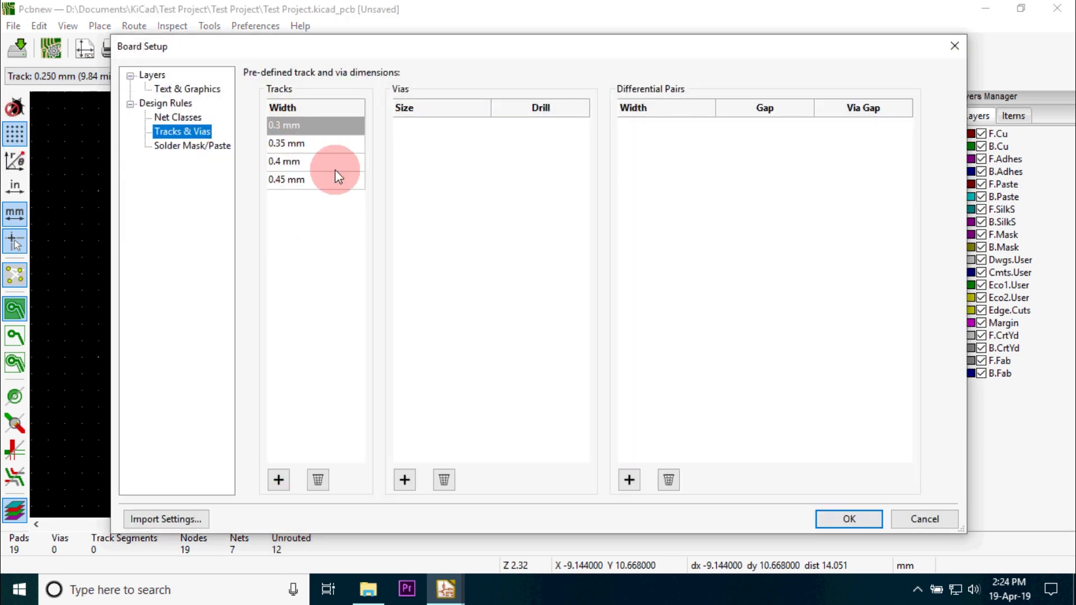
click(277, 477)
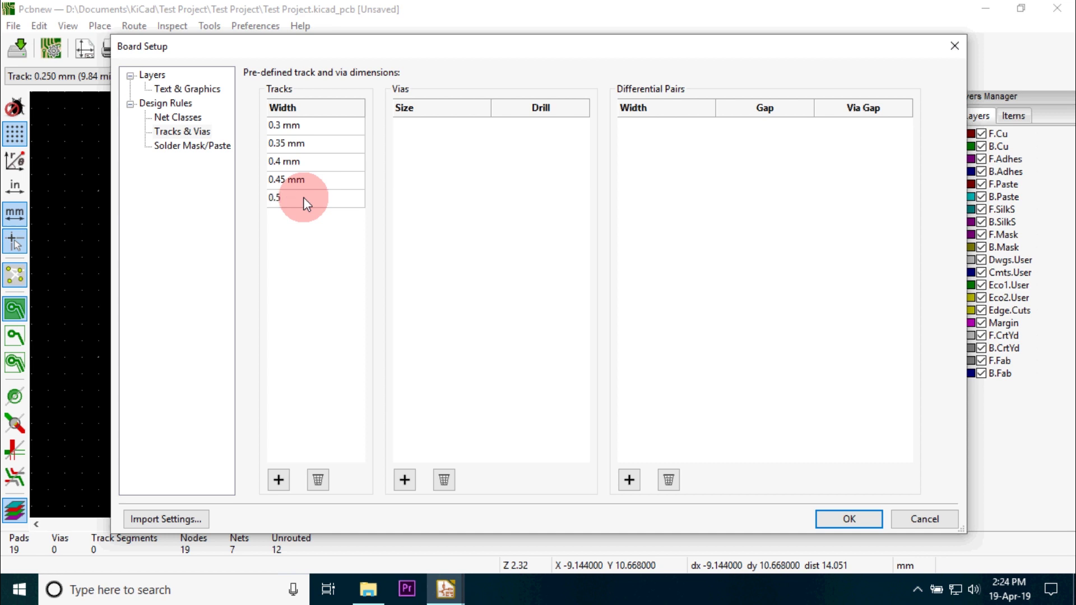
key(Return)
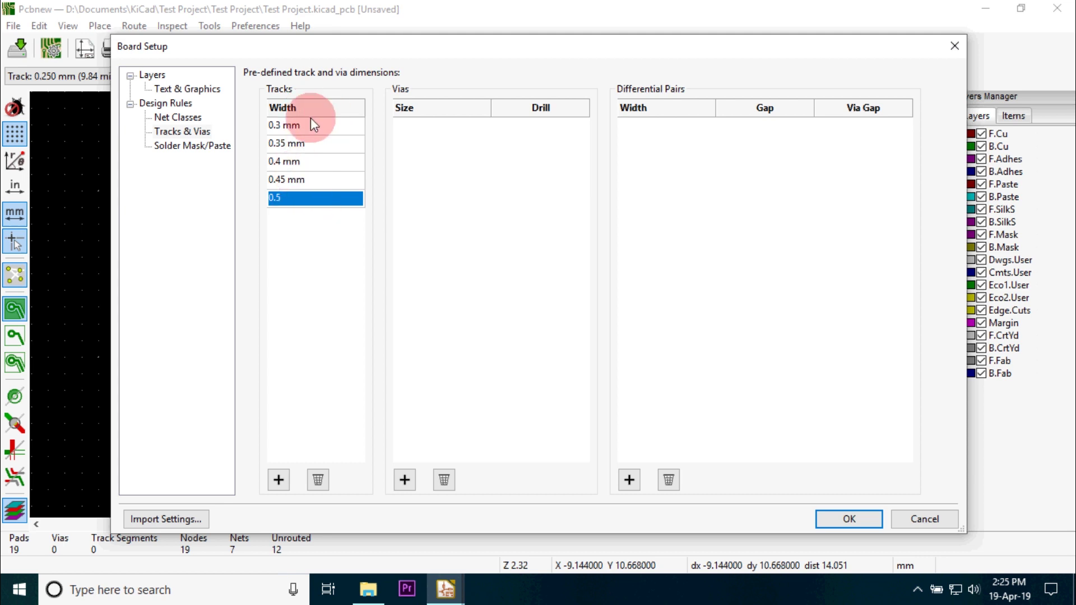
click(841, 521)
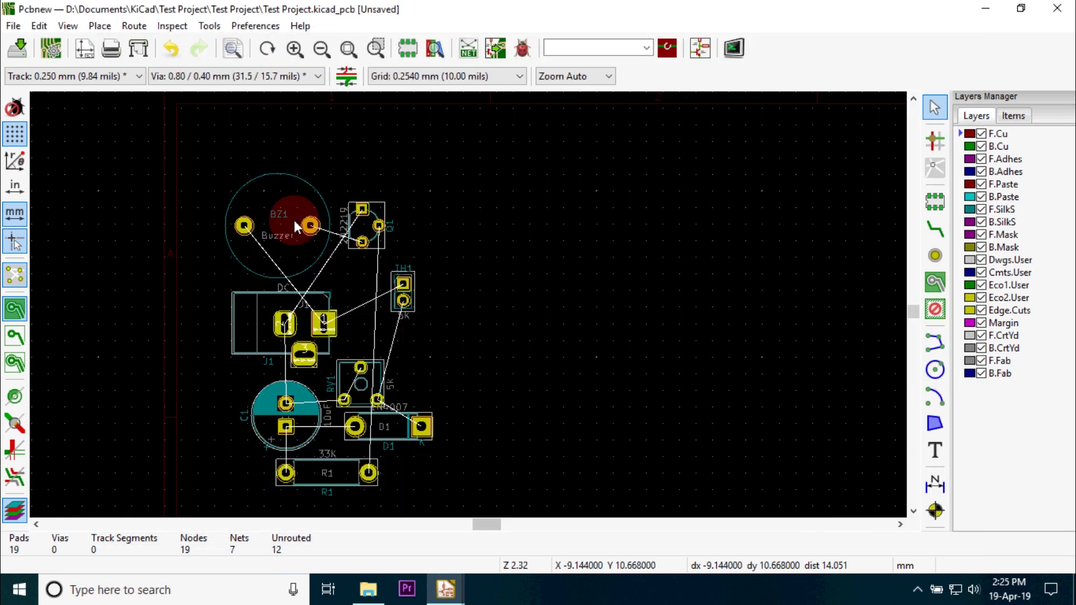
- Use a 0.400 mm track width on the B.Cu layer and start routing tracks
click(110, 79)
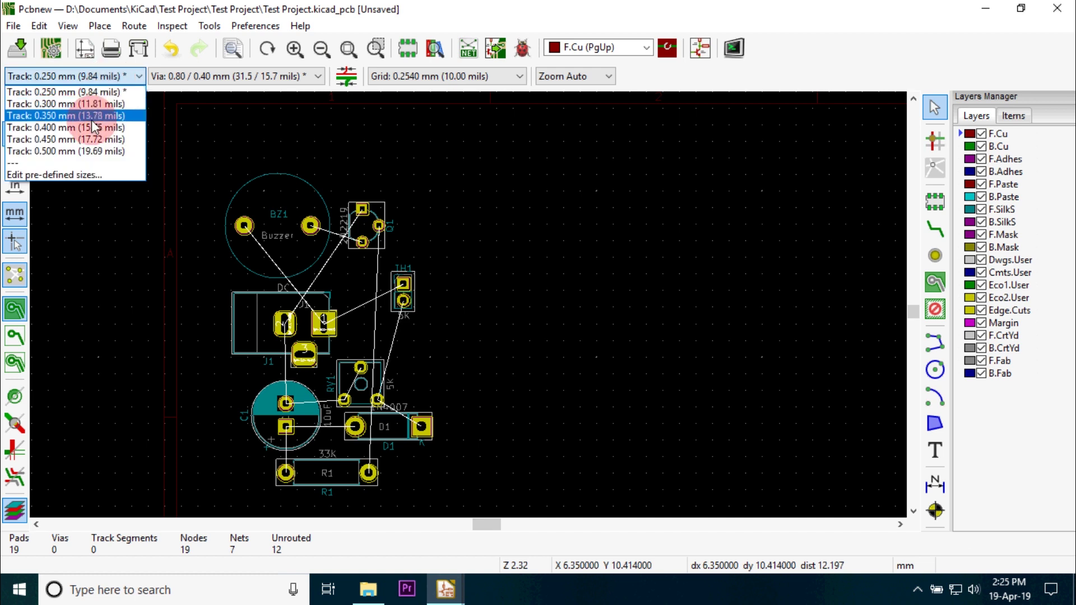
click(50, 128)
click(617, 48)
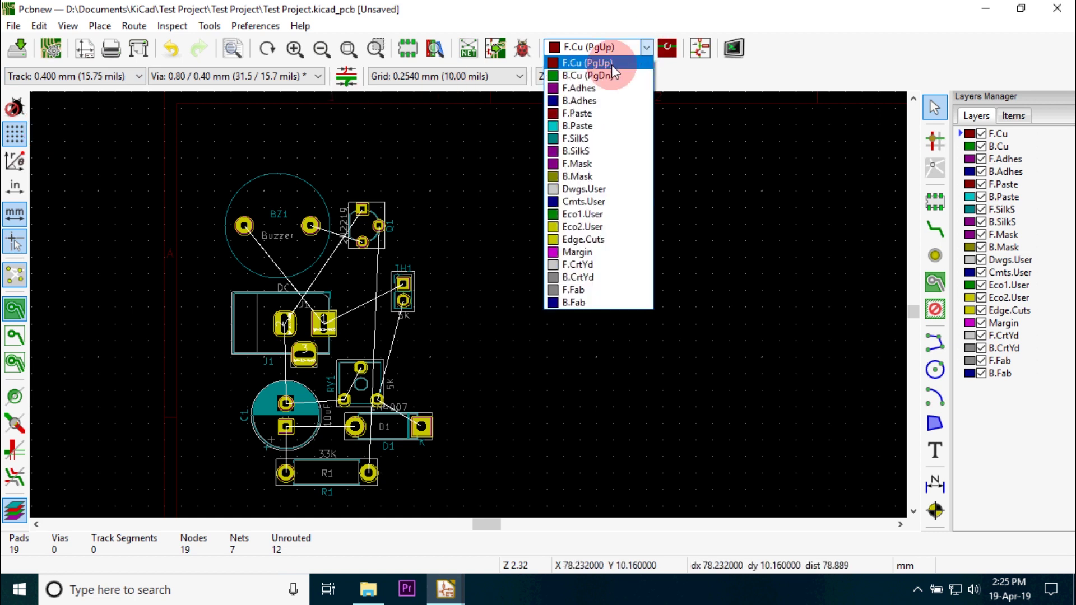
click(580, 77)
click(935, 231)
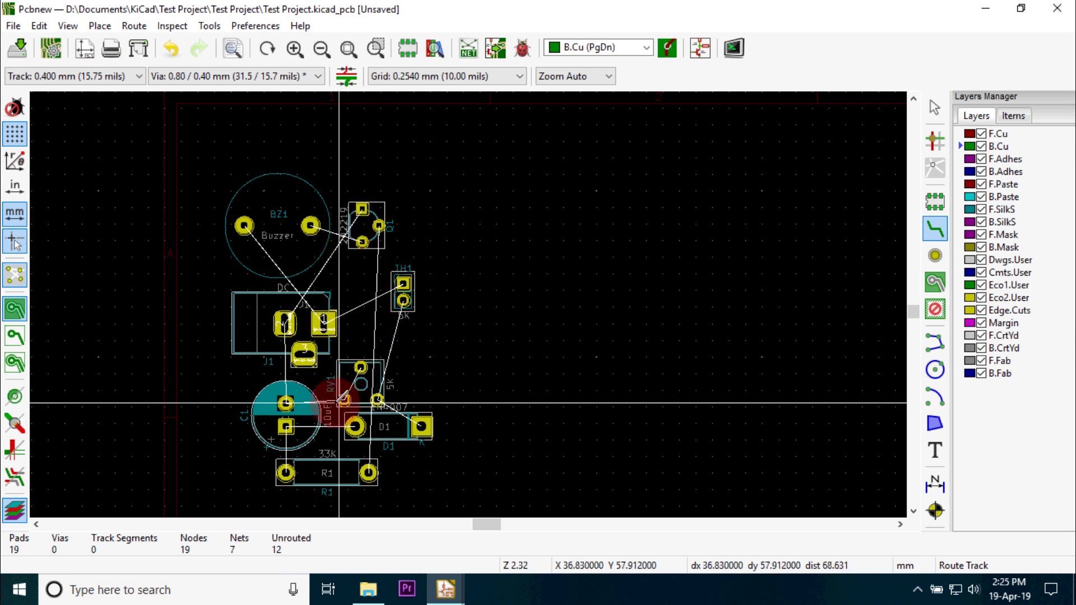
- Route B.Cu tracks from C1 to J1, RV1 and R1, and from RV1 to D1
click(286, 403)
click(285, 322)
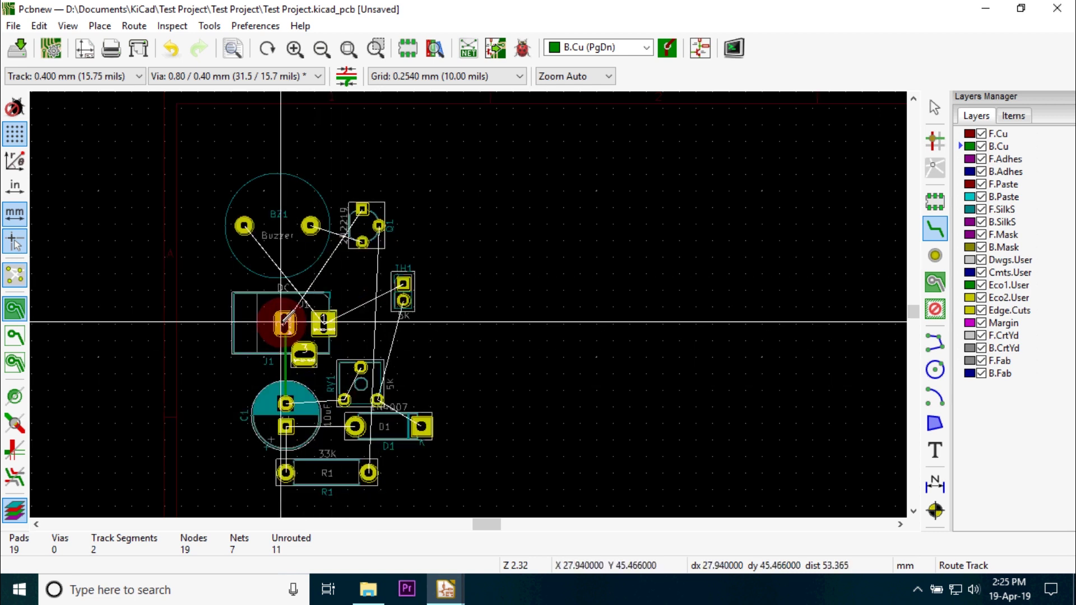
click(343, 399)
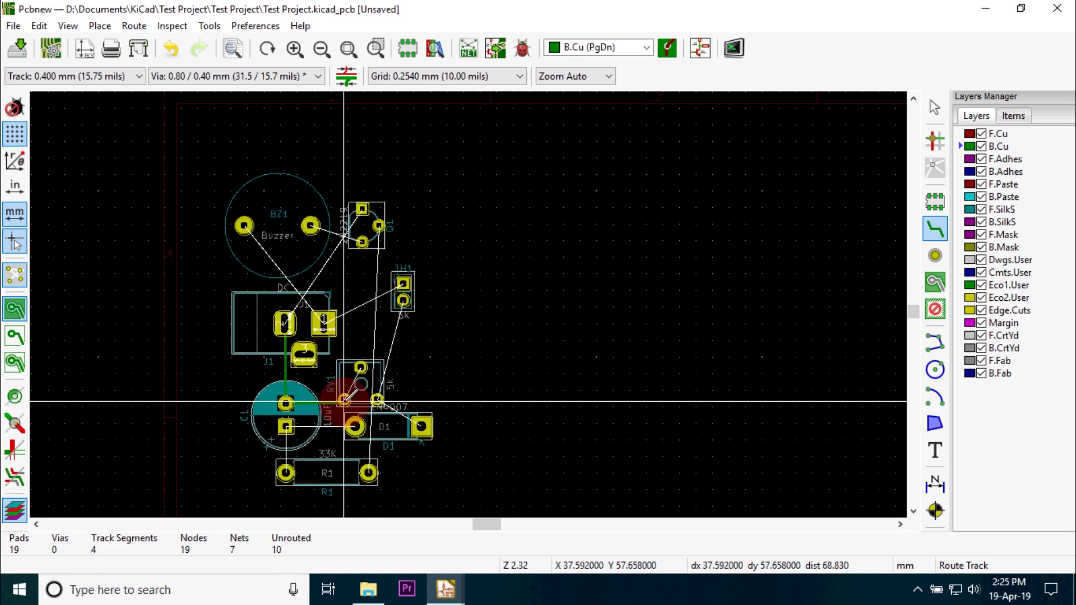
click(355, 426)
click(286, 426)
click(286, 426)
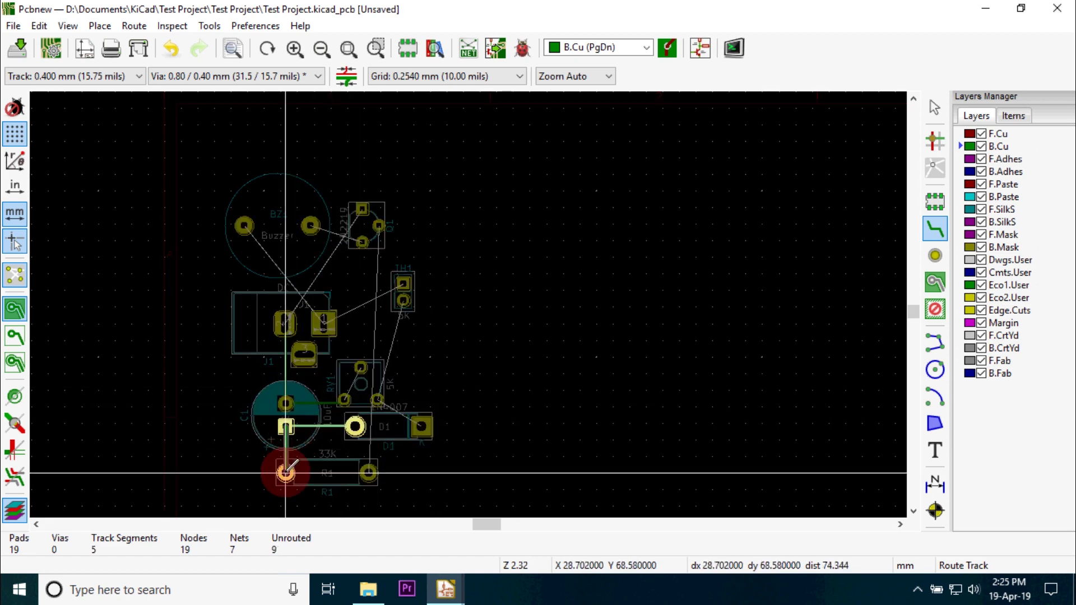
click(285, 473)
click(377, 399)
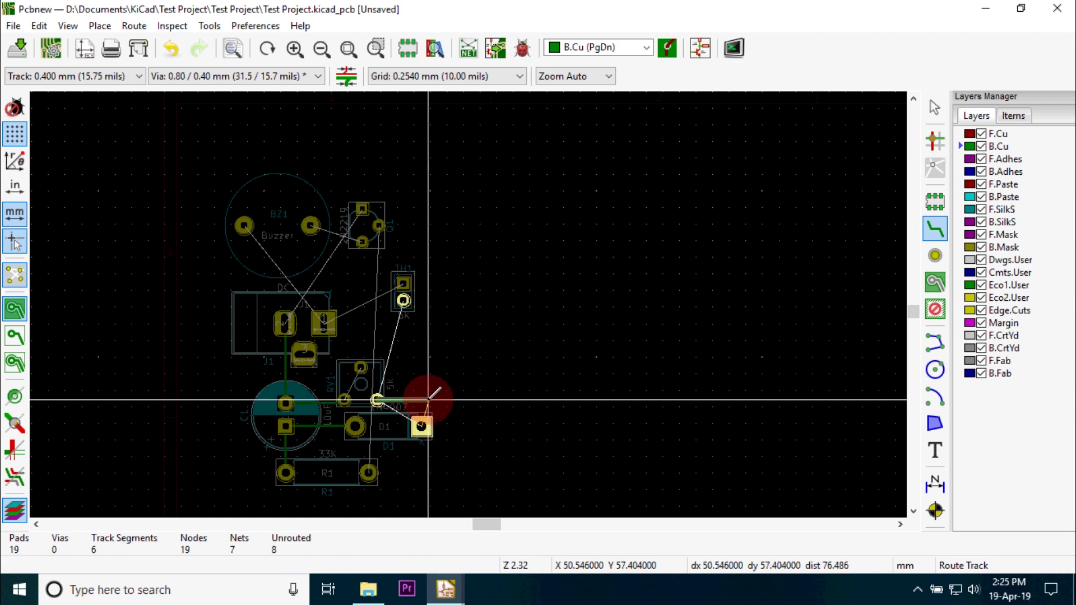
click(422, 427)
- Connect TH1's pad to D1, undoing the first attempt and joining the existing D1 track
click(408, 310)
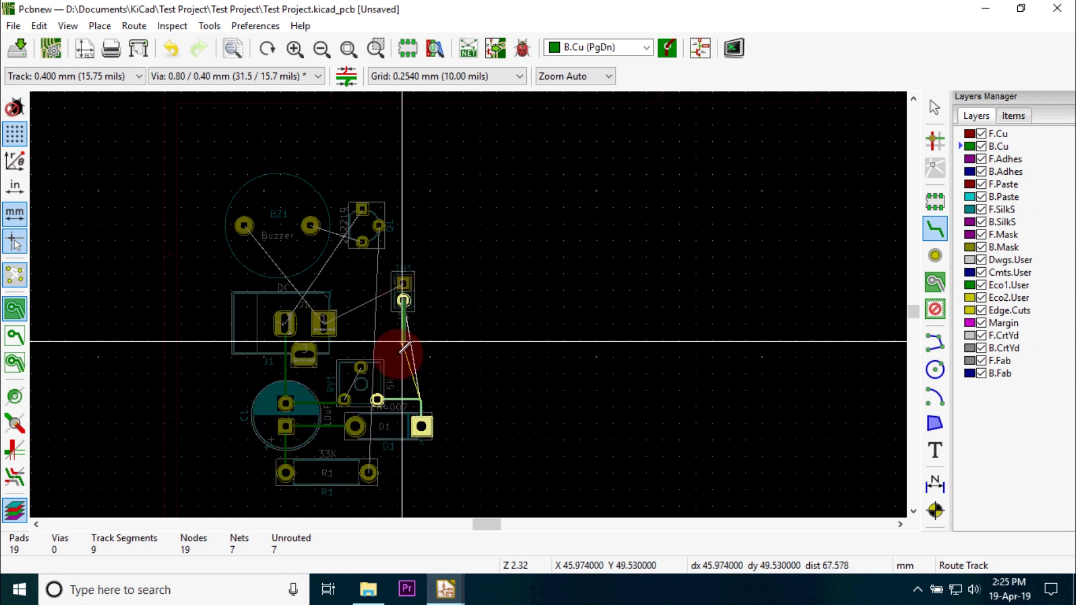
click(403, 392)
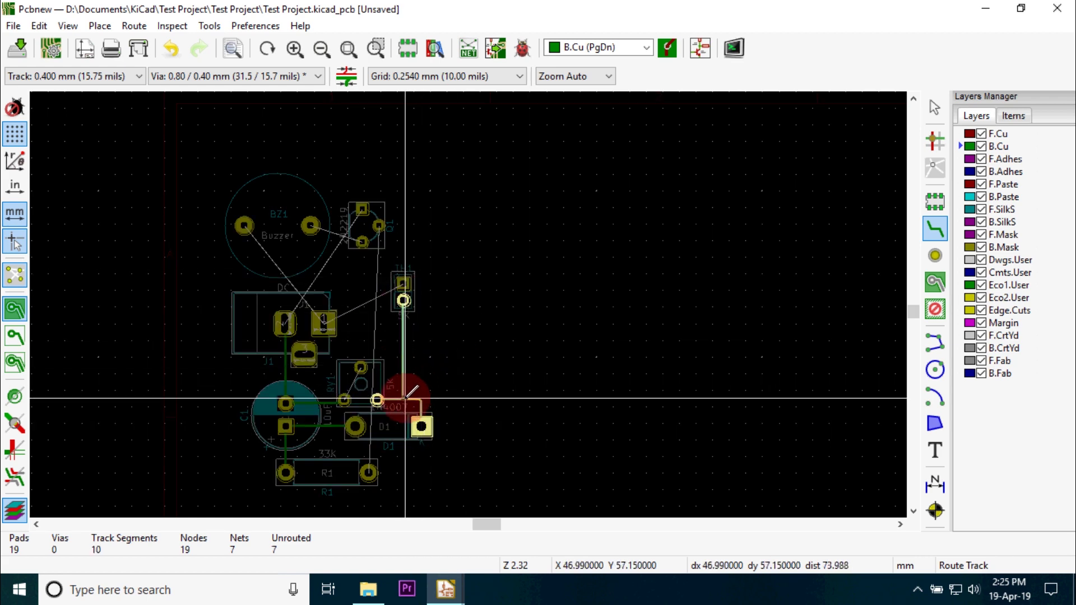
click(412, 391)
right_click(440, 331)
scroll(429, 410, up, 1)
scroll(471, 299, up, 1)
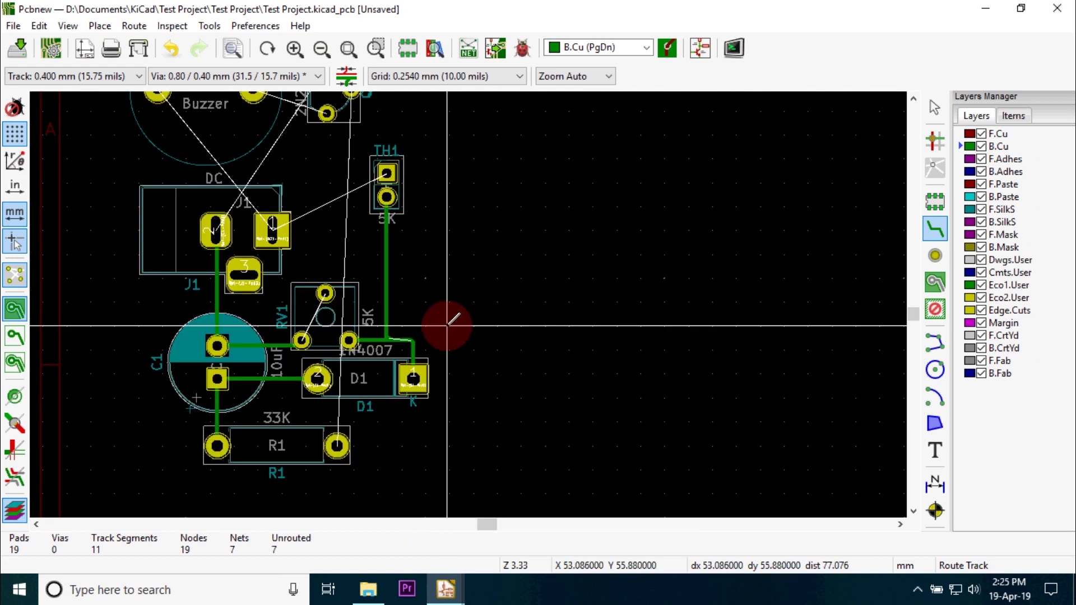
key(ctrl+z)
click(436, 171)
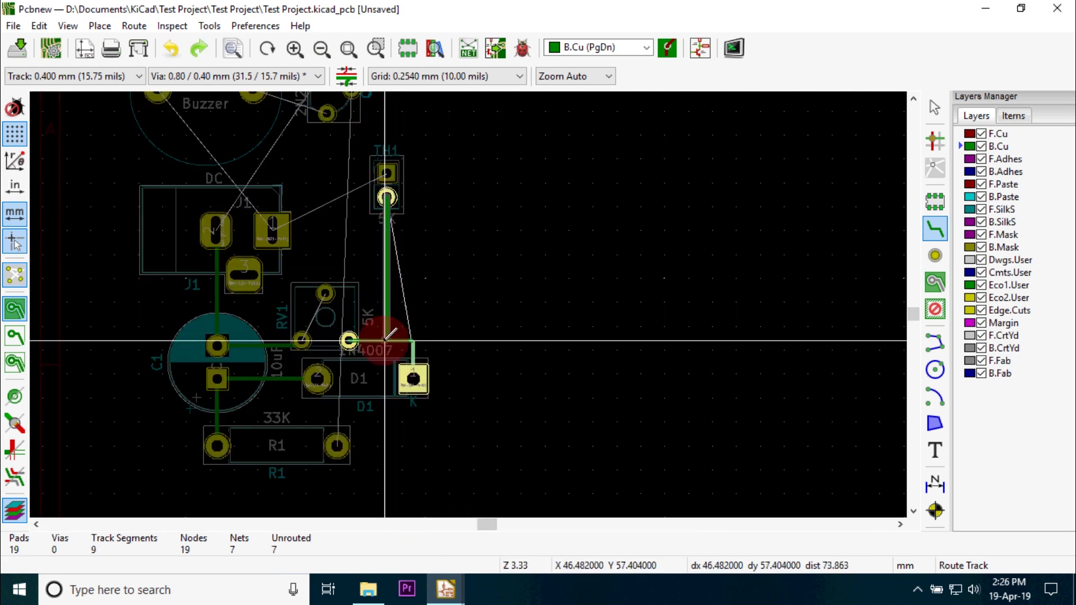
click(386, 338)
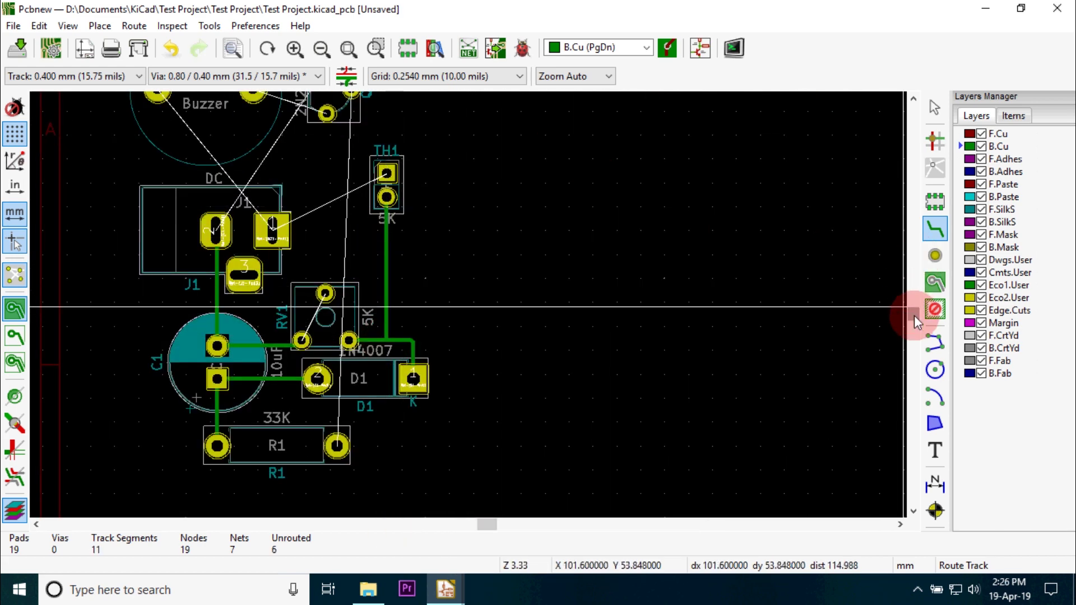
- Route BZ1's left pad to J1 pad 1 and branch from that junction to TH1
shift+scroll(914, 315, up, 3)
click(157, 241)
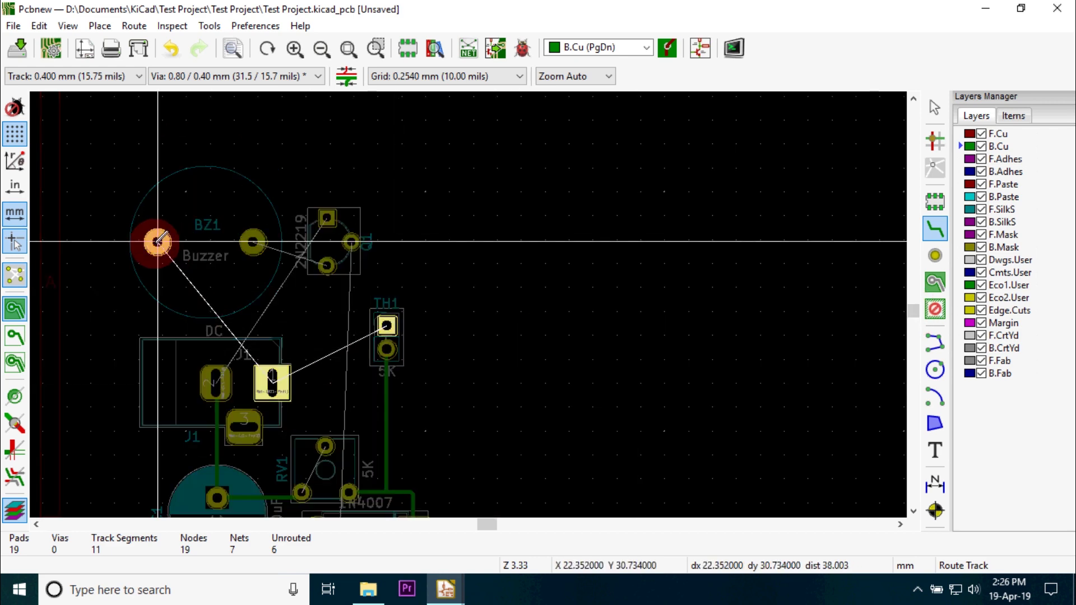
click(157, 313)
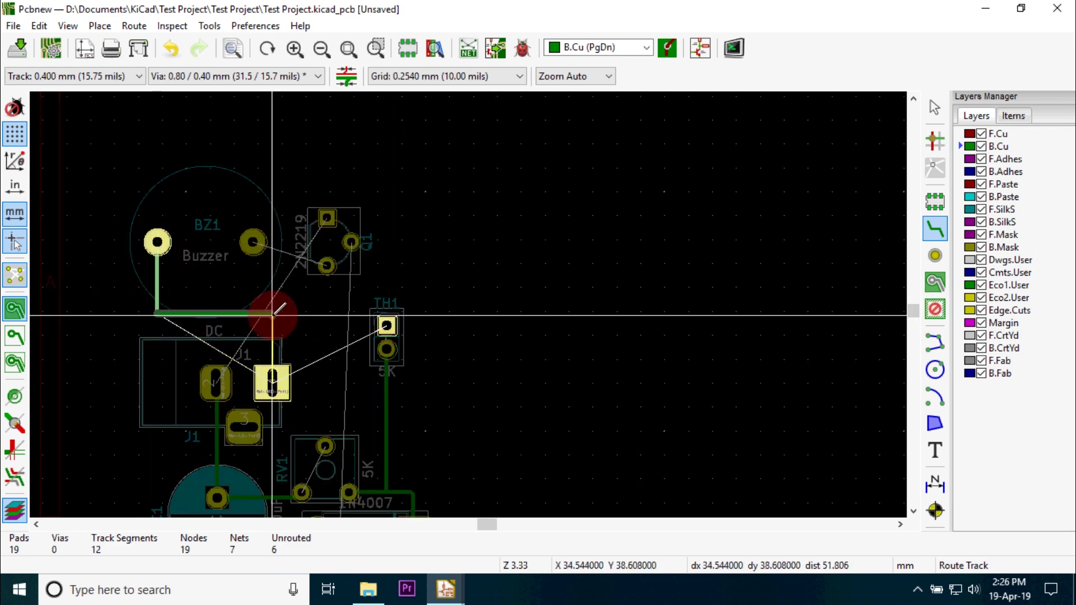
click(272, 378)
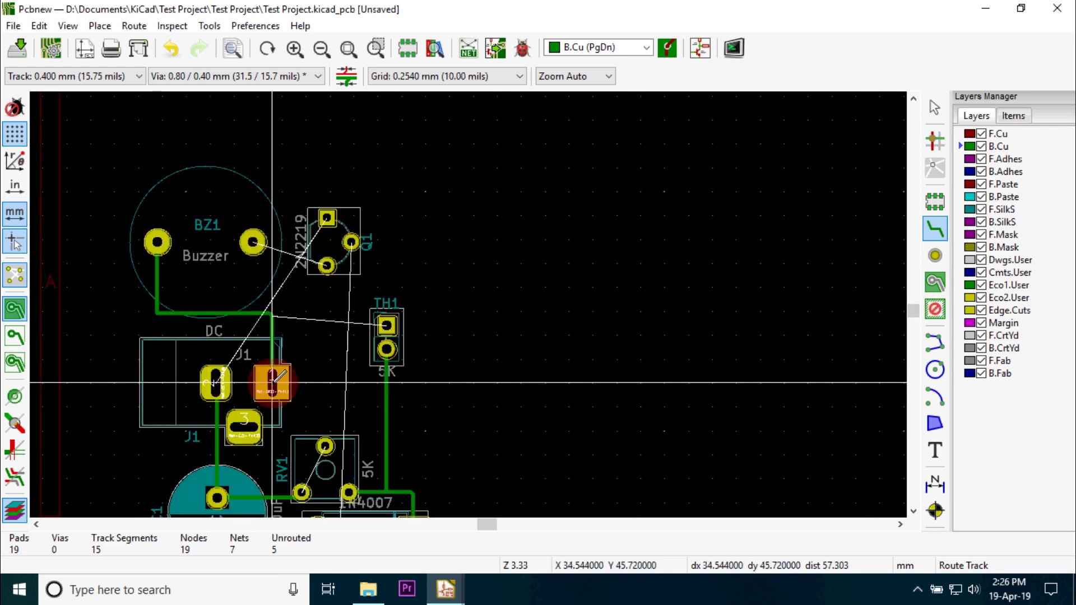
click(274, 314)
click(386, 324)
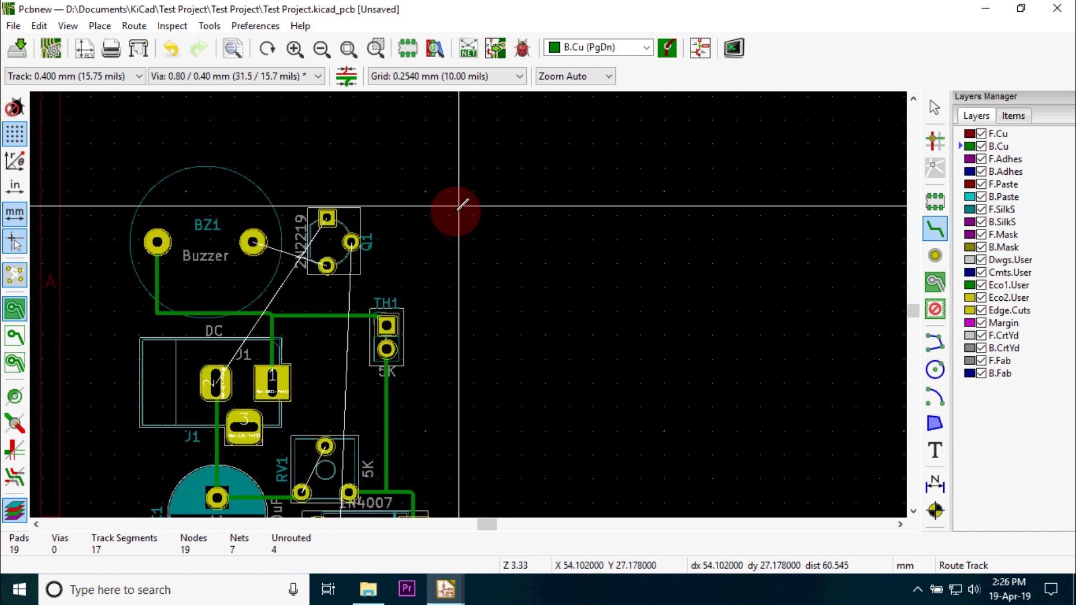
- Route BZ1's right pad to Q1 and join RV1's two pads
click(253, 243)
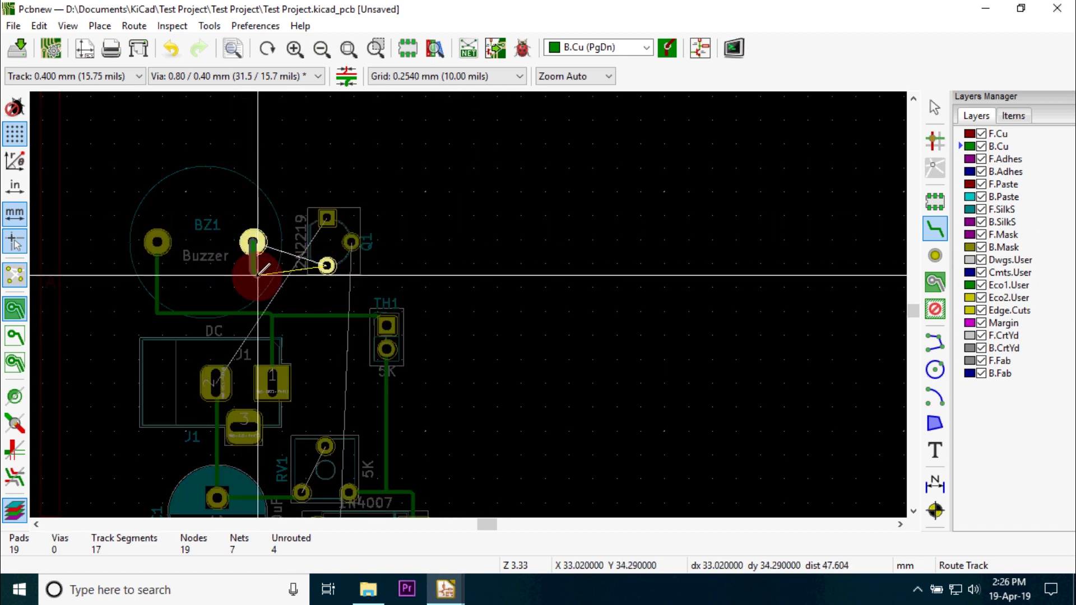
click(327, 266)
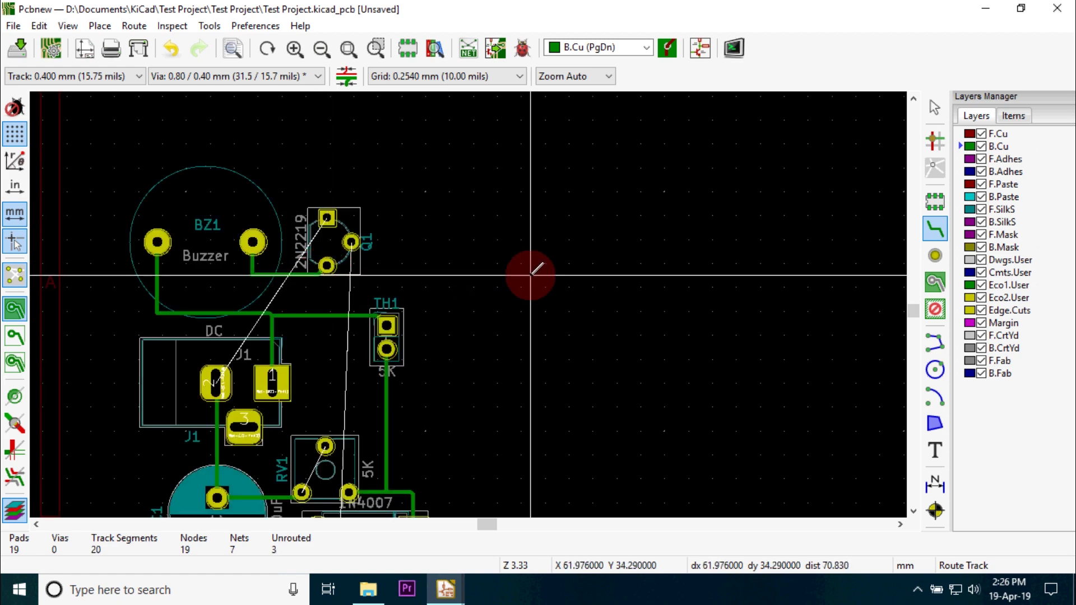
drag(914, 308, 913, 311)
click(302, 368)
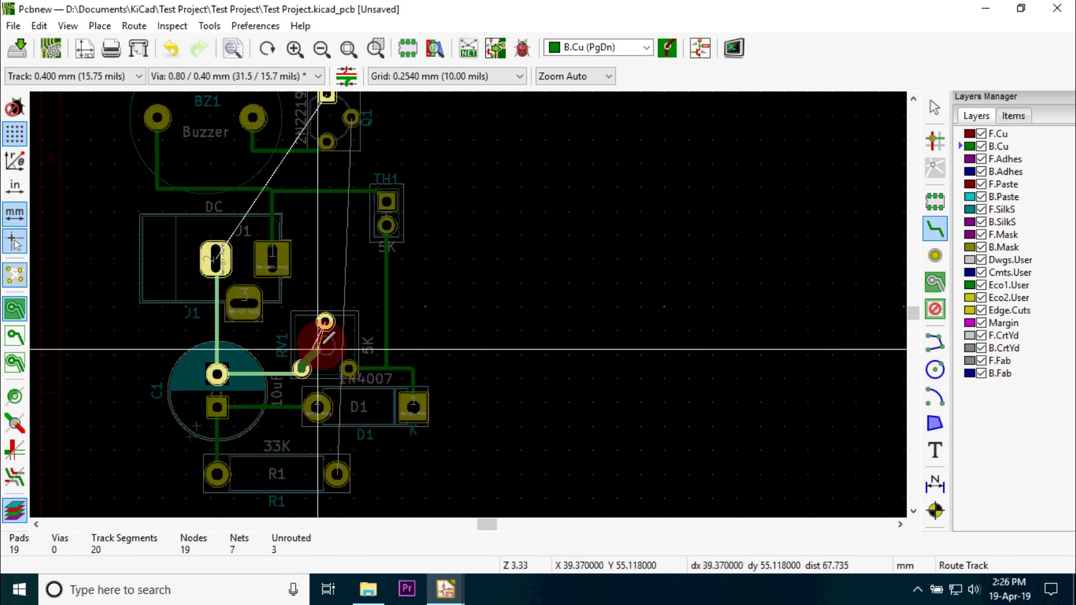
click(325, 322)
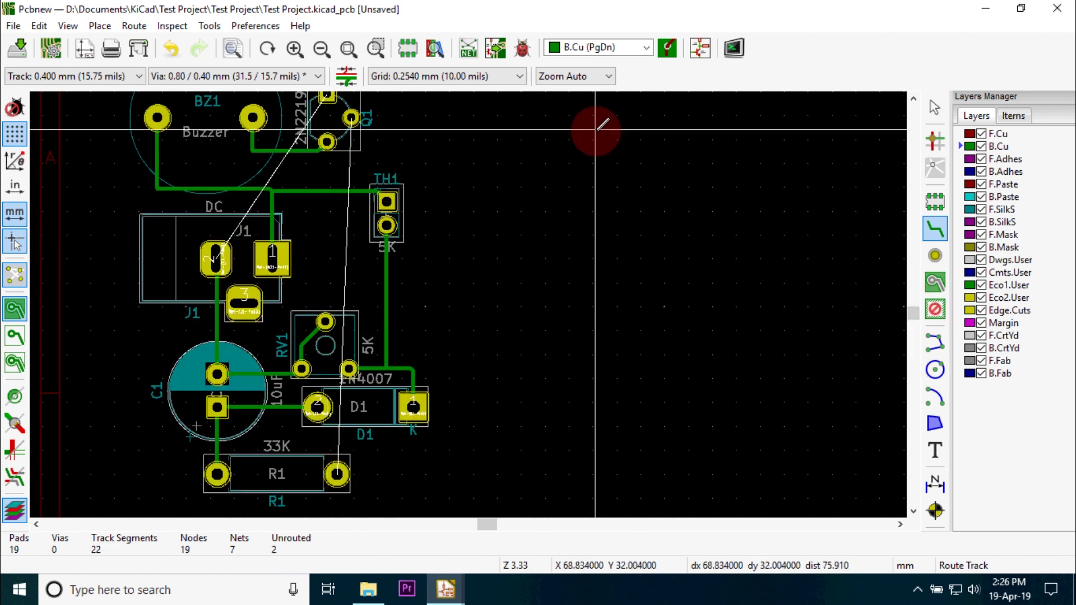
drag(913, 311, 913, 307)
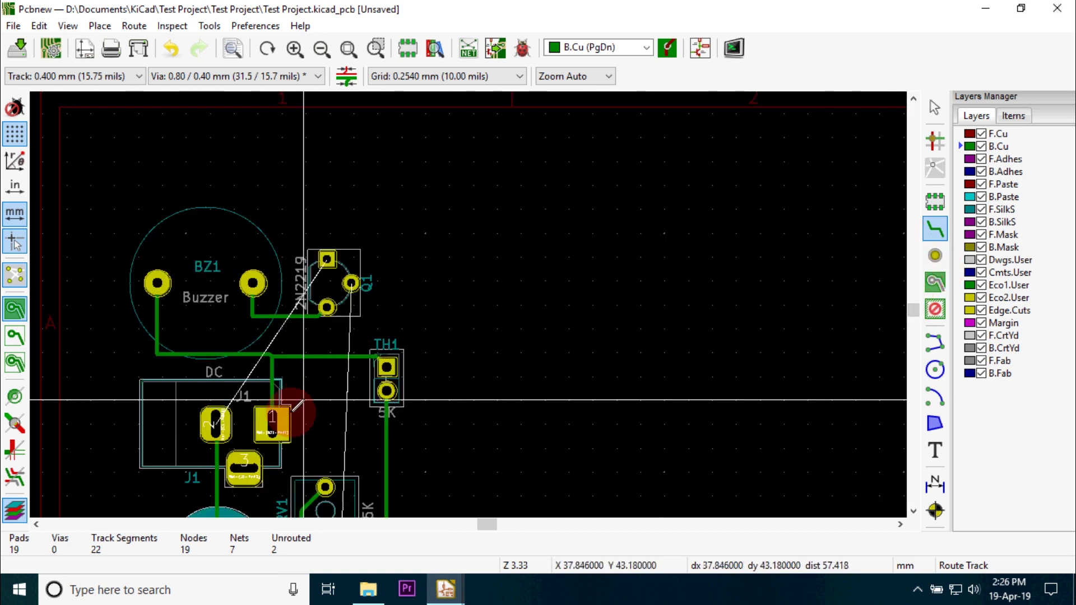
- Route an F.Cu track from J1's pad to Q1's square pad
click(645, 48)
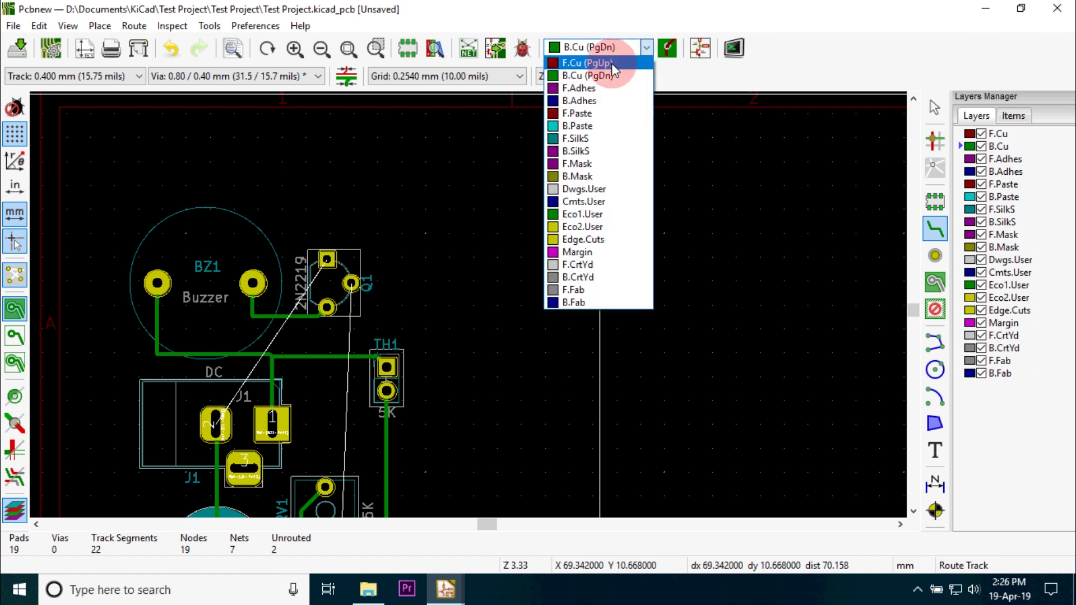
click(586, 67)
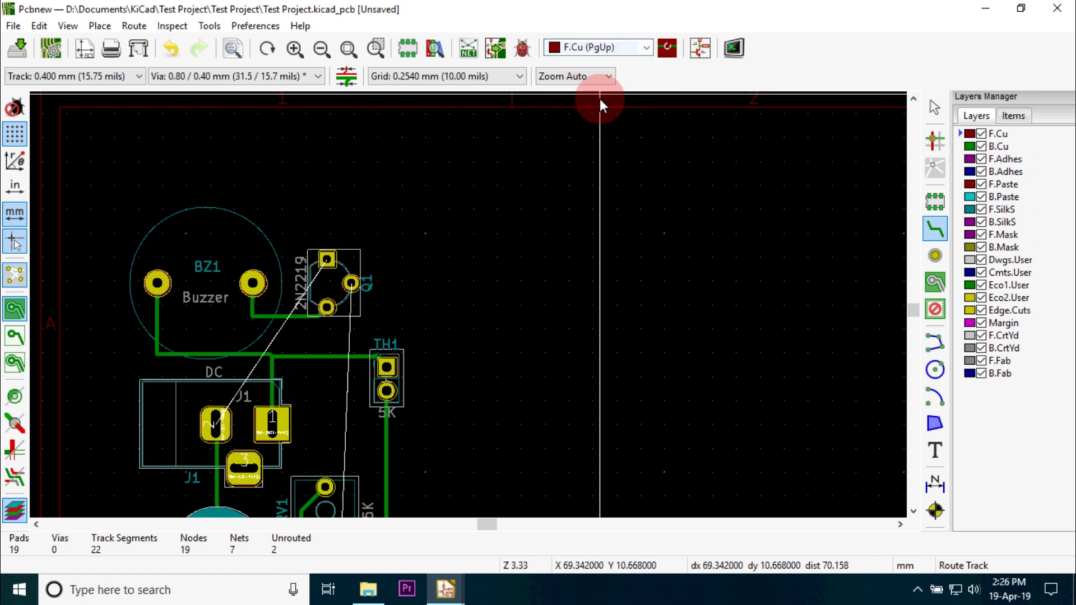
click(227, 423)
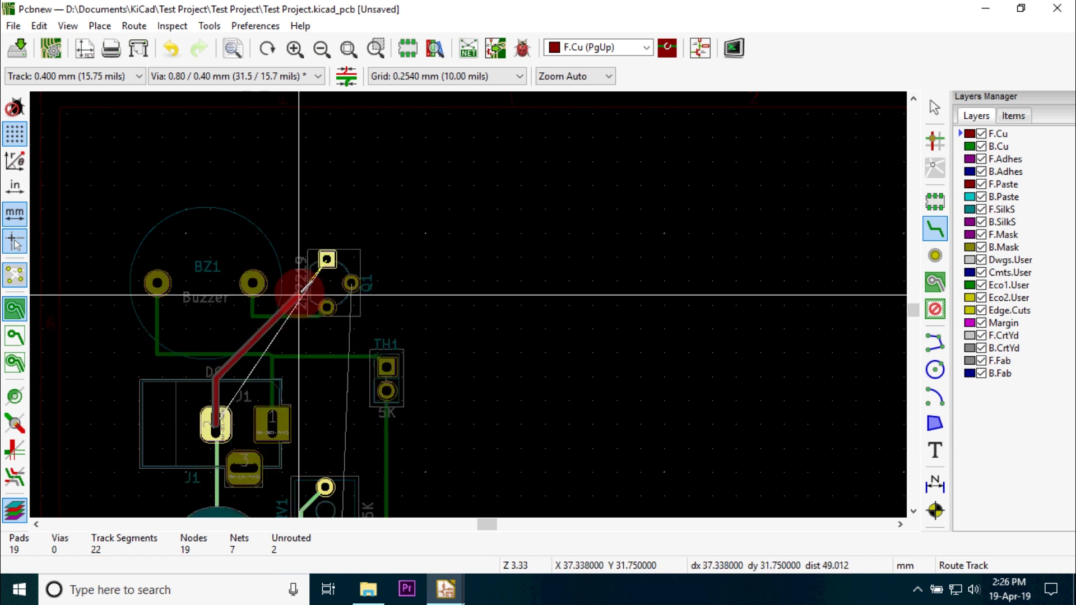
click(329, 259)
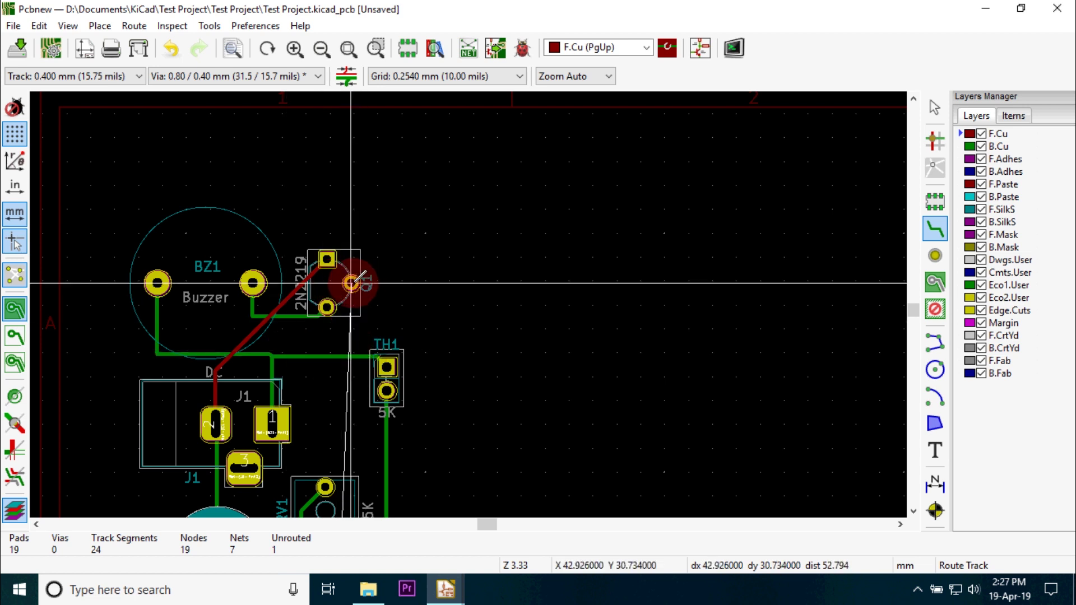
- Route from Q1's right pad on B.Cu, drop a through via, and continue on F.Cu to R1
click(646, 47)
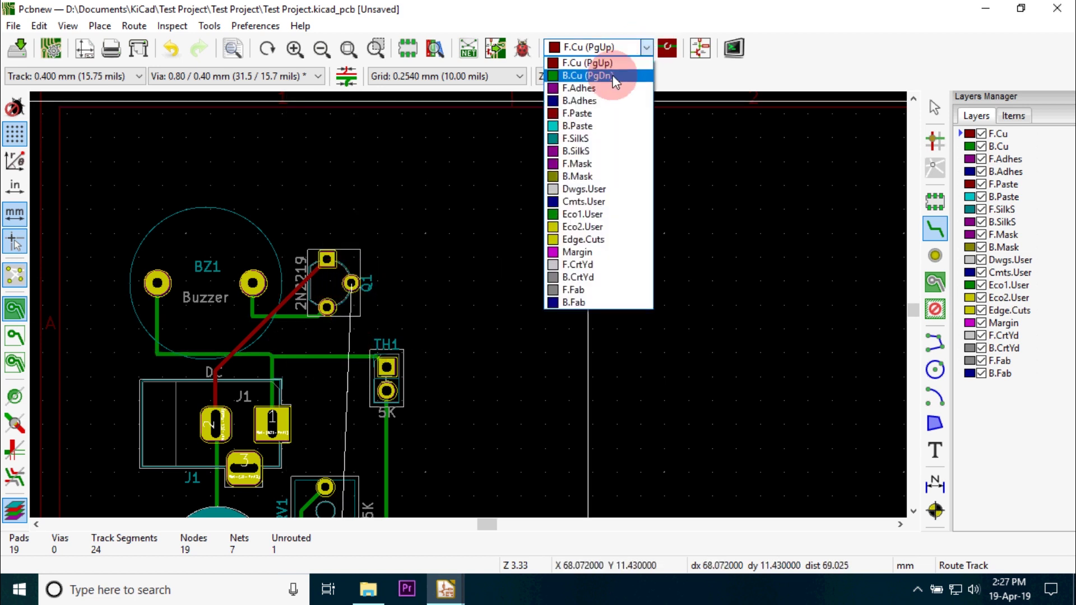
click(584, 74)
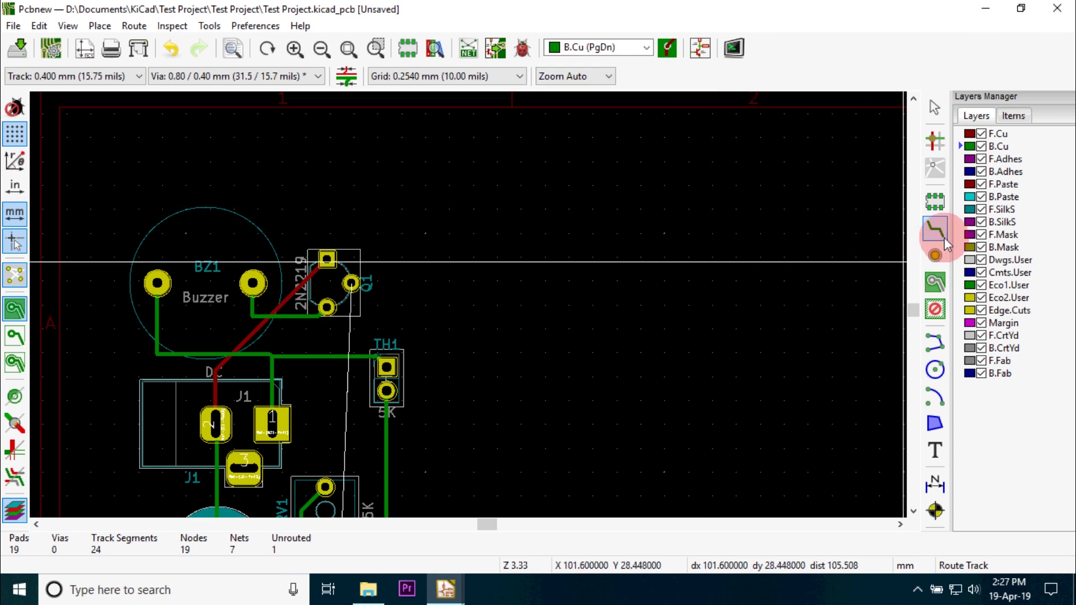
click(351, 283)
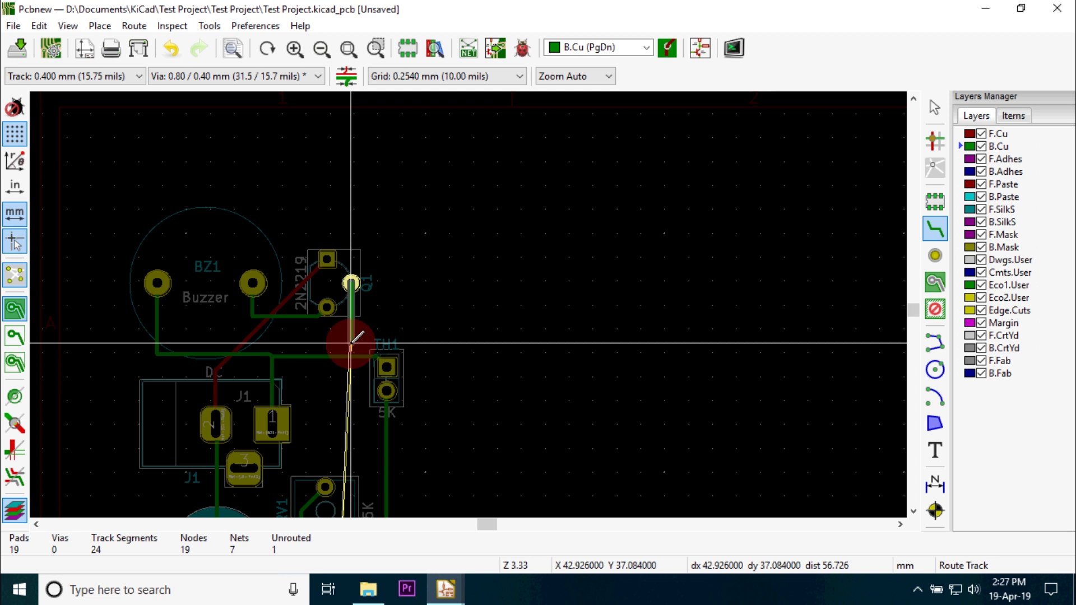
right_click(352, 341)
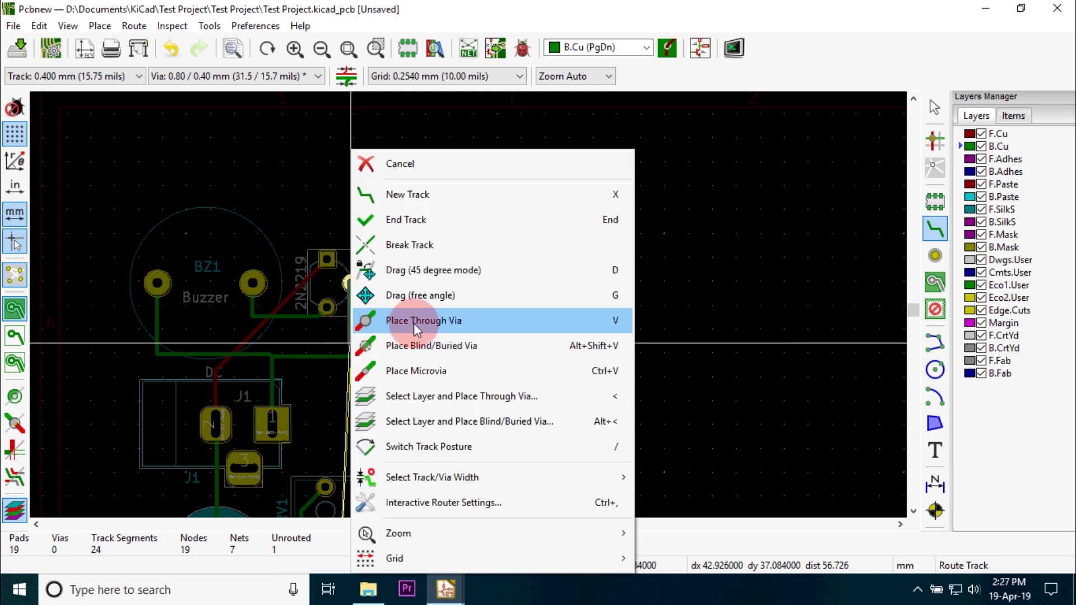
click(376, 321)
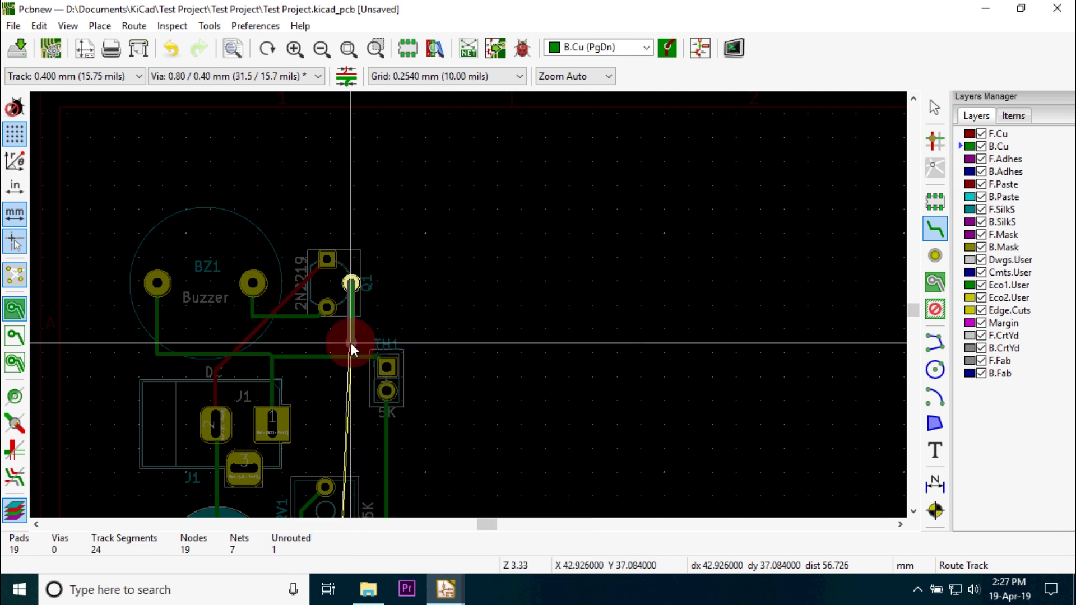
click(351, 343)
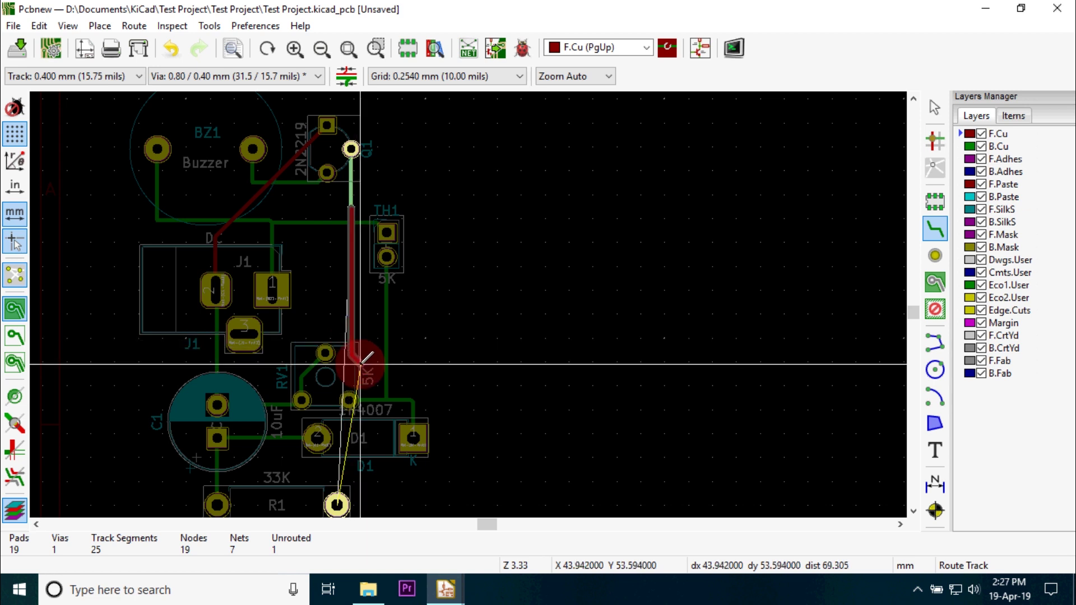
click(353, 357)
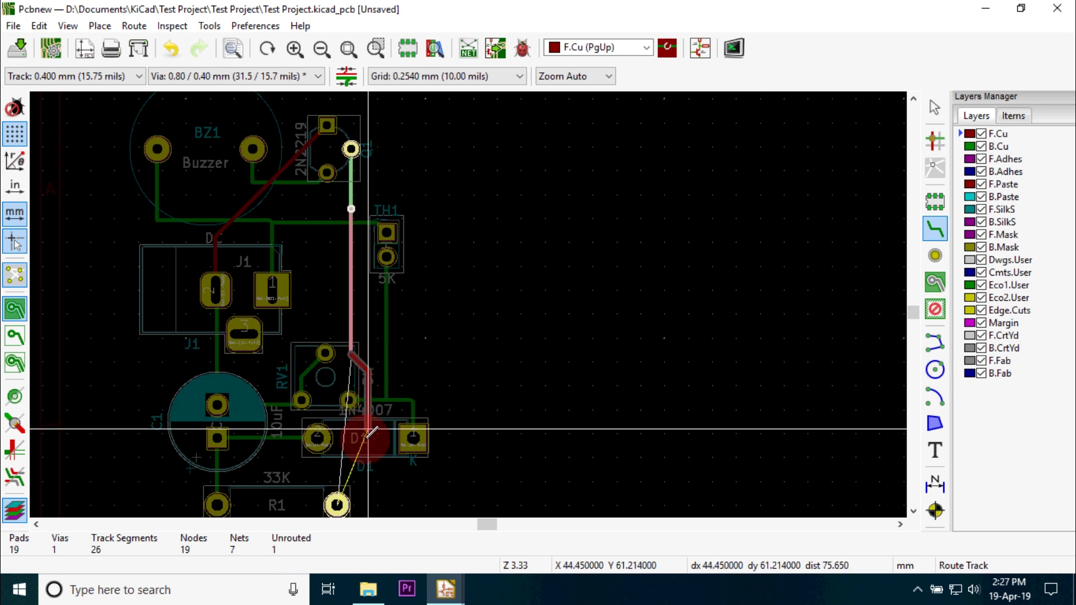
click(338, 480)
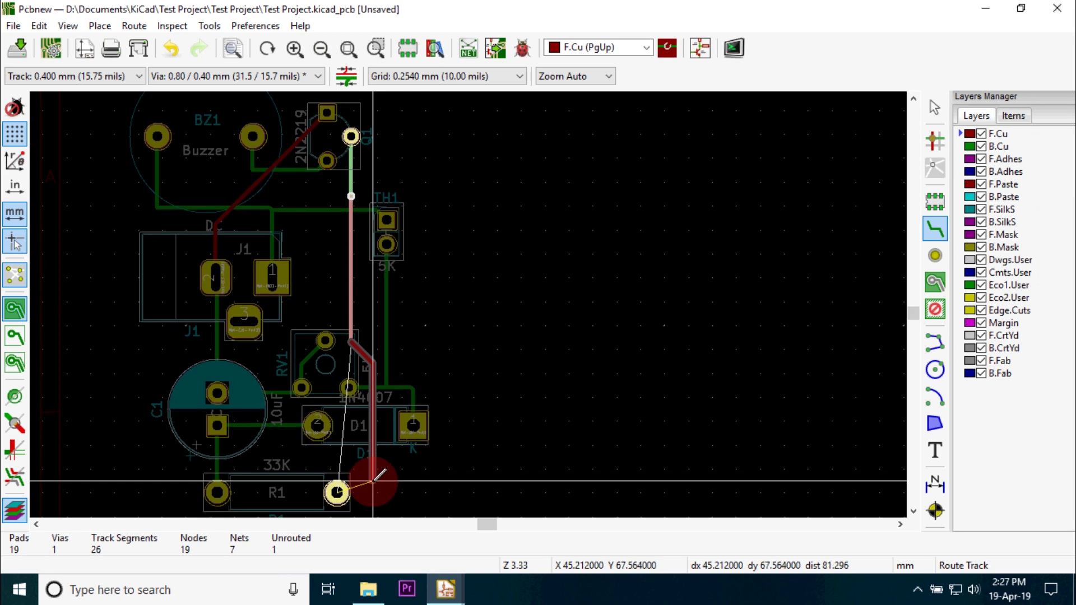
click(336, 464)
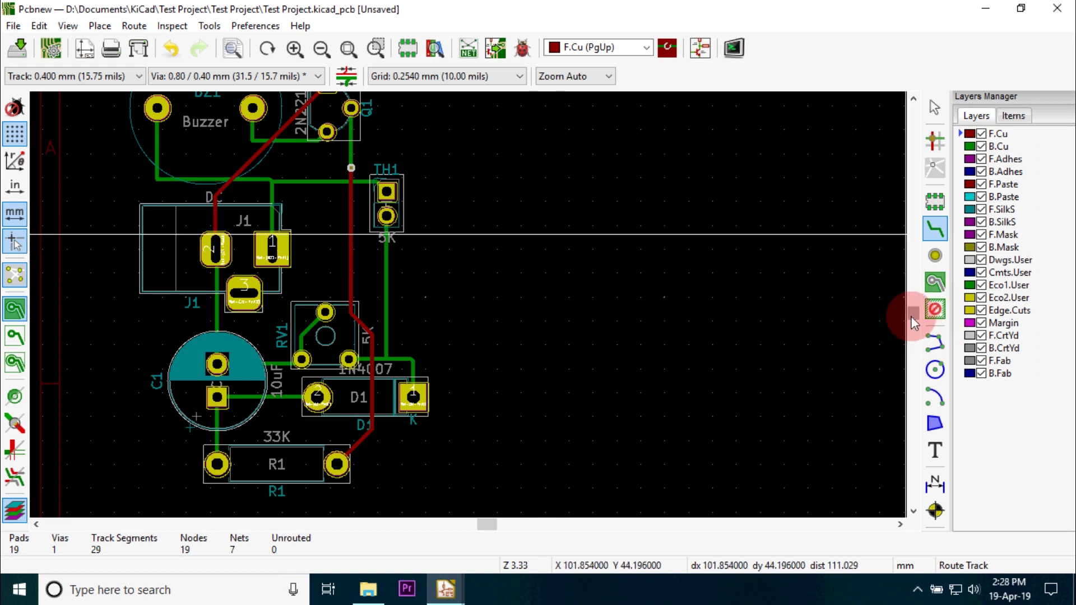
- Zoom out and centre the view on the fully routed board and the empty area above
drag(913, 312, 913, 316)
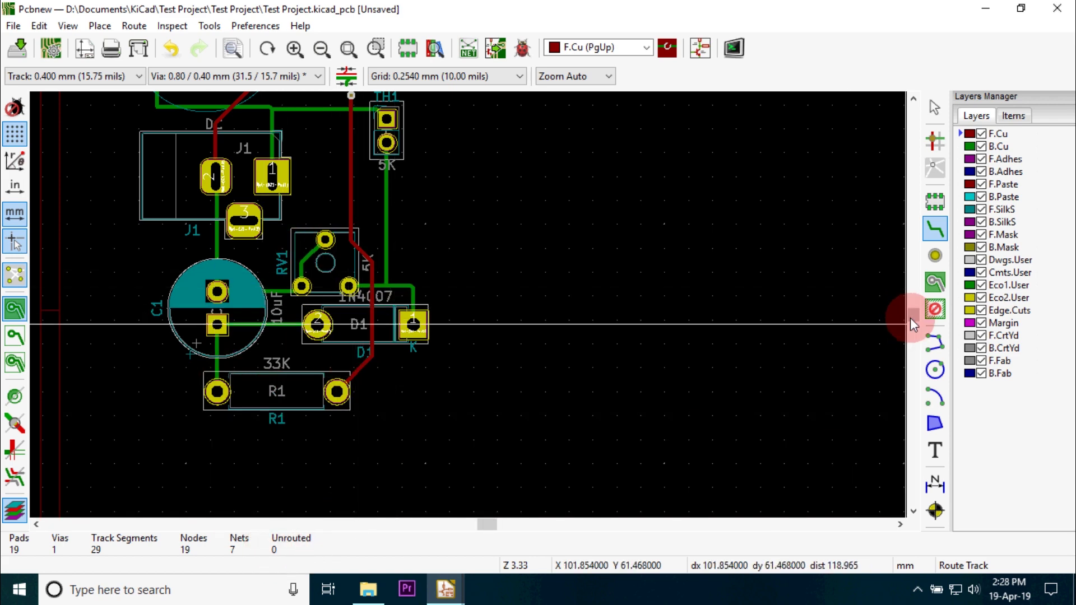
drag(911, 317, 913, 314)
scroll(671, 331, down, 1)
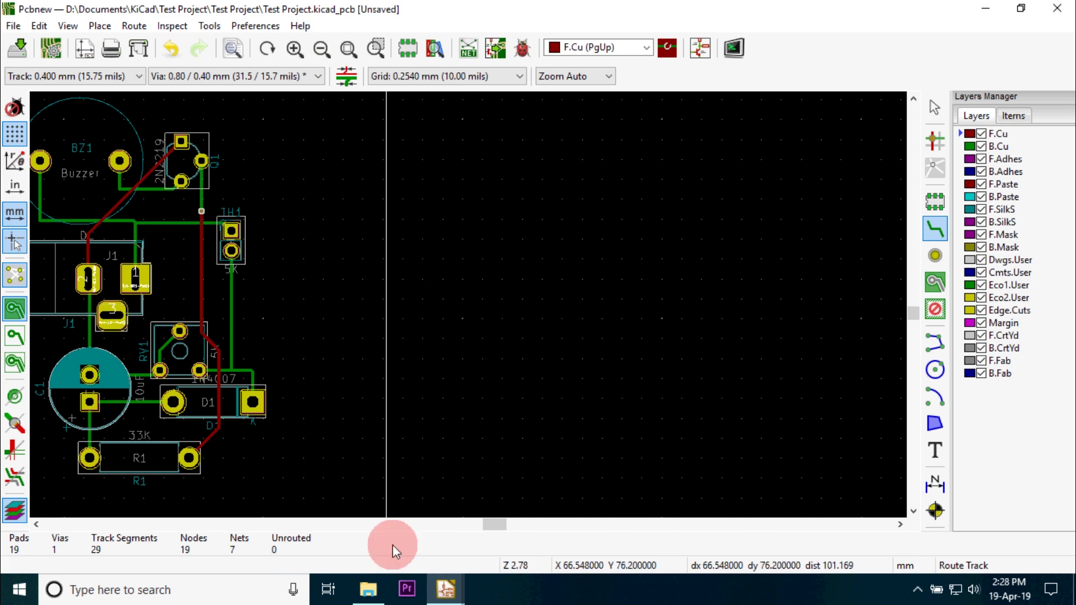
drag(491, 524, 477, 524)
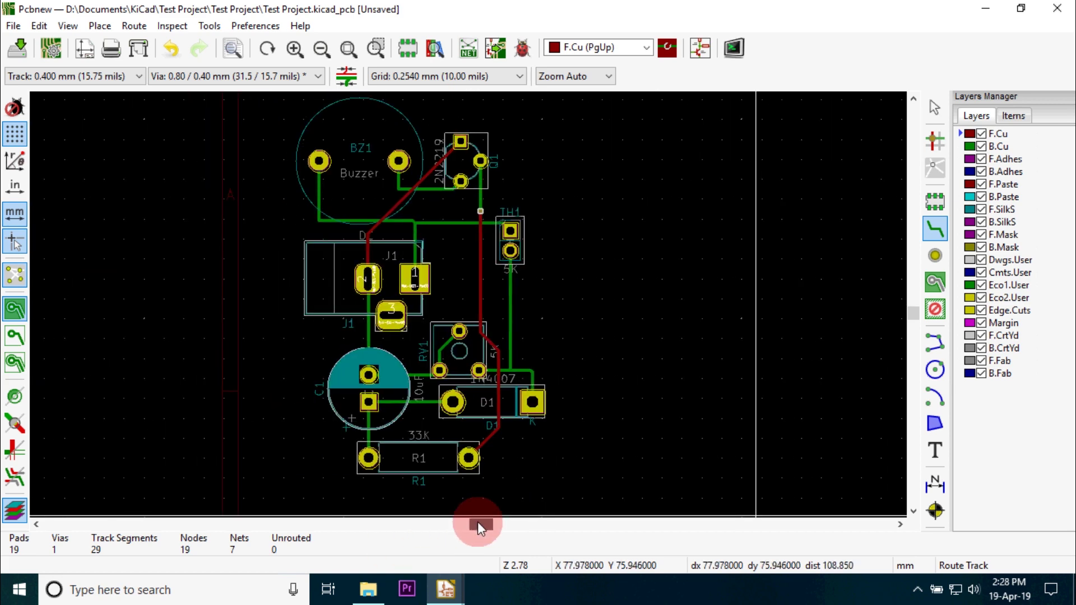
click(473, 441)
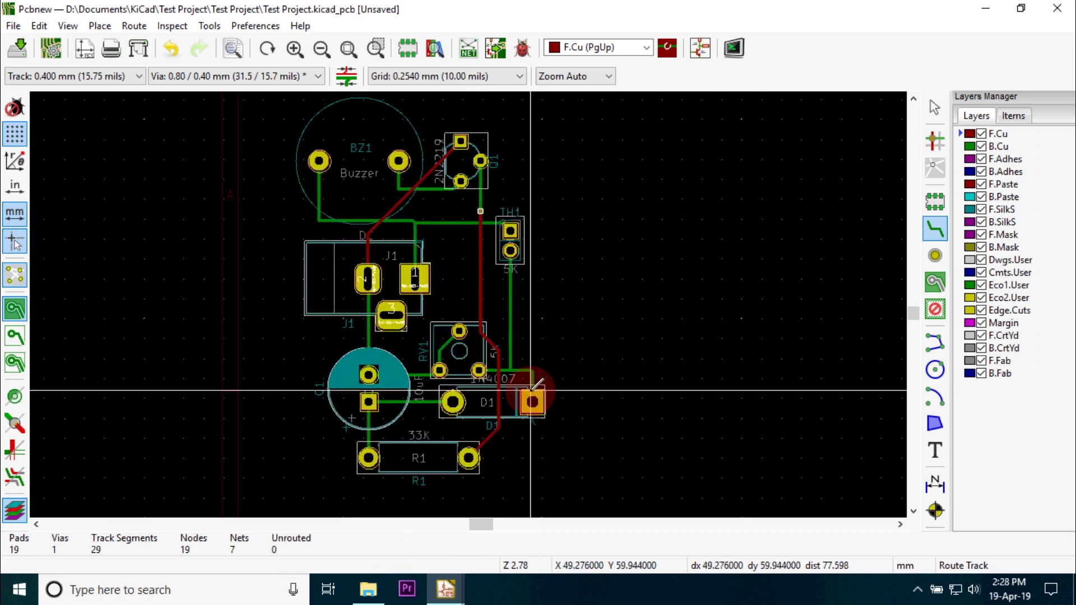
scroll(586, 342, down, 1)
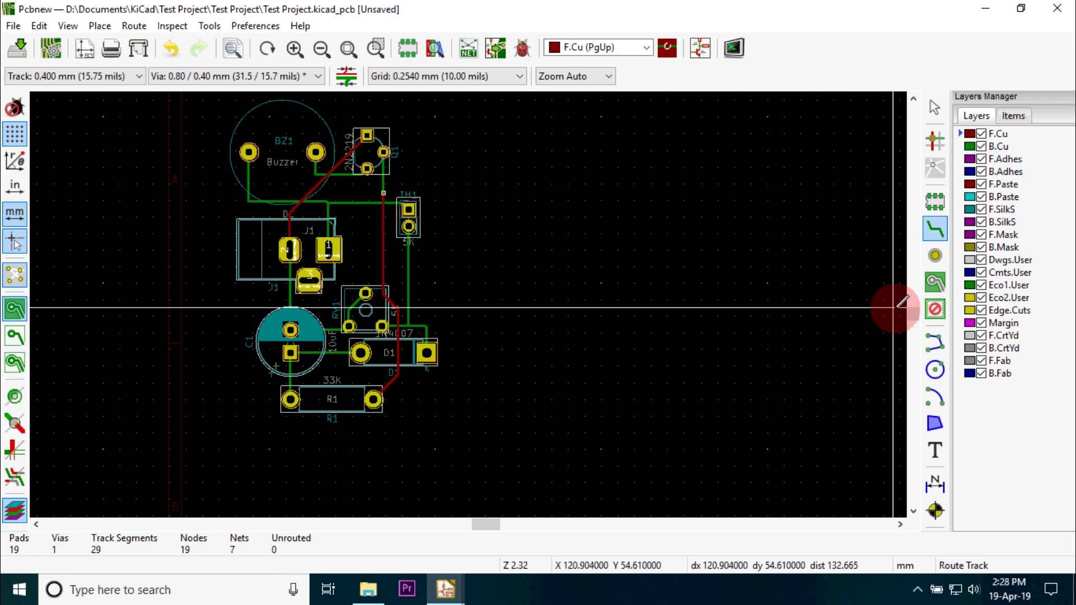
scroll(905, 306, up, 3)
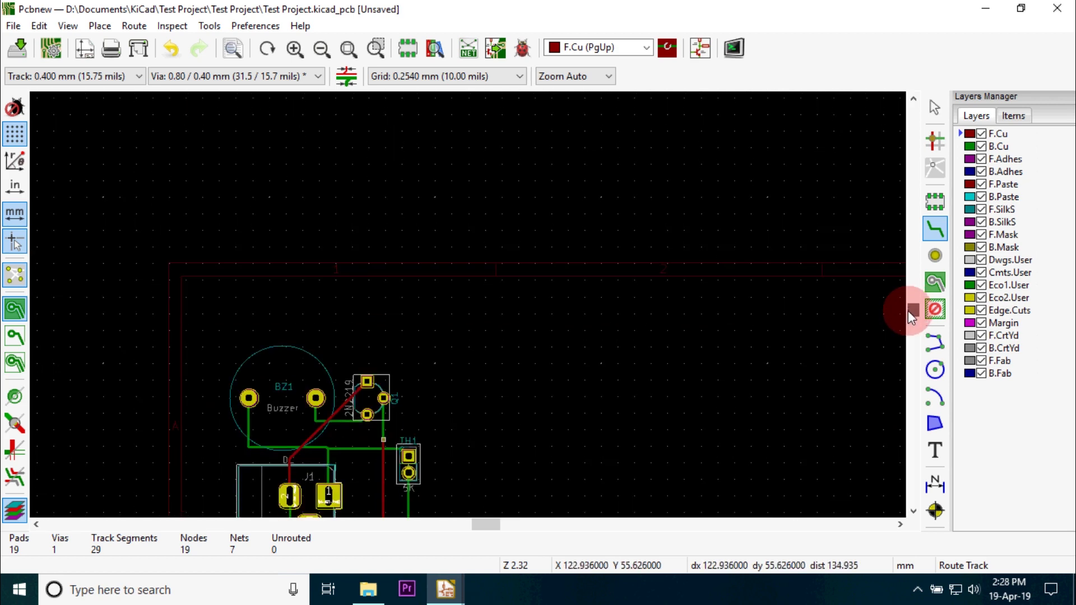
scroll(908, 311, down, 2)
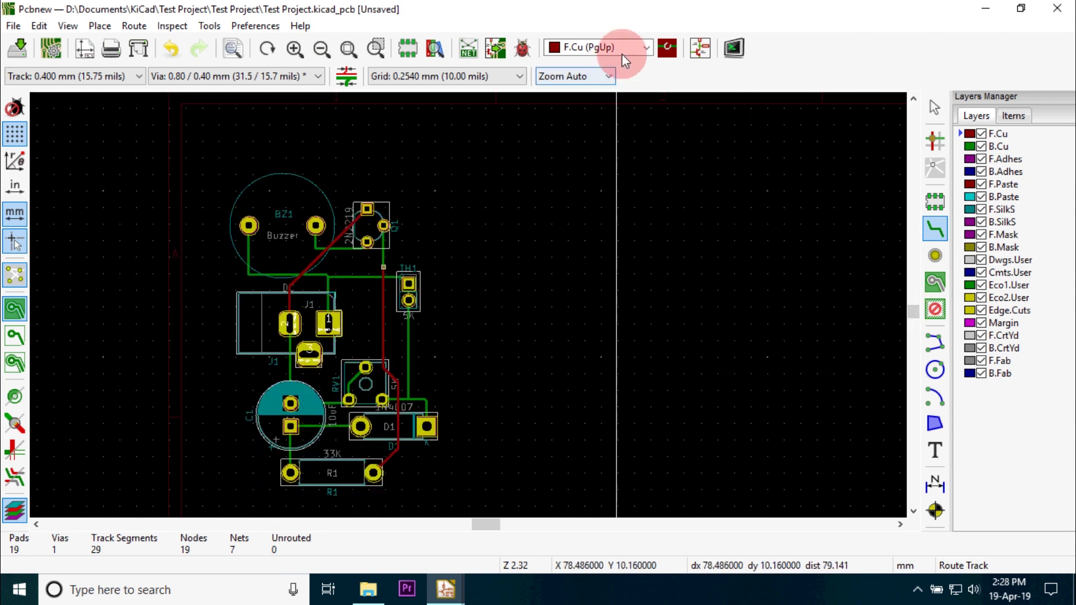
- On Edge.Cuts, draw the outline's top, right and bottom edges around the components
click(639, 47)
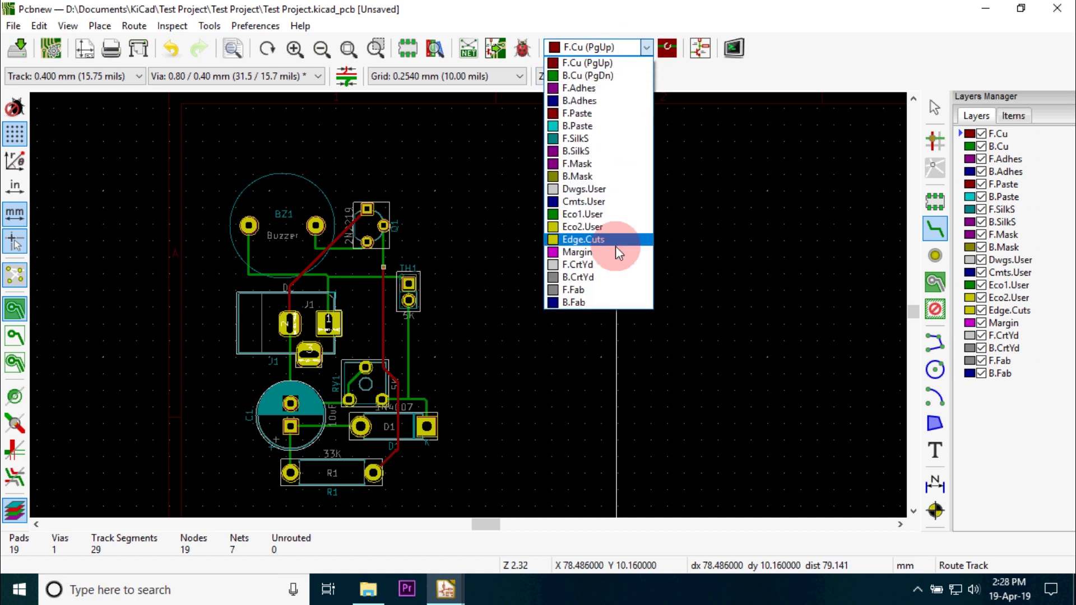
click(599, 246)
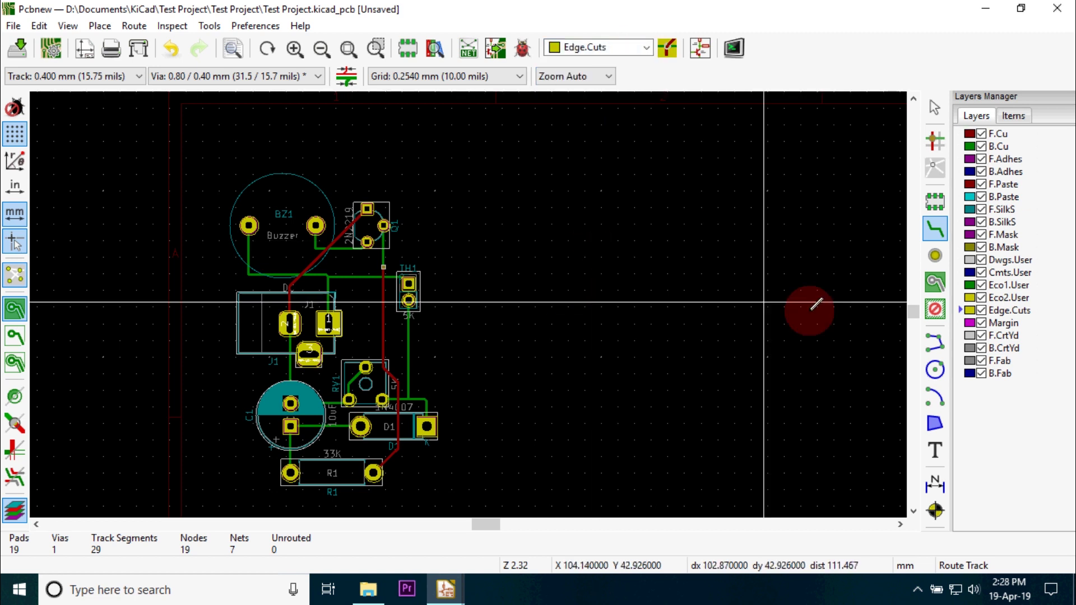
click(937, 345)
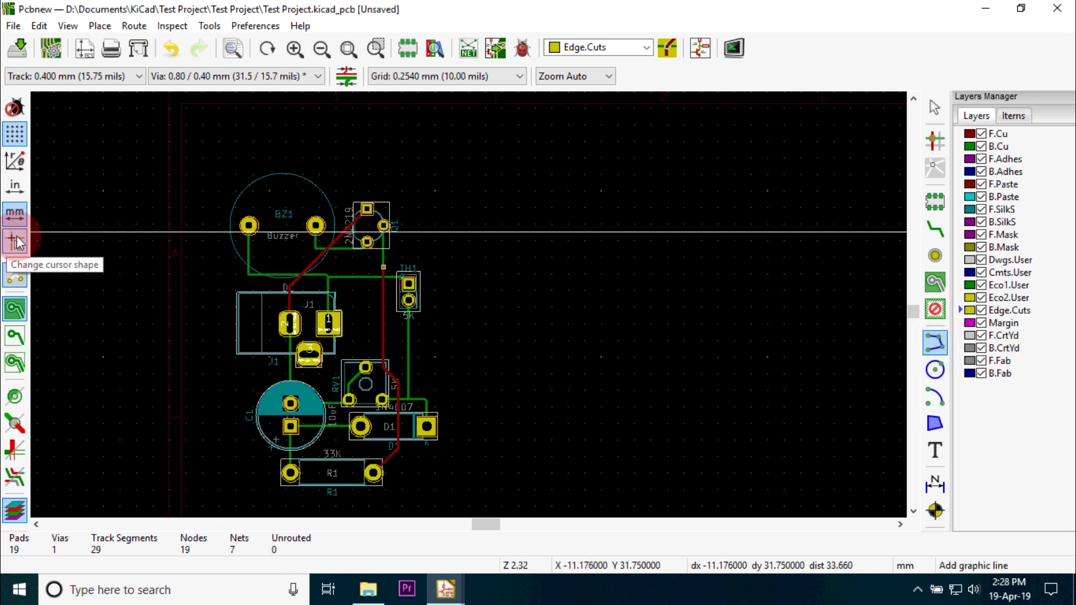
click(223, 166)
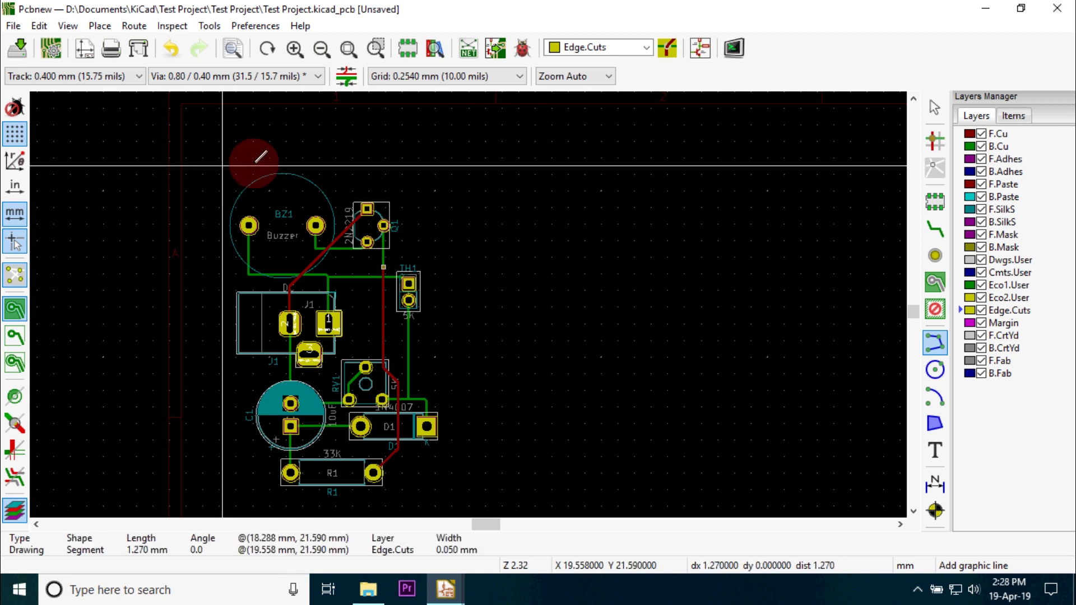
click(448, 164)
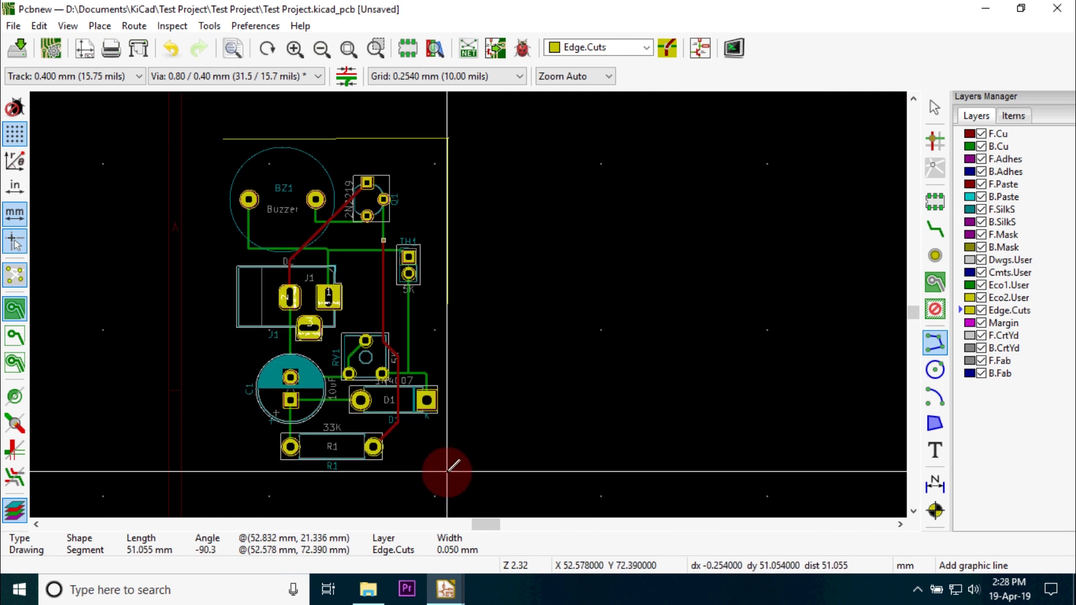
click(449, 472)
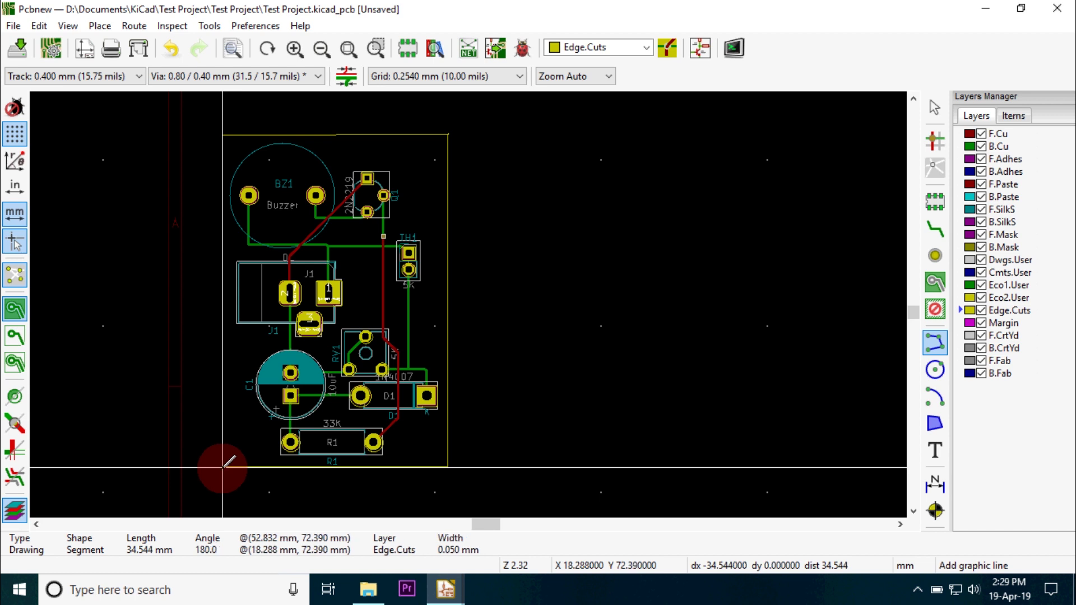
click(222, 468)
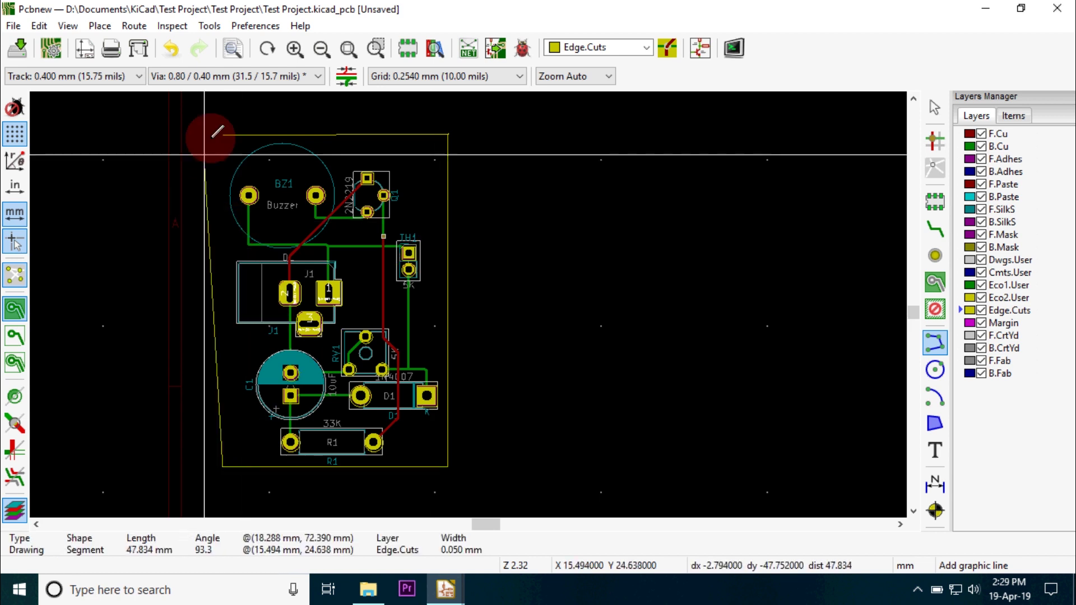
- Close the outline at the final corner, end the line, and zoom out to the whole board
scroll(475, 297, up, 10)
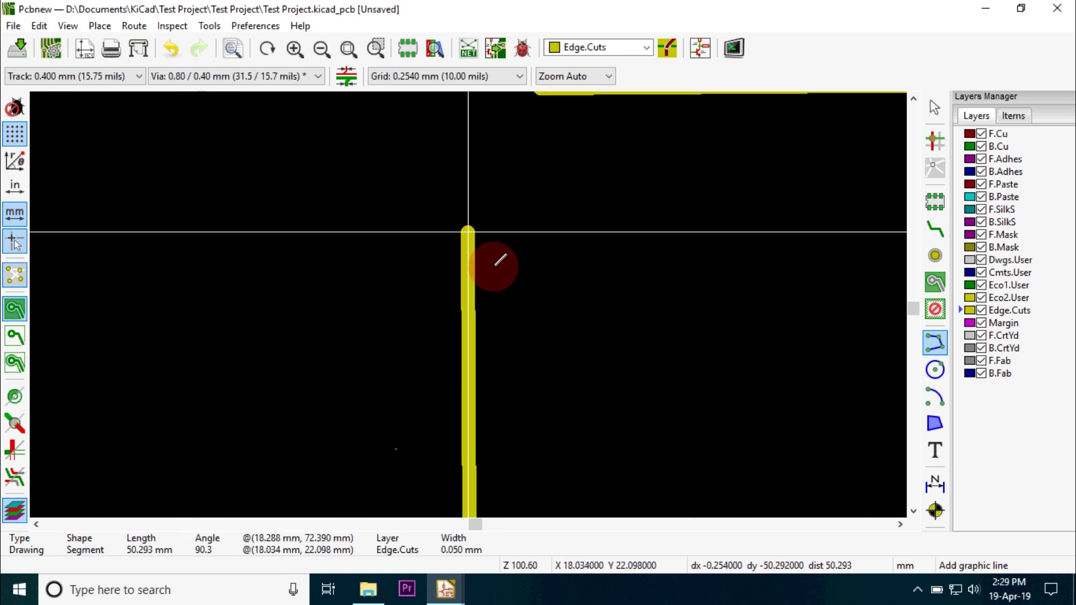
click(469, 126)
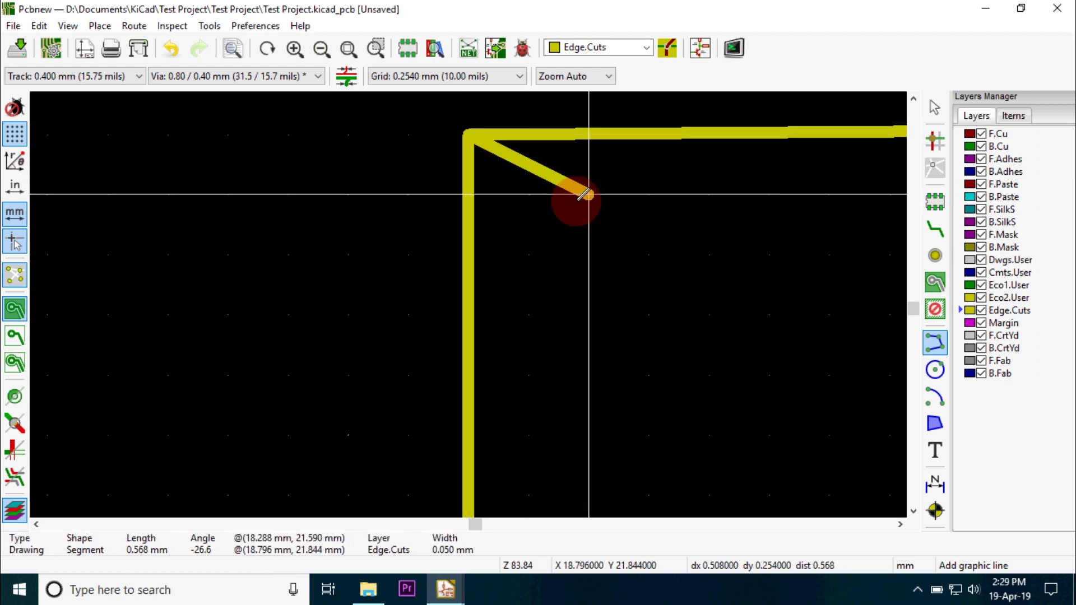
right_click(490, 214)
click(522, 223)
scroll(470, 301, down, 3)
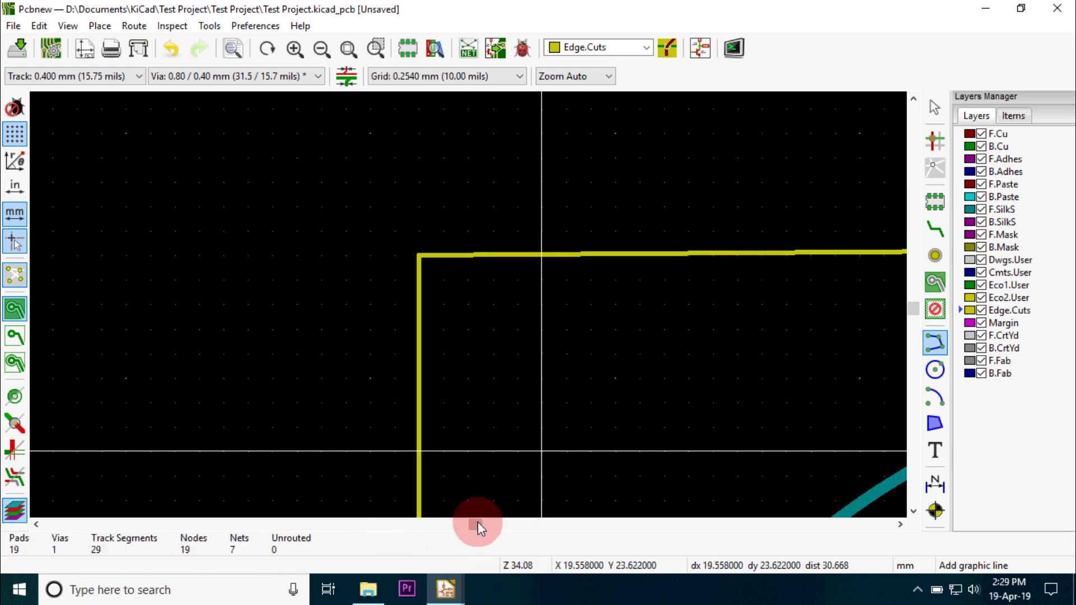
mouse_move(476, 524)
mouse_down()
mouse_move(490, 523)
mouse_move(477, 526)
mouse_up()
scroll(463, 301, down, 9)
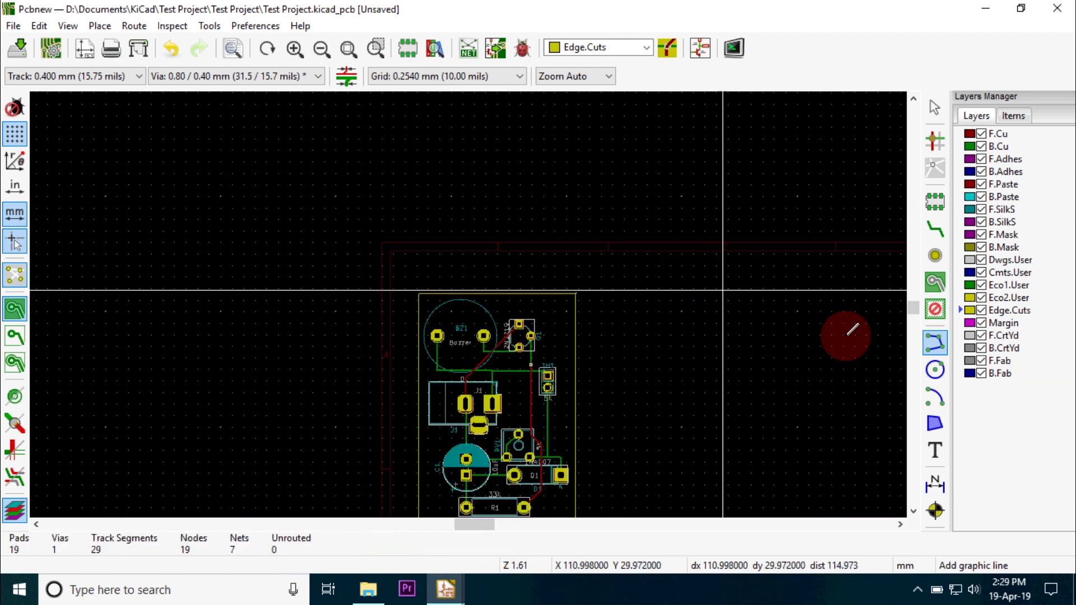
scroll(916, 310, down, 3)
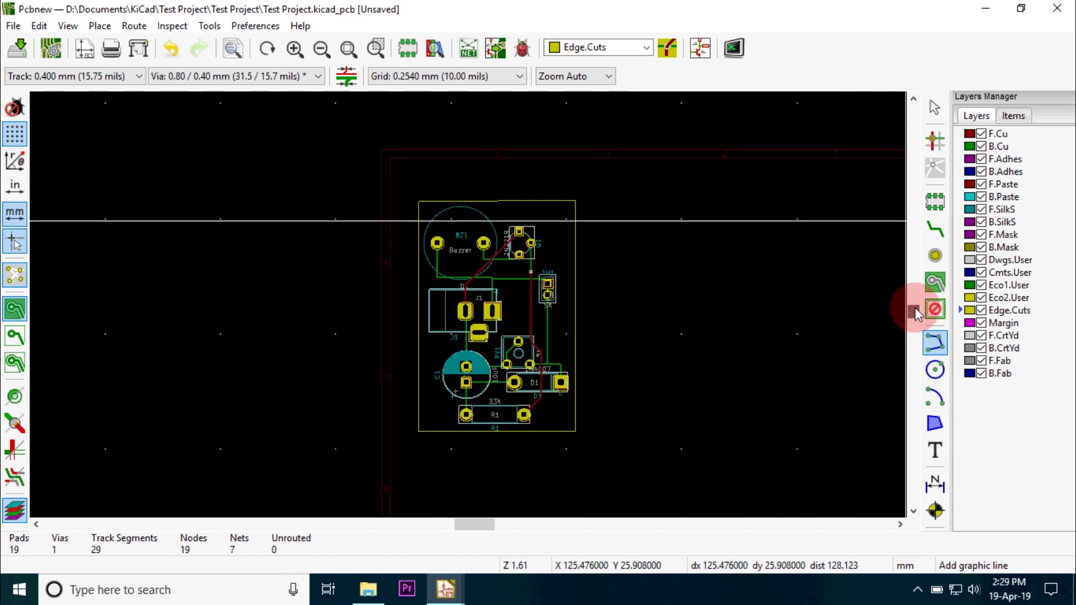
scroll(480, 260, up, 1)
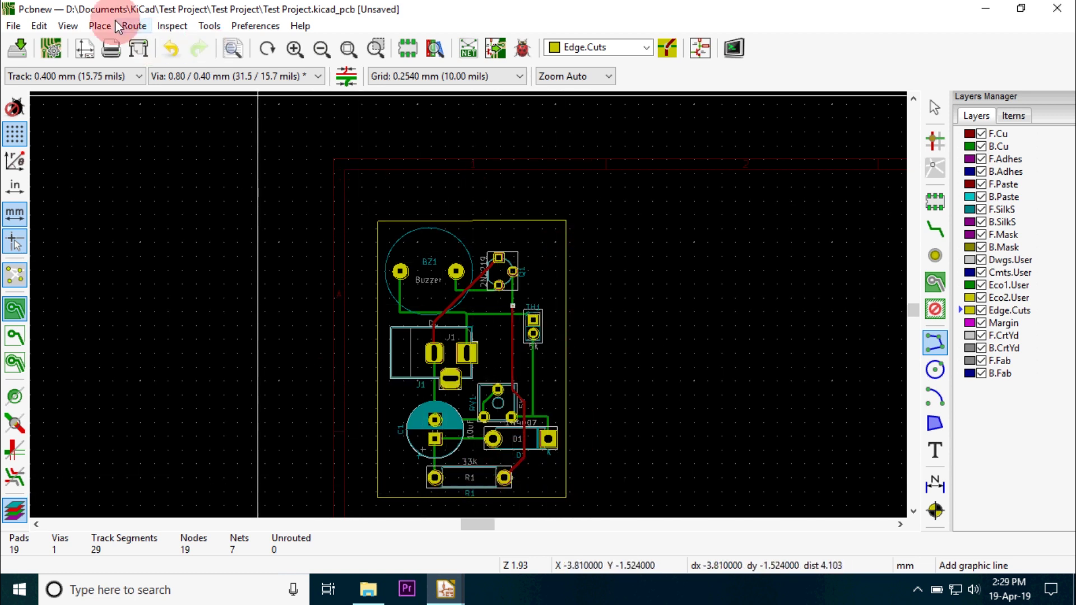
click(68, 25)
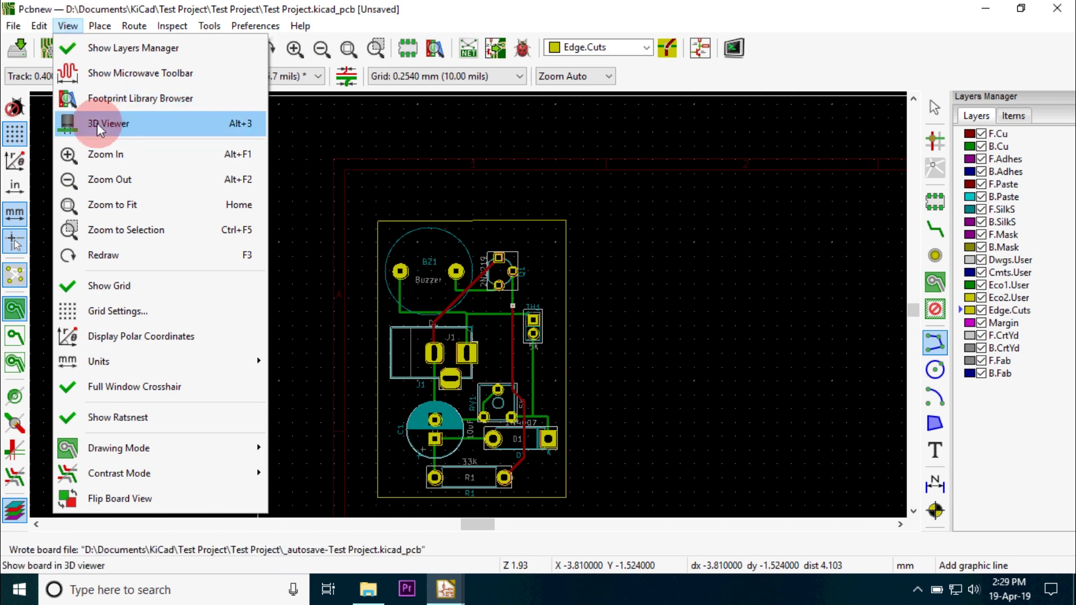
click(115, 133)
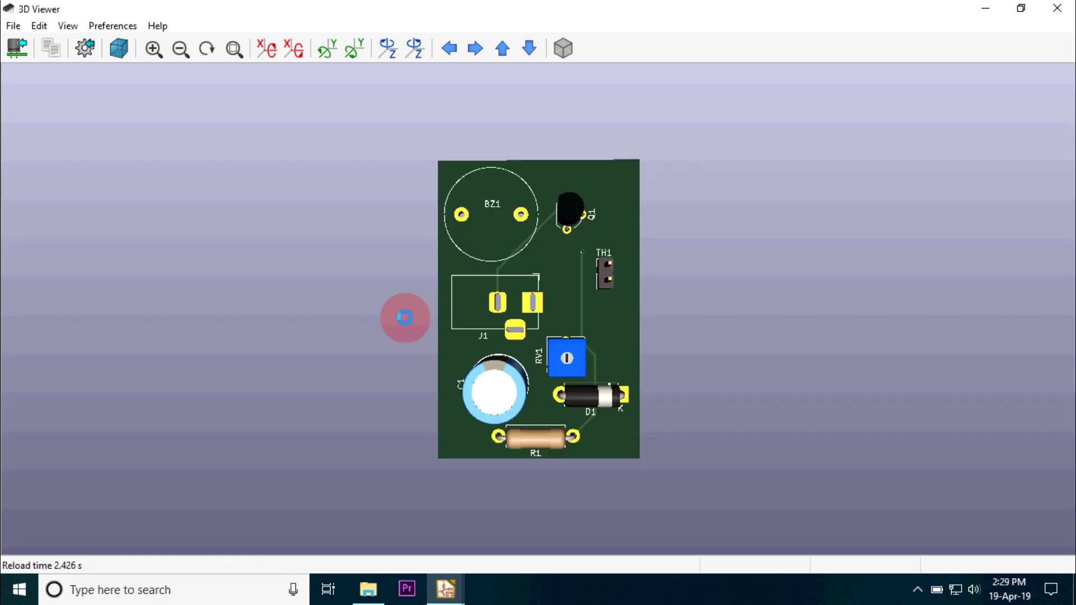
drag(405, 318, 463, 324)
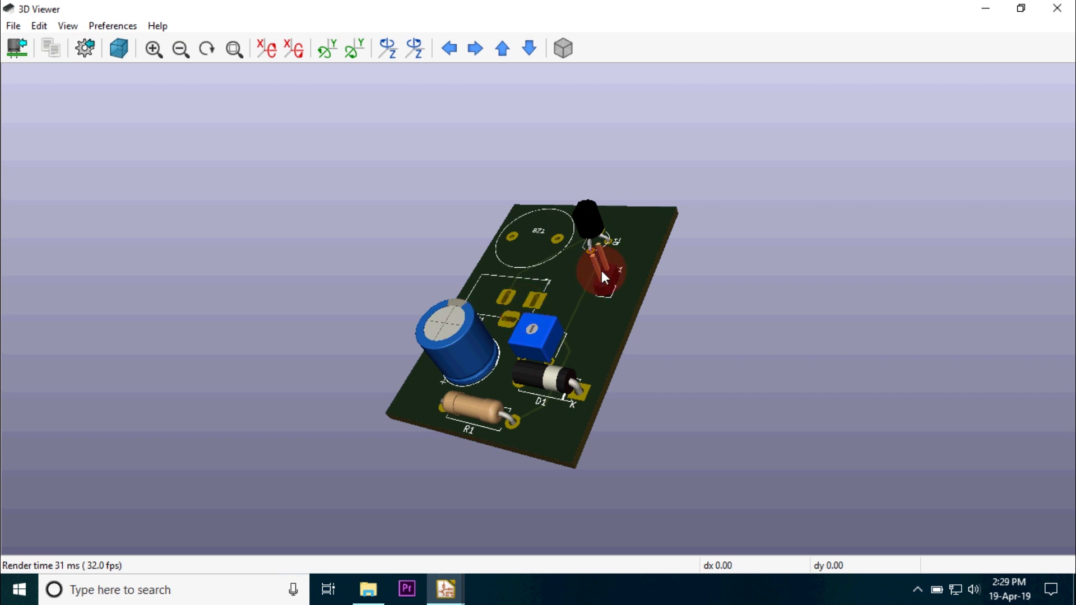
drag(602, 273, 542, 422)
drag(613, 269, 675, 348)
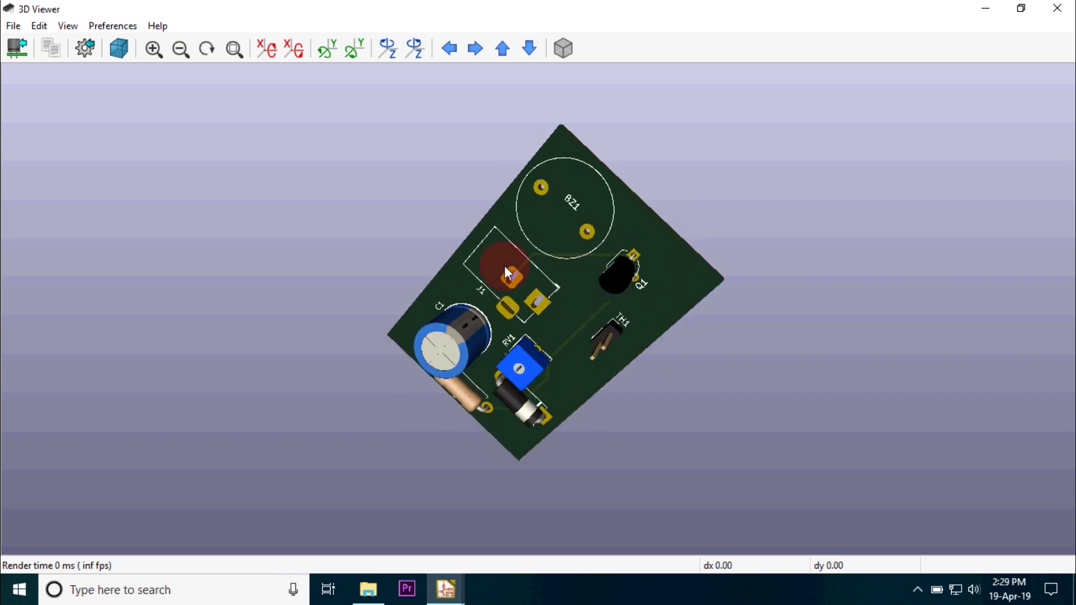
drag(507, 273, 500, 436)
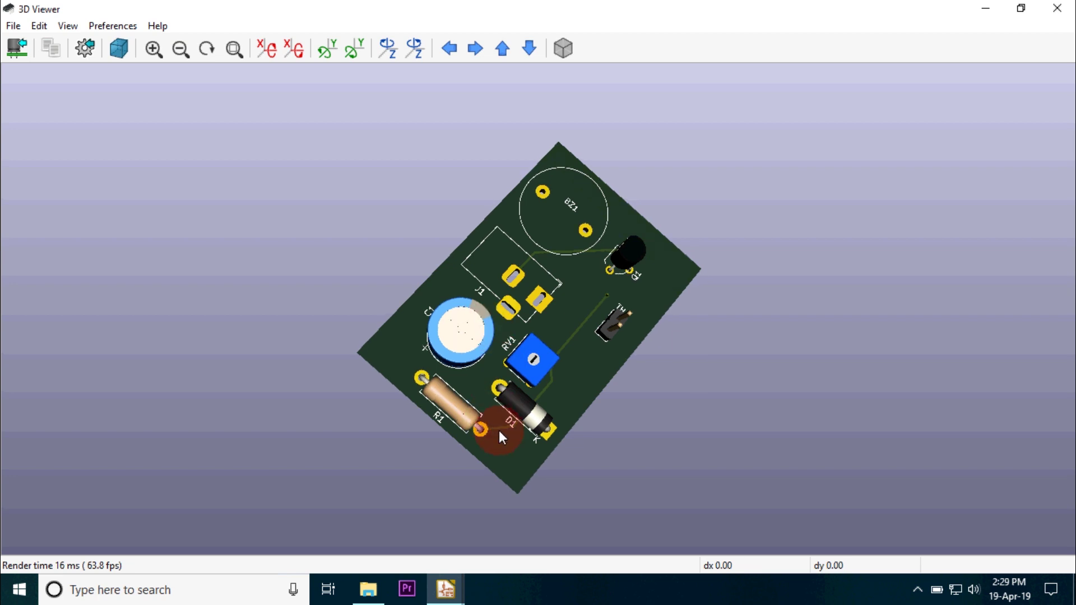
click(927, 115)
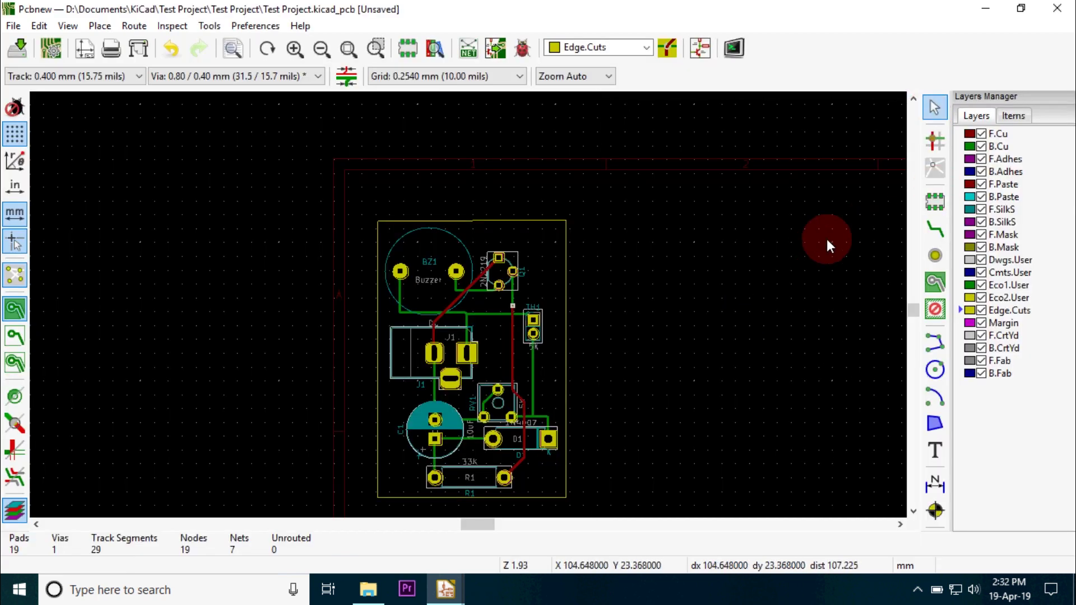
- Place a MountingHole_3.2mm_M3 footprint from Mounting_Holes at the board's top-right corner
click(934, 202)
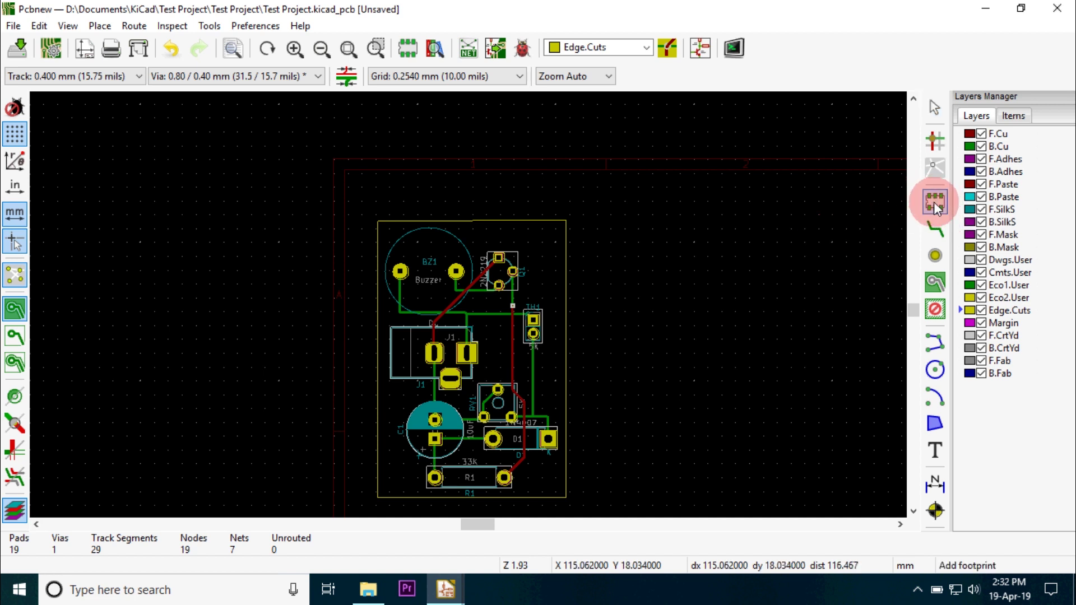
click(544, 238)
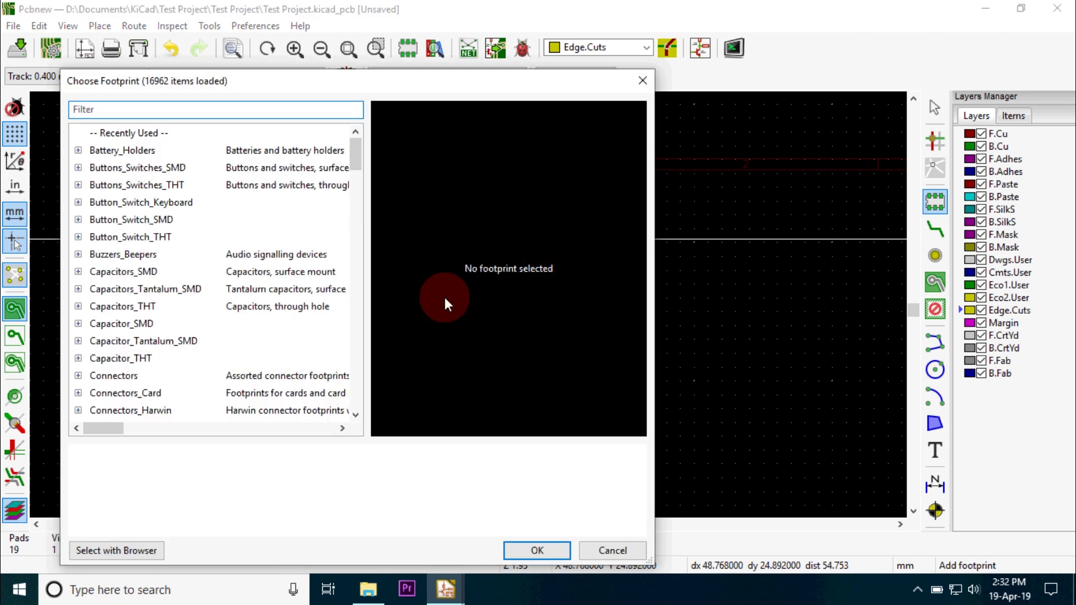
drag(352, 147, 342, 292)
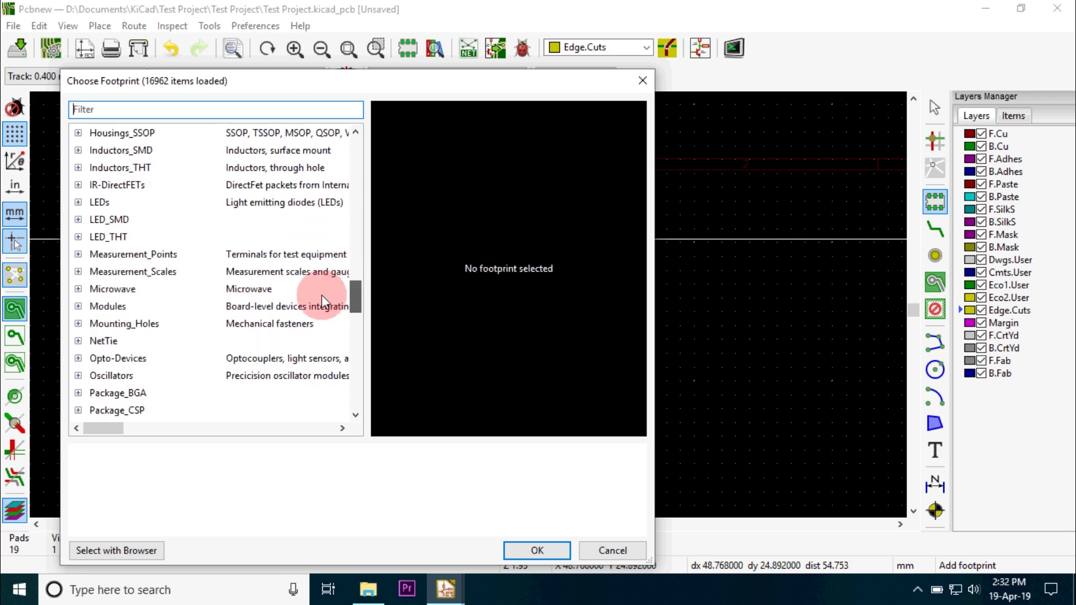
click(80, 322)
drag(358, 236, 358, 272)
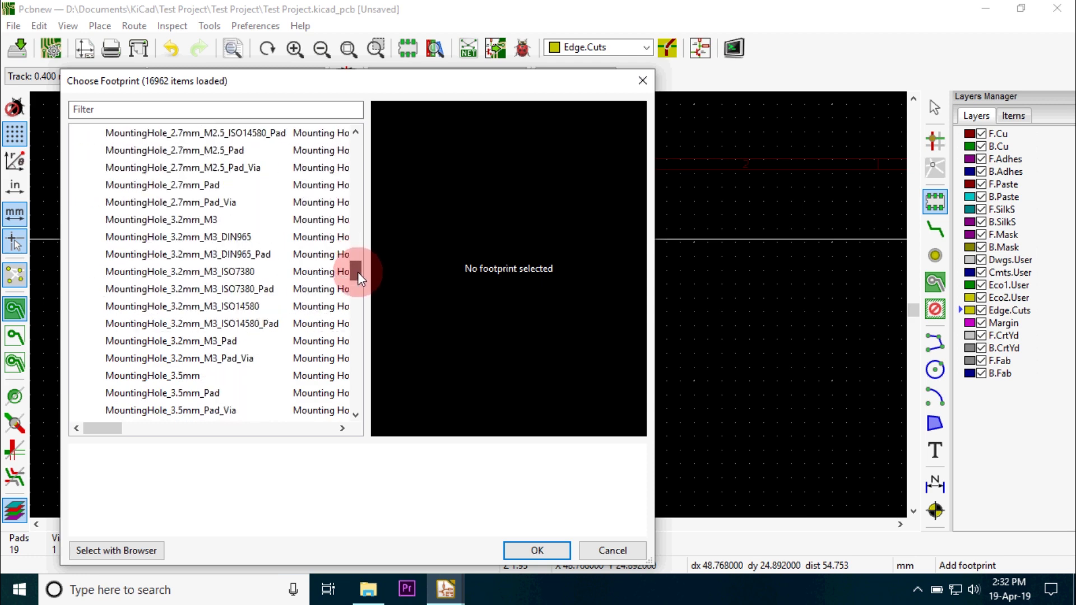
click(186, 219)
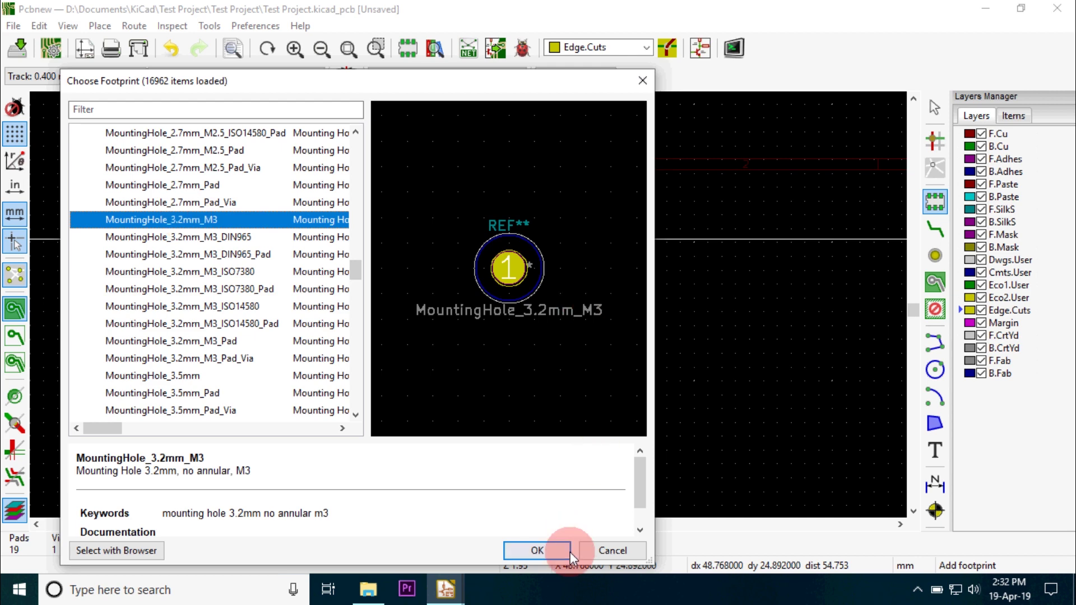
click(550, 550)
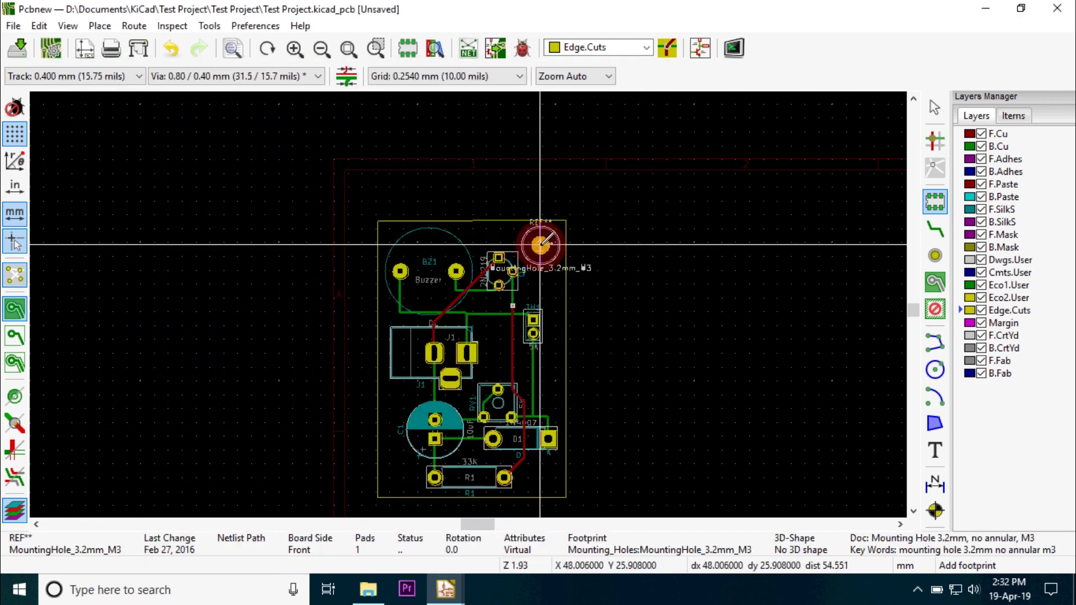
click(539, 244)
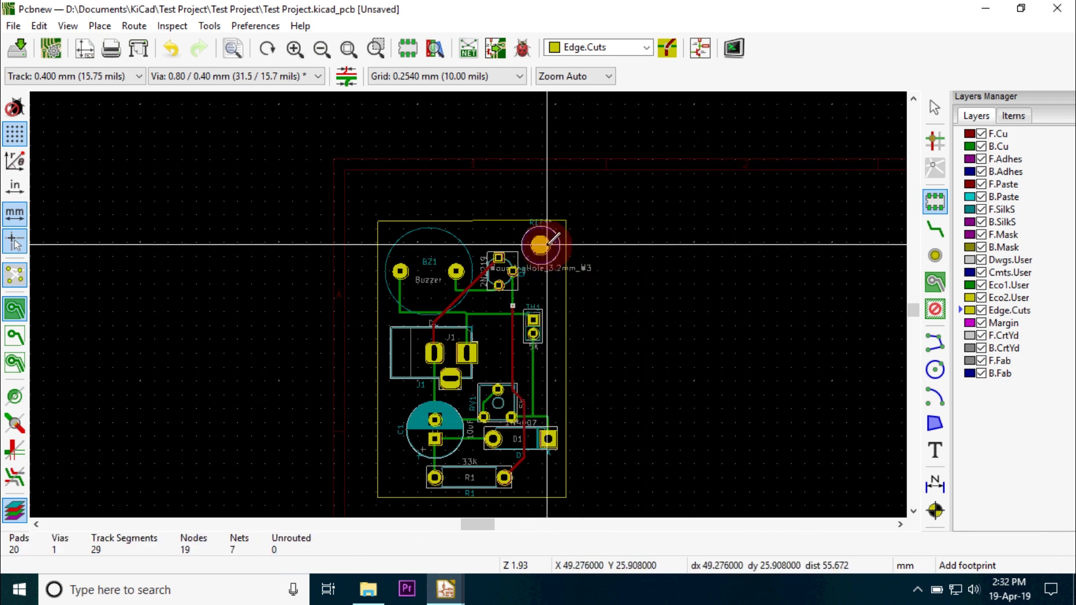
- Place two more MountingHole_3.2mm_M3 holes at the lower-left and lower-right corners
click(392, 481)
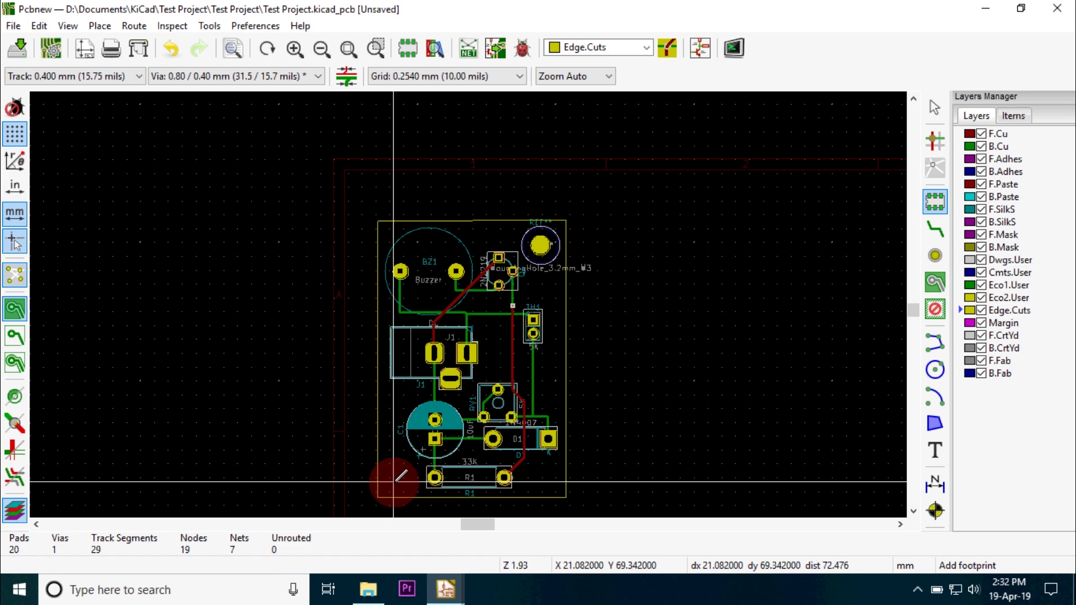
click(492, 287)
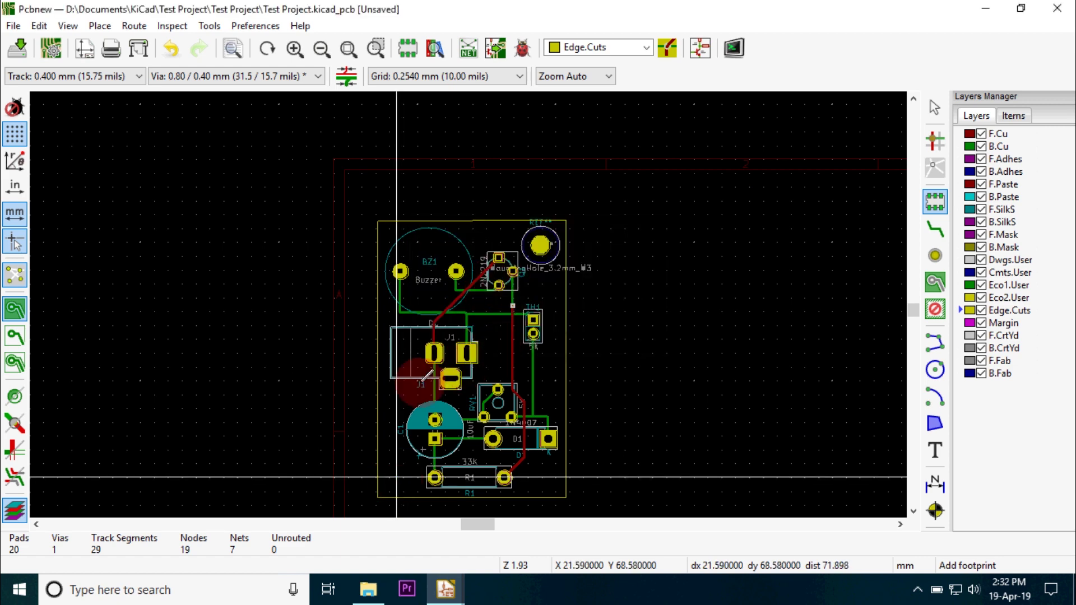
click(372, 399)
click(541, 550)
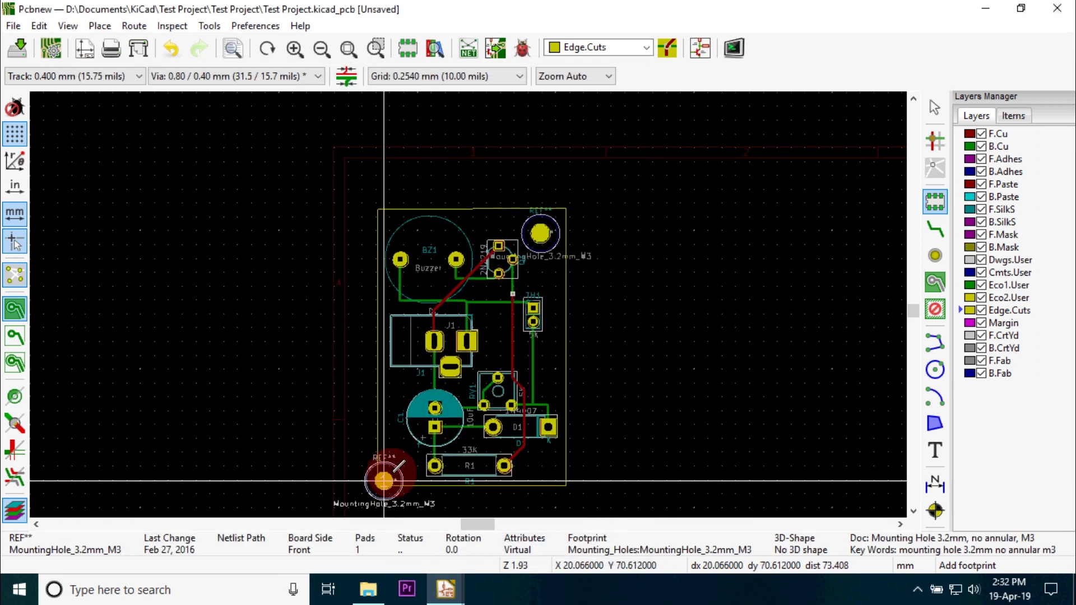
click(400, 463)
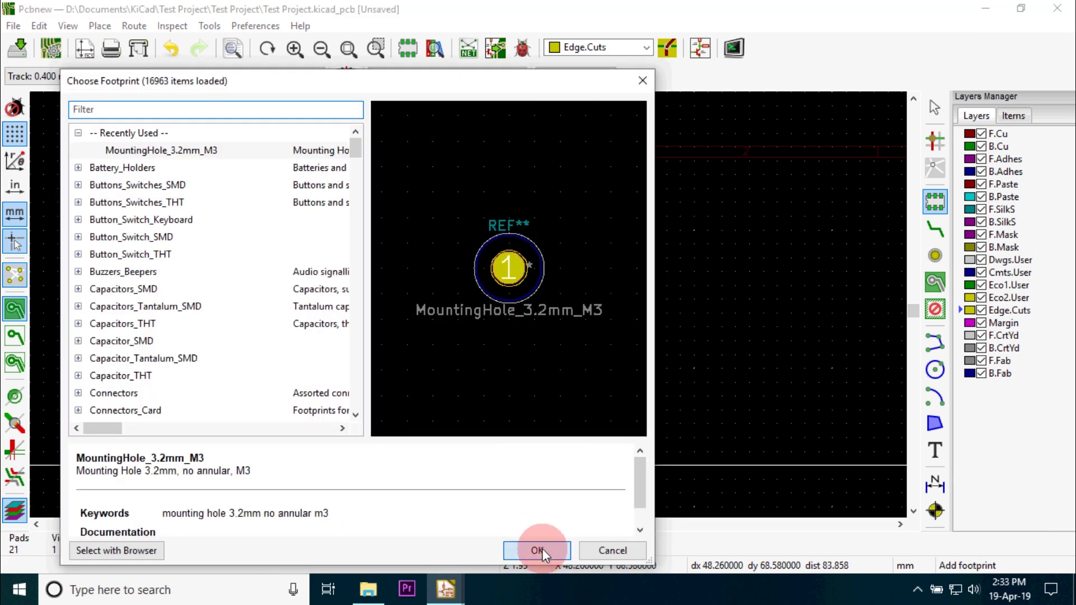
click(537, 550)
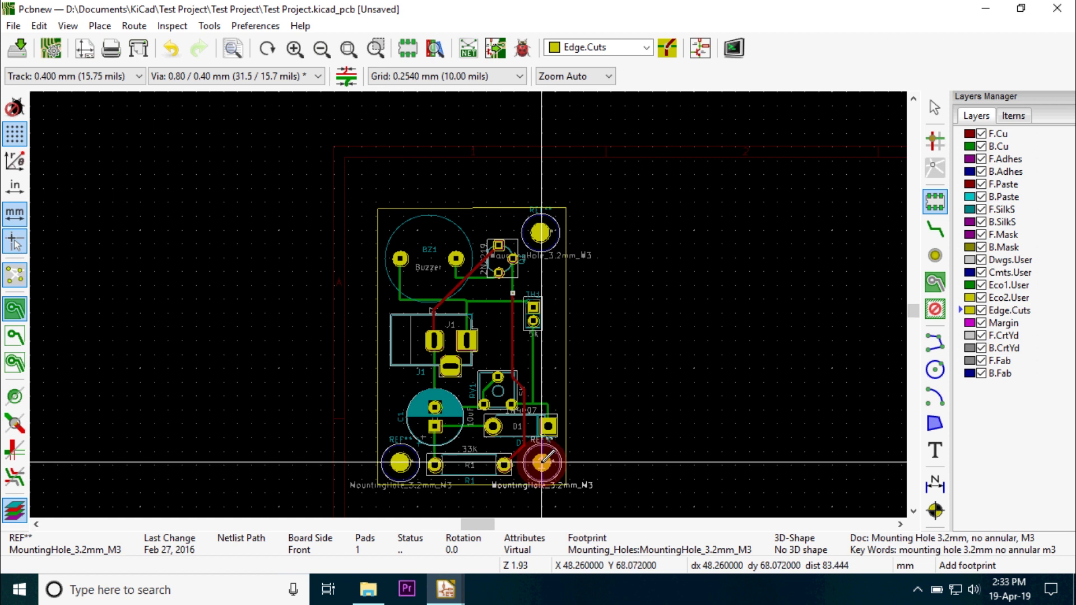
click(542, 463)
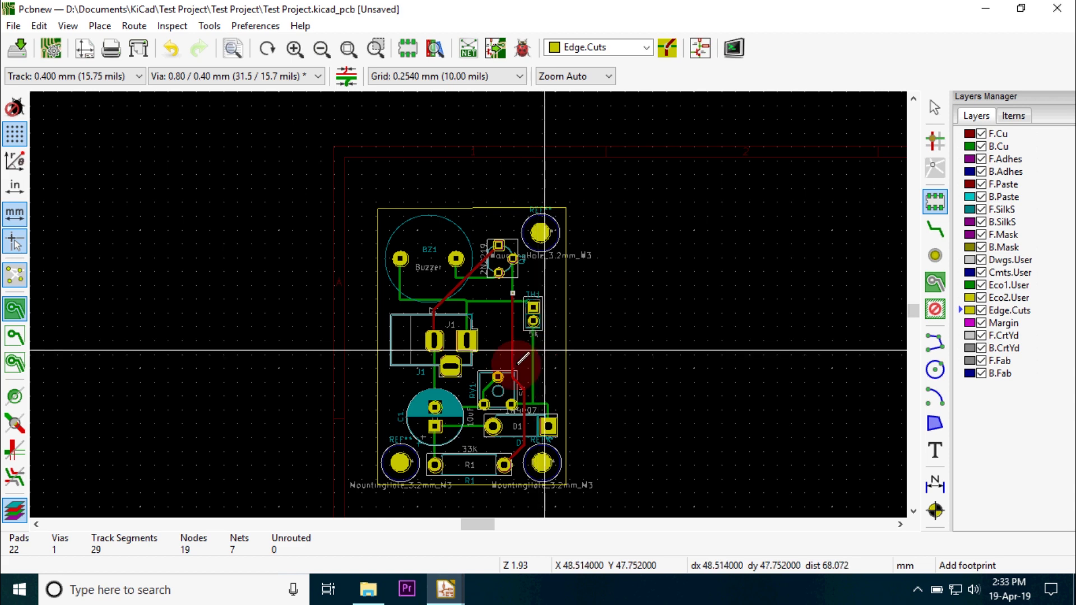
scroll(438, 418, up, 4)
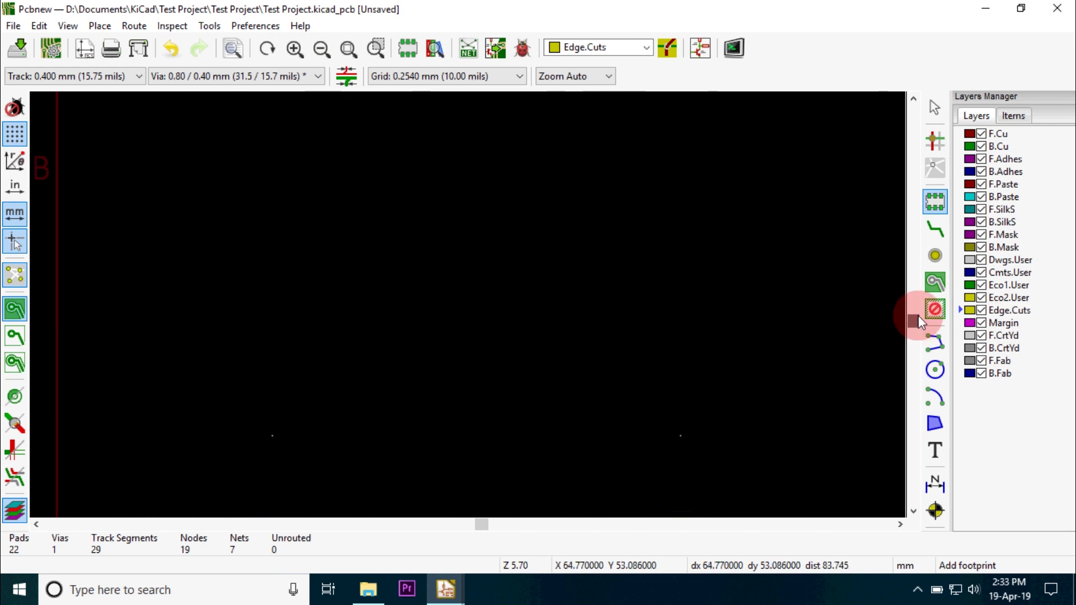
scroll(474, 296, down, 5)
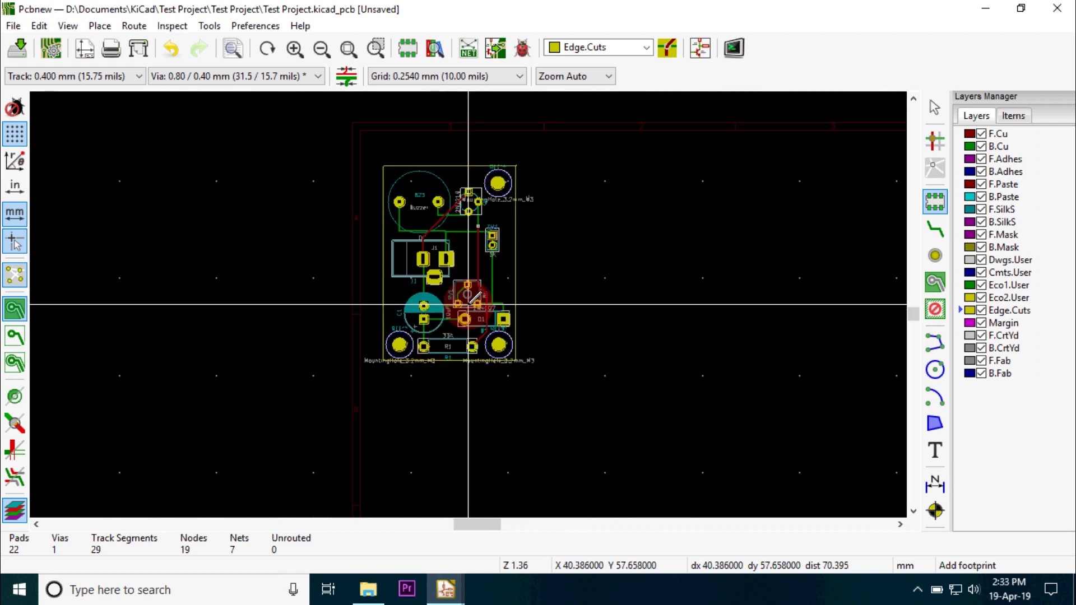
scroll(415, 309, up, 2)
click(67, 26)
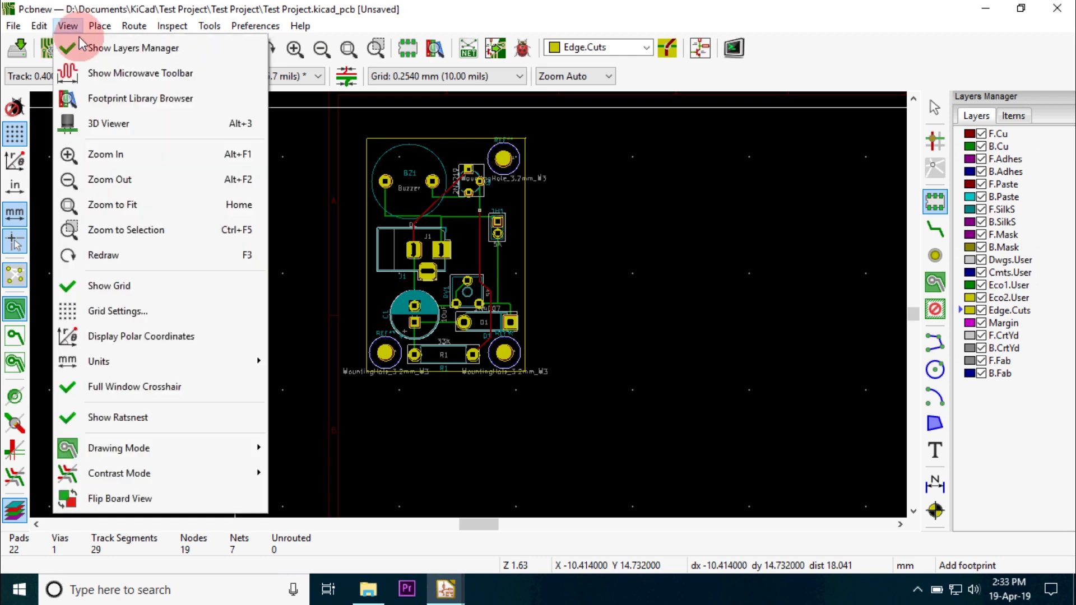
click(107, 125)
scroll(481, 416, up, 1)
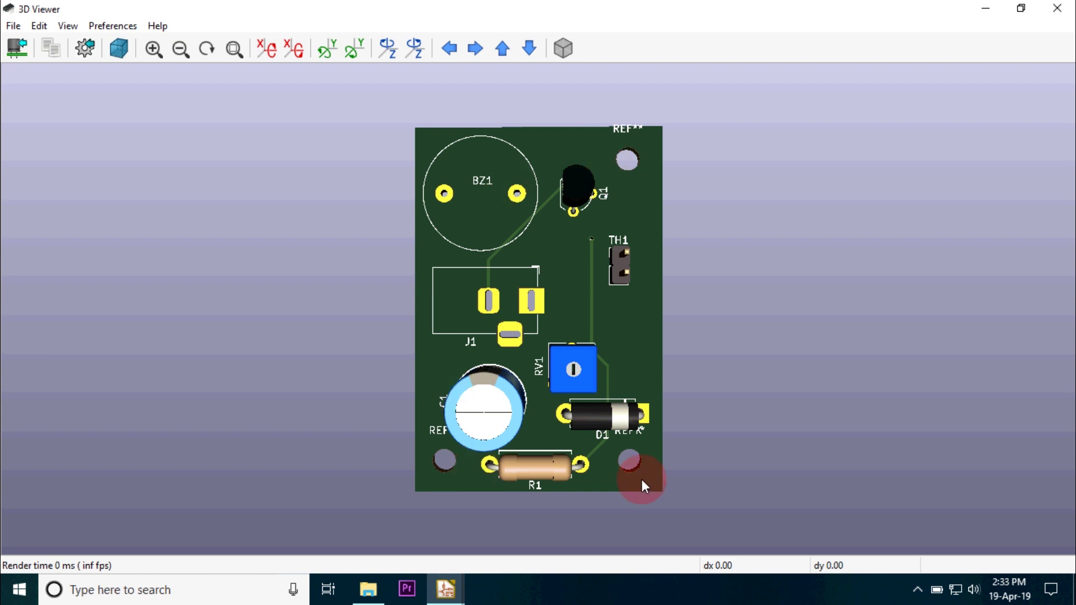
scroll(412, 481, up, 1)
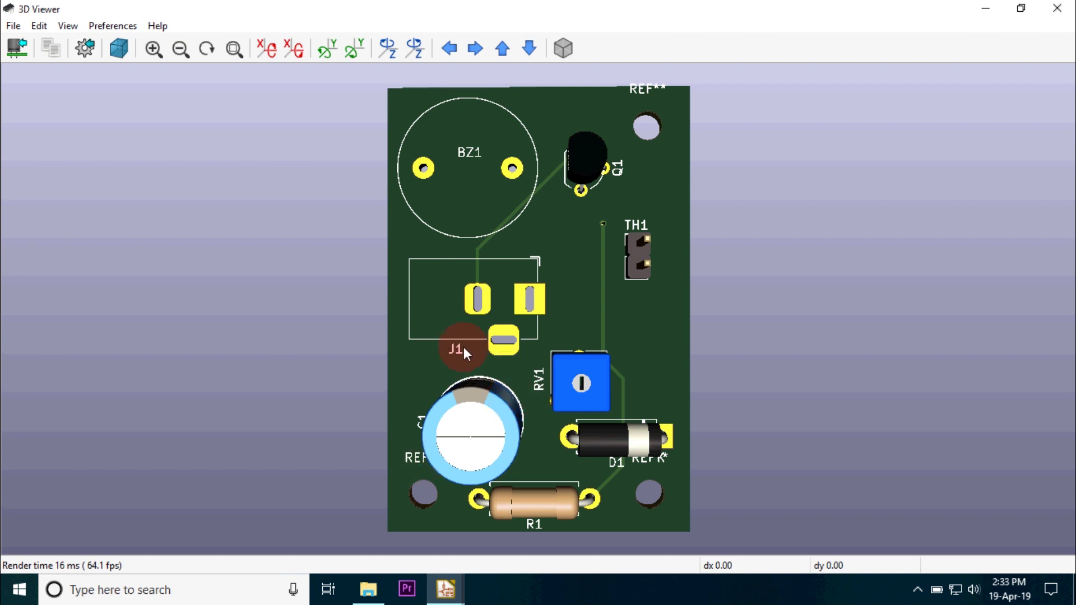
click(1058, 9)
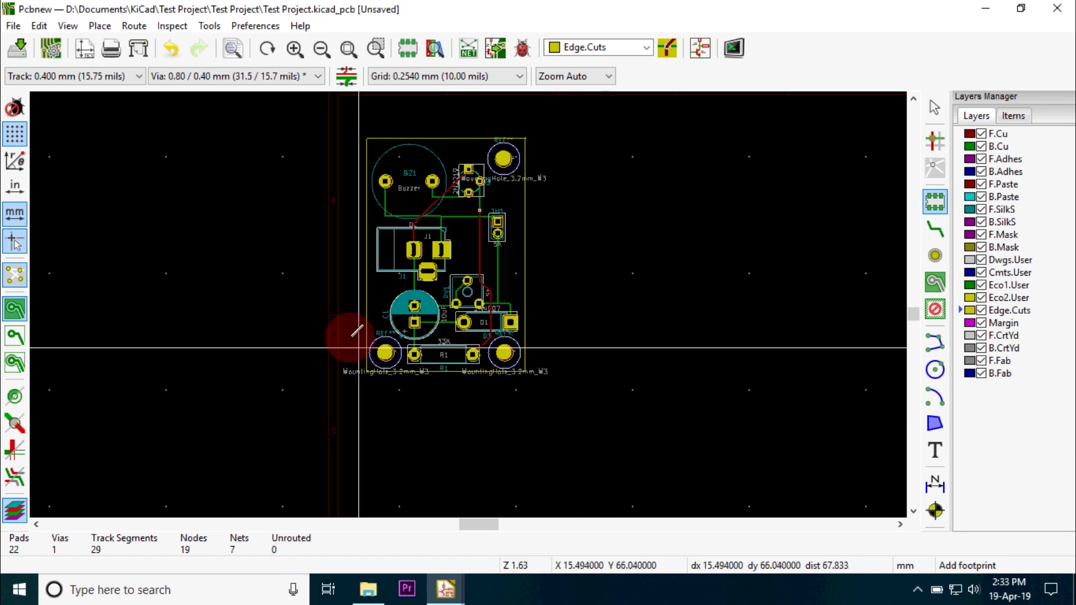
- Change the lower-left mounting hole's reference to M3
scroll(622, 290, up, 5)
scroll(623, 290, up, 1)
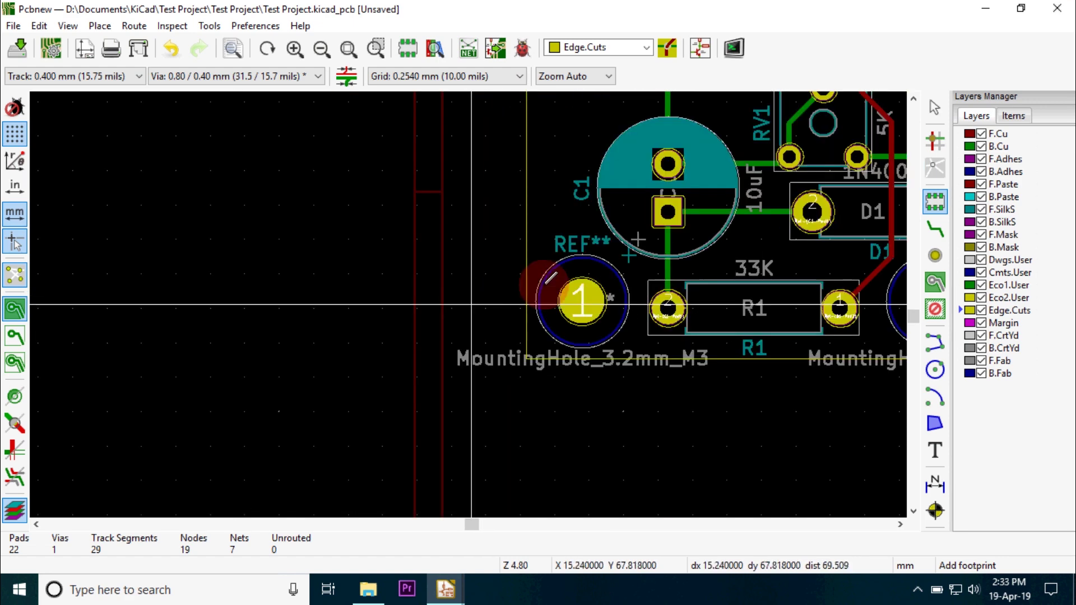
double_click(582, 232)
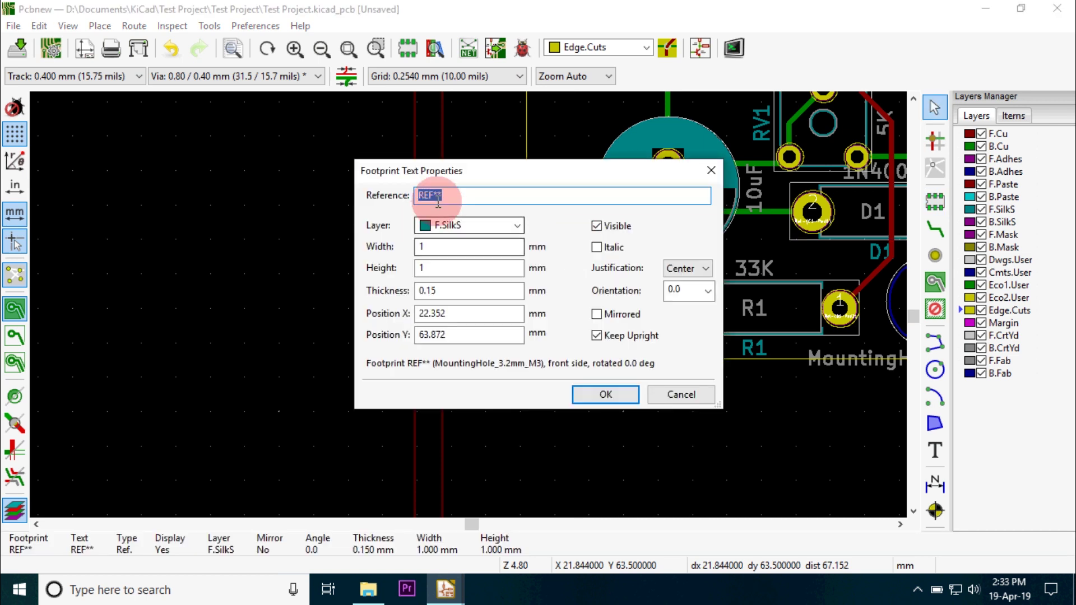
drag(450, 195, 340, 195)
text(M3)
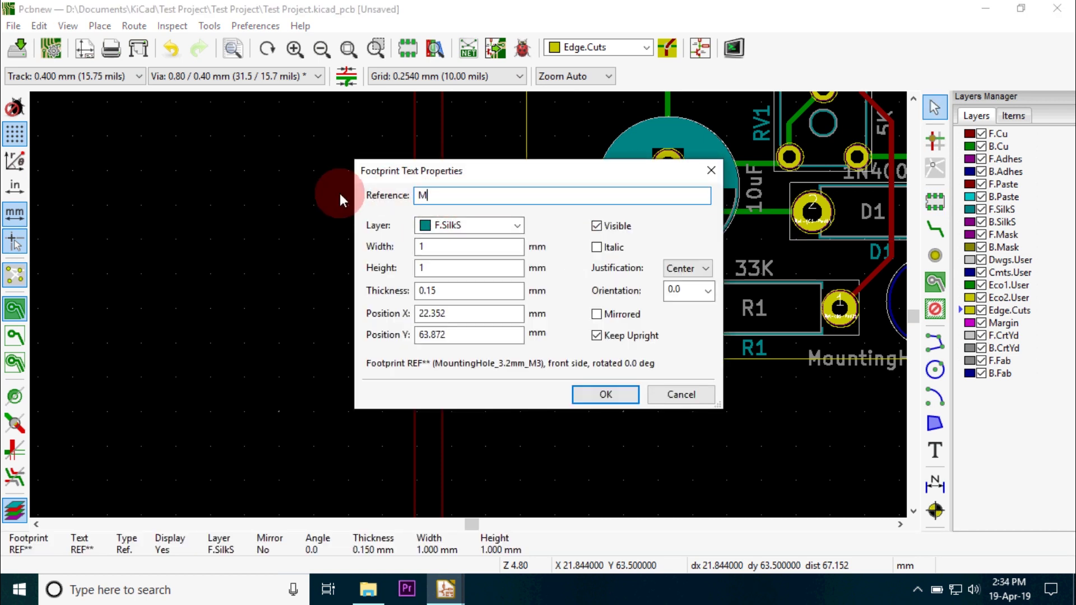
click(607, 392)
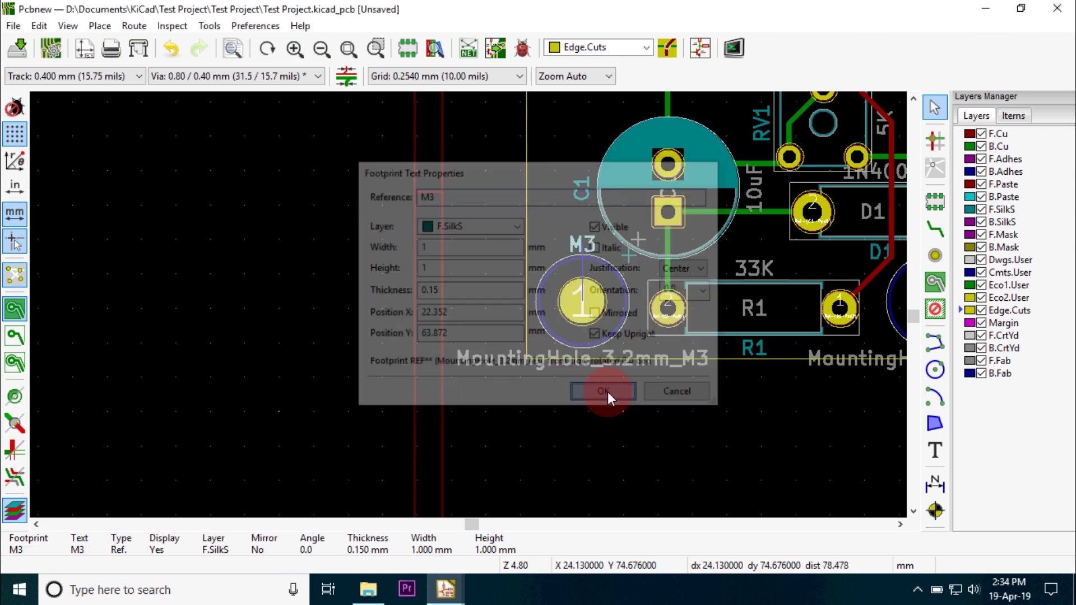
- Rename another hole's REF** label to M3 and move it to the hole's lower left
scroll(669, 388, down, 4)
scroll(548, 281, up, 6)
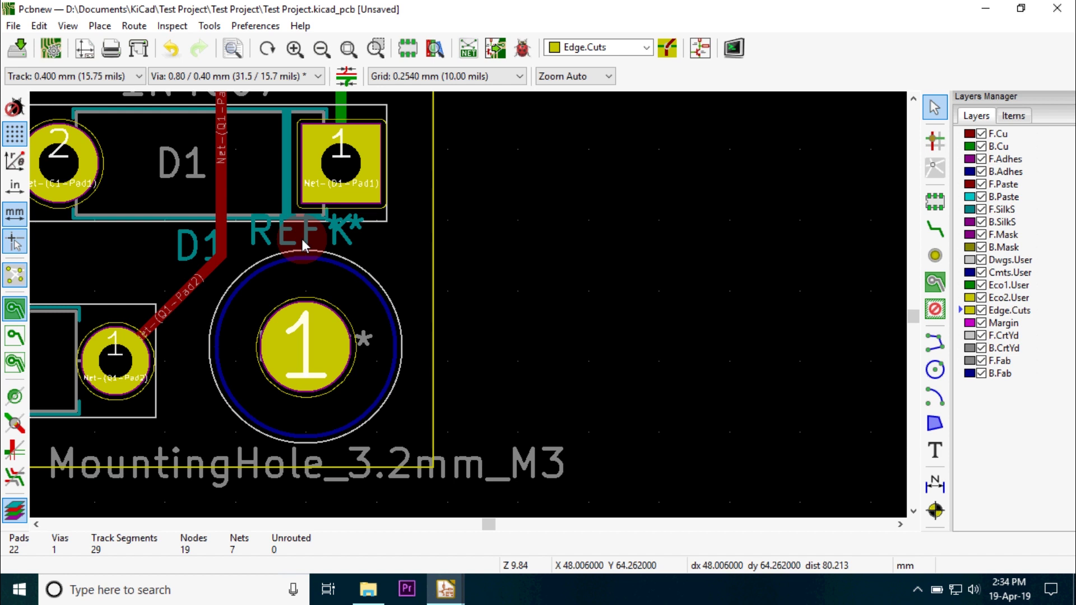
double_click(302, 238)
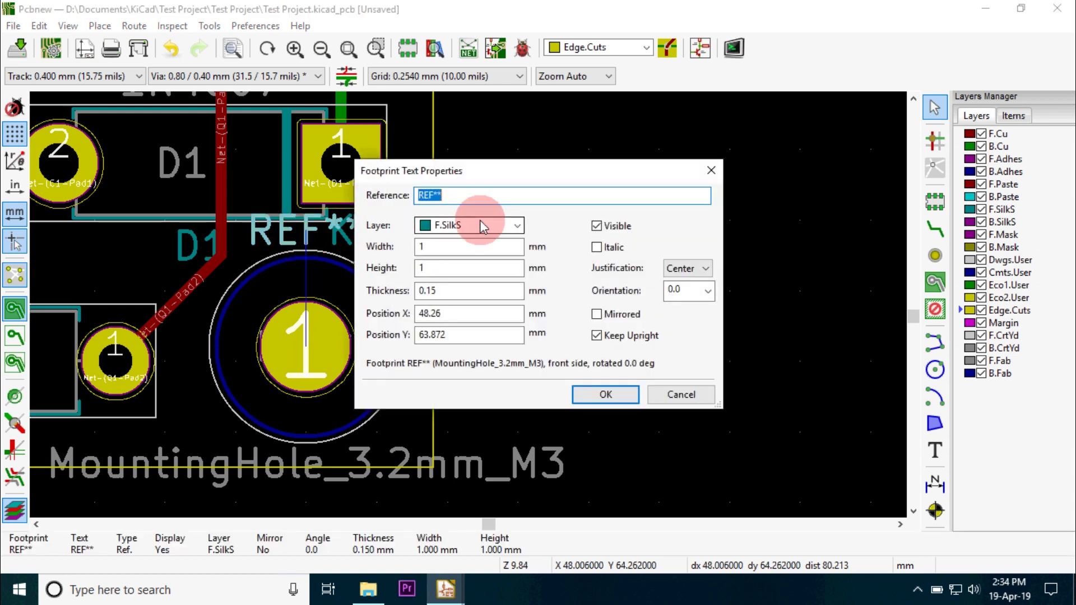
key(End)
key(BackSpace)
key(BackSpace)
key(BackSpace)
key(BackSpace)
key(BackSpace)
text(M3)
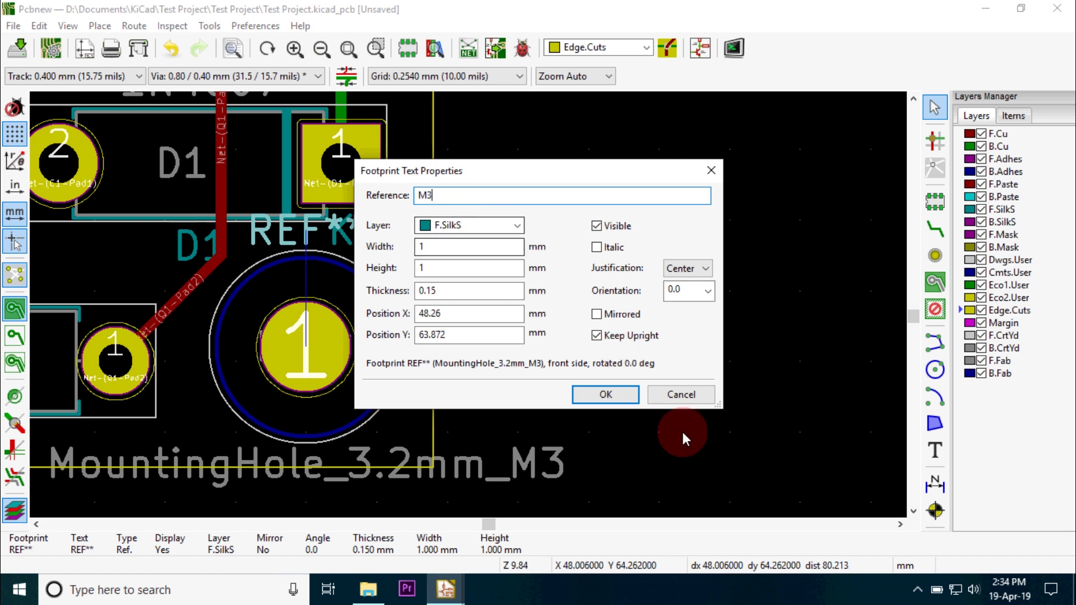
key(Return)
click(300, 238)
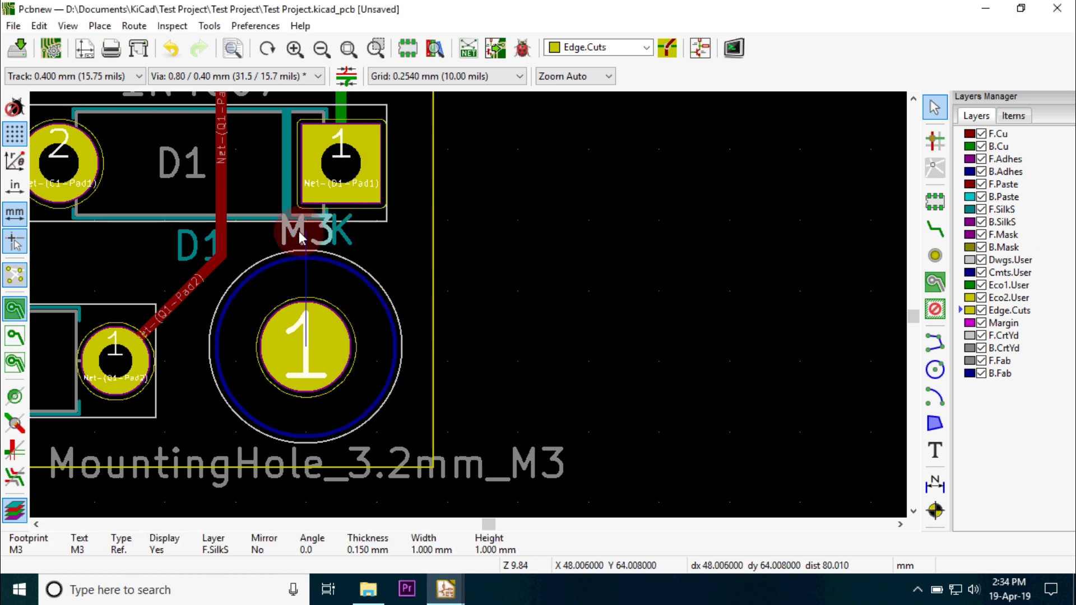
drag(300, 238, 217, 415)
- Rename the top-right hole's label to M3 and move it down-left beside the hole
scroll(467, 304, up, 2)
scroll(467, 305, down, 7)
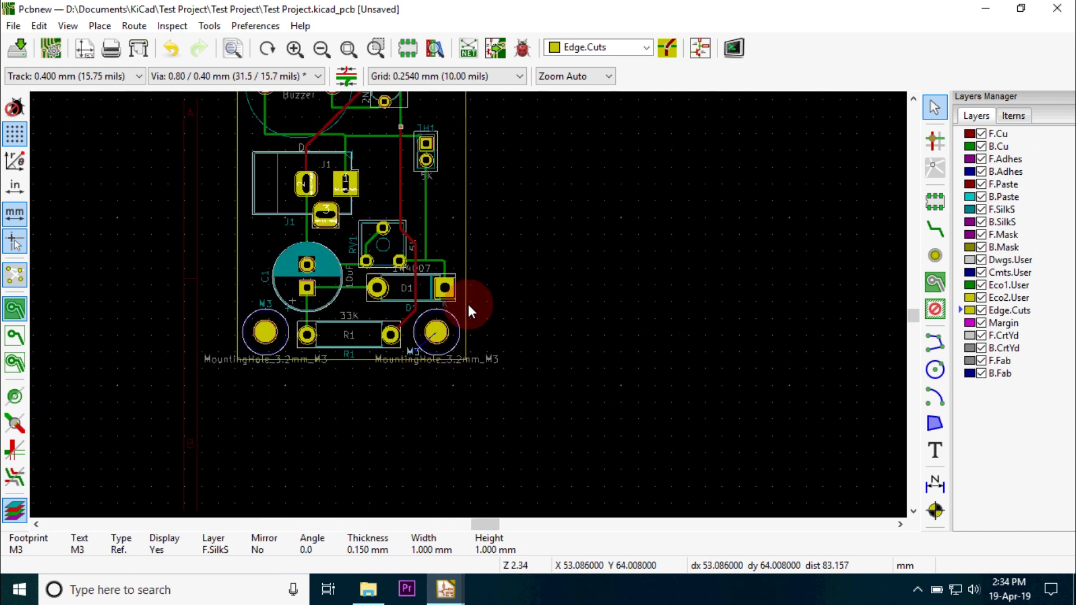
scroll(913, 310, up, 2)
scroll(403, 124, up, 1)
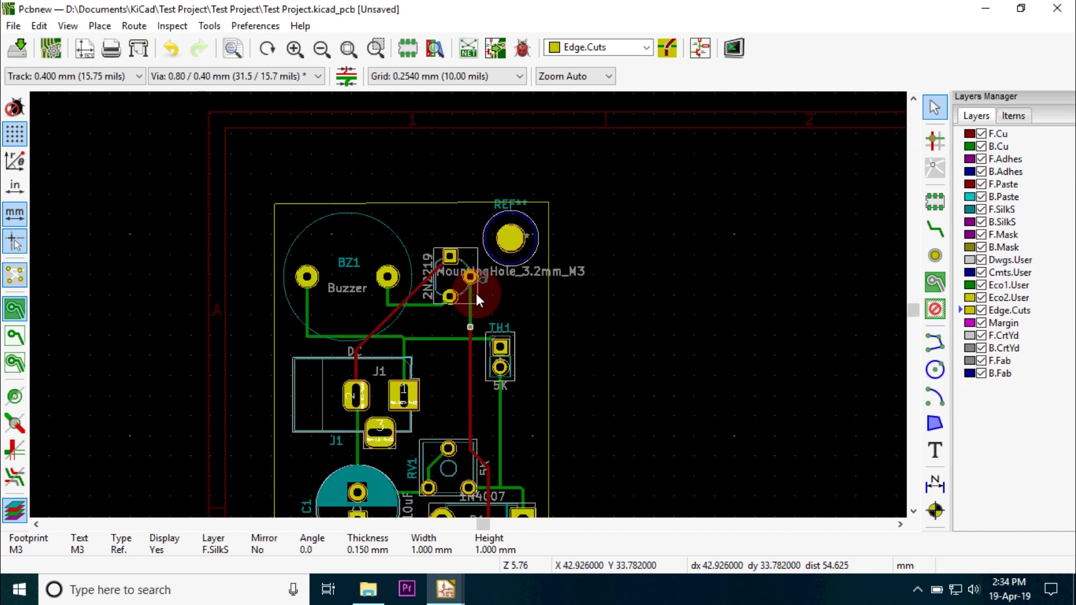
scroll(476, 294, up, 1)
click(545, 109)
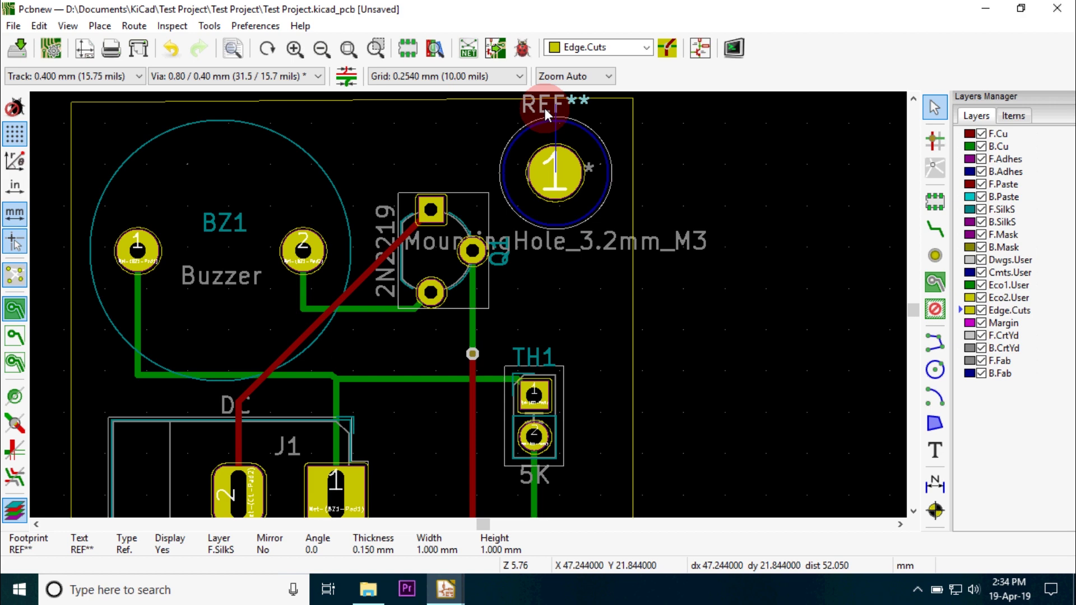
double_click(545, 110)
text(M)
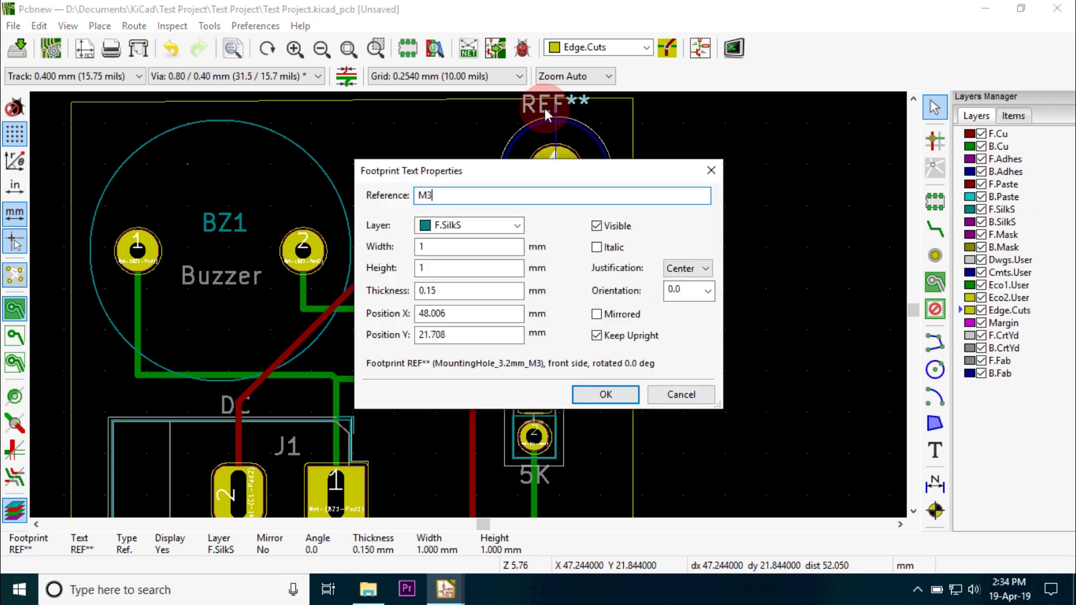
text(3)
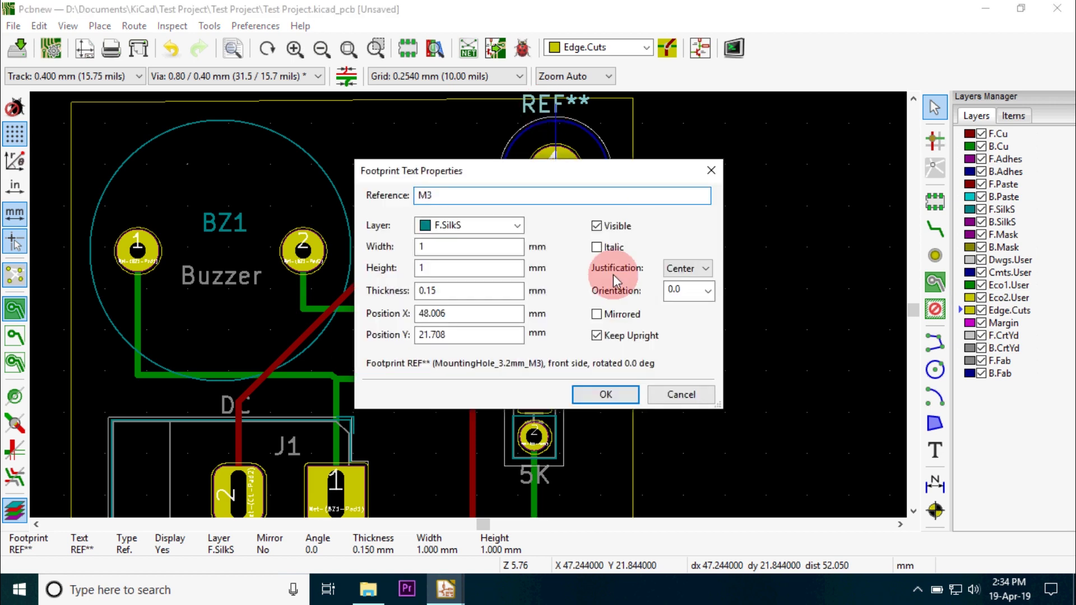
click(597, 395)
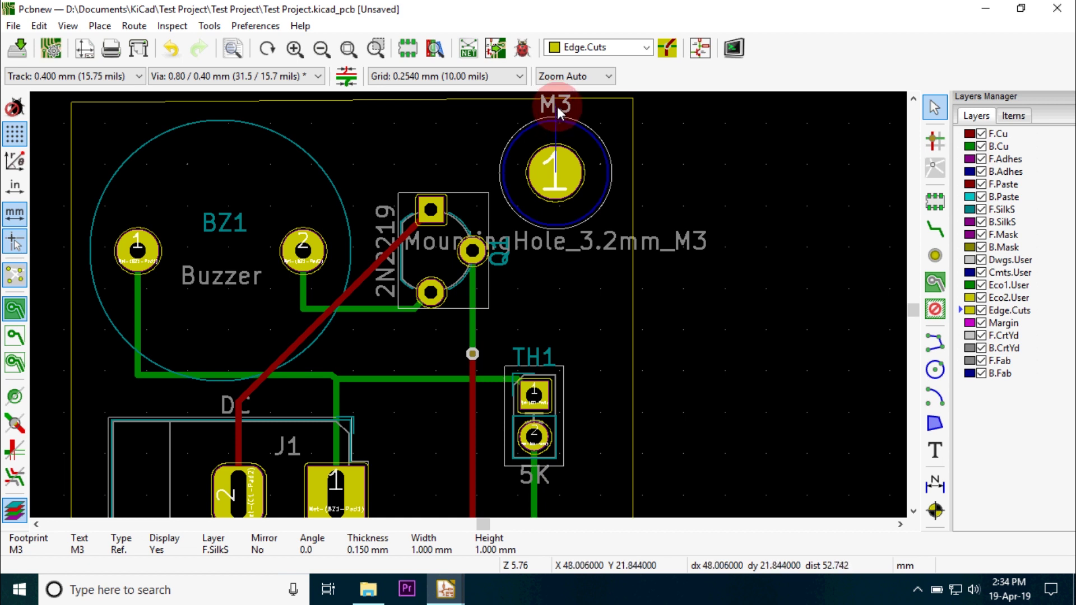
drag(558, 111, 479, 159)
scroll(469, 304, down, 5)
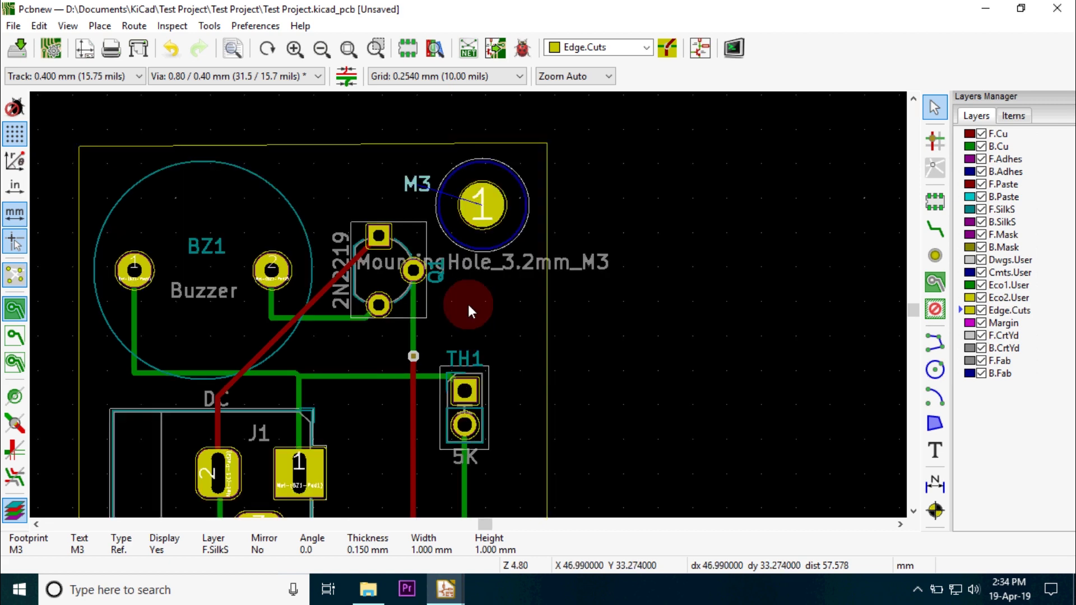
scroll(468, 304, up, 3)
scroll(469, 304, up, 1)
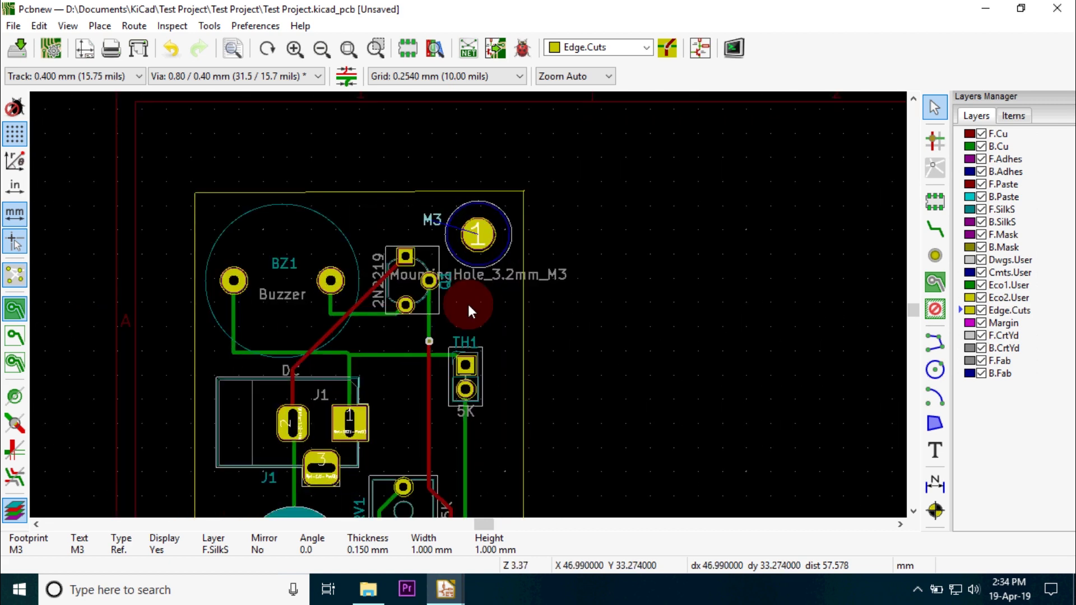
scroll(469, 304, up, 1)
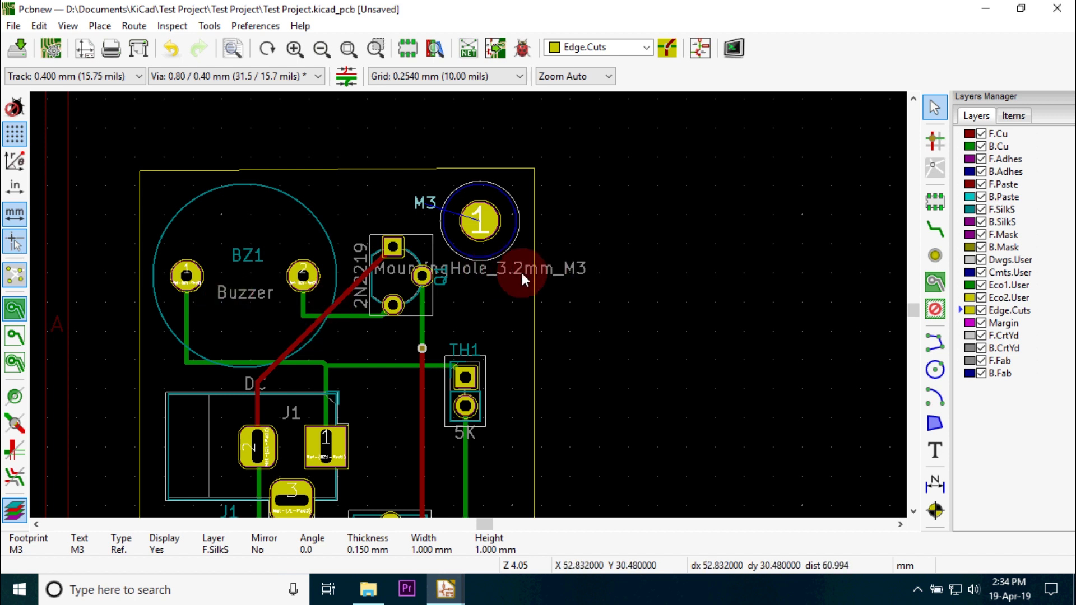
- Uncheck the F.Fab and B.Fab layers, keep B.CrtYd visible, and zoom out to the whole board
click(285, 245)
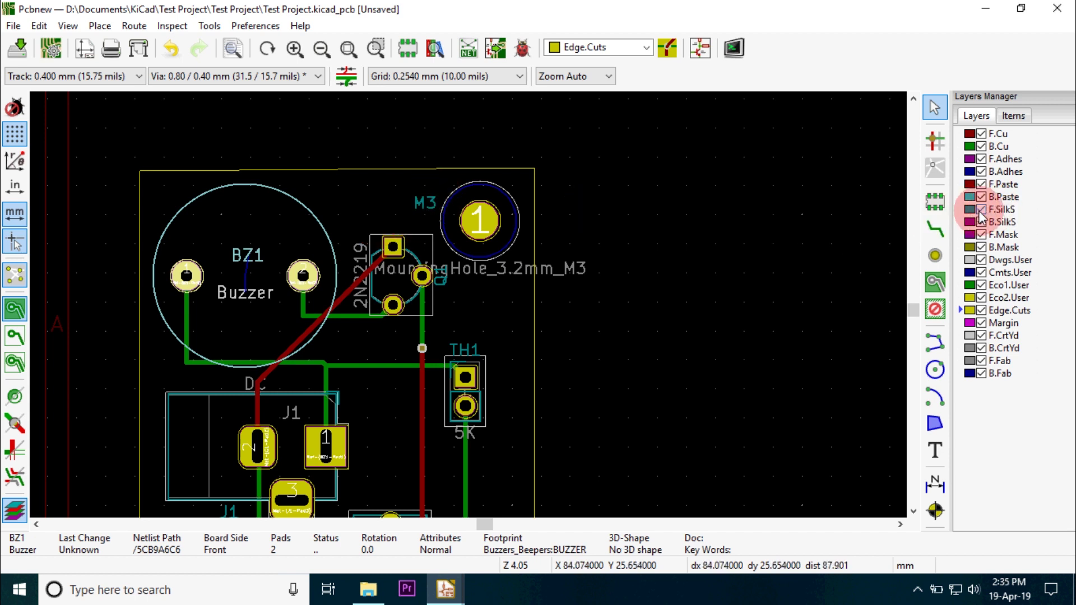
click(982, 348)
click(982, 360)
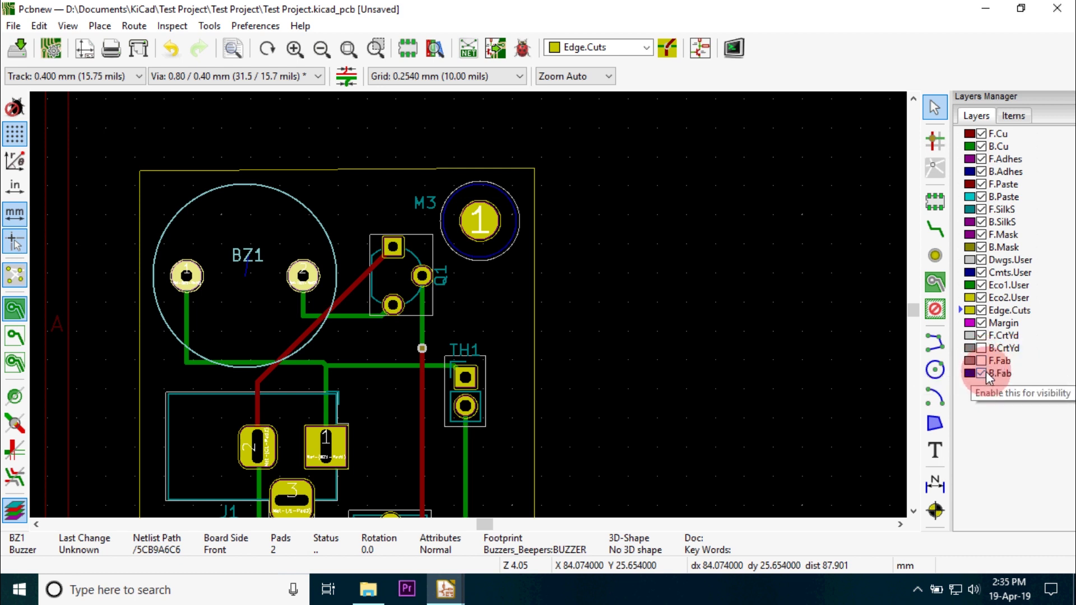
click(982, 348)
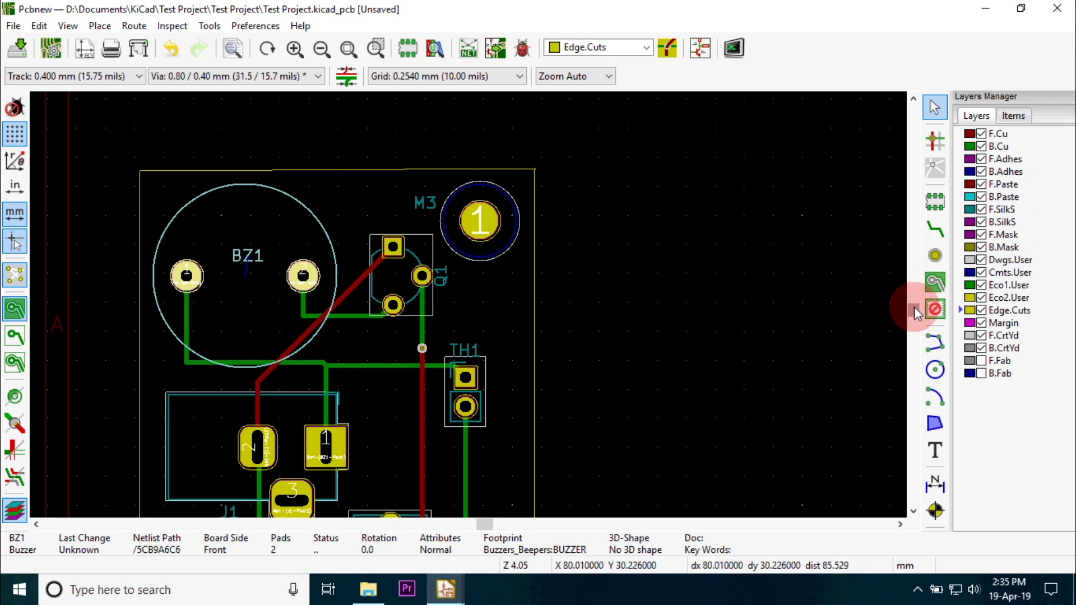
scroll(913, 308, down, 1)
scroll(469, 305, down, 3)
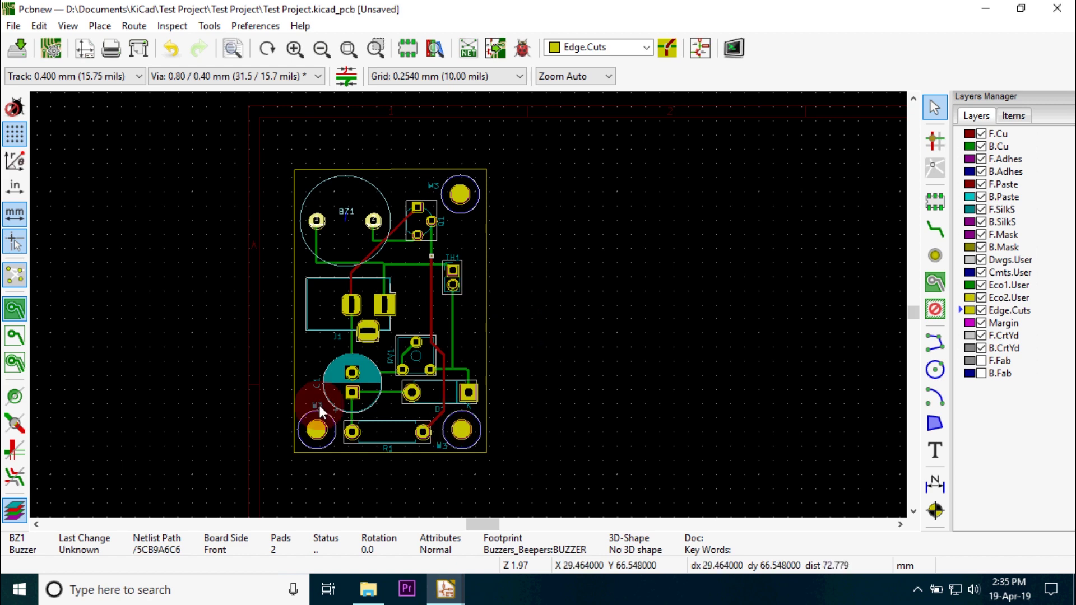
- Open the 3D Viewer, tilt the board and rotate it back toward top view, then return to Pcbnew
click(67, 26)
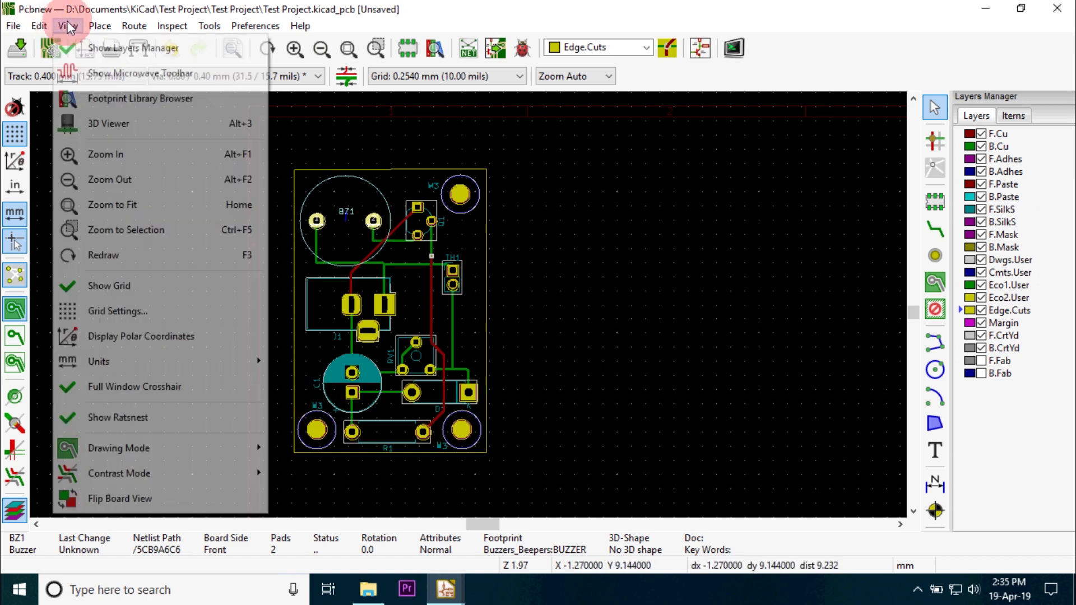
click(108, 124)
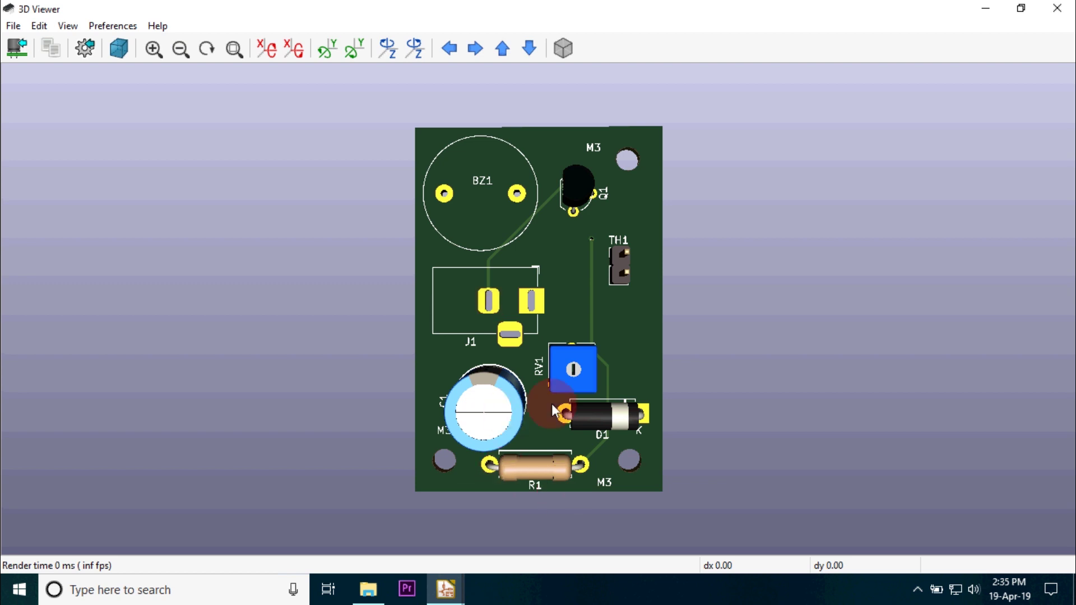
drag(551, 404, 589, 364)
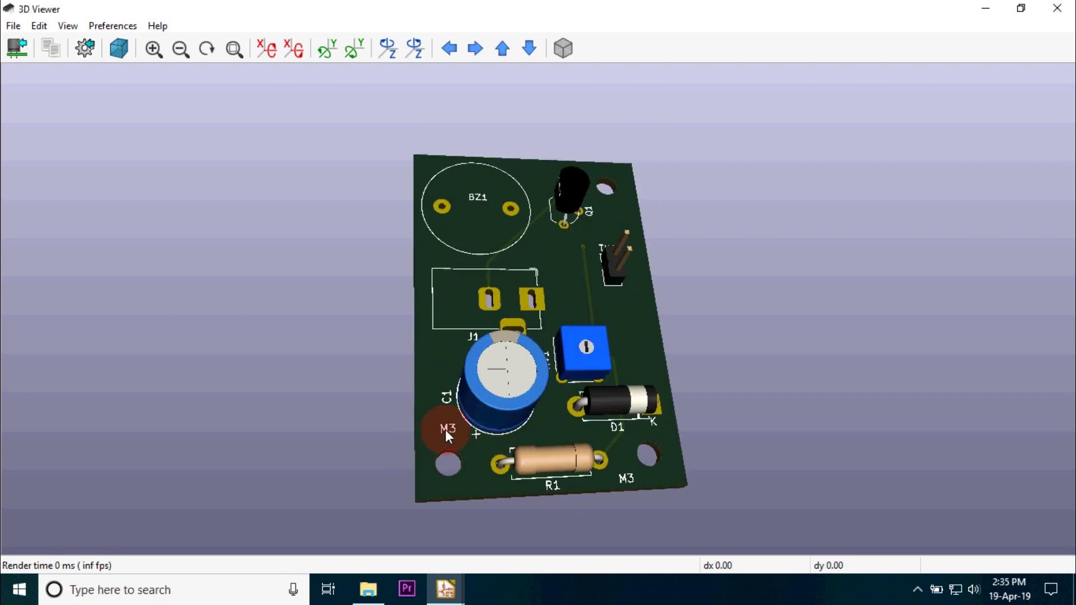
drag(589, 250, 507, 334)
click(265, 309)
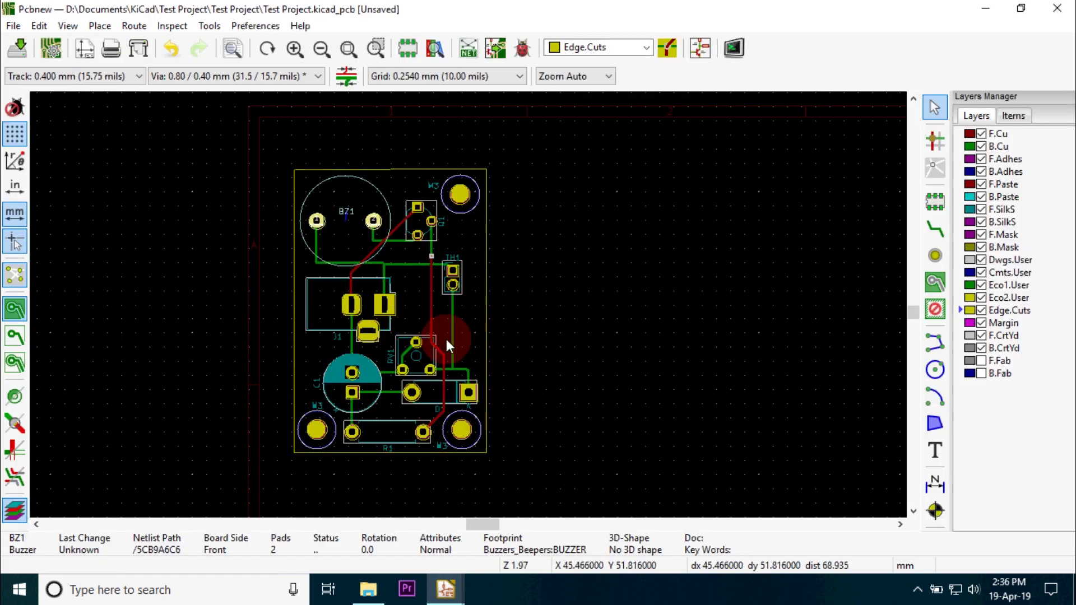
- With the Add Text tool and F.SilkS as the active layer, place new text near the board centre
click(937, 451)
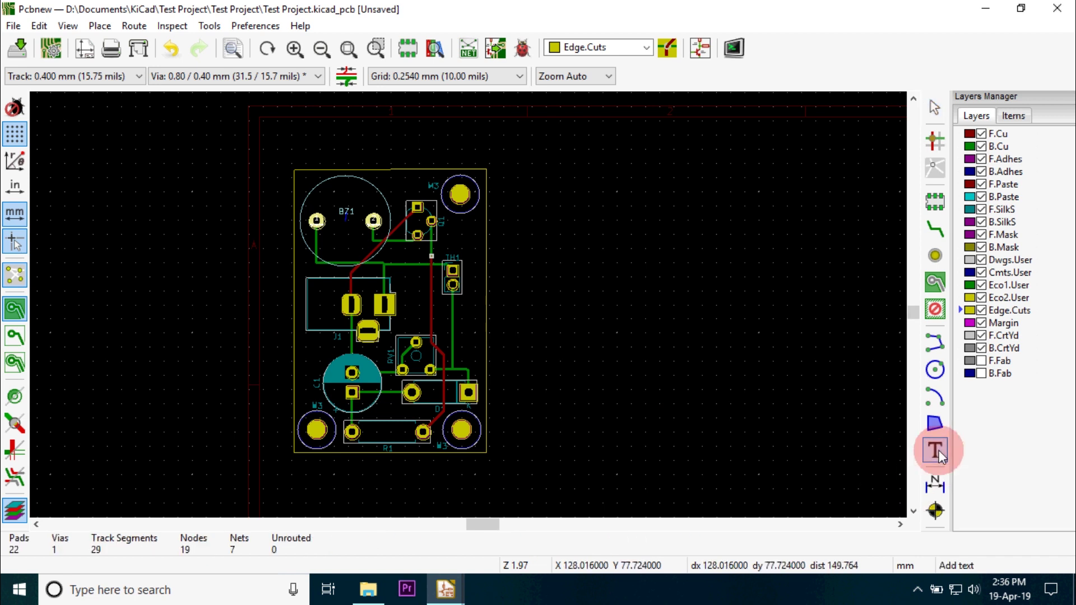
click(647, 48)
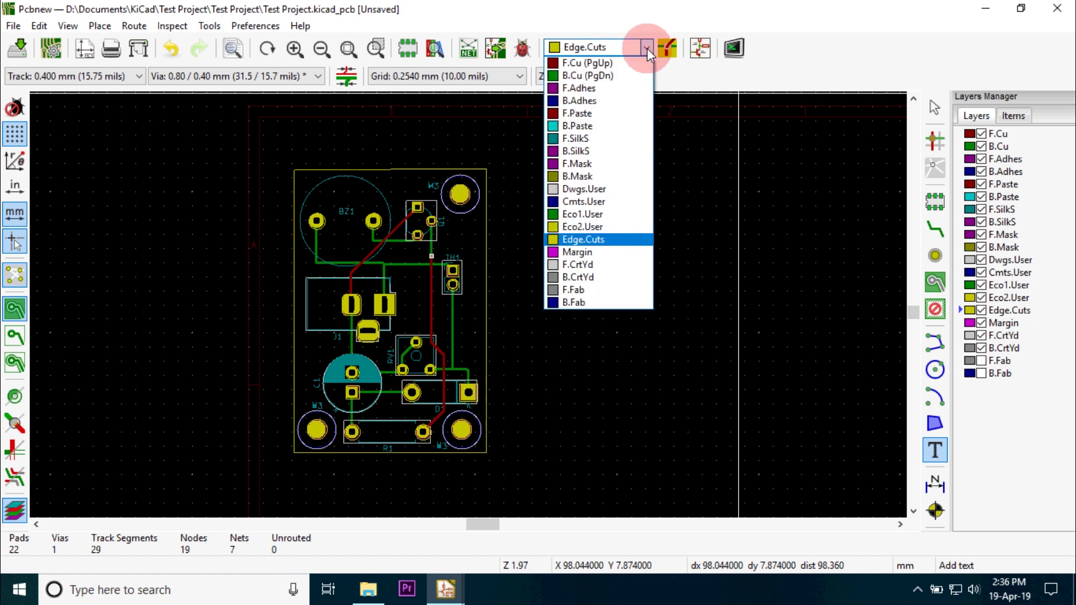
click(589, 138)
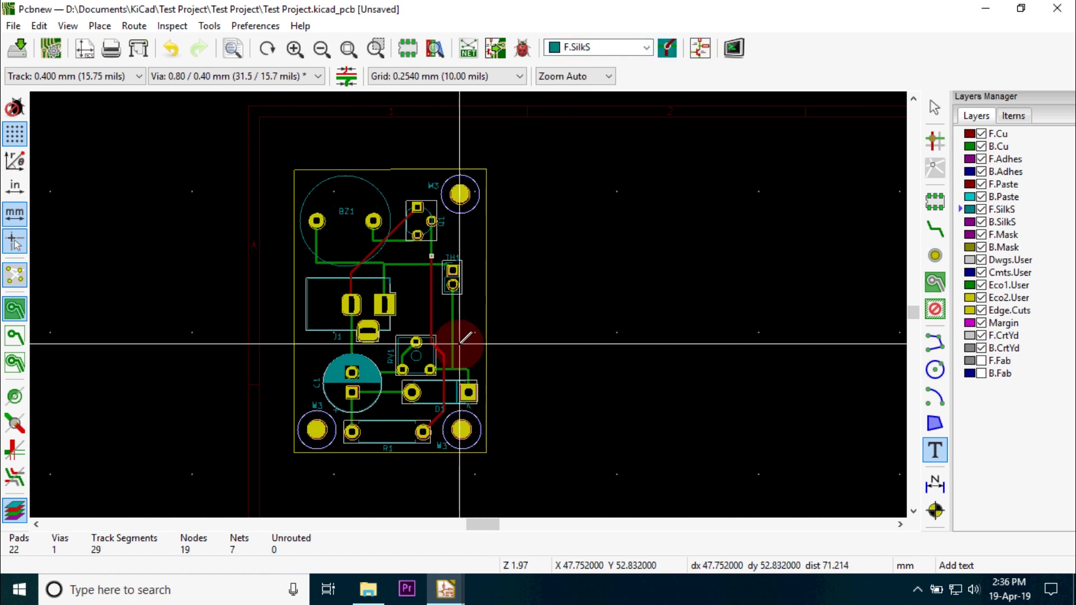
click(416, 315)
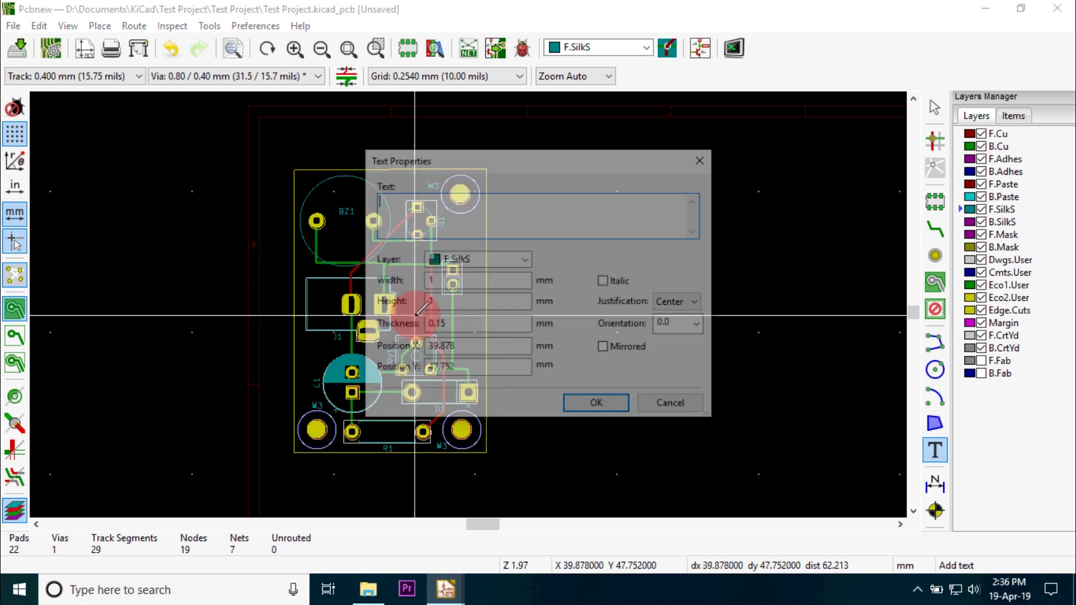
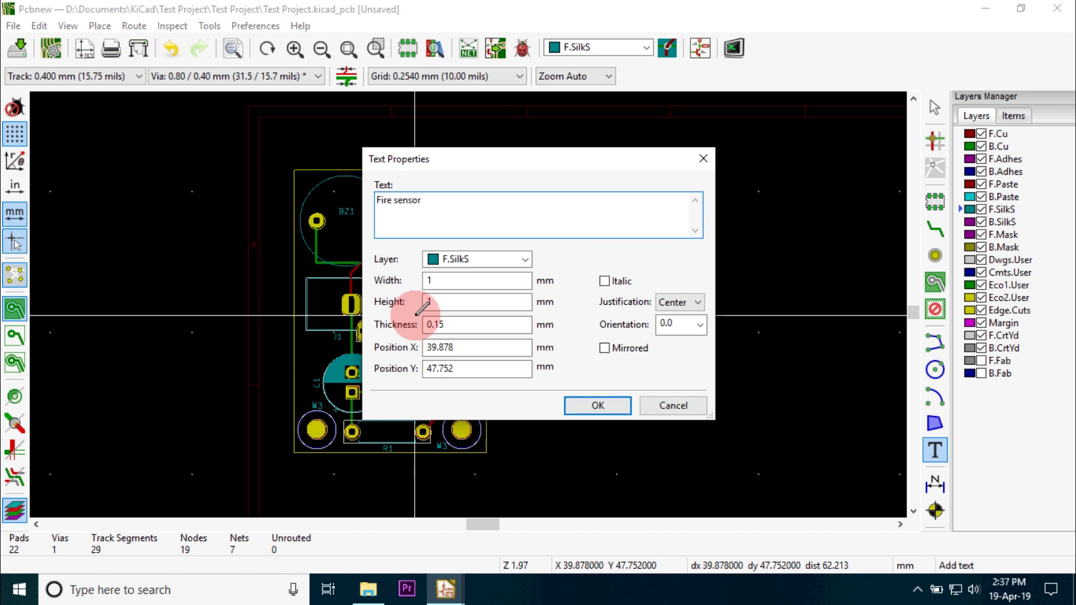
- Add a second text line 'Diytechstudio.com' below 'Fire sensor'
key(Return)
text(D)
text(iytechstudio.com)
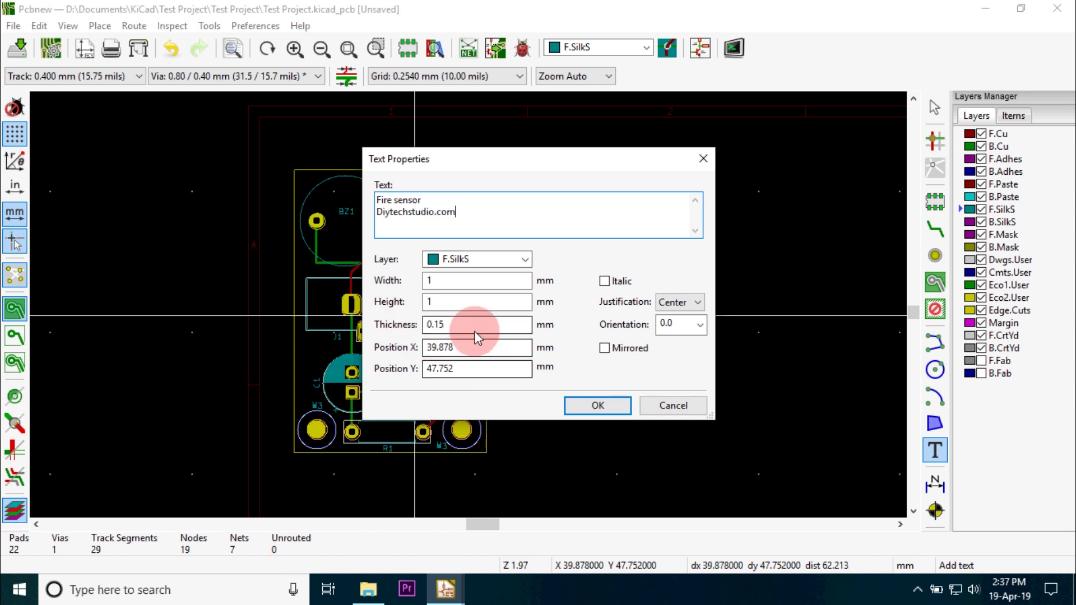
- Set text width and height to 0.5, accept the thickness clamping, and place the label at the board's top edge
double_click(437, 280)
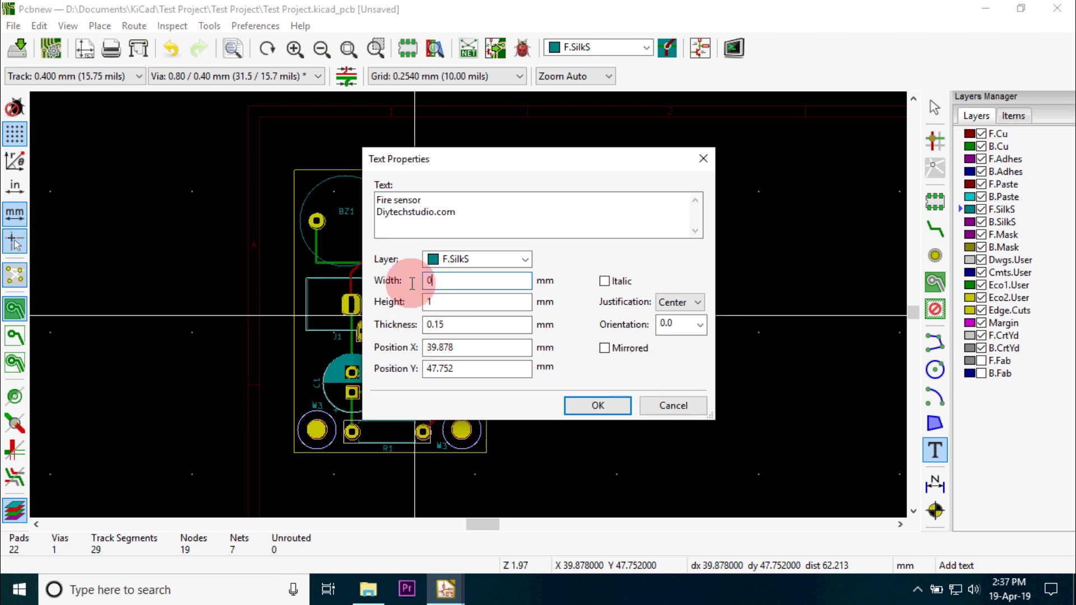
double_click(443, 302)
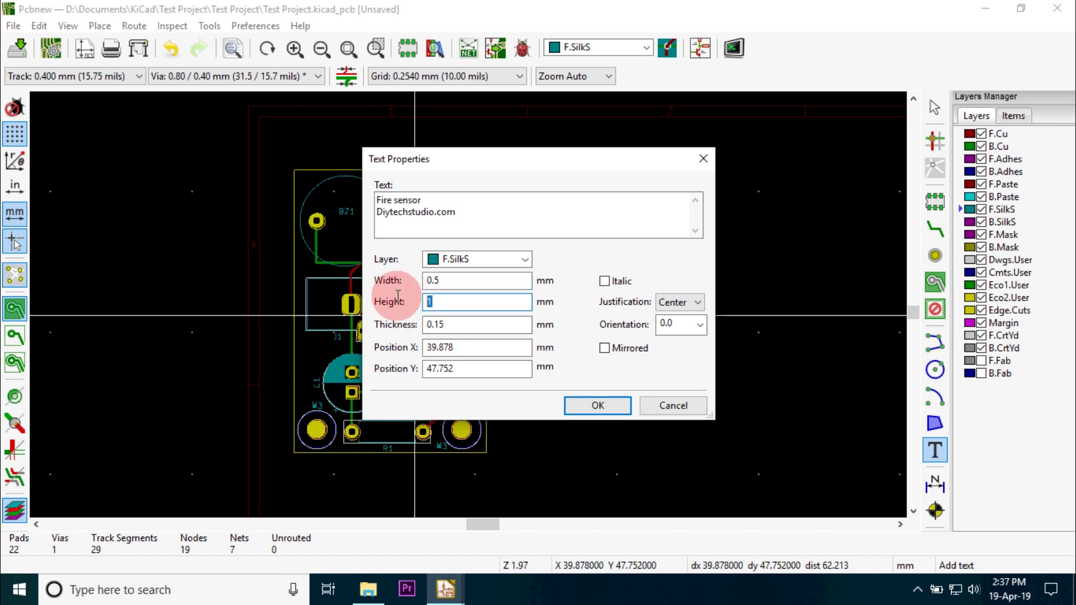
text(0.5)
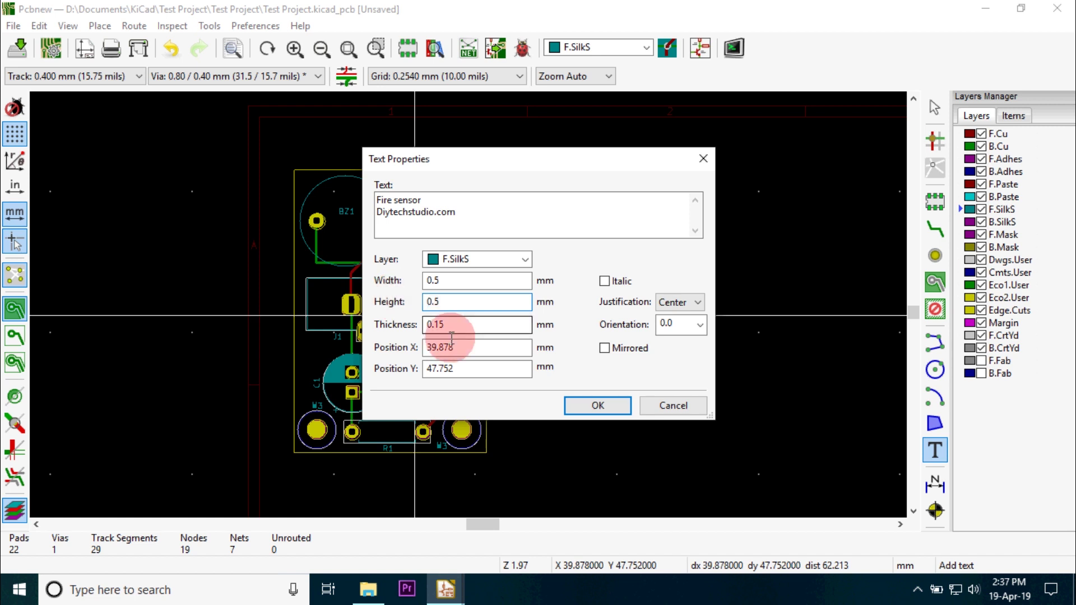
click(621, 405)
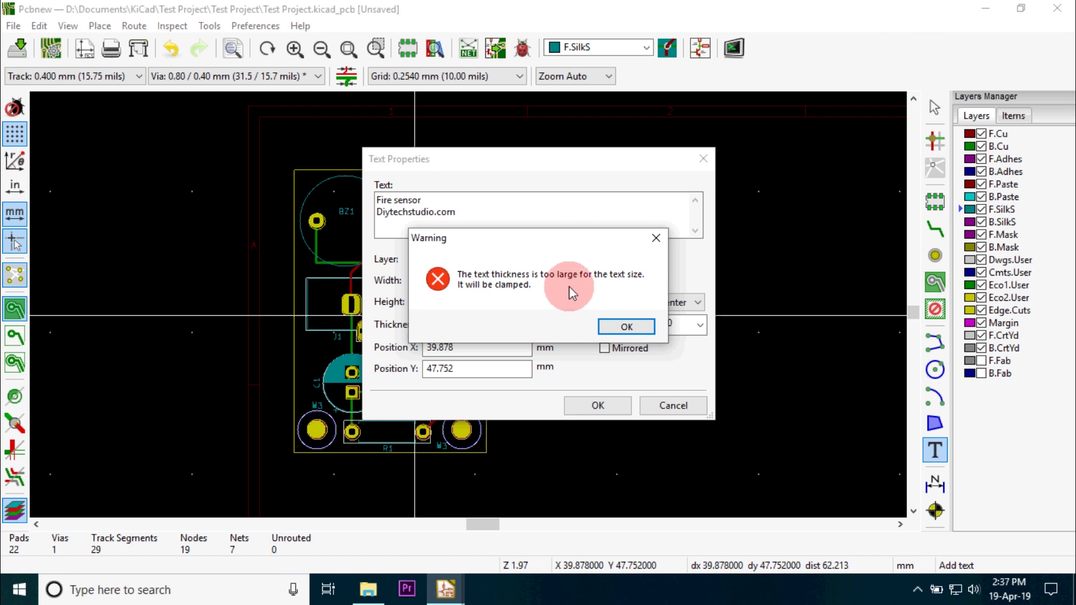
click(632, 327)
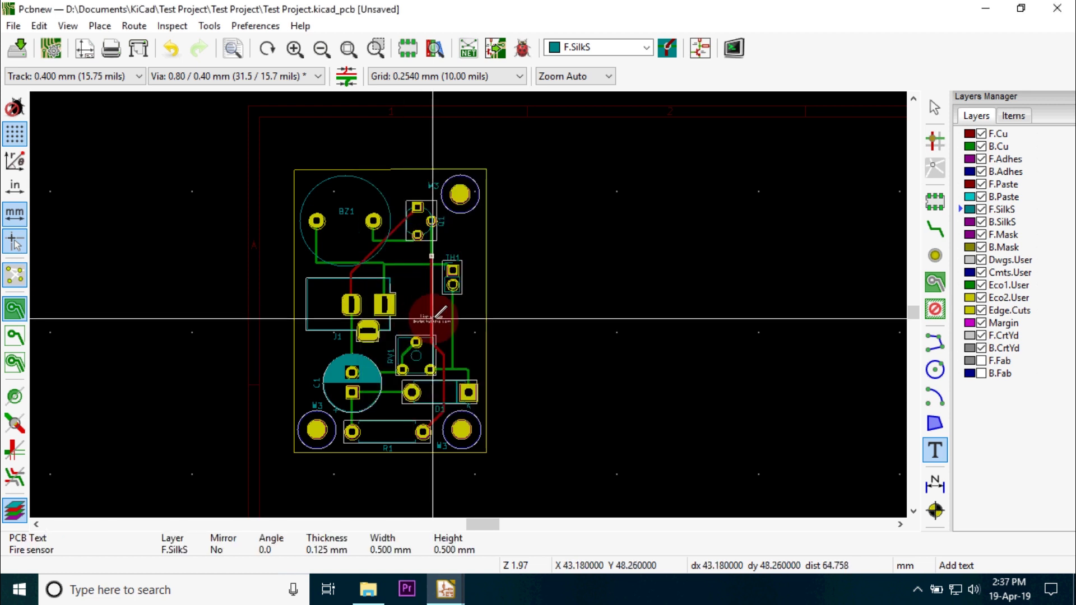
click(402, 180)
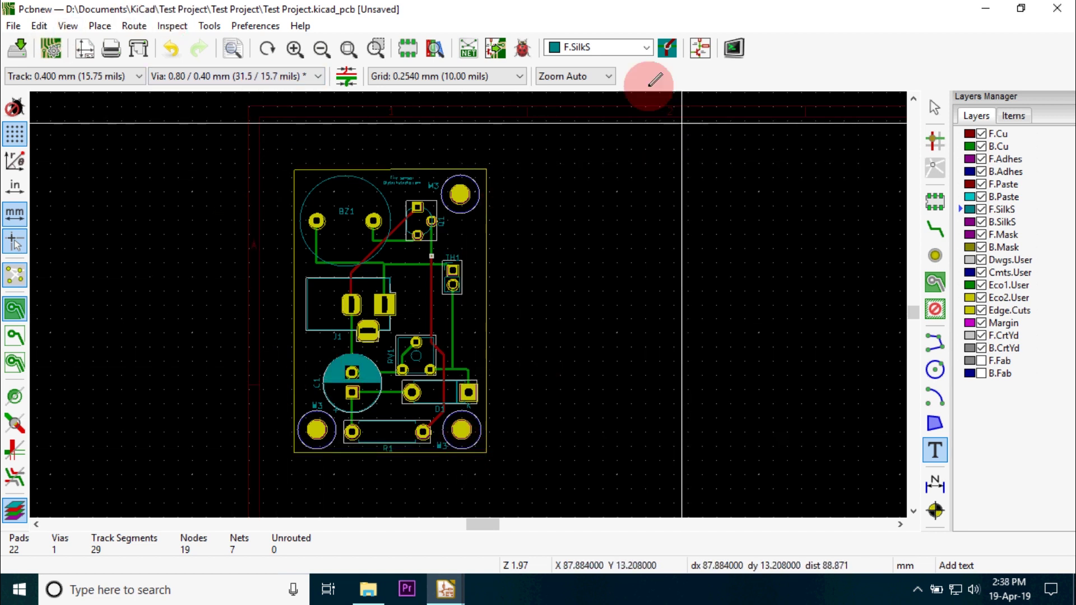
- On layer F.Cu, start a filled zone at the top-left corner connected to Net-(C1-Pad2)
click(645, 48)
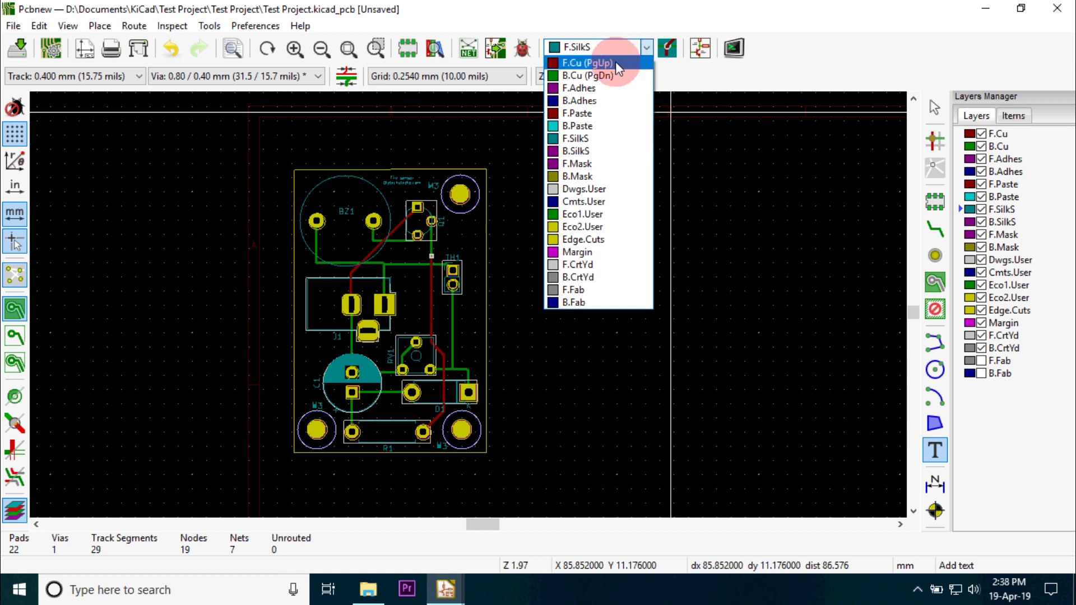
click(616, 63)
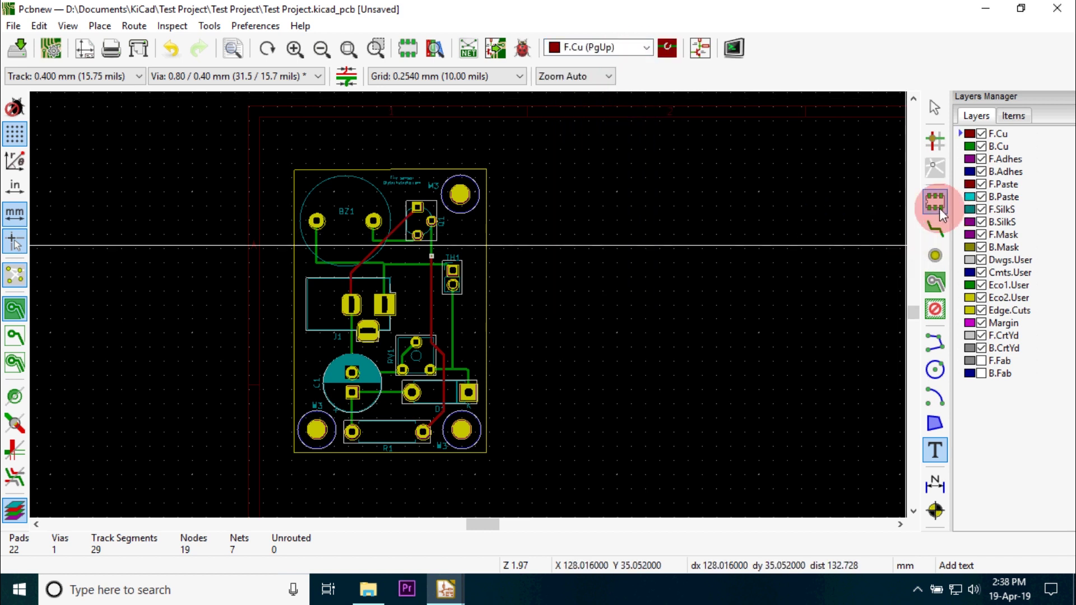
click(935, 285)
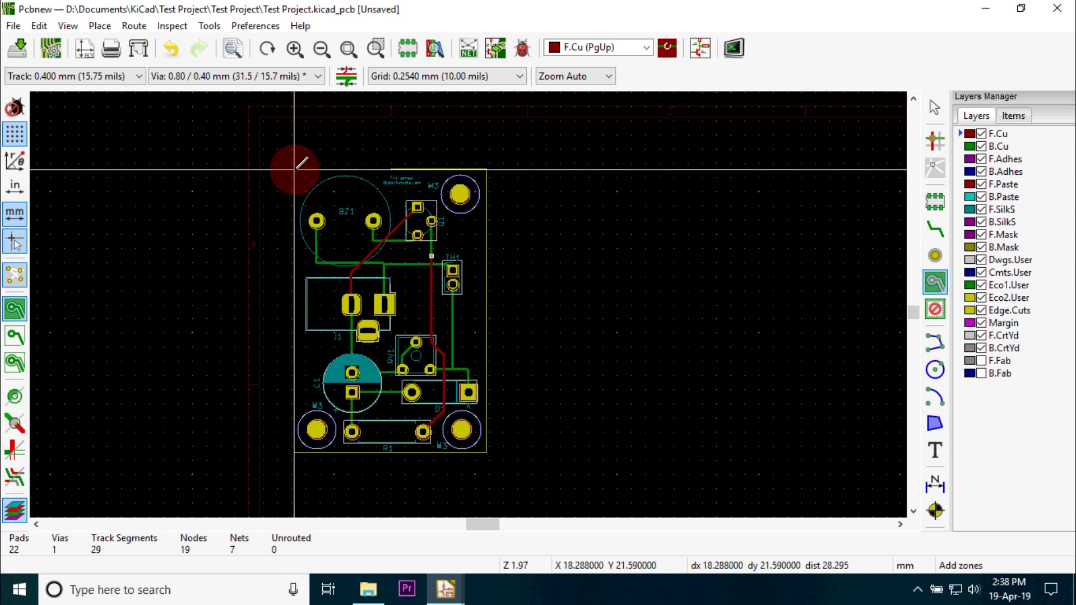
click(372, 174)
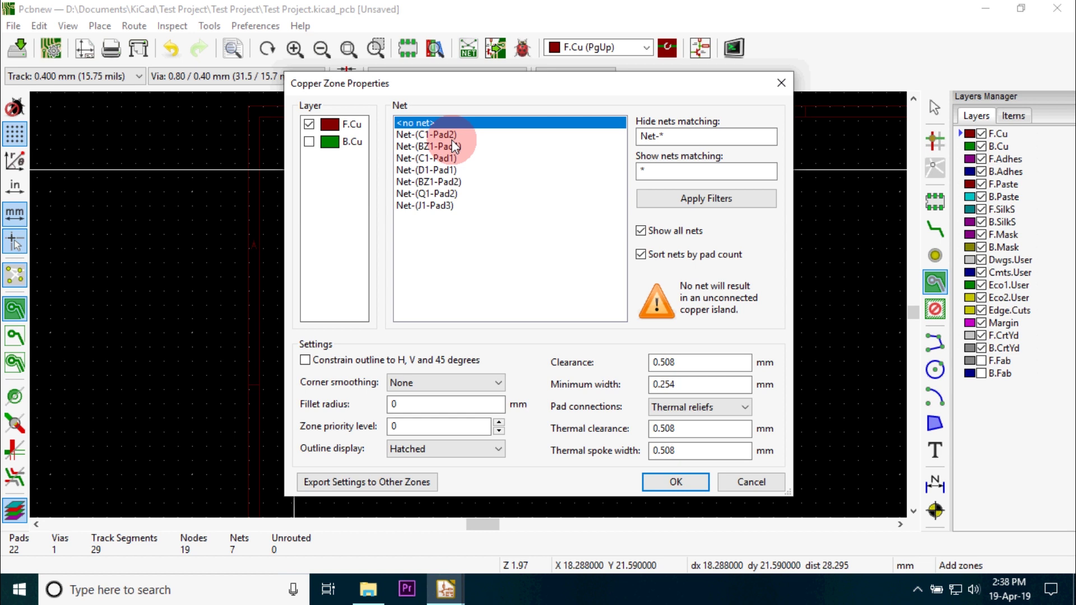
drag(460, 86, 585, 78)
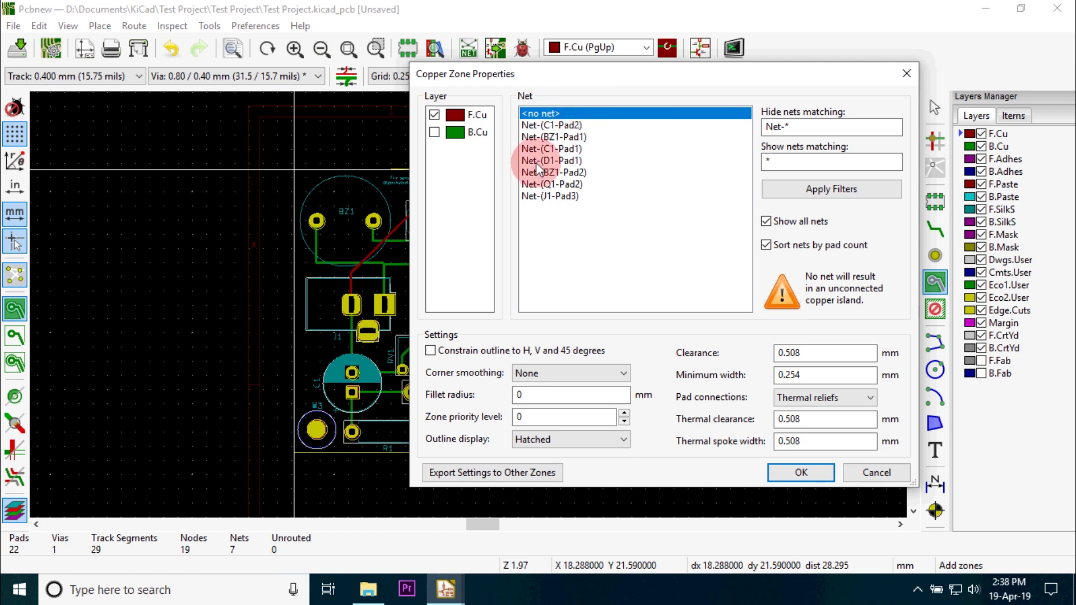
click(570, 125)
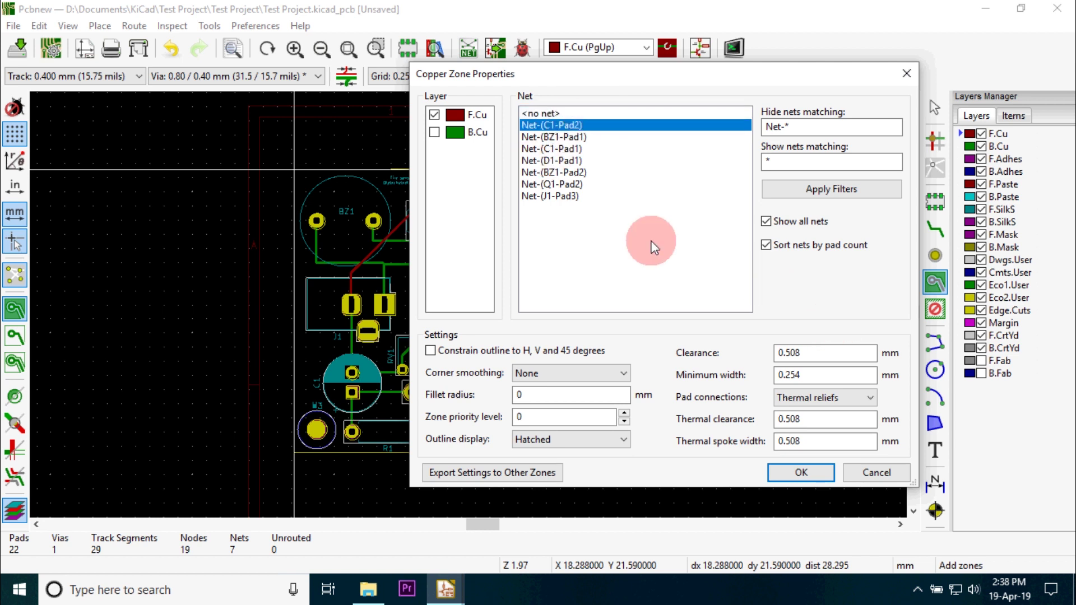
click(803, 476)
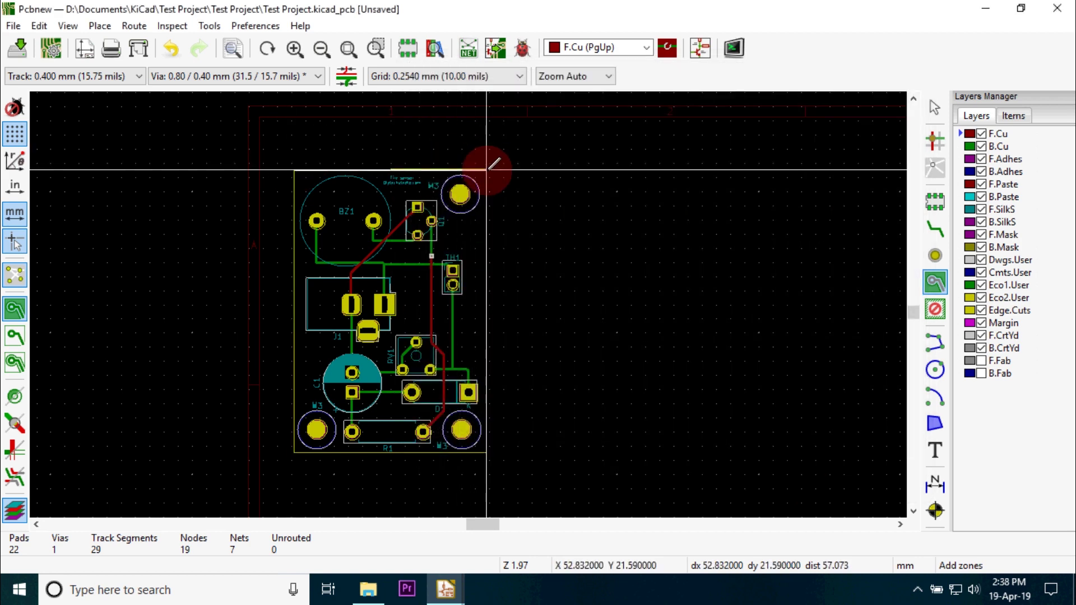
- Outline the zone around the board's four corners and close it to fill the board
click(487, 169)
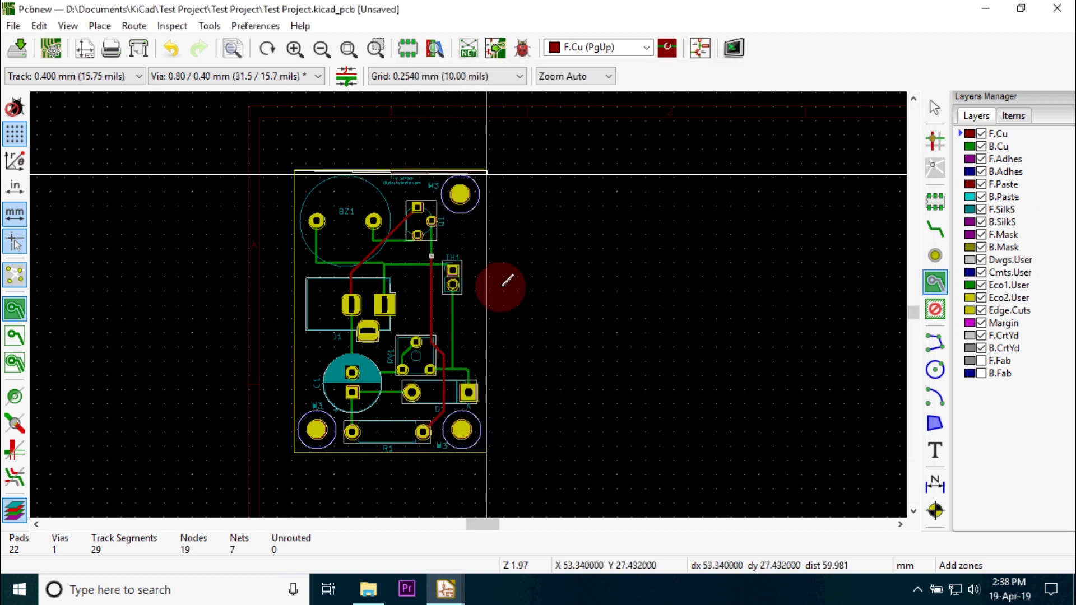
click(486, 453)
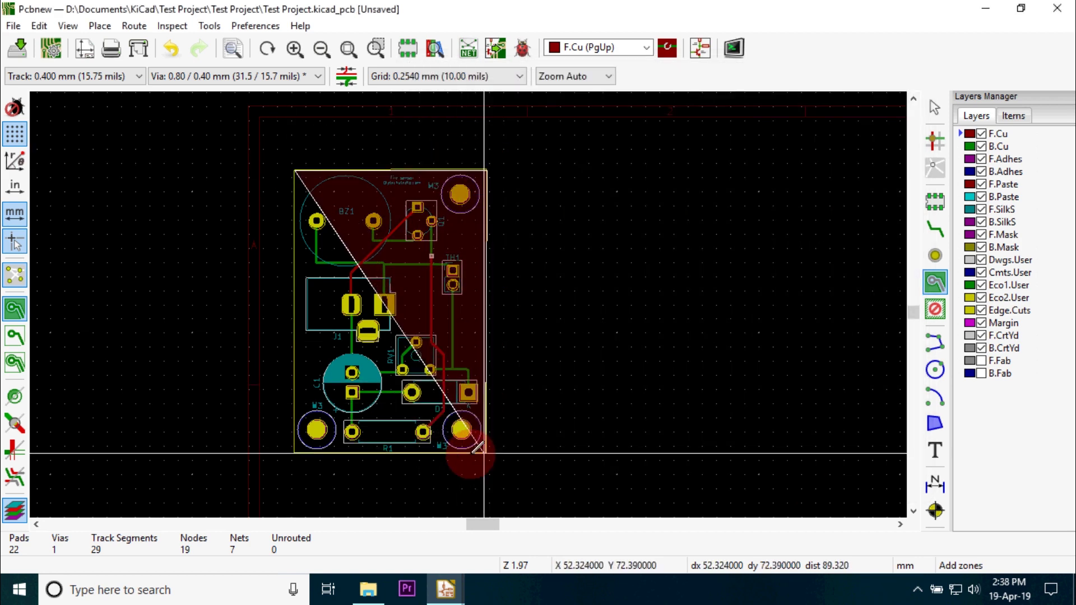
click(295, 453)
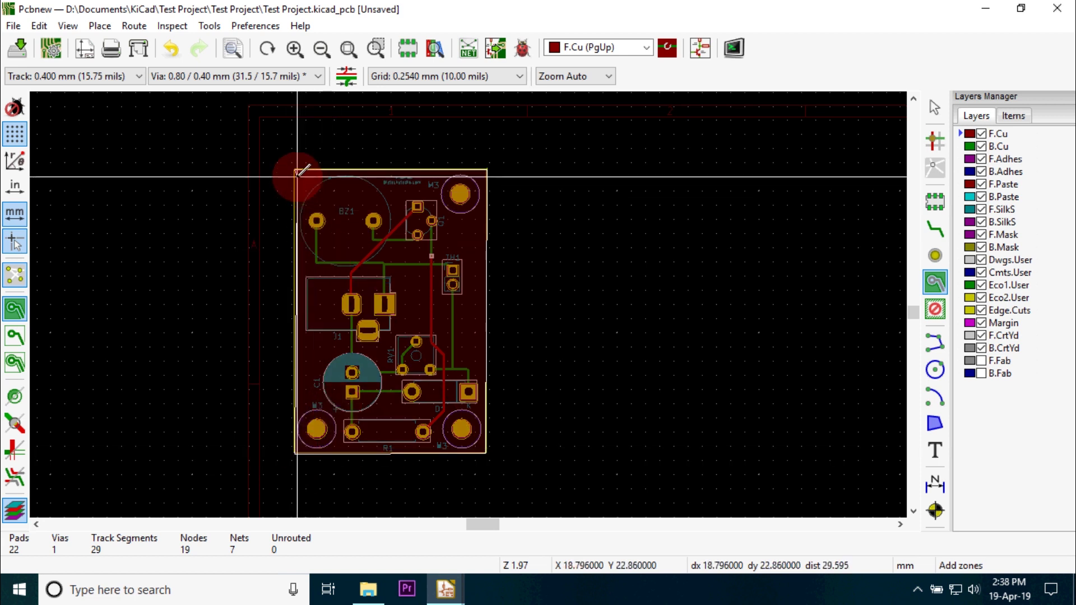
click(296, 169)
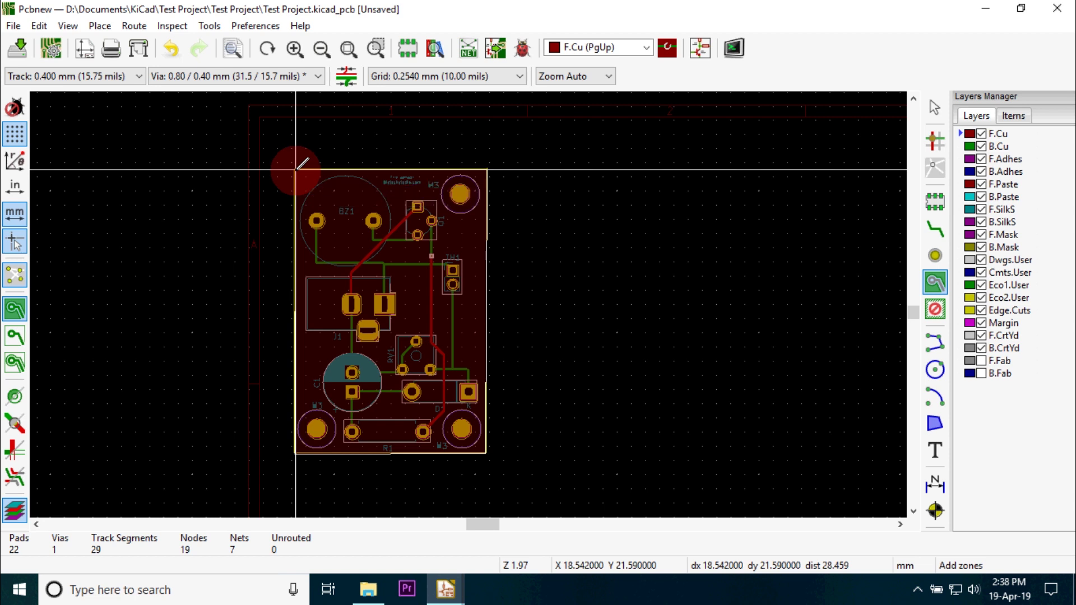
double_click(296, 170)
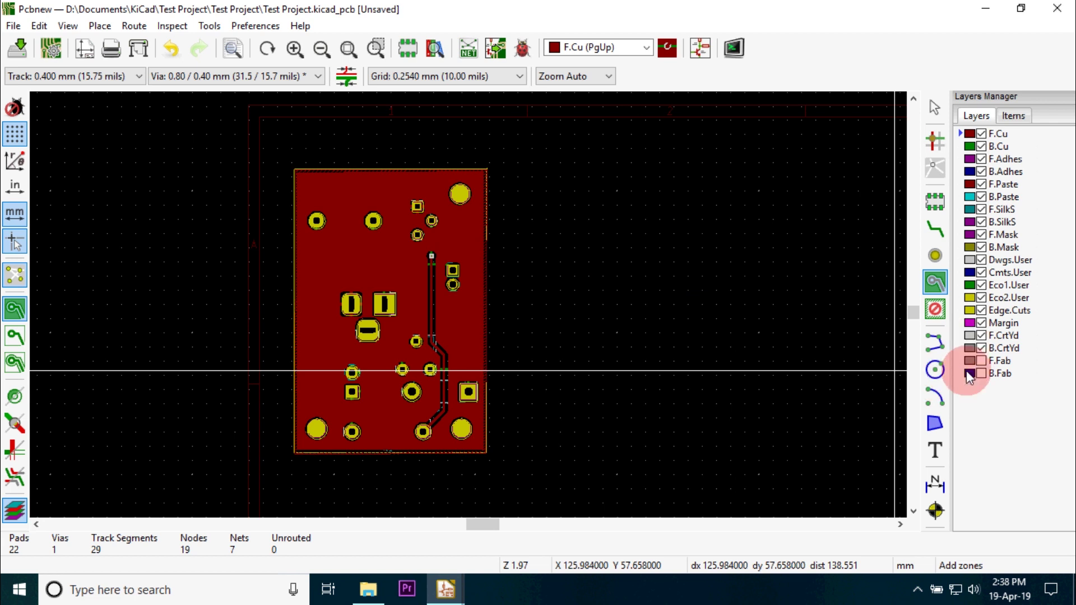
- On layer B.Cu, start a zone at the board's top-left corner connected to Net-(C1-Pad2)
click(646, 48)
click(615, 72)
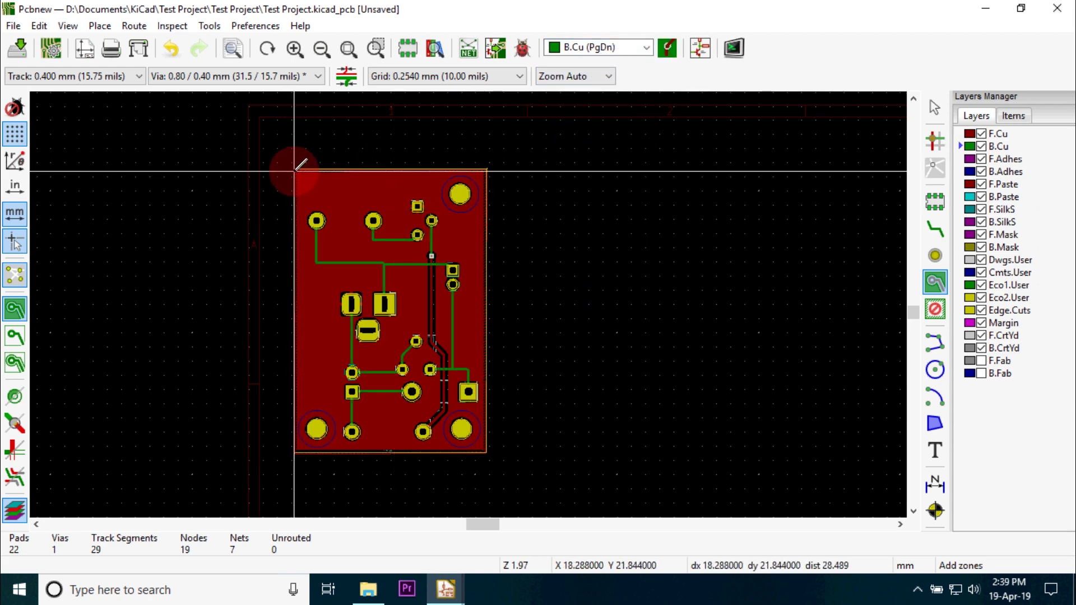
click(444, 160)
click(594, 113)
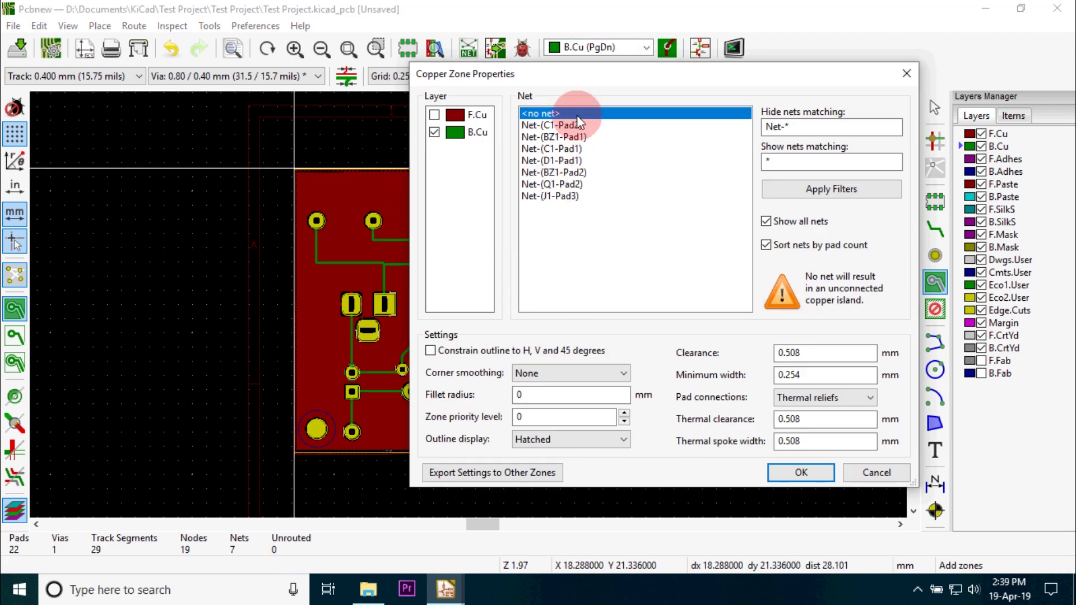
click(822, 470)
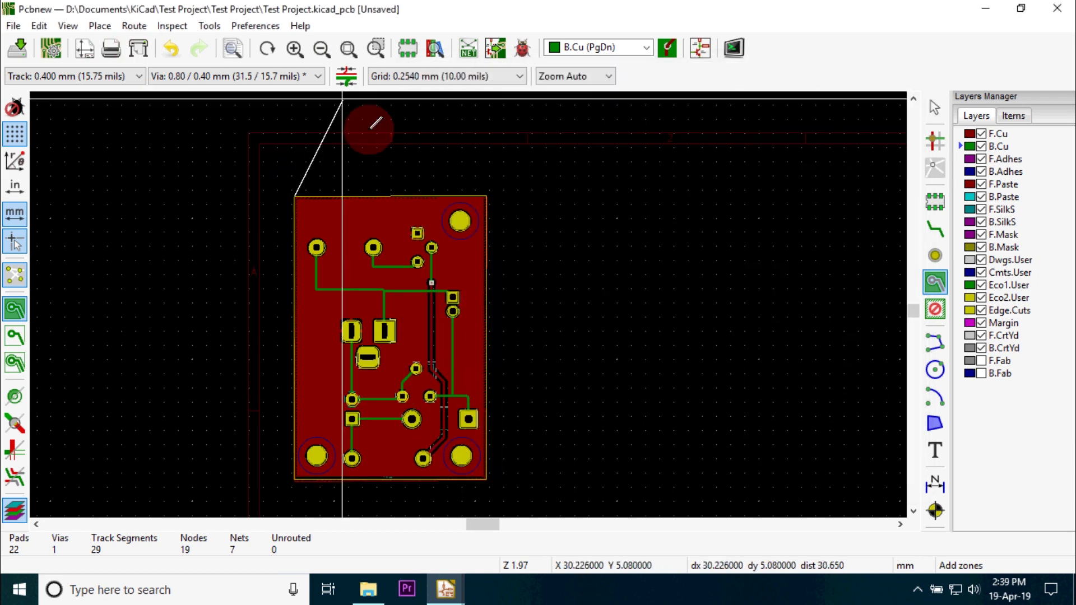
- Outline the back-copper zone around the board corners and close it to fill
click(485, 203)
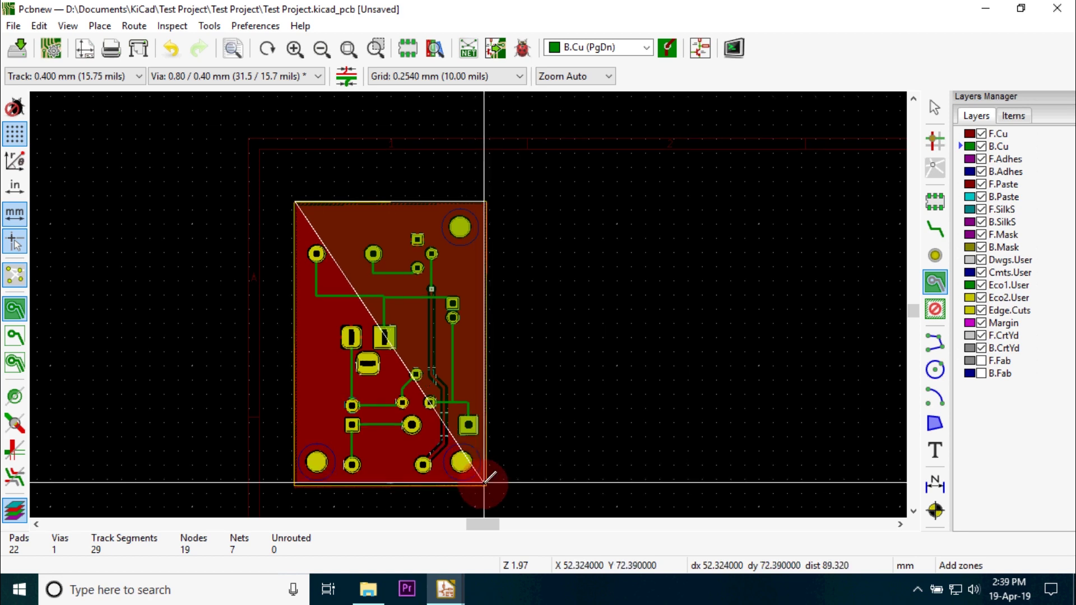
click(487, 467)
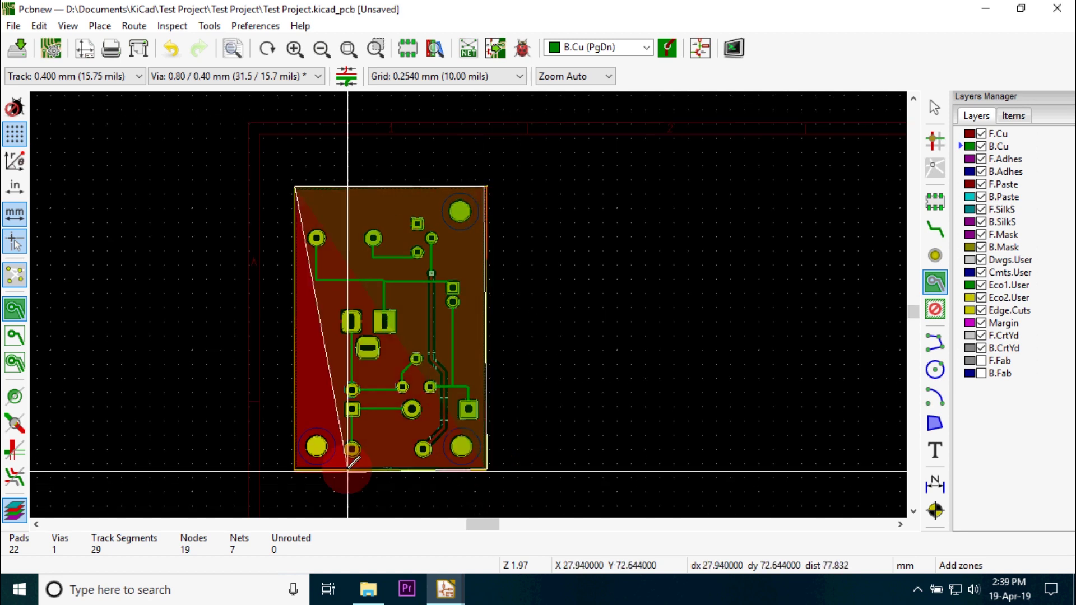
click(294, 467)
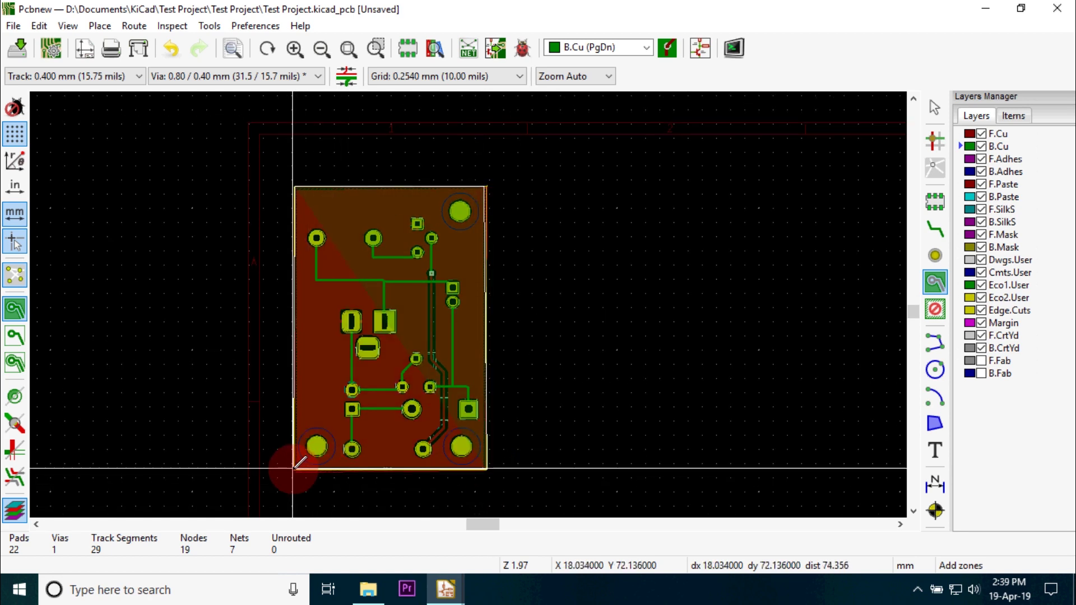
click(294, 188)
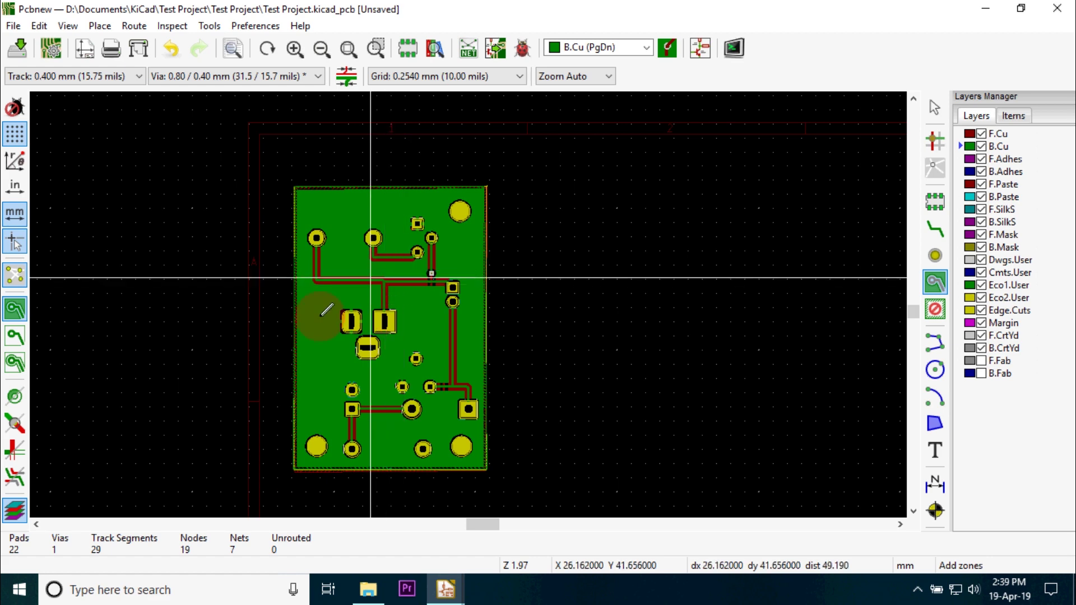
click(64, 22)
click(112, 124)
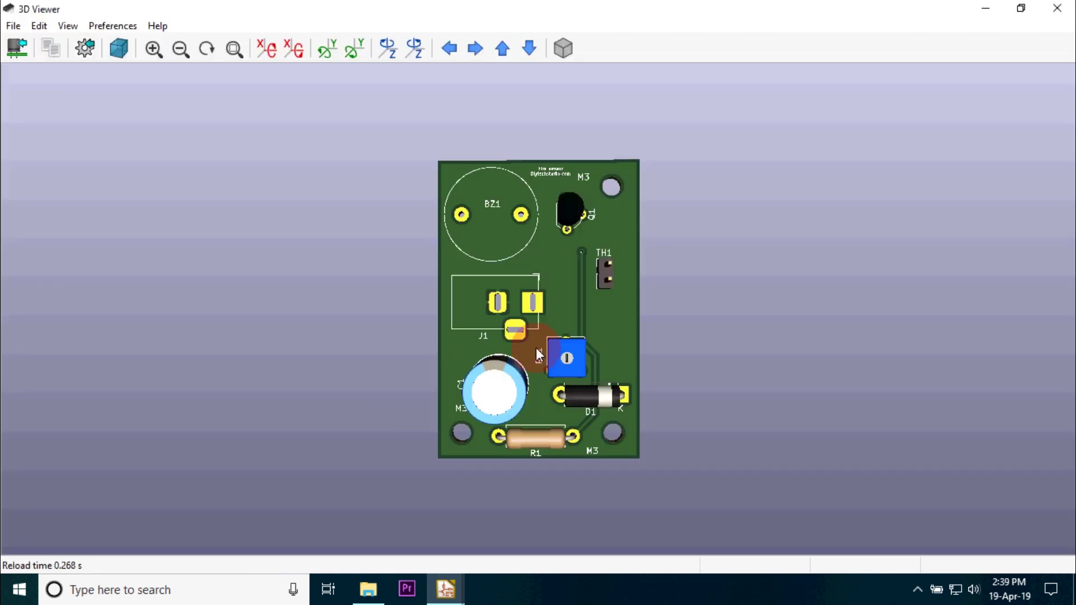
drag(538, 348, 466, 229)
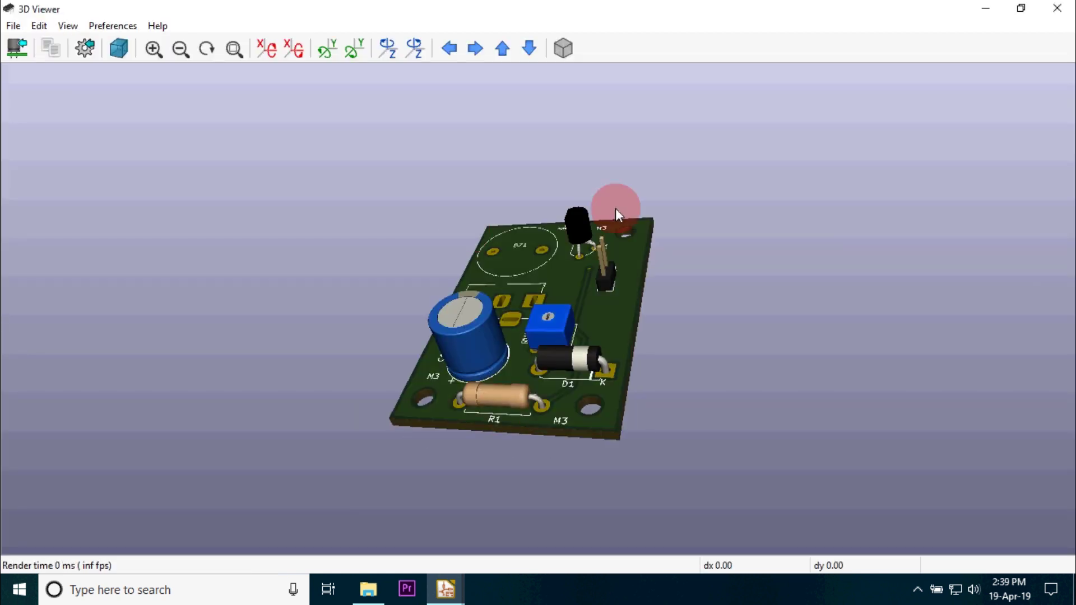
mouse_move(617, 209)
mouse_down()
mouse_move(630, 487)
mouse_move(564, 252)
mouse_move(470, 240)
mouse_move(542, 161)
mouse_move(552, 257)
mouse_move(532, 345)
mouse_up()
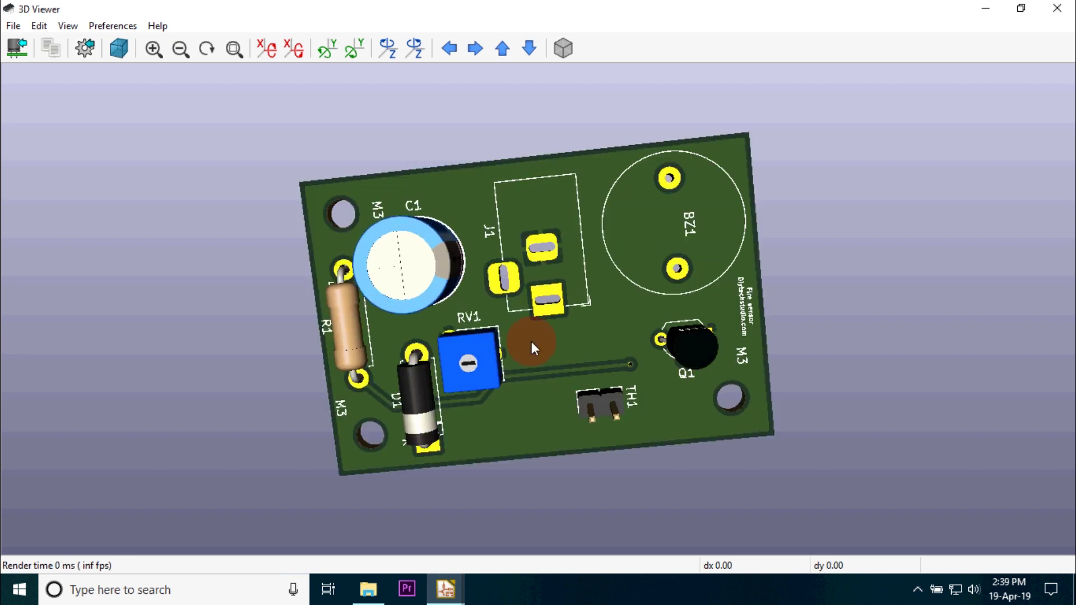
scroll(531, 341, up, 3)
scroll(532, 341, down, 3)
click(340, 334)
drag(340, 334, 786, 293)
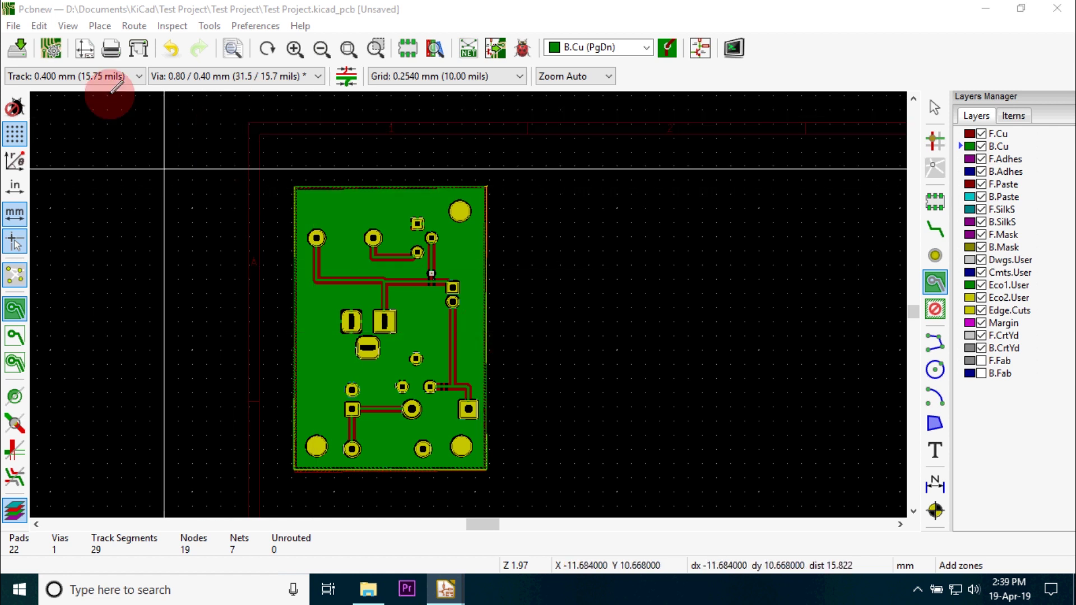
- In the Plot dialog, create a 'gerber' folder and set it as the relative output directory
click(135, 54)
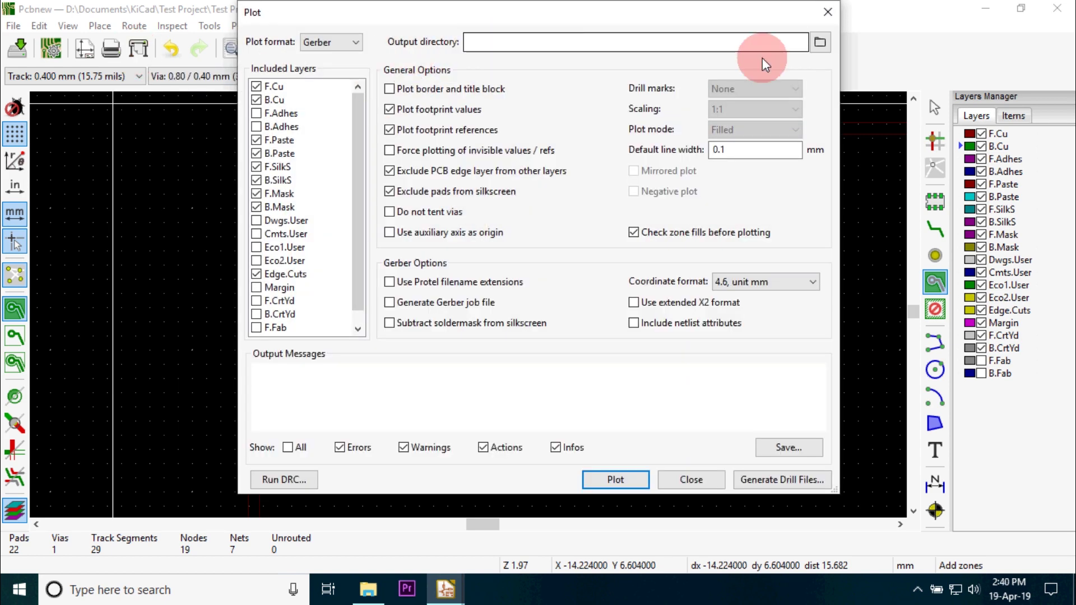
click(822, 44)
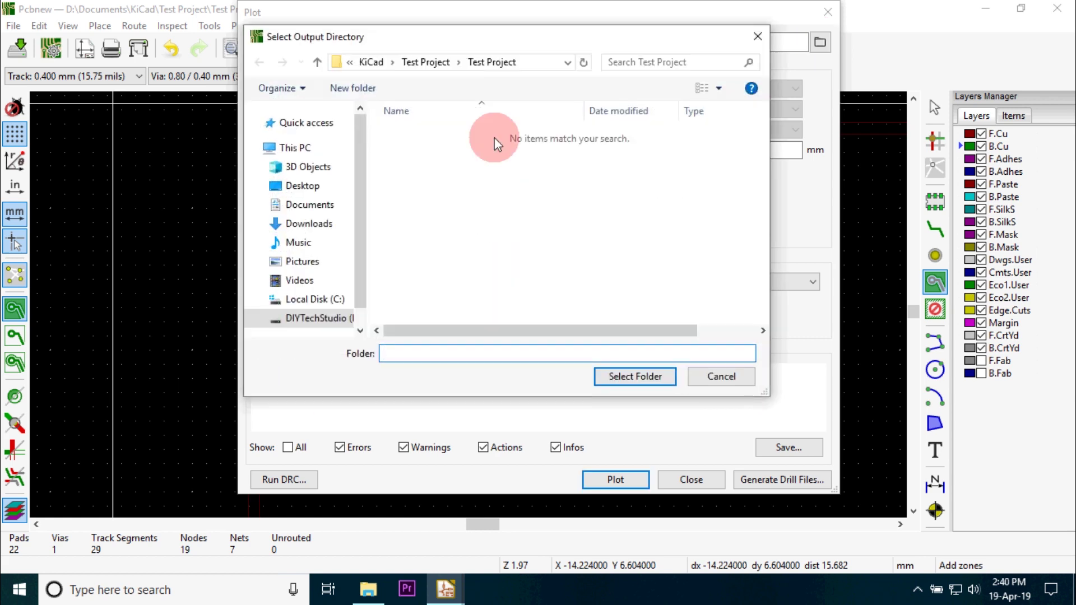
click(351, 88)
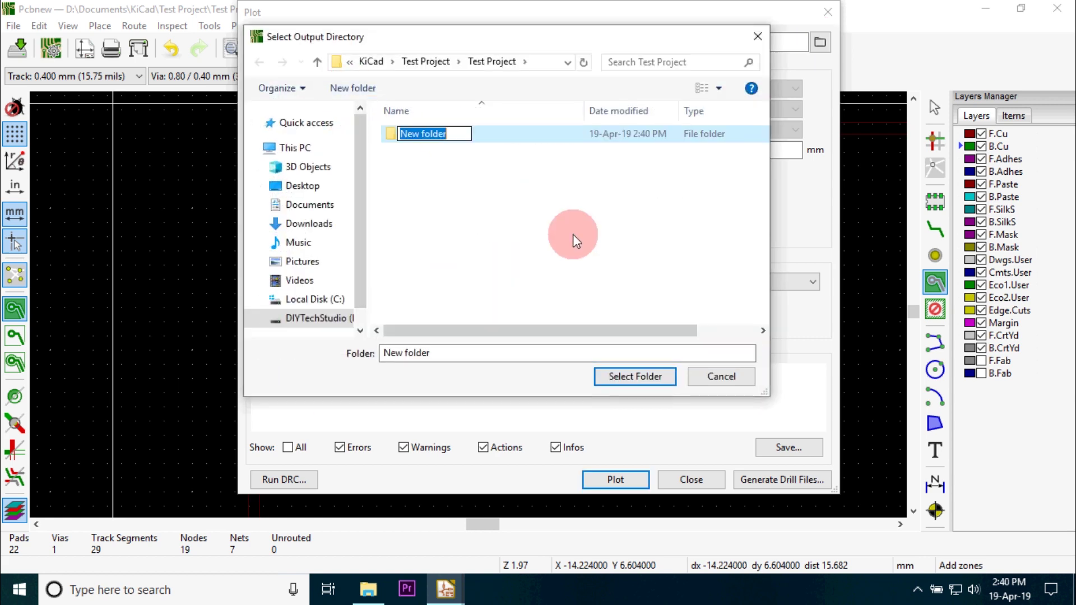
text(gerber)
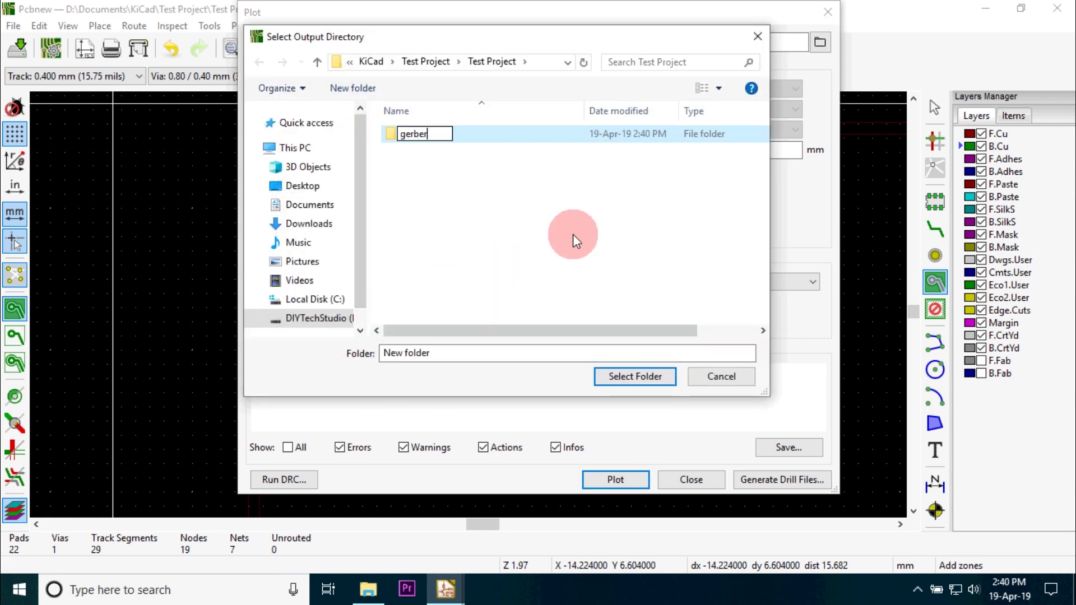
click(573, 234)
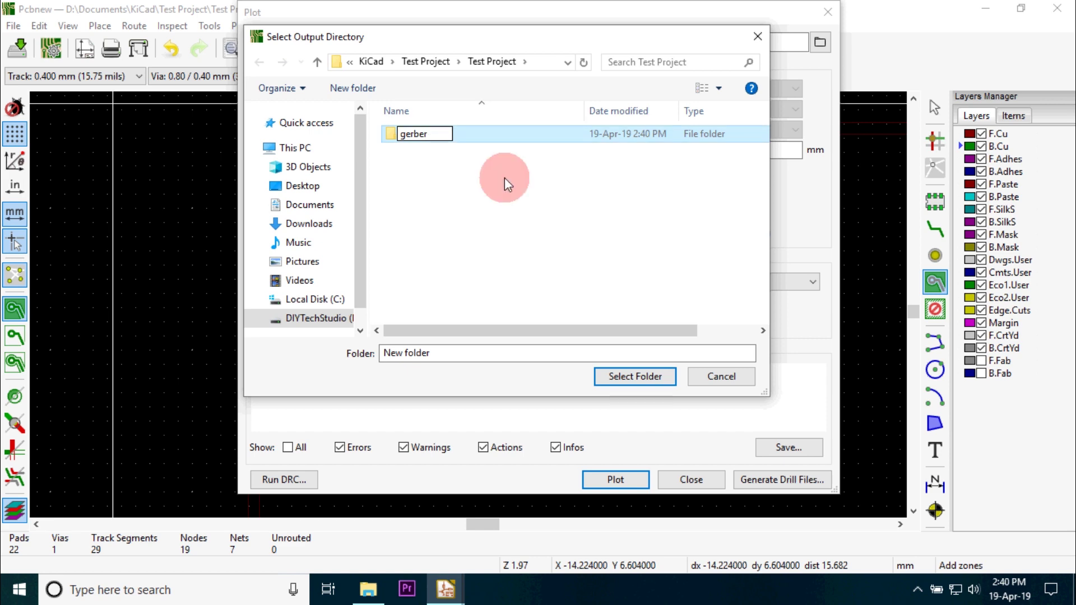
click(412, 134)
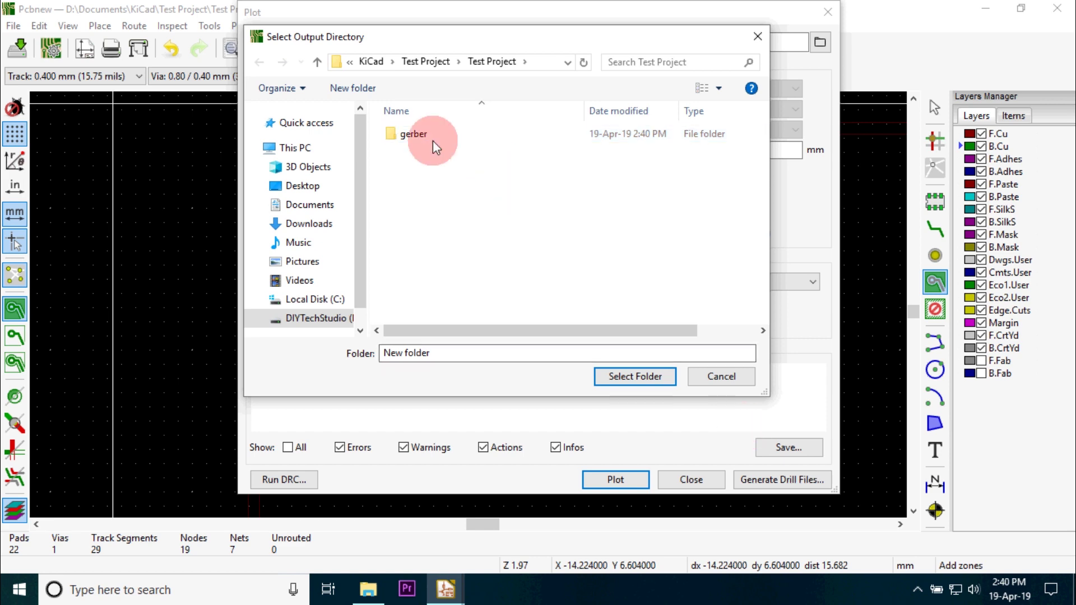
click(635, 377)
click(565, 346)
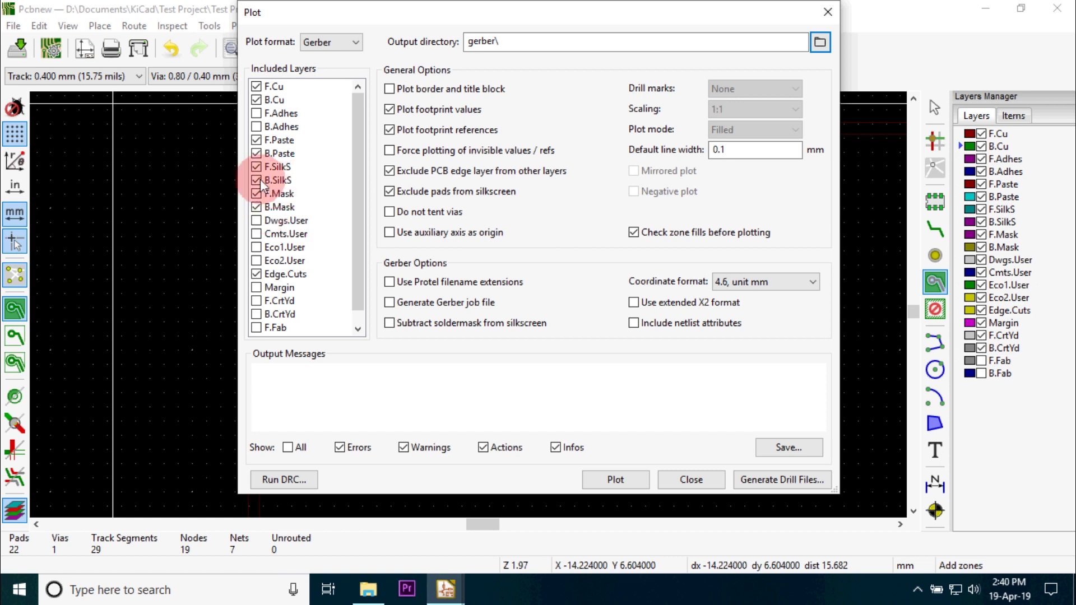
- Uncheck B.Paste and F.Paste, then plot the remaining layers as Gerbers
click(257, 152)
click(257, 140)
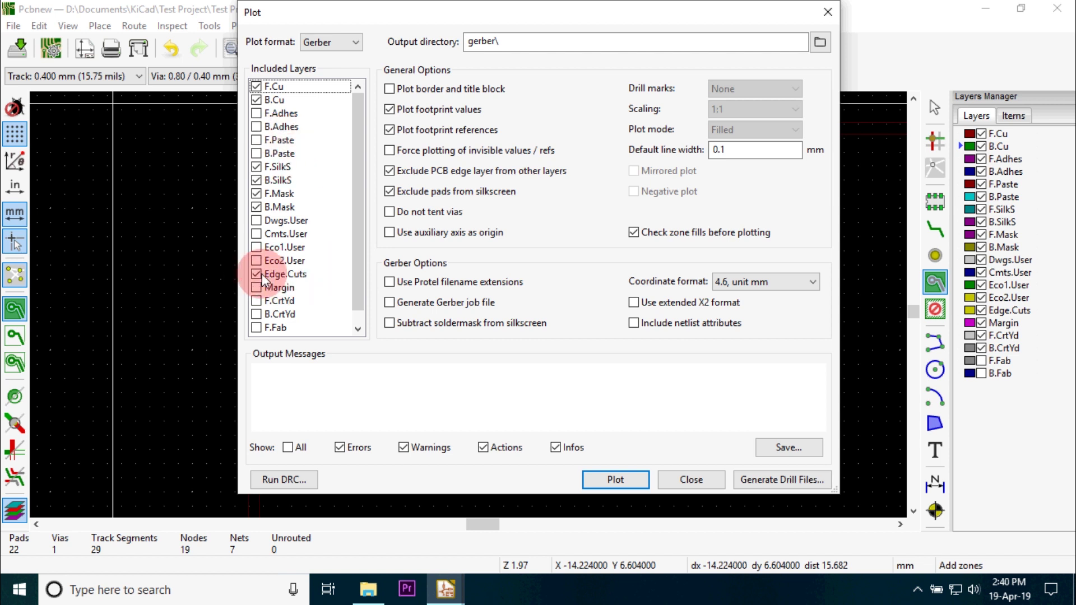
click(610, 483)
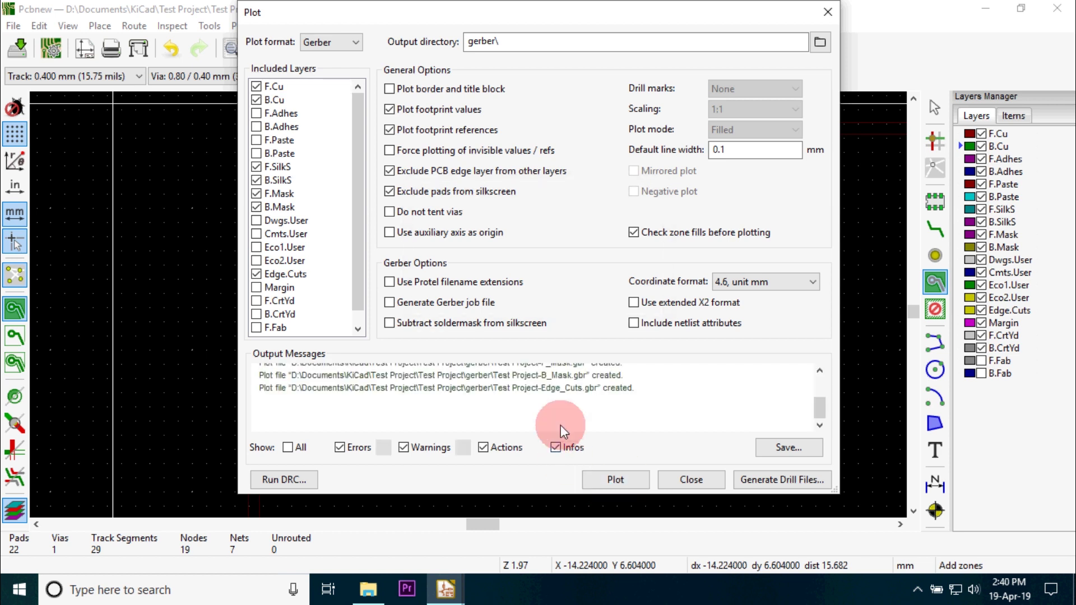
- Generate the PTH and NPTH drill files into the gerber folder, then close the drill and Plot dialogs
click(768, 479)
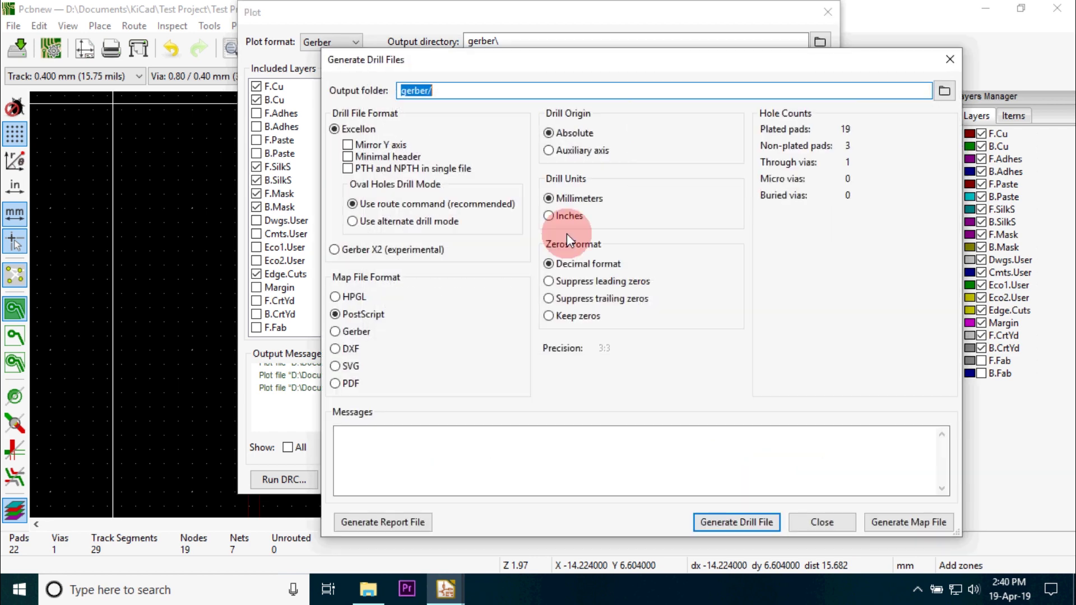
click(712, 523)
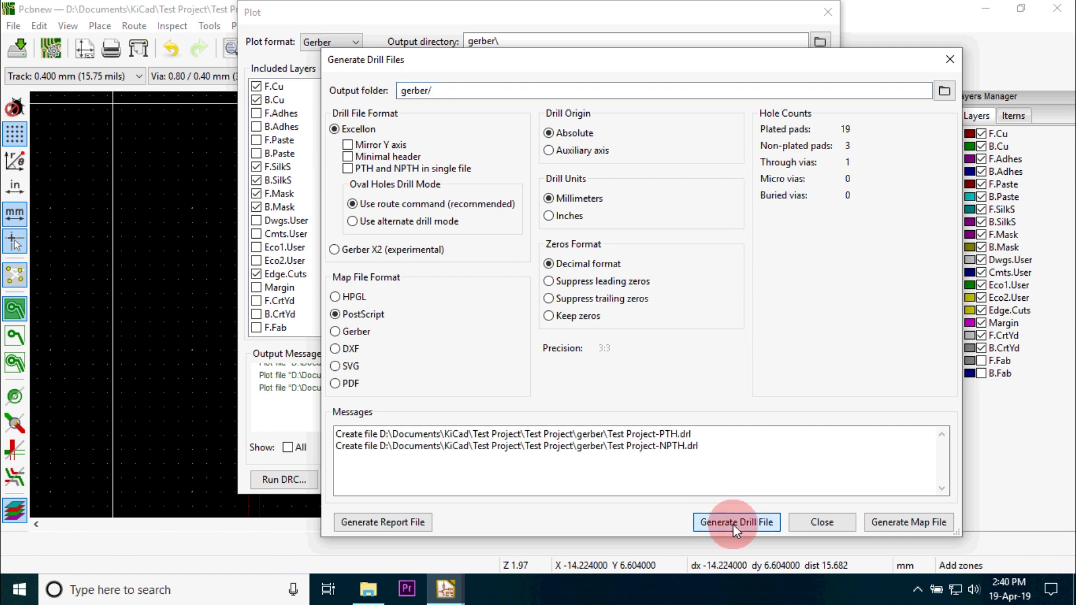
click(669, 459)
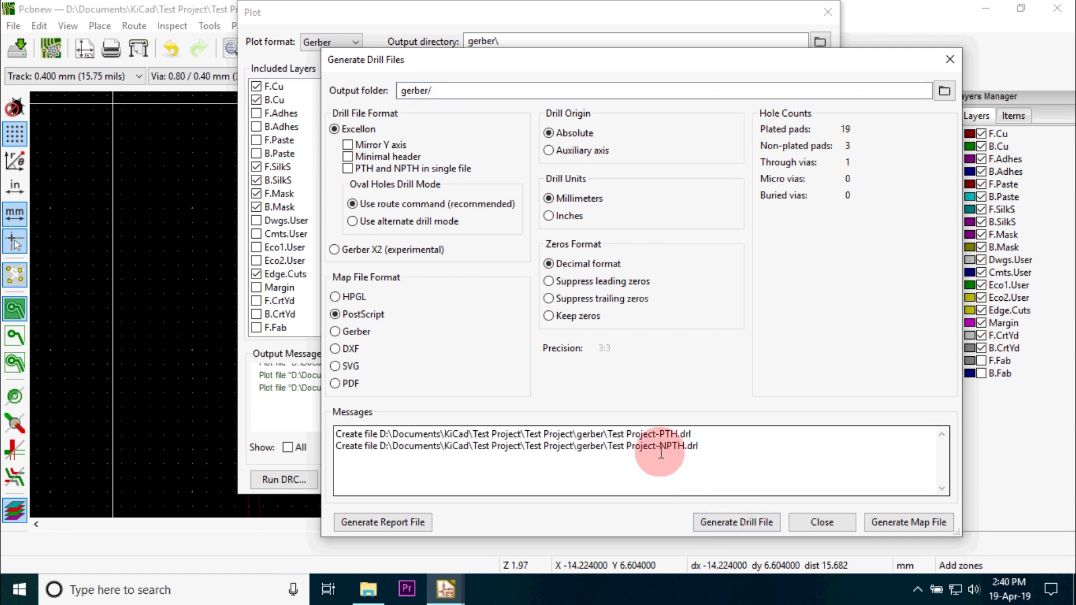
click(820, 523)
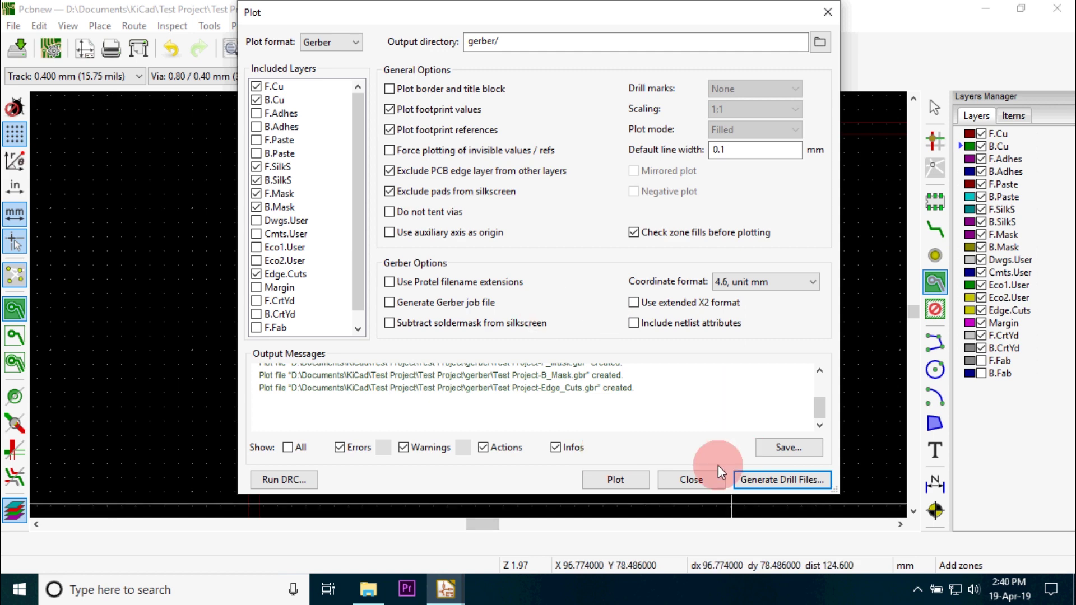
click(698, 478)
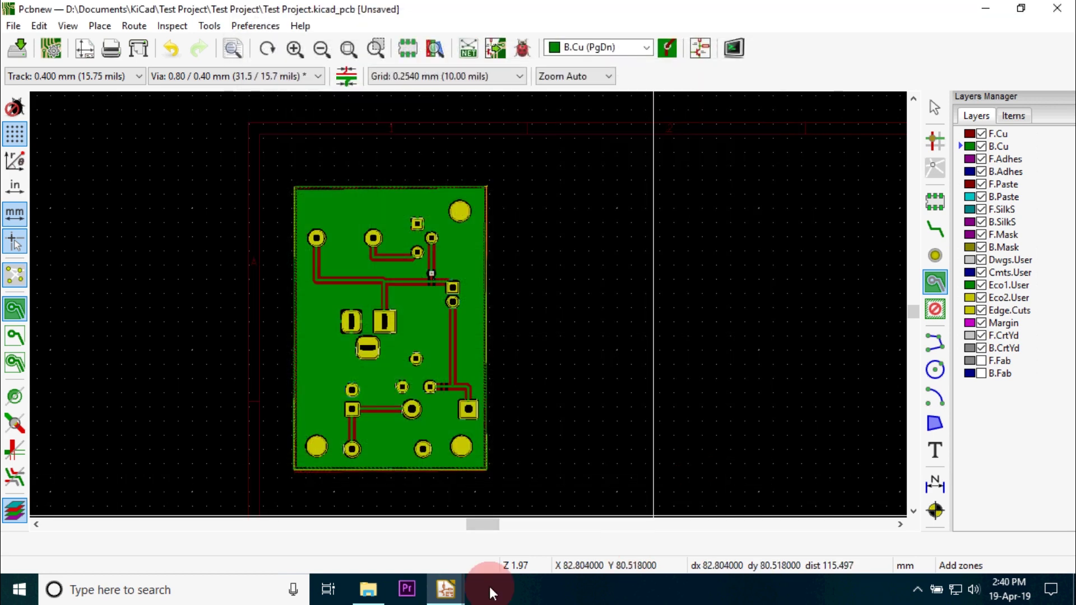
- In File Explorer, select and review the exported gerber files, then return to the Test Project folder
click(368, 589)
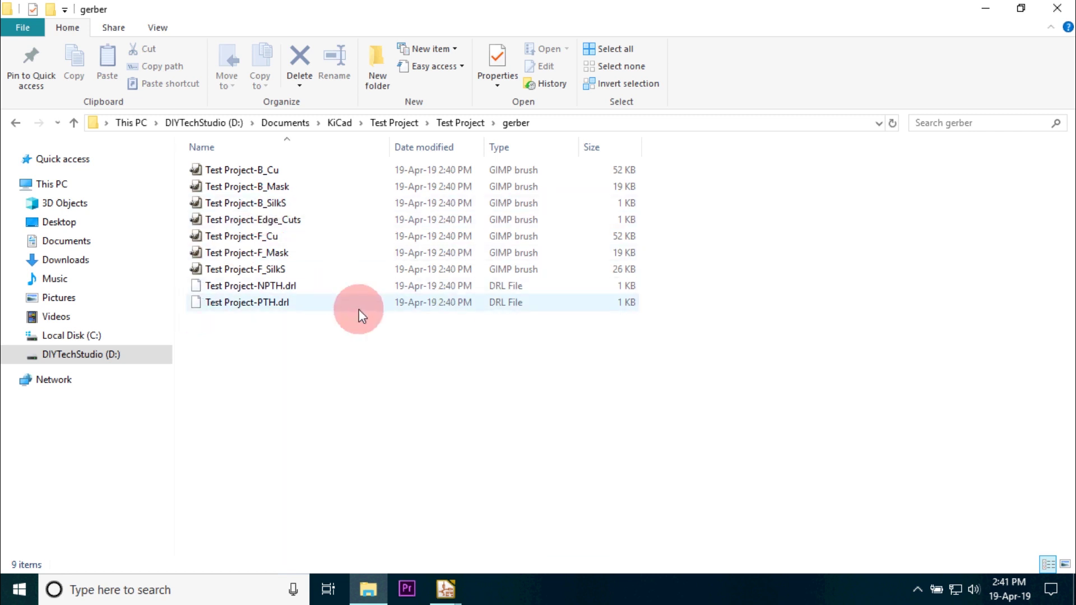
drag(427, 345, 274, 167)
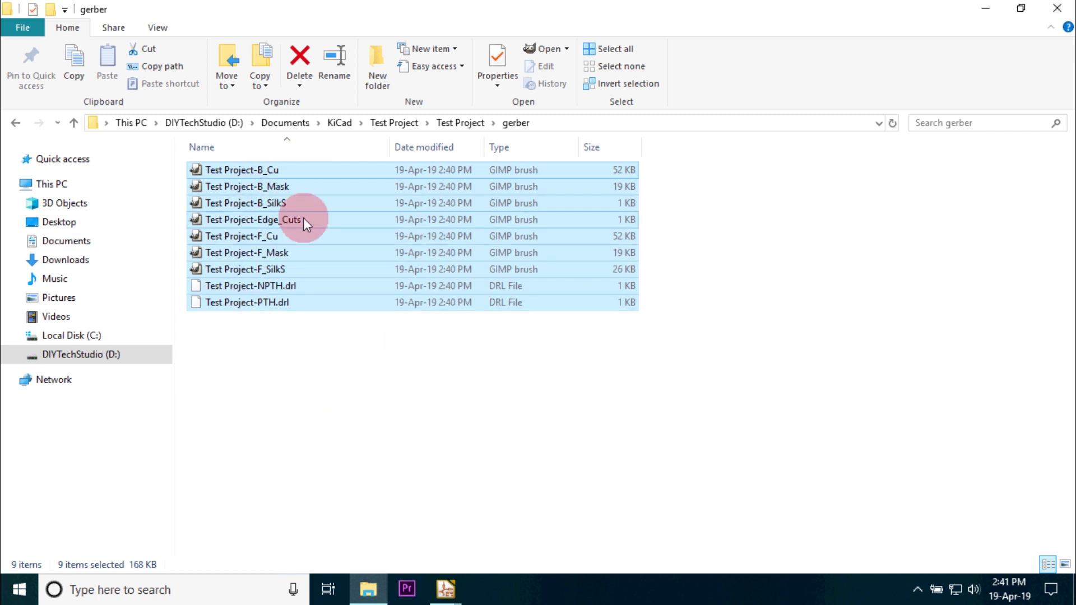
click(328, 353)
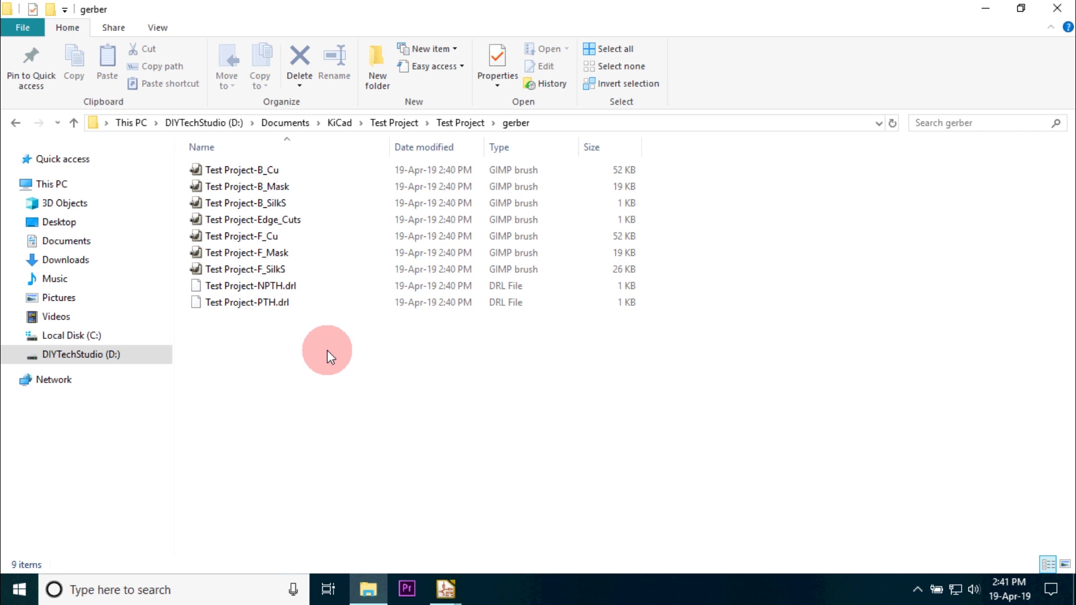
click(14, 124)
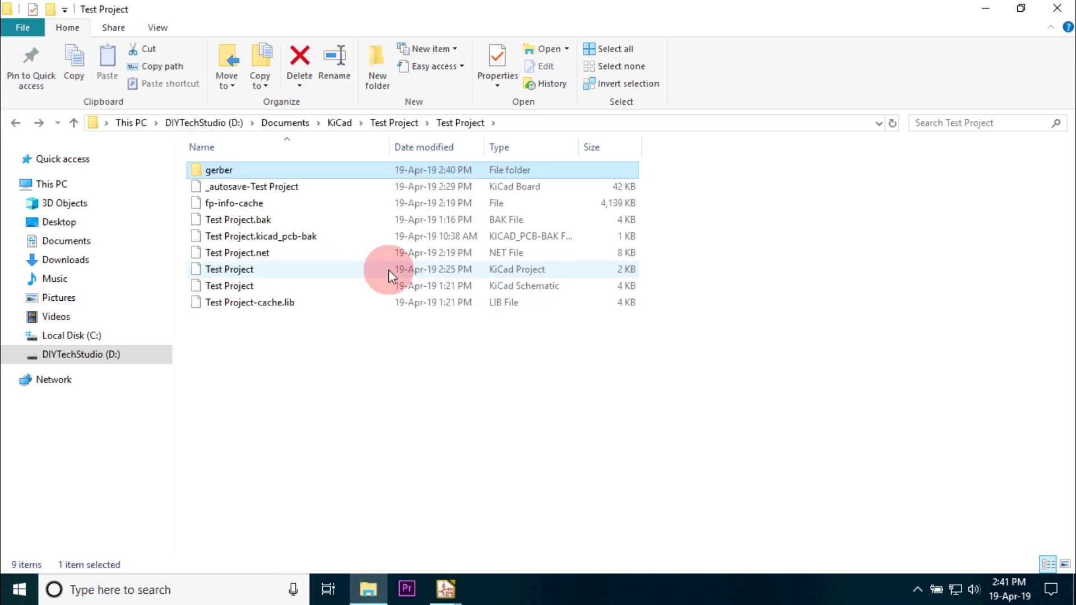
- Use WinRAR's Add to archive on the gerber folder, creating gerber.rar in RAR format
right_click(237, 170)
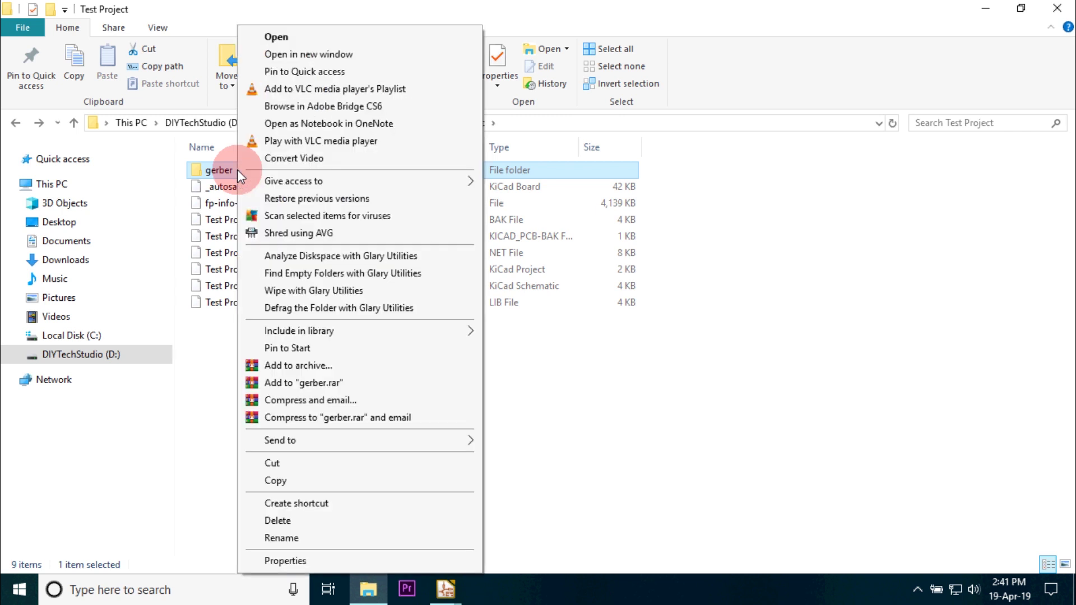
click(312, 365)
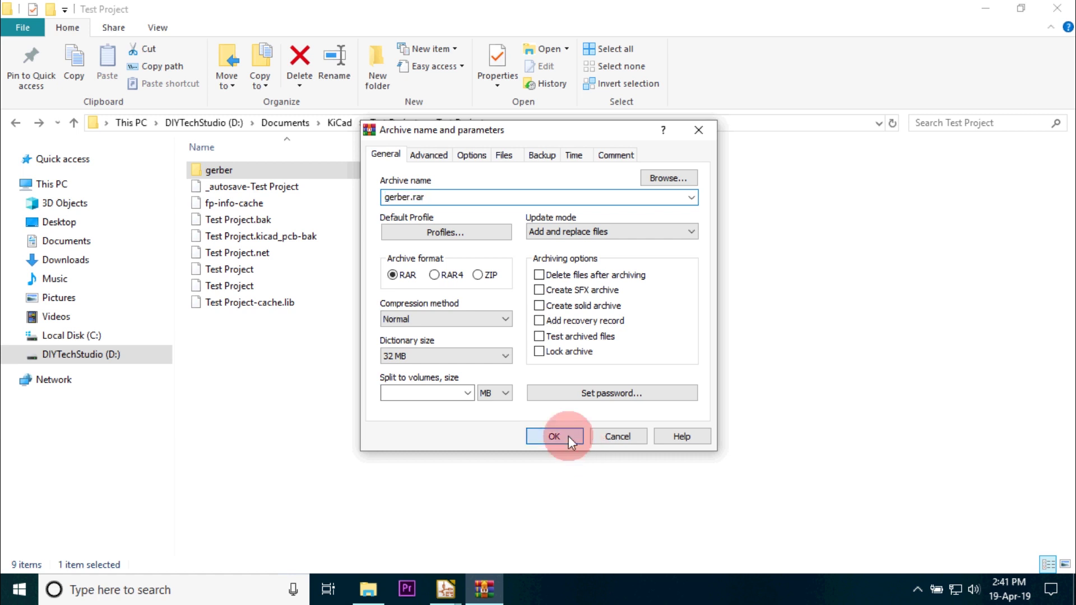
click(568, 436)
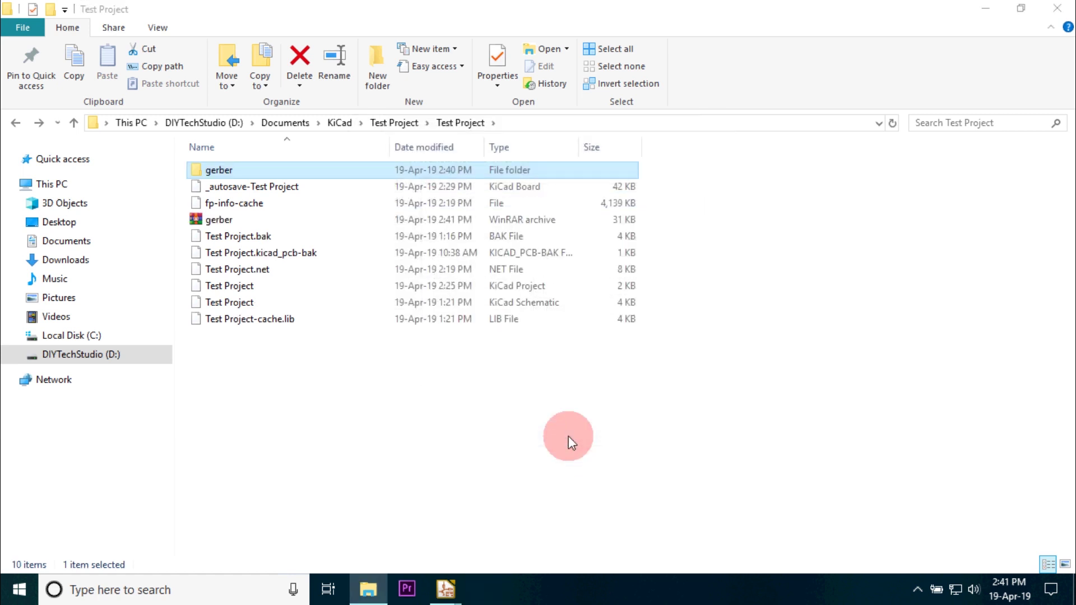